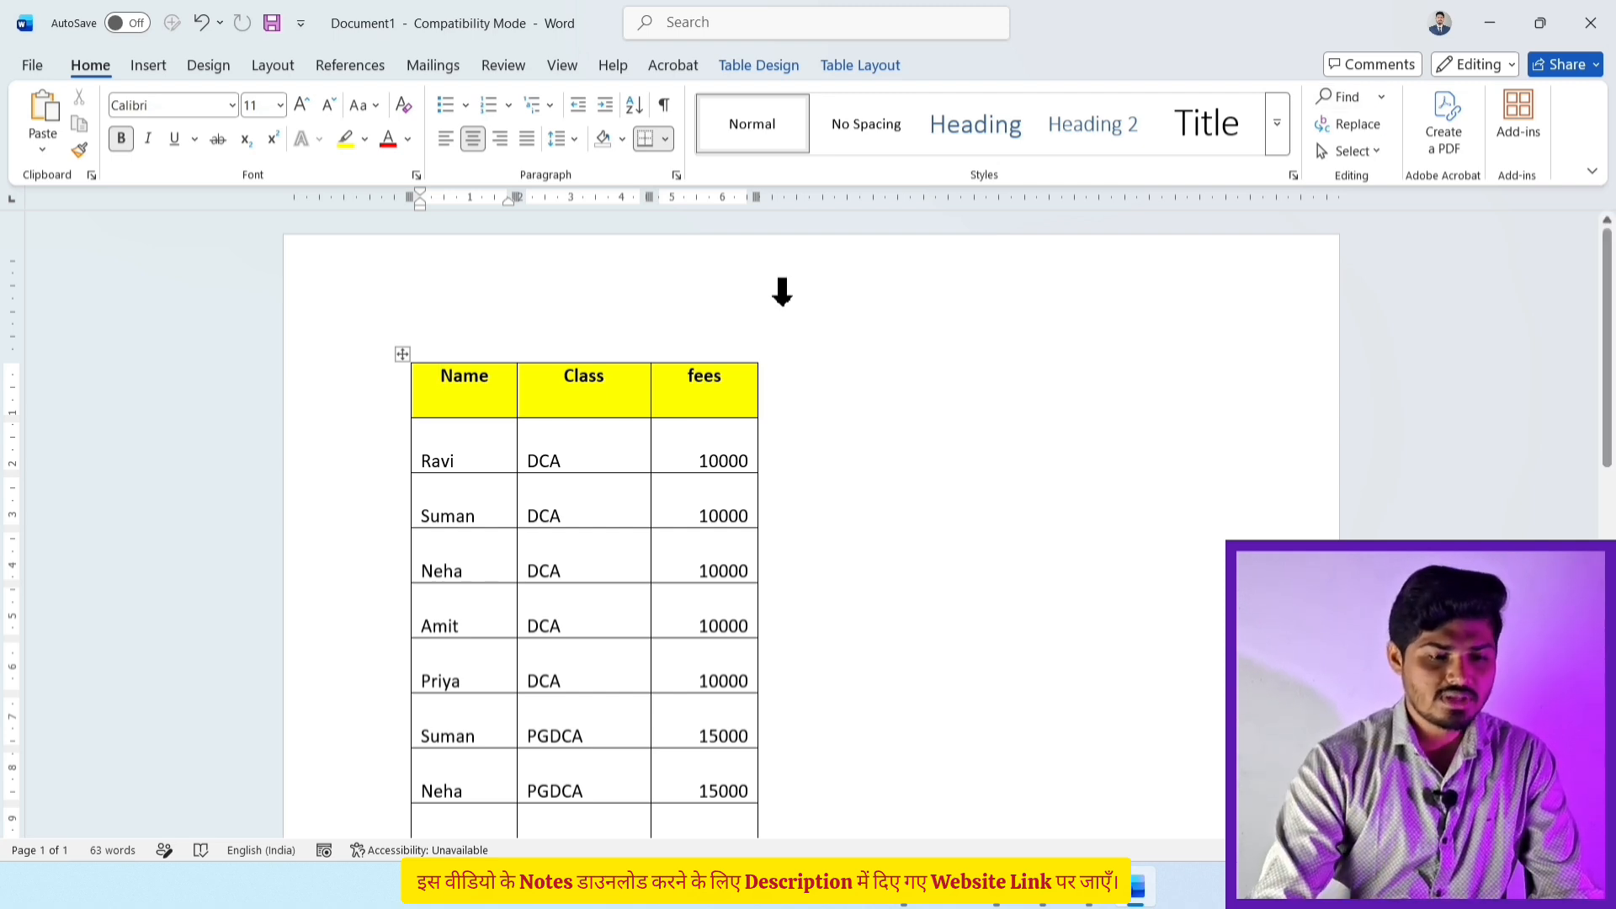
# Step: Place the cursor in Ravi's class cell and scroll through the fees table
pyautogui.click(589, 434)
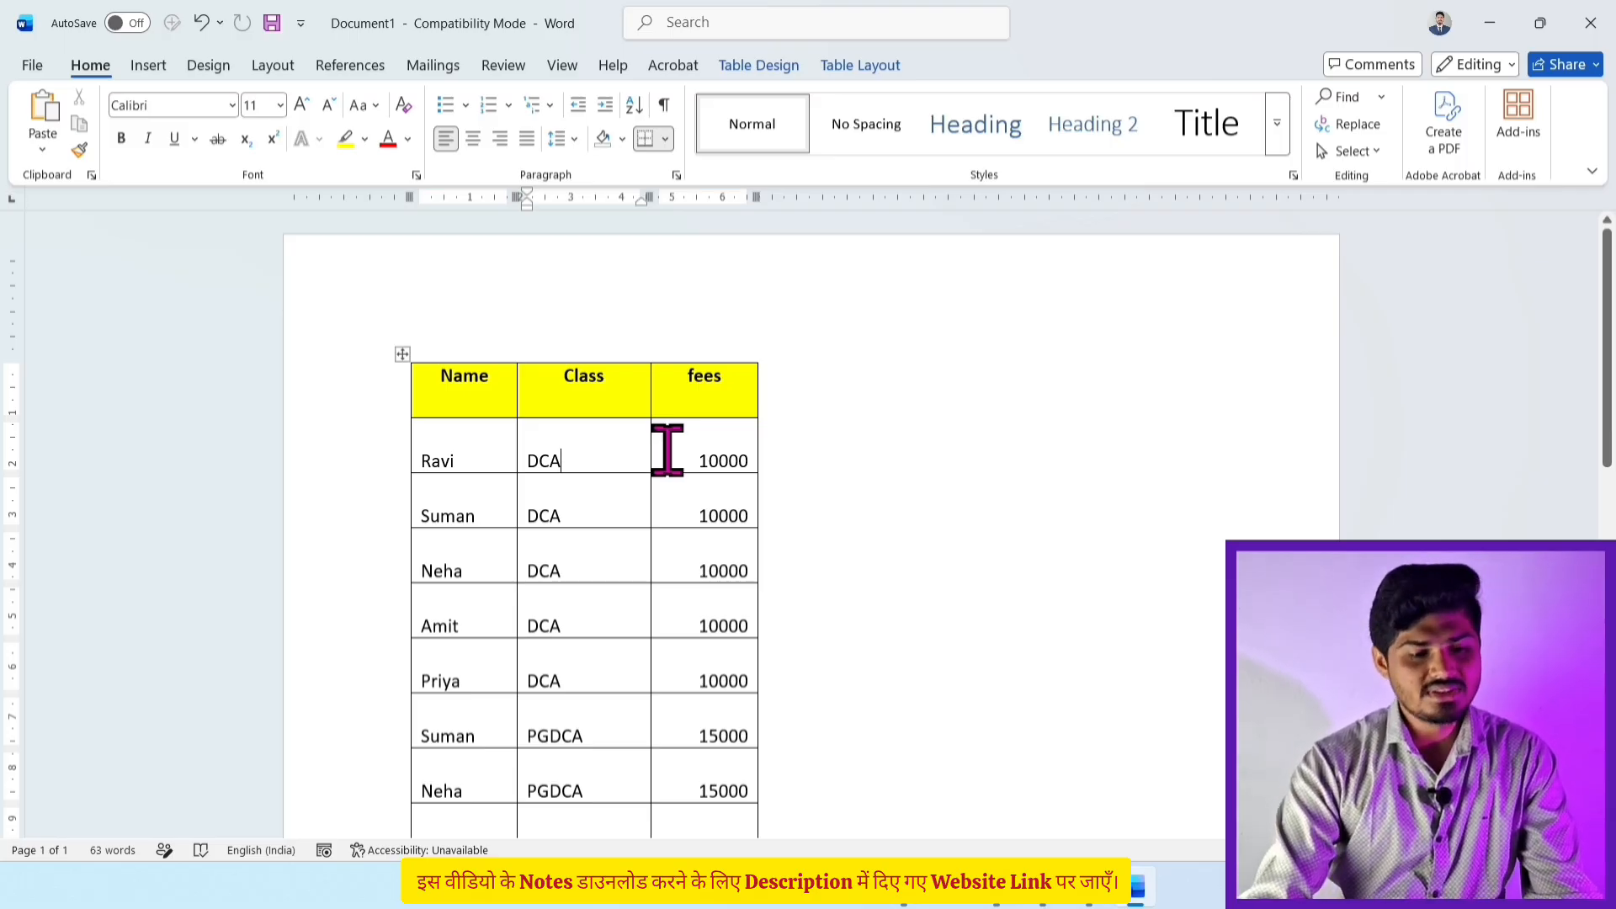
pyautogui.scroll(-3, 668, 450)
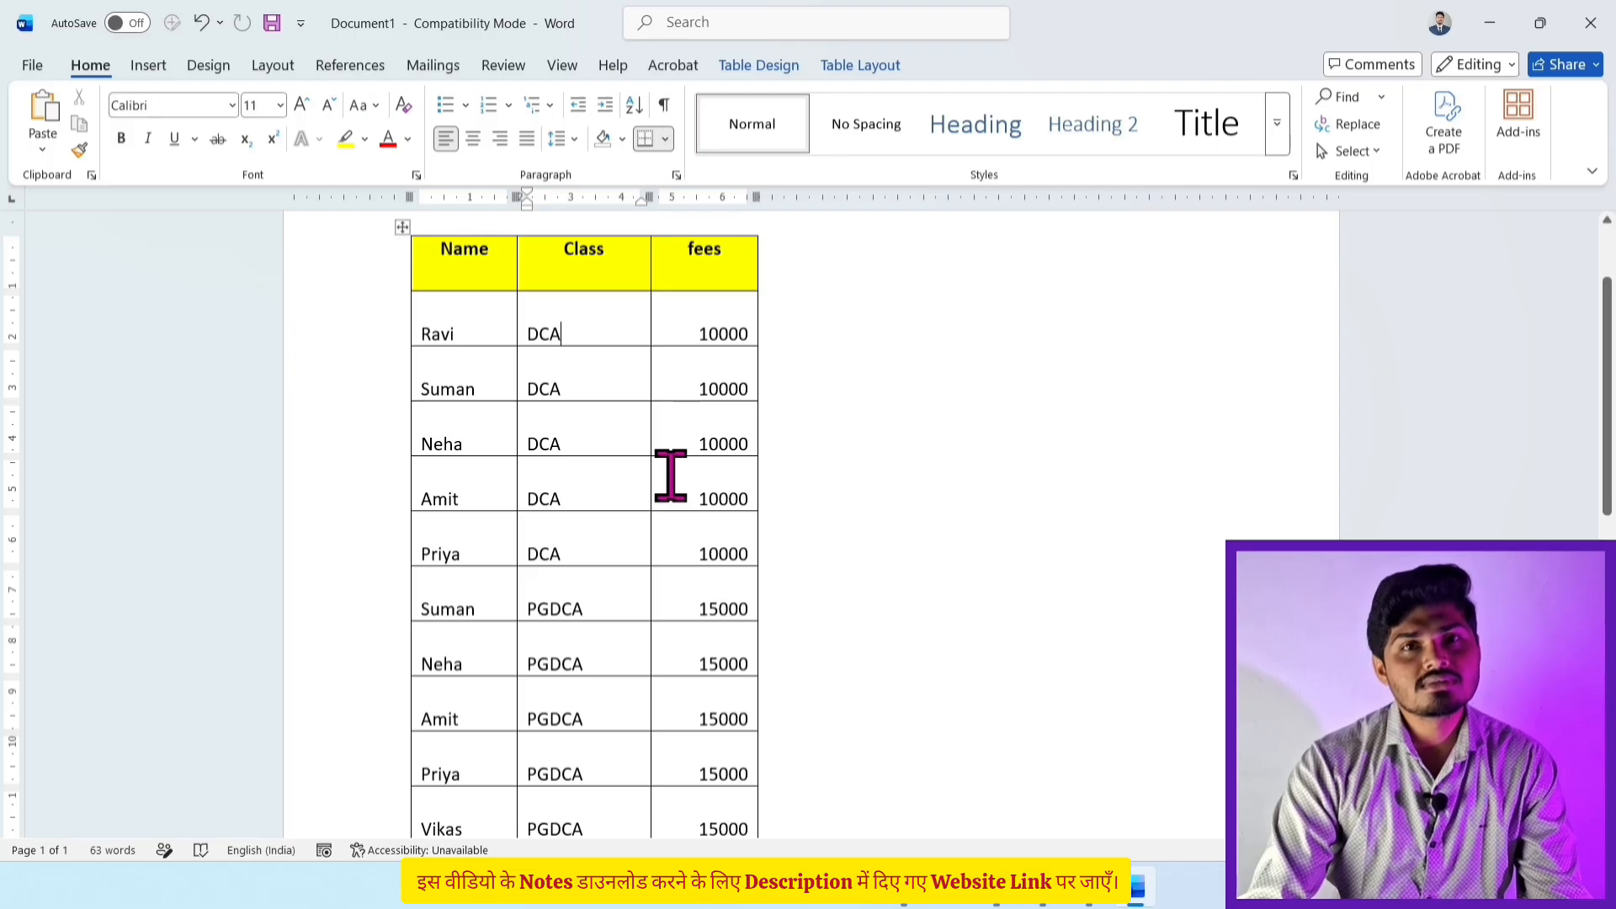
pyautogui.scroll(-12, 671, 476)
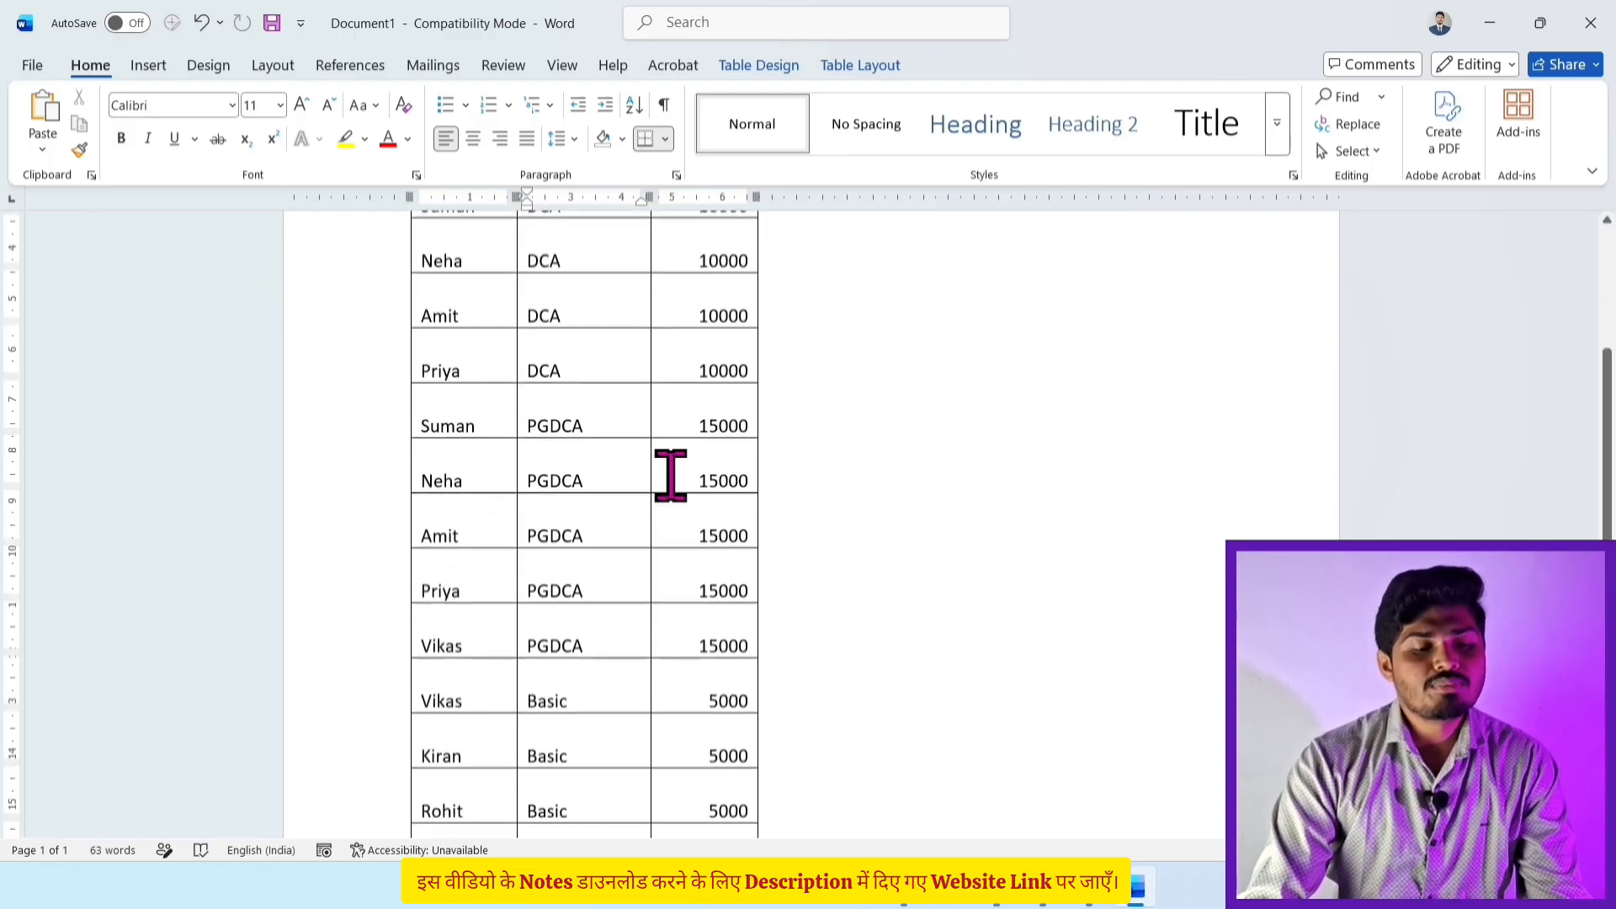
pyautogui.scroll(-3, 670, 476)
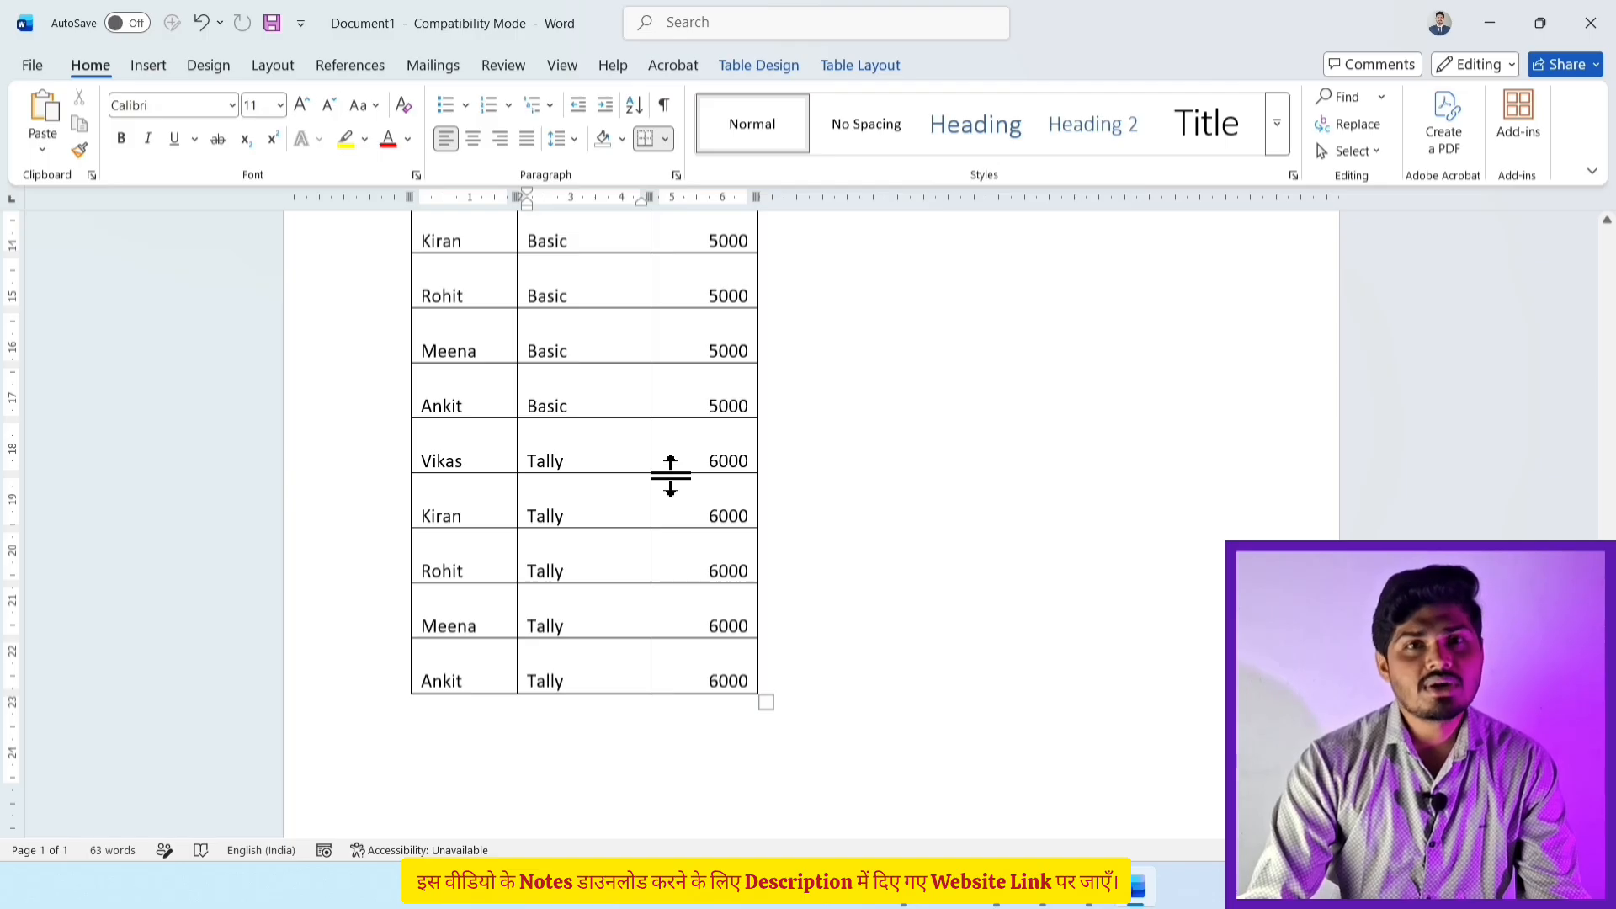
pyautogui.scroll(15, 671, 475)
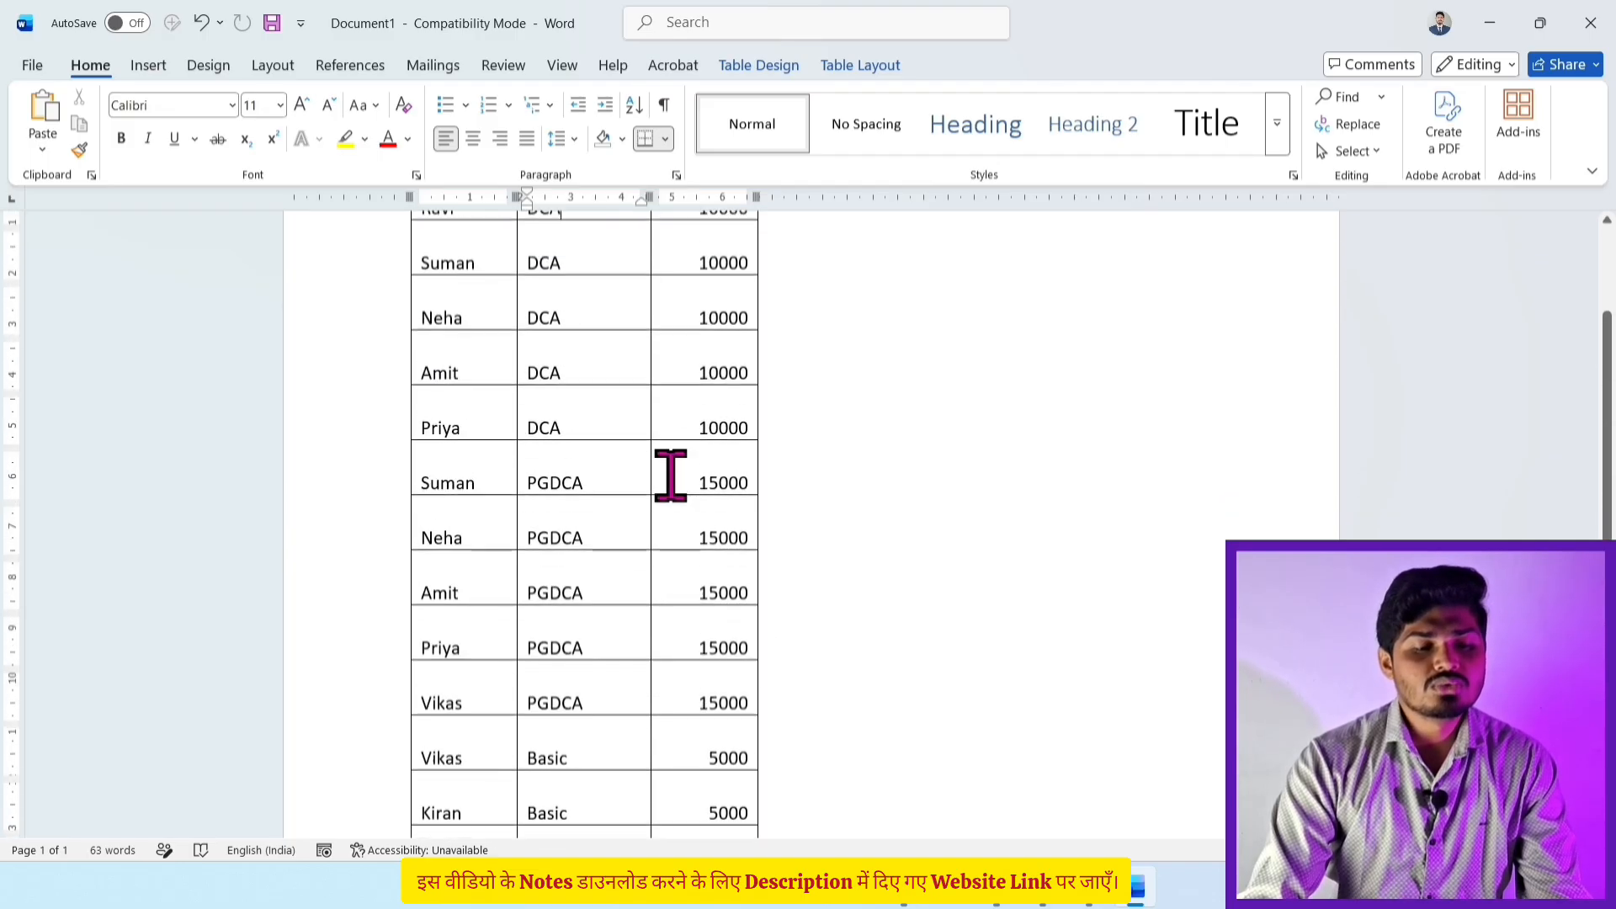
# Step: Search for 'neha' to find both Neha rows, then clear the search box
pyautogui.click(1348, 98)
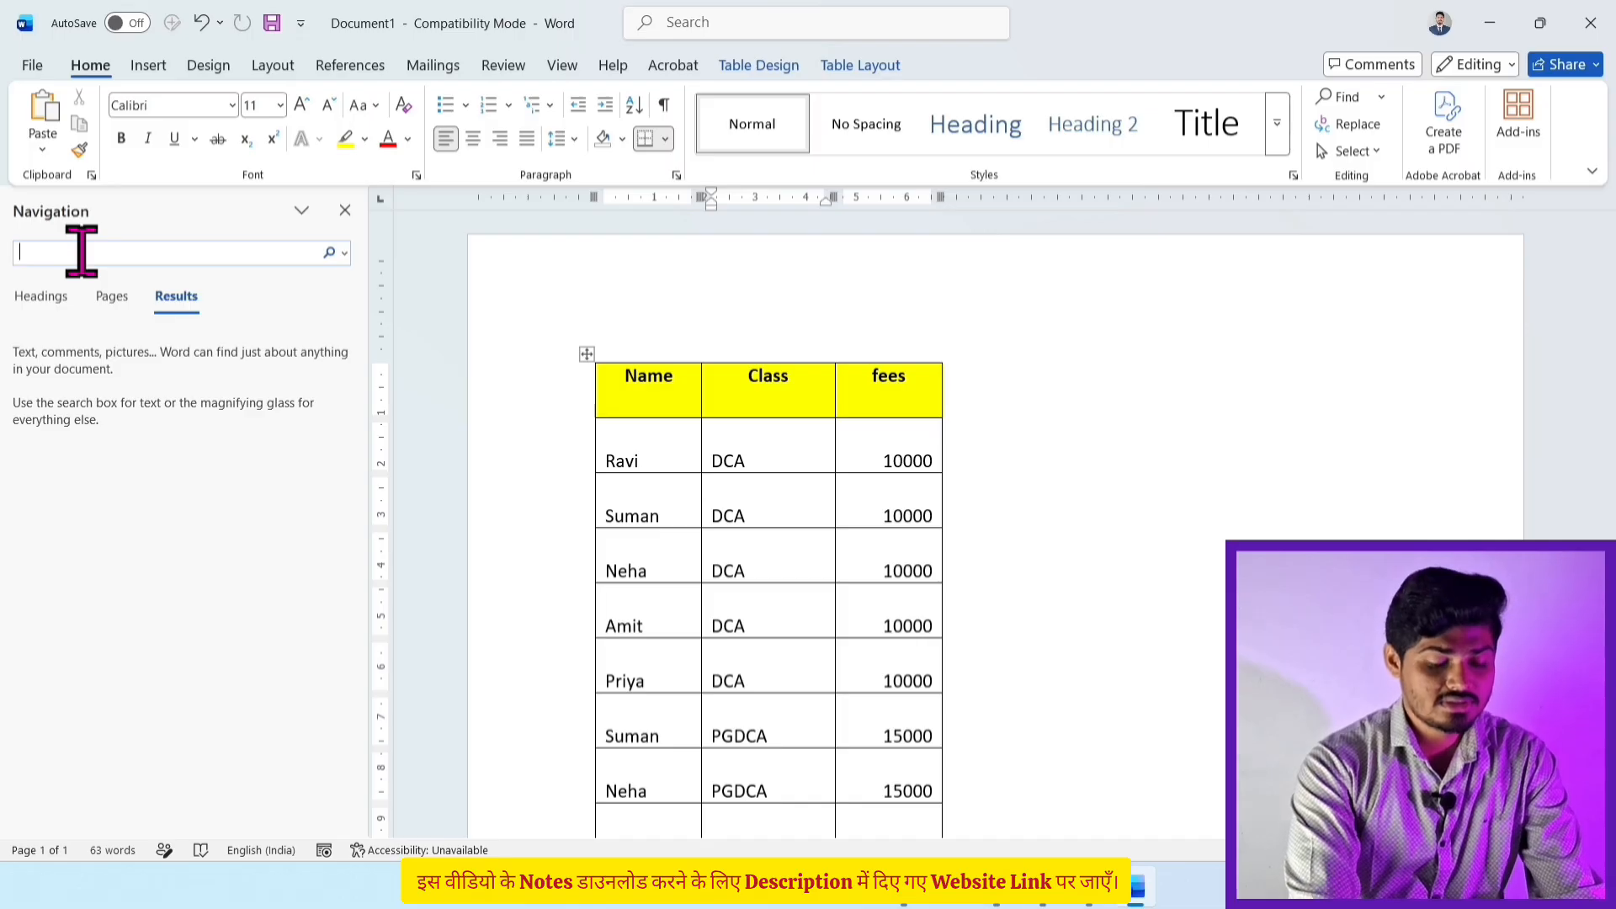
pyautogui.write('neha')
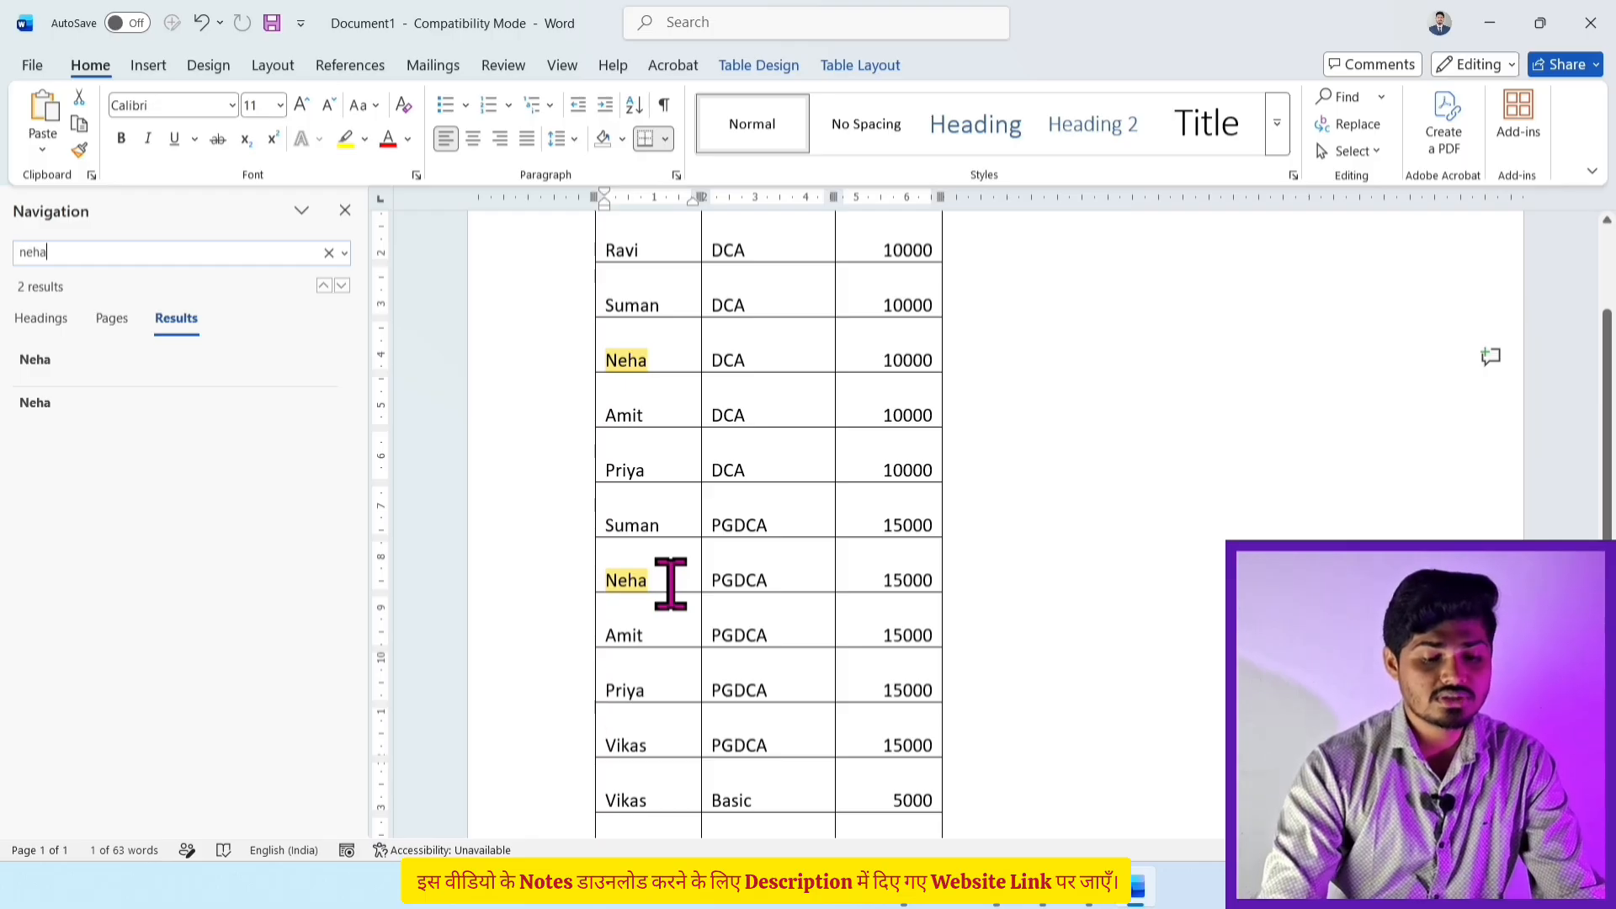
pyautogui.scroll(-3, 671, 583)
pyautogui.scroll(5, 671, 584)
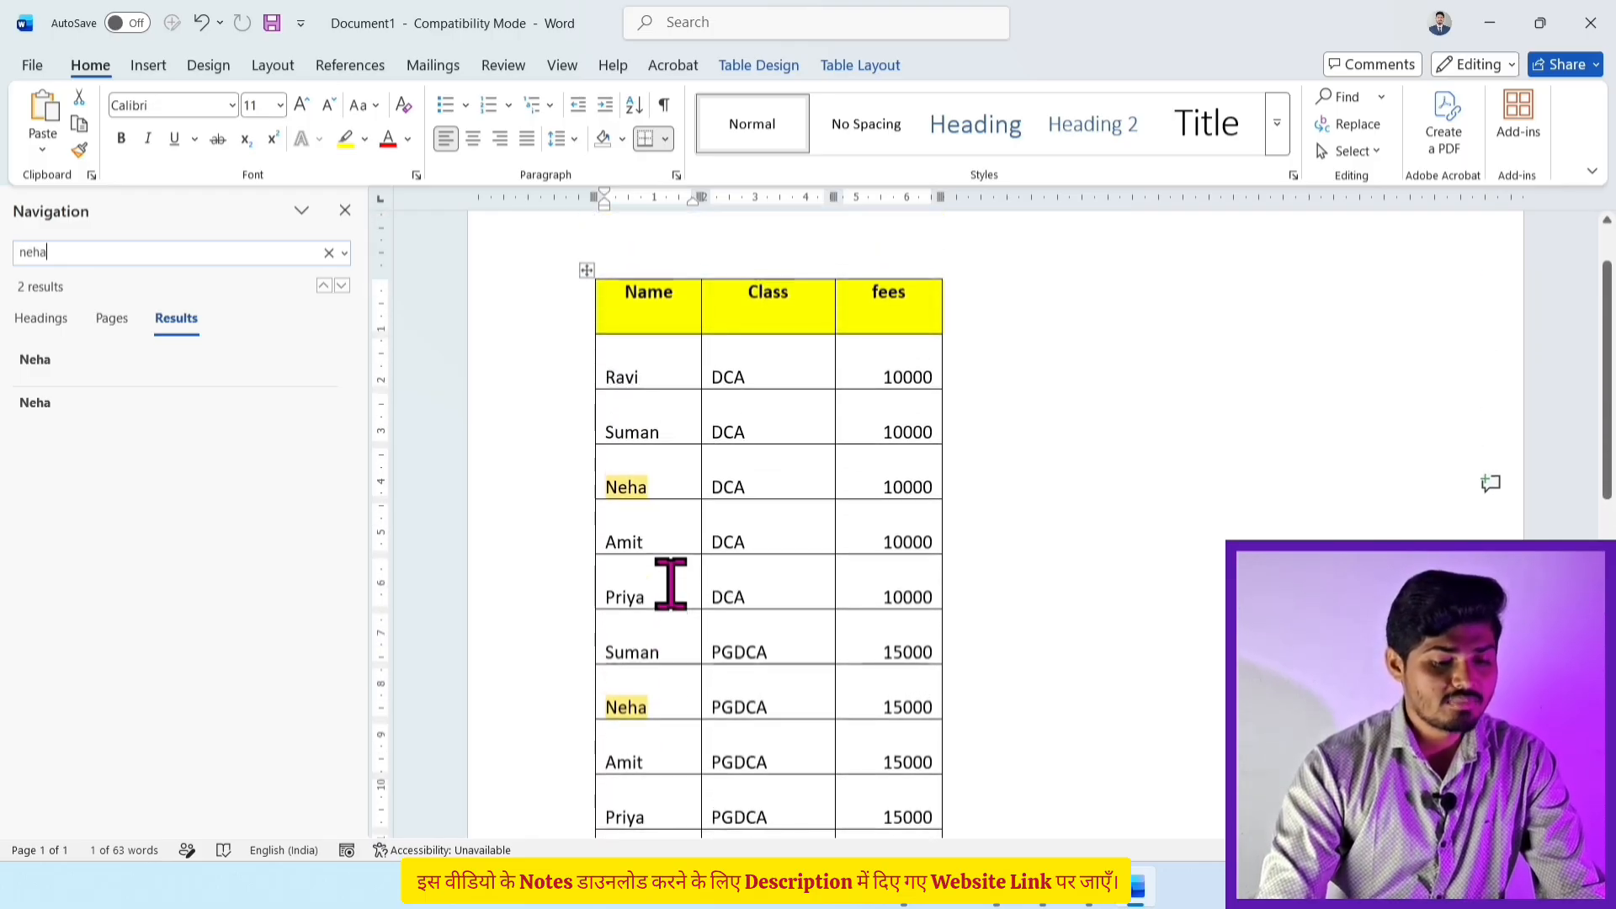
pyautogui.click(328, 253)
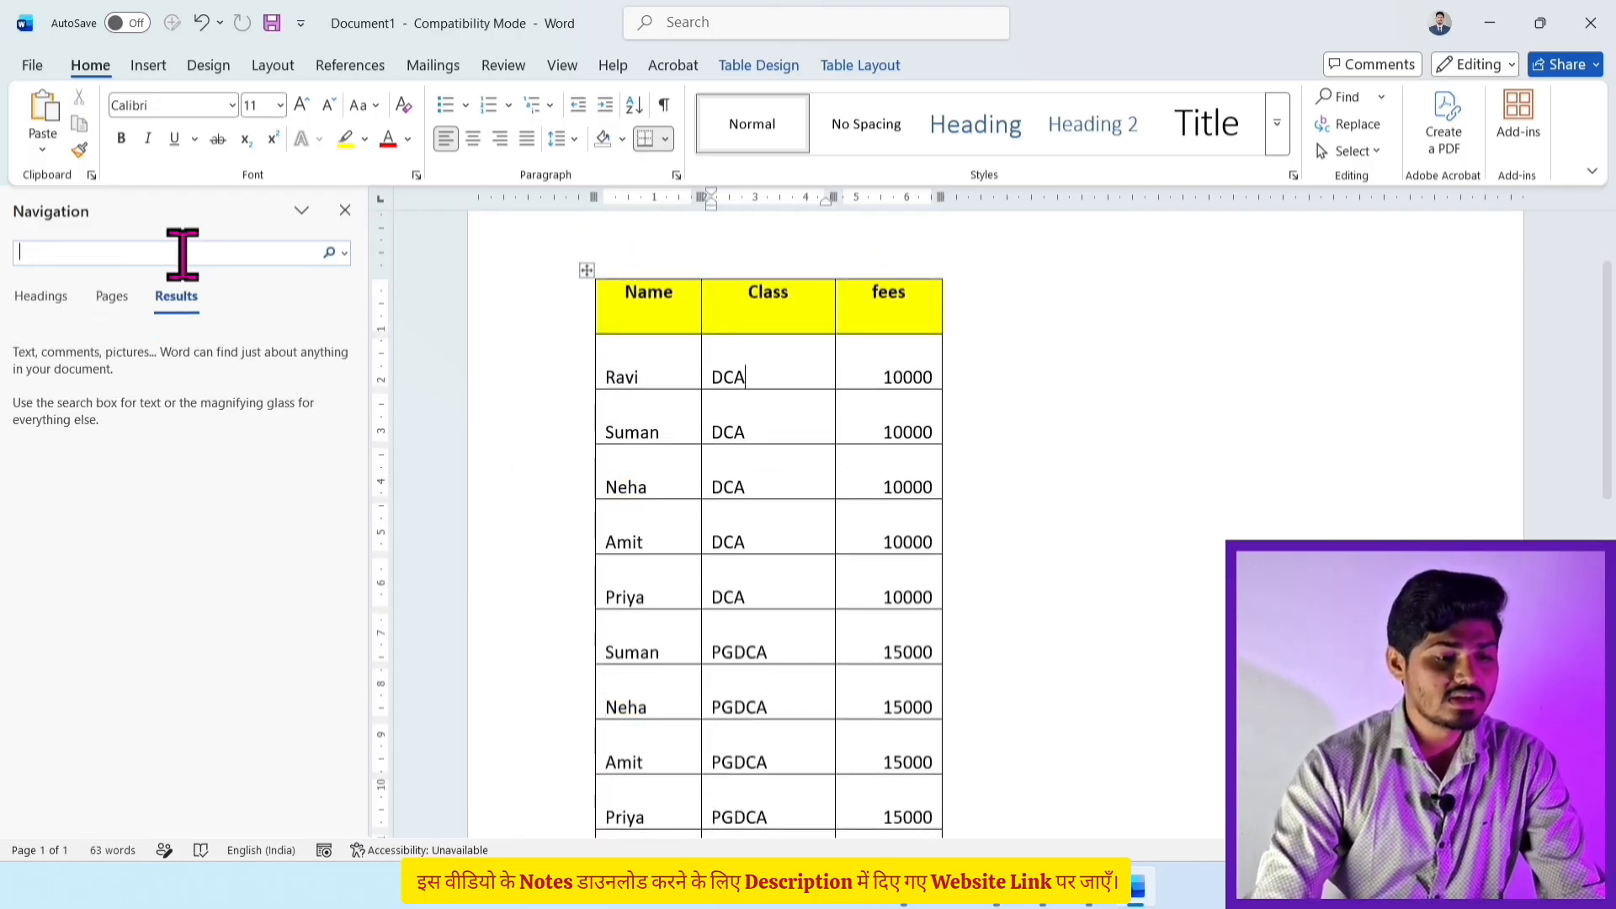
# Step: Search 'ankit', jump to its second match in the Tally row, then reopen search and trim the term
pyautogui.write('ankit')
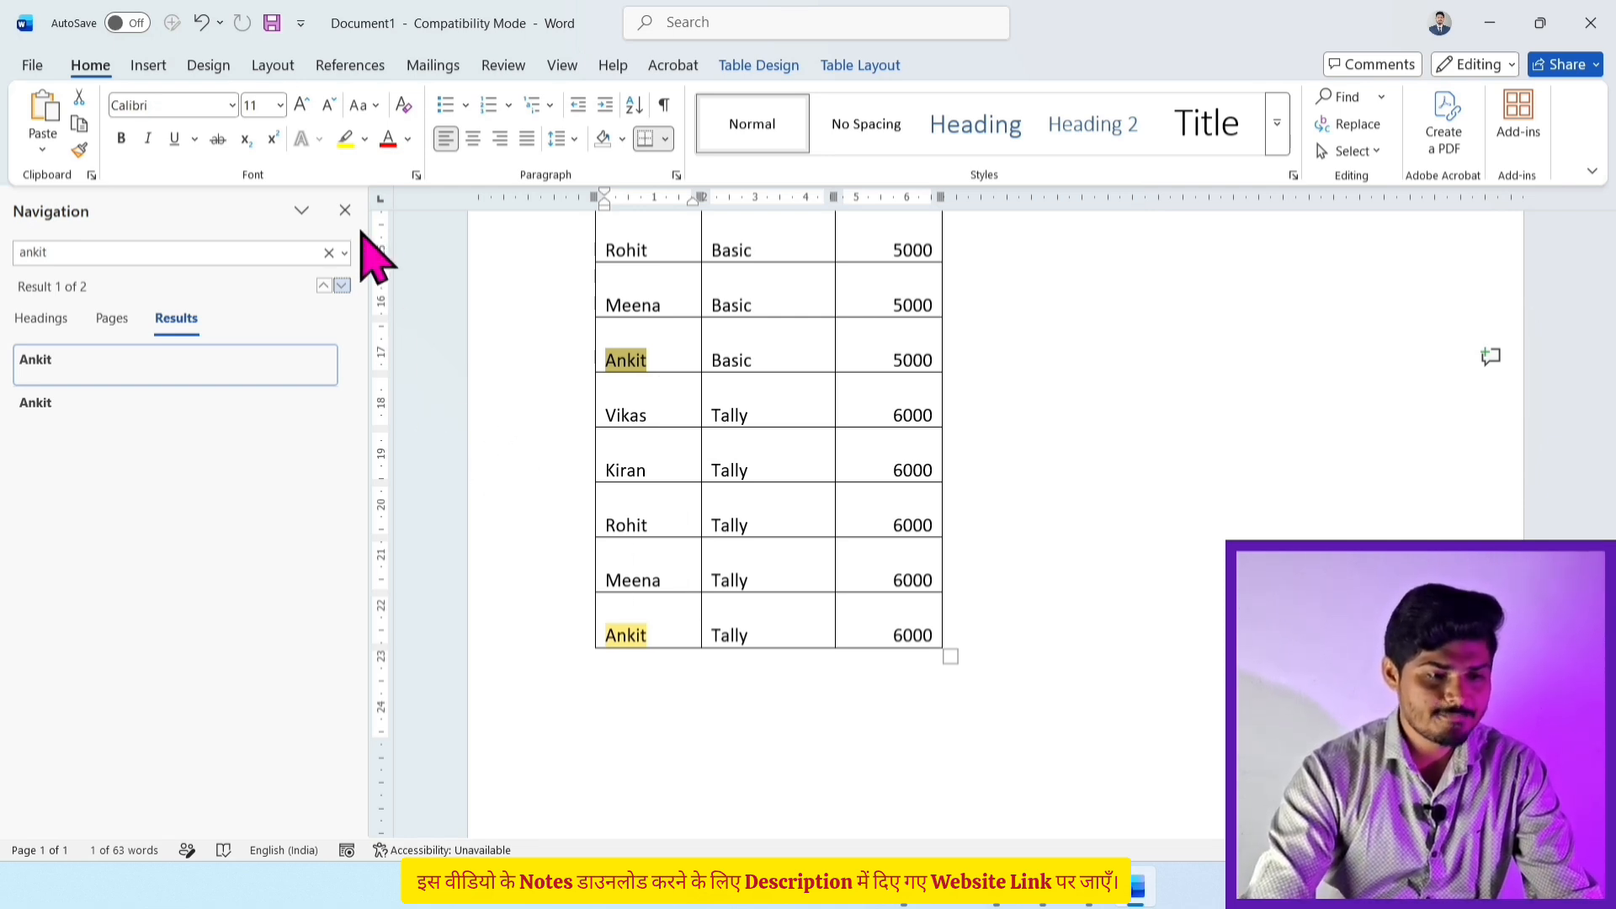
pyautogui.click(342, 286)
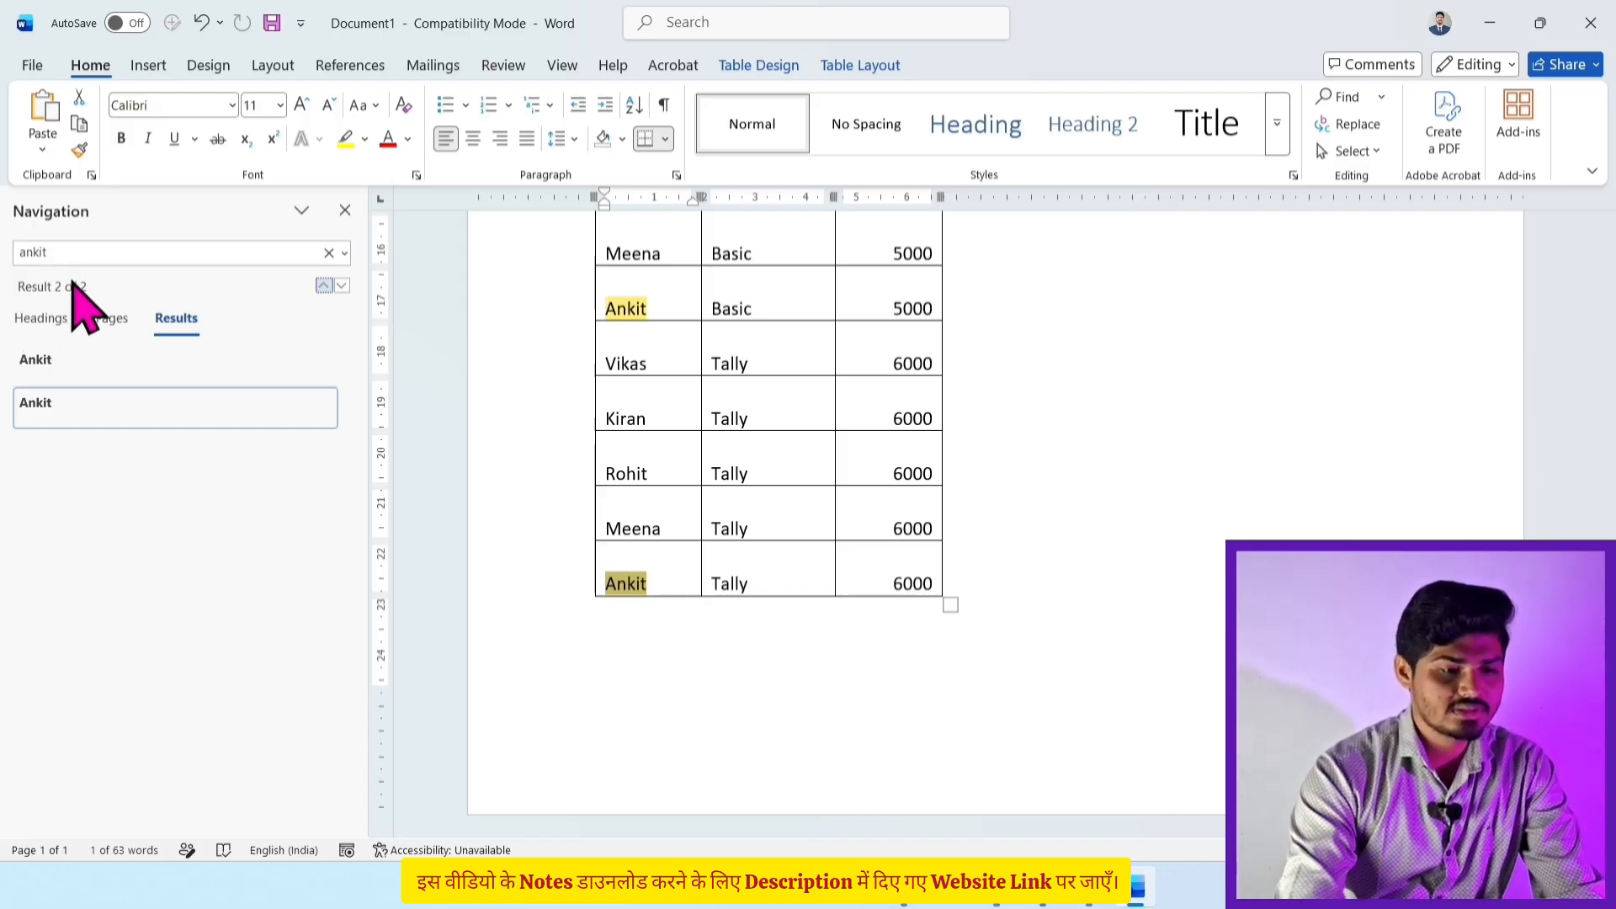
pyautogui.click(345, 210)
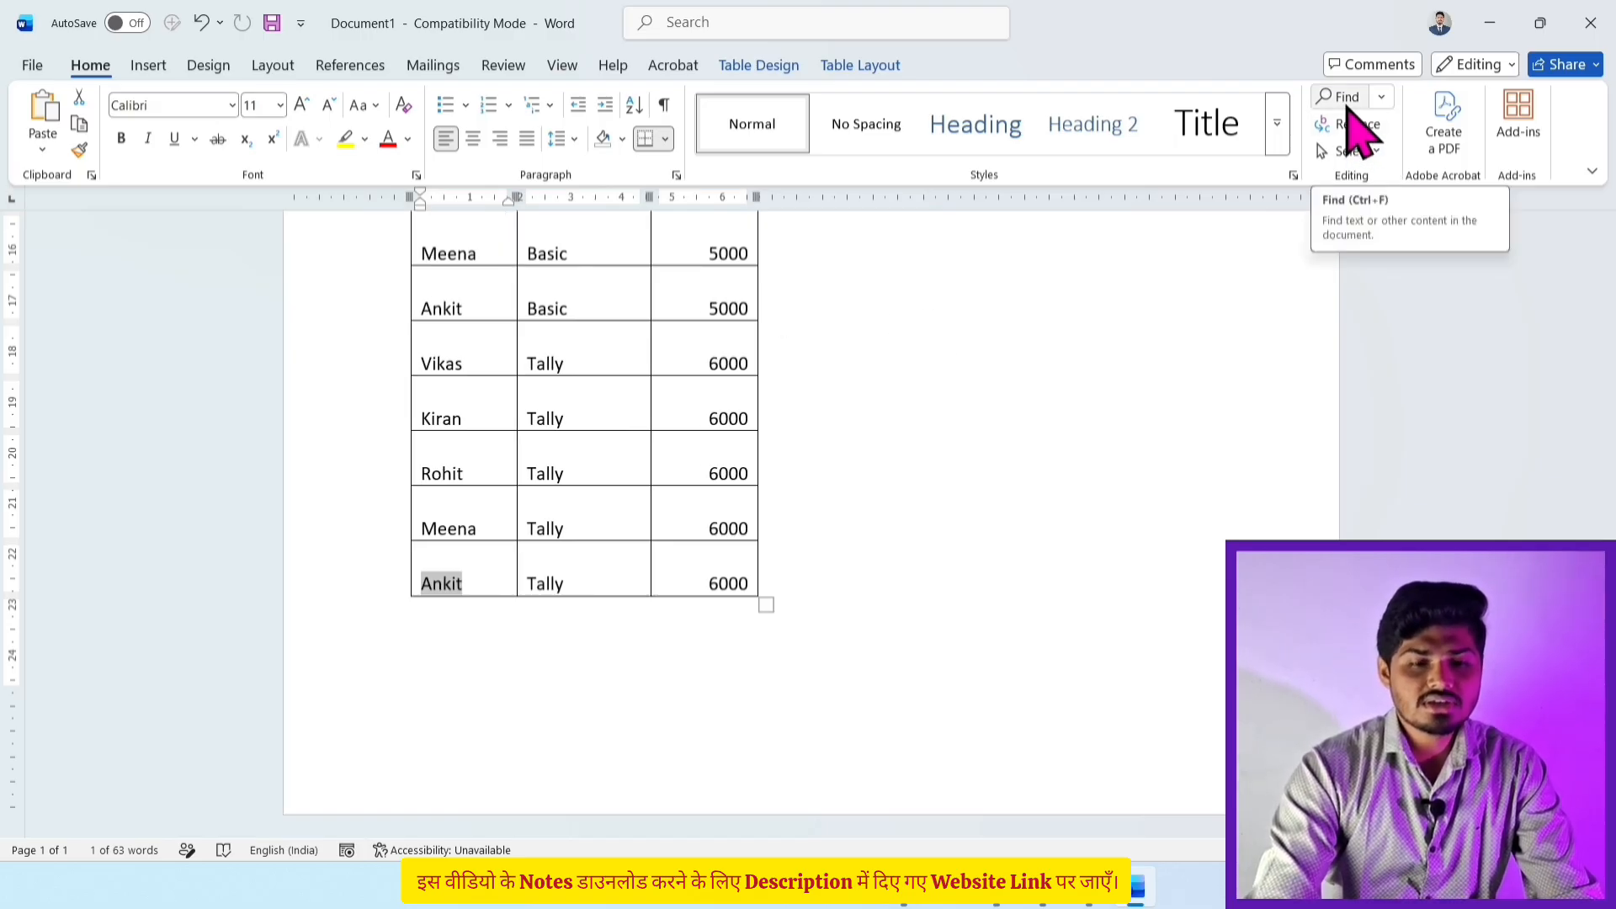
pyautogui.hotkey('ctrl', 'f')
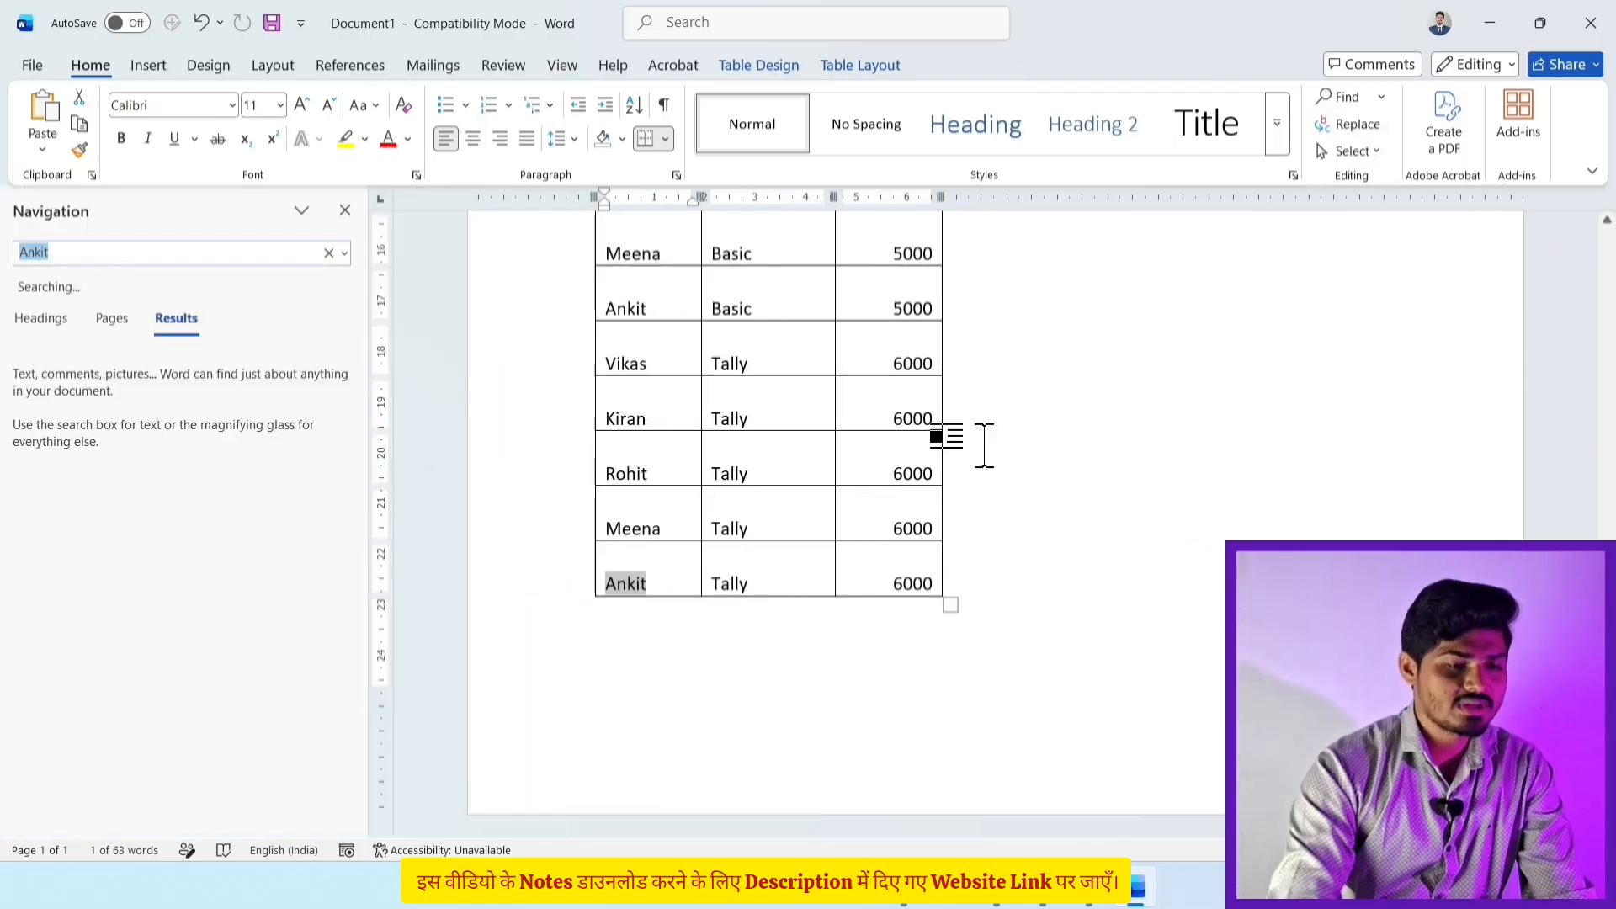
pyautogui.click(94, 249)
pyautogui.press('BackSpace')
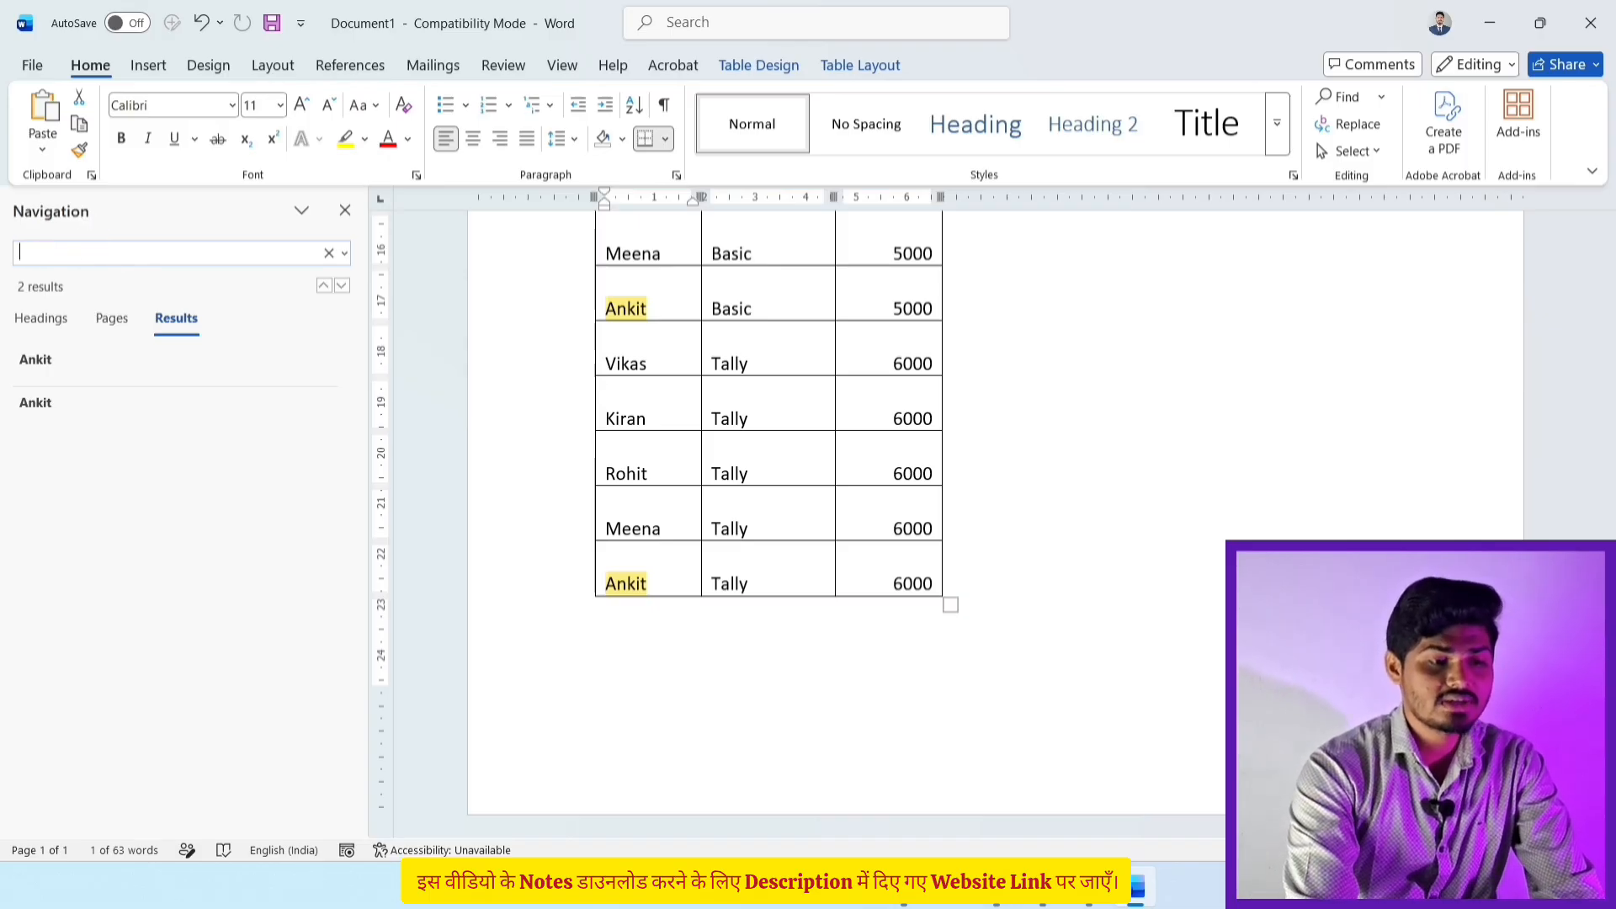
# Step: Close the search pane and delete the entire fees table
pyautogui.click(345, 211)
pyautogui.scroll(10, 783, 552)
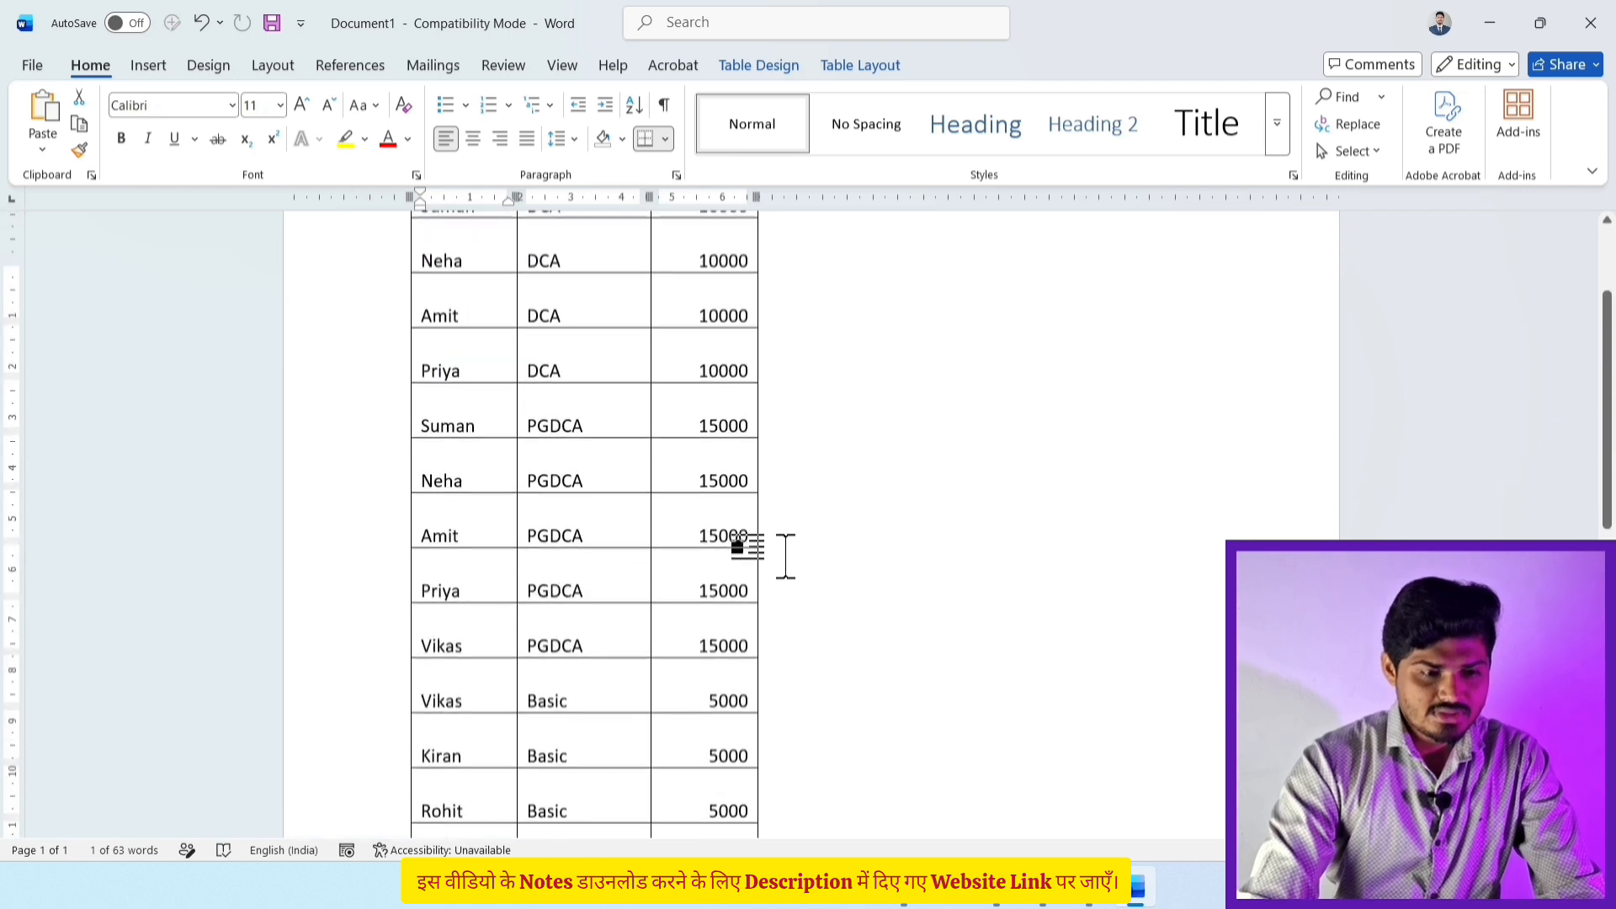
pyautogui.click(402, 354)
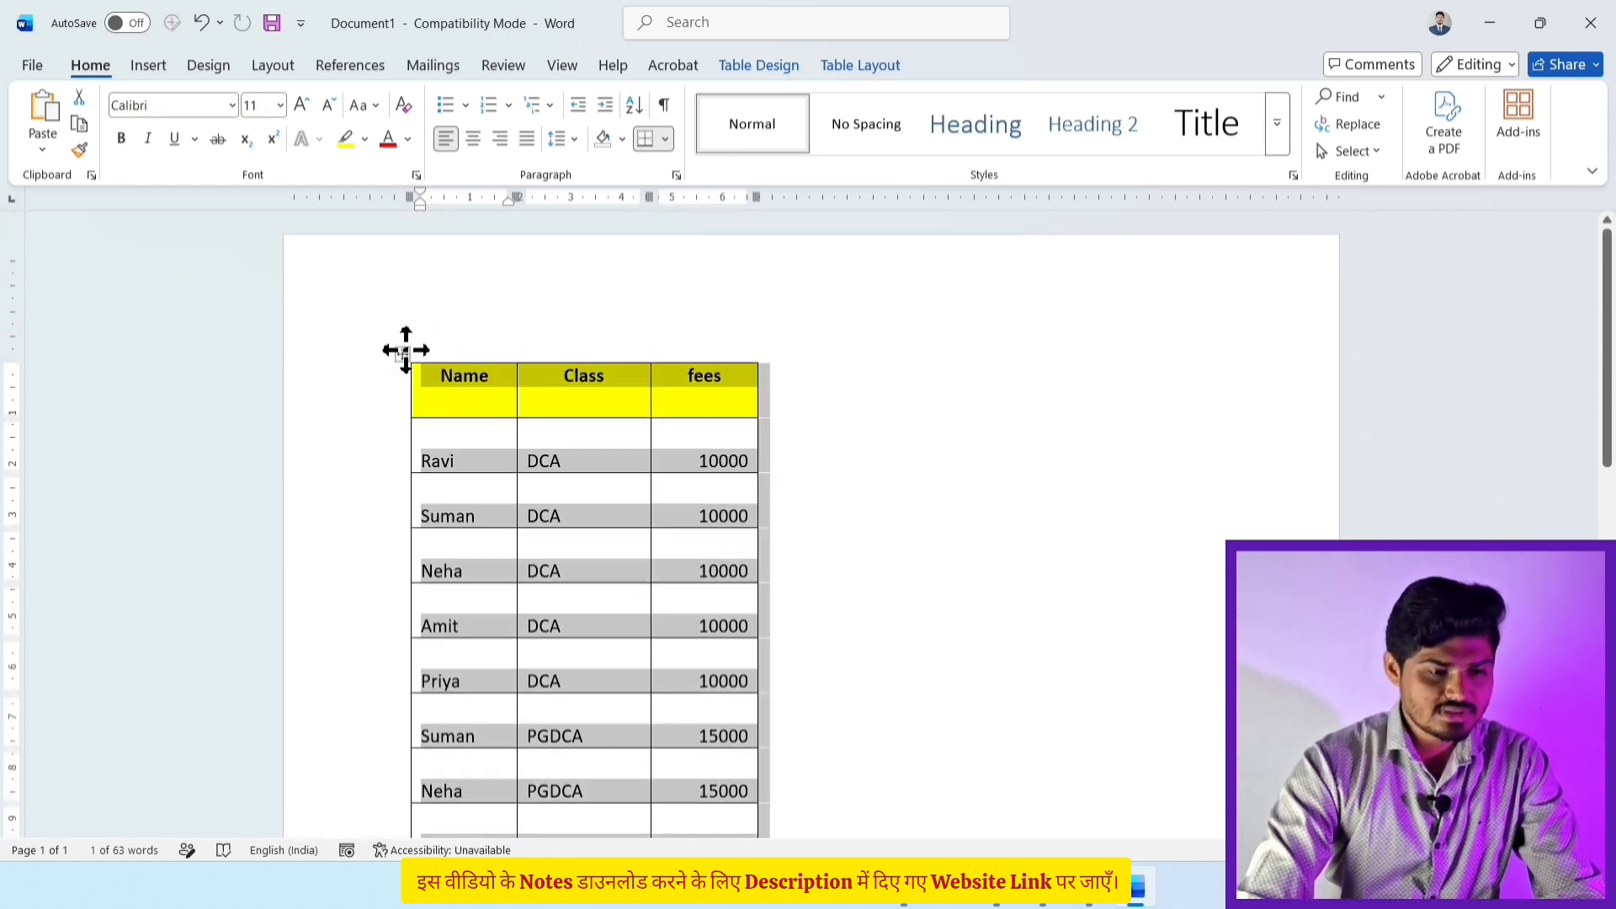
pyautogui.moveTo(402, 353); pyautogui.dragTo(407, 352)
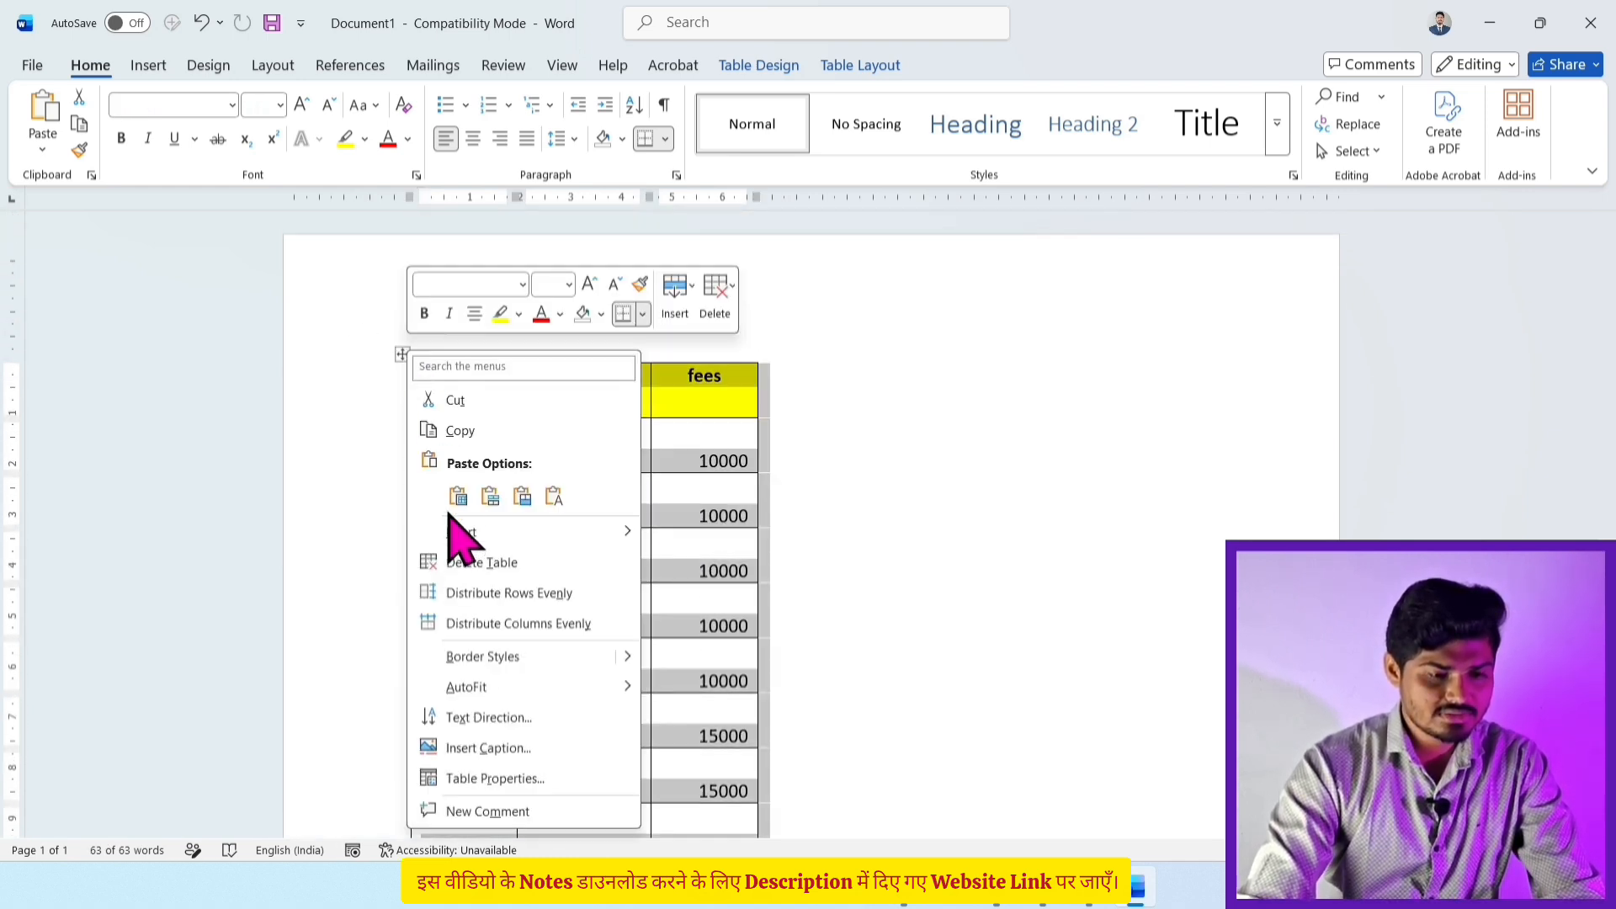
pyautogui.click(468, 552)
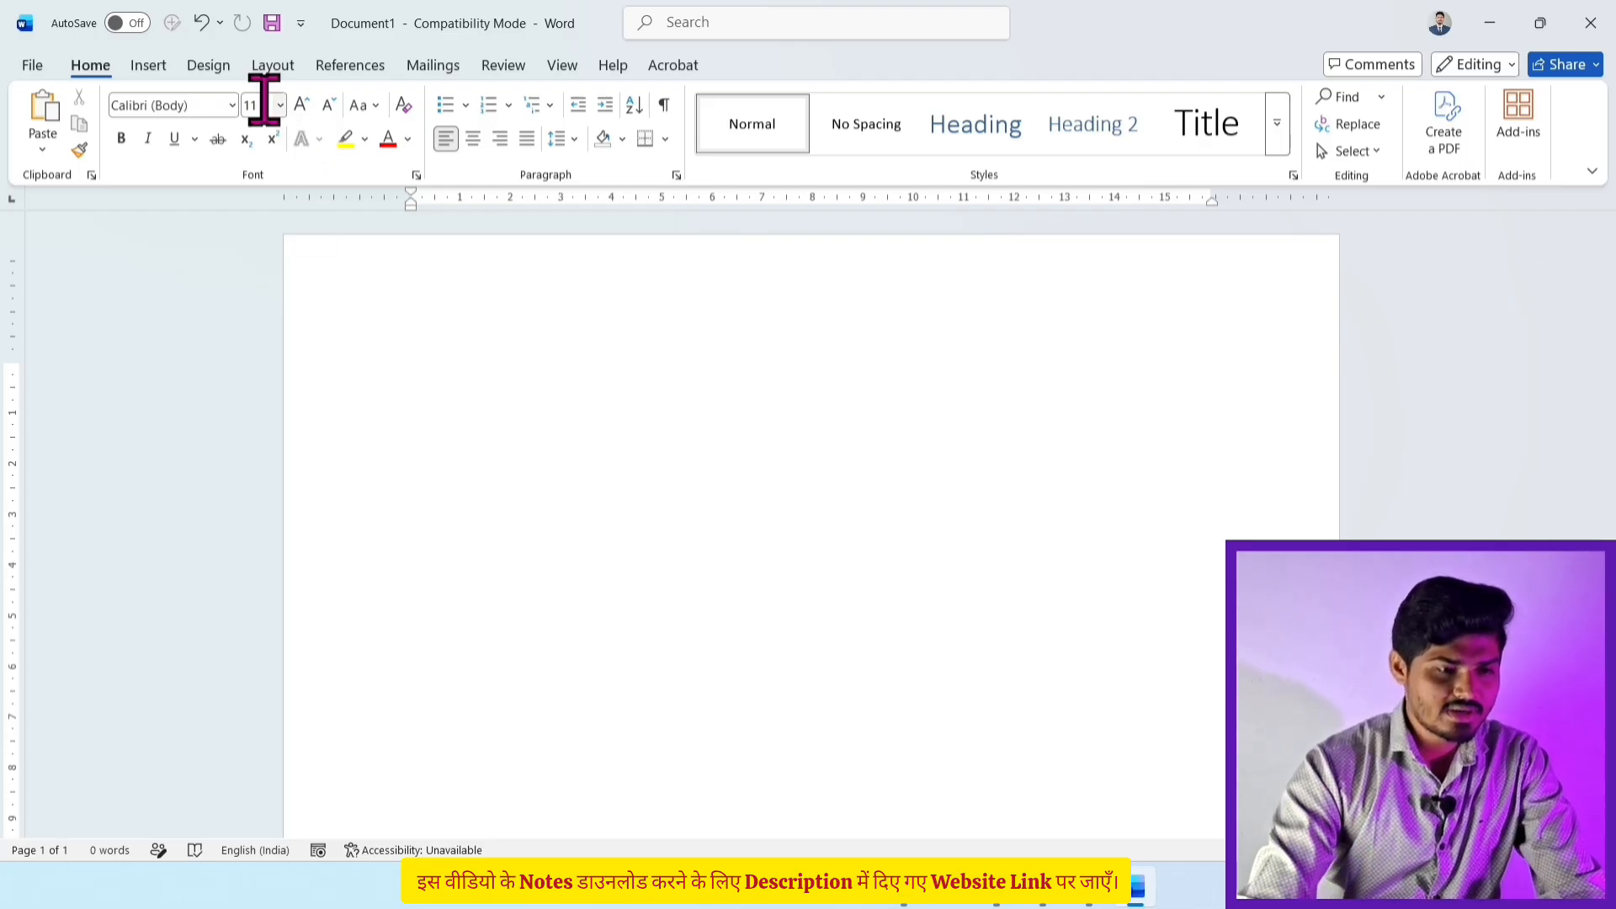
# Step: Generate three sample paragraphs with =rand(3) and enlarge all of them to 14 pt
pyautogui.write('=')
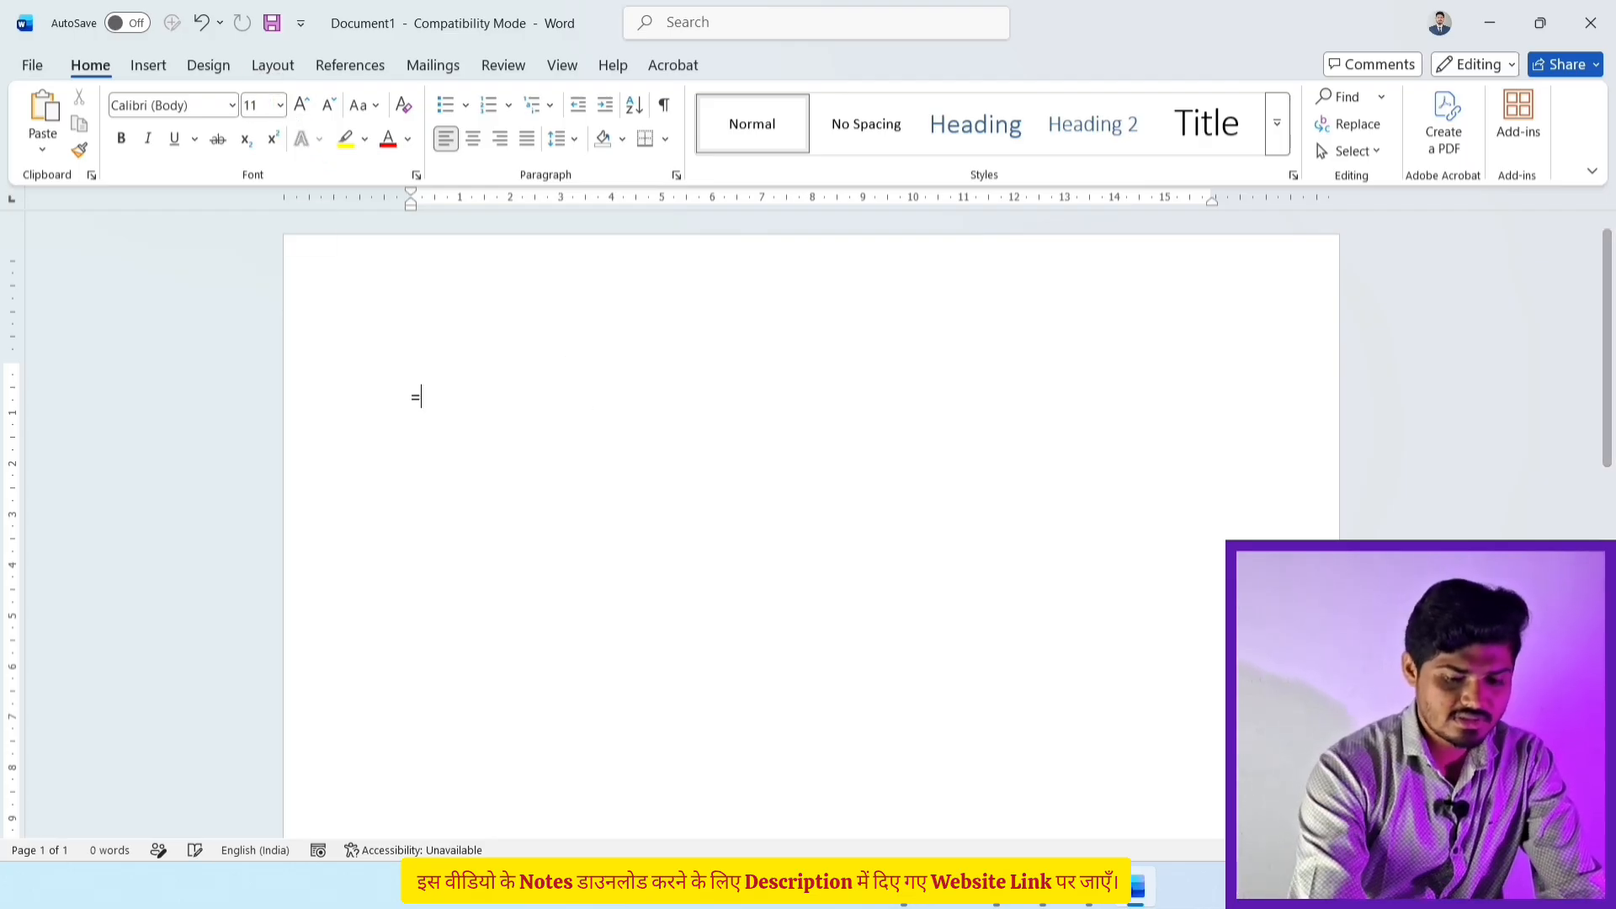
pyautogui.write('rand')
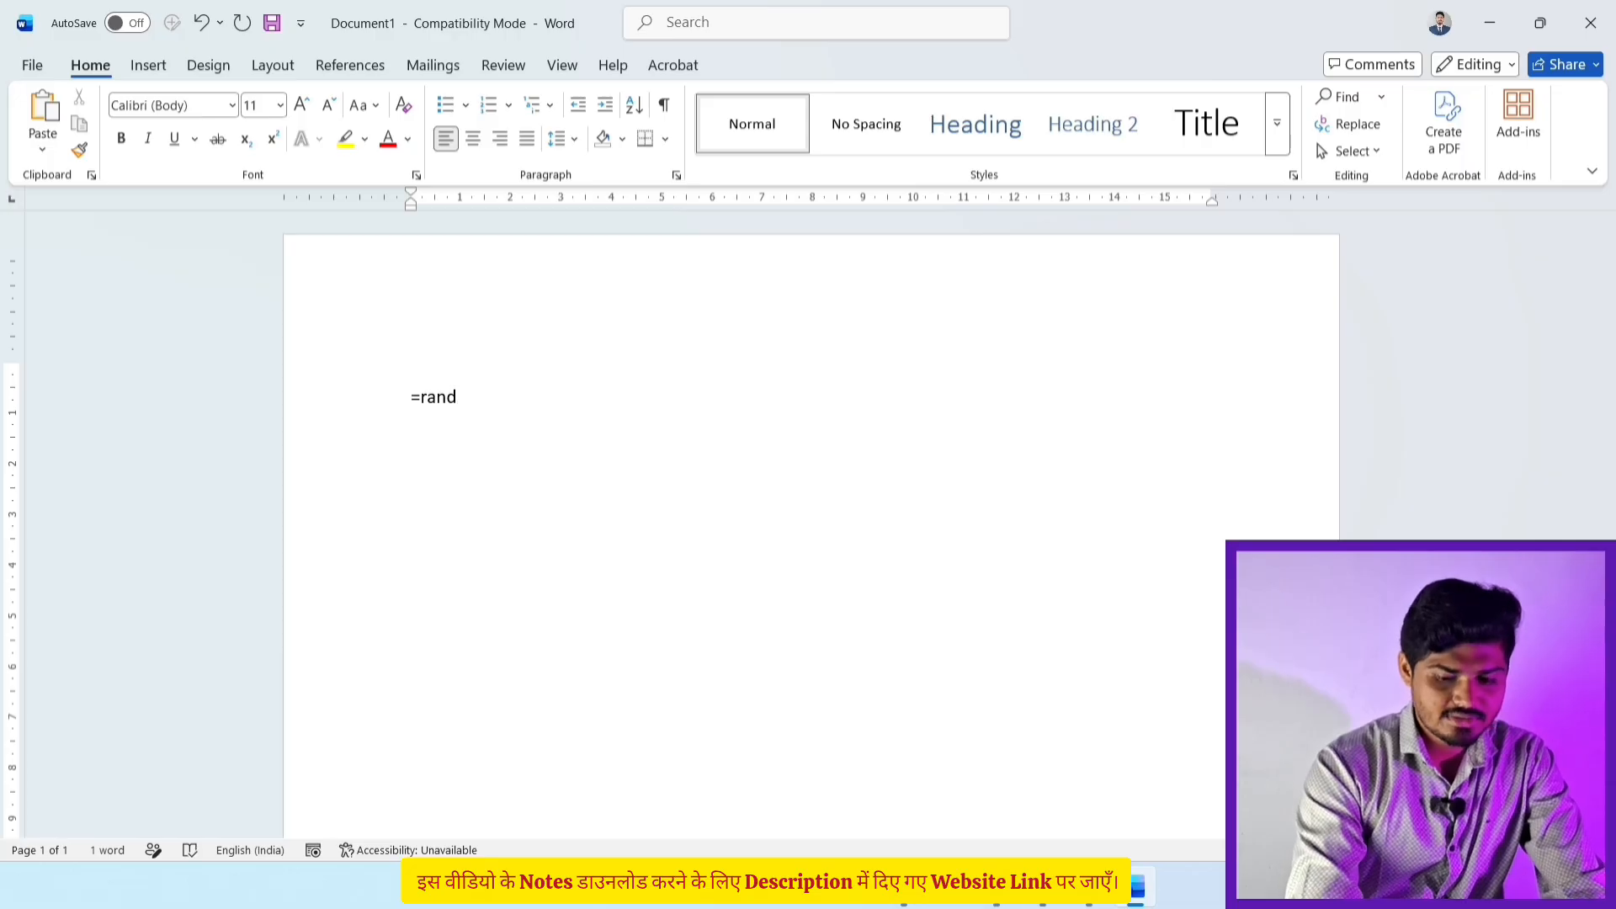
pyautogui.write('(')
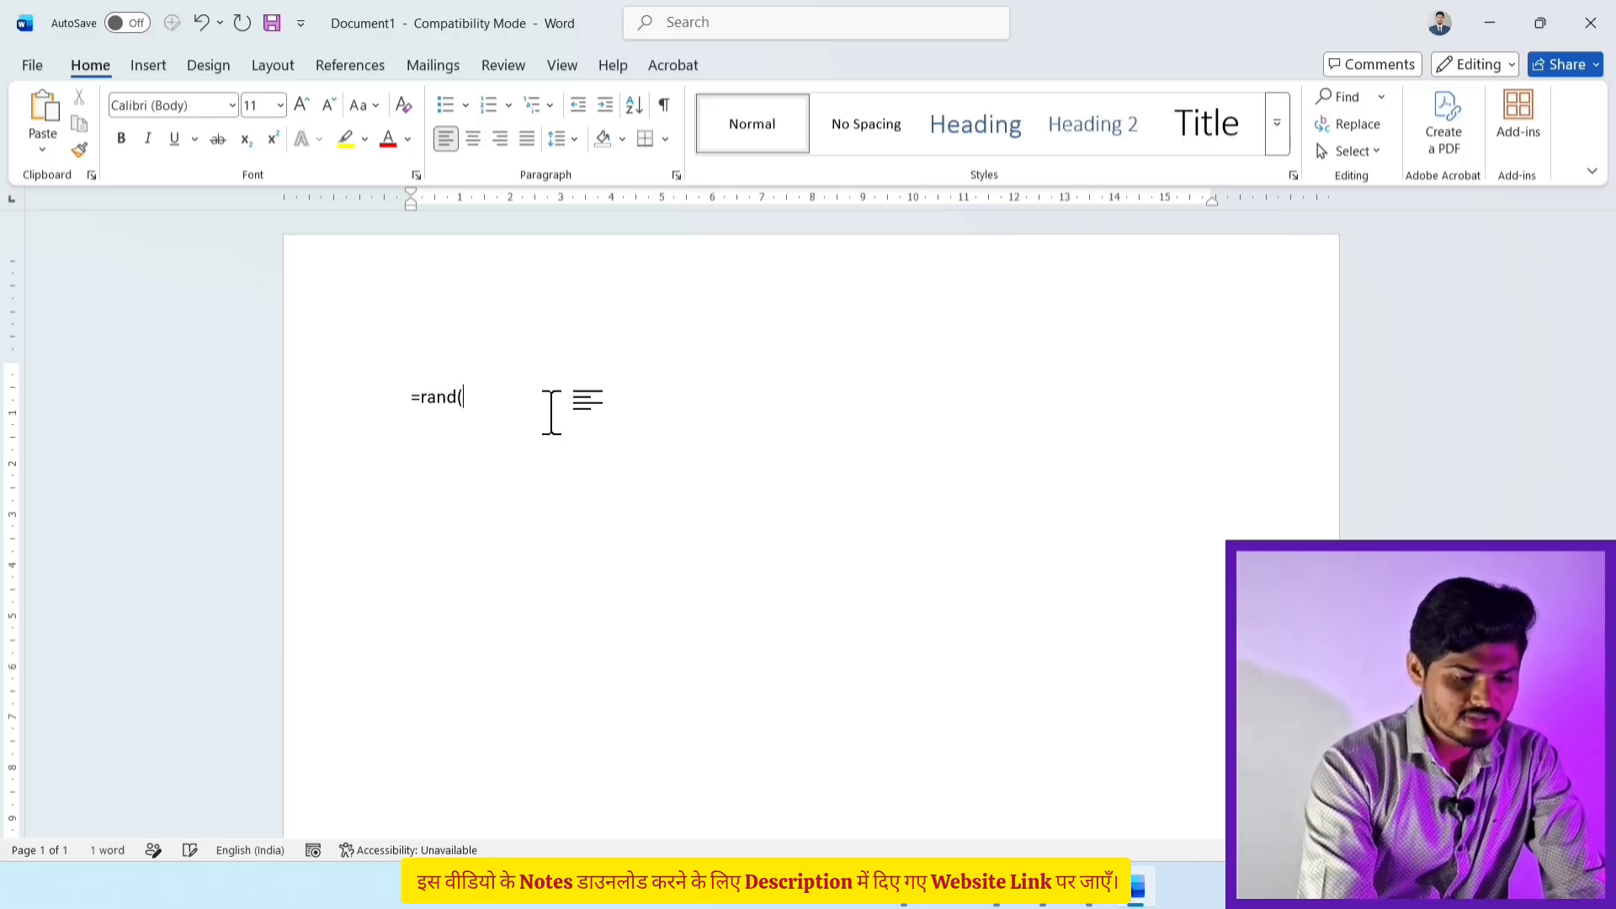
pyautogui.write('3)')
pyautogui.press('Return')
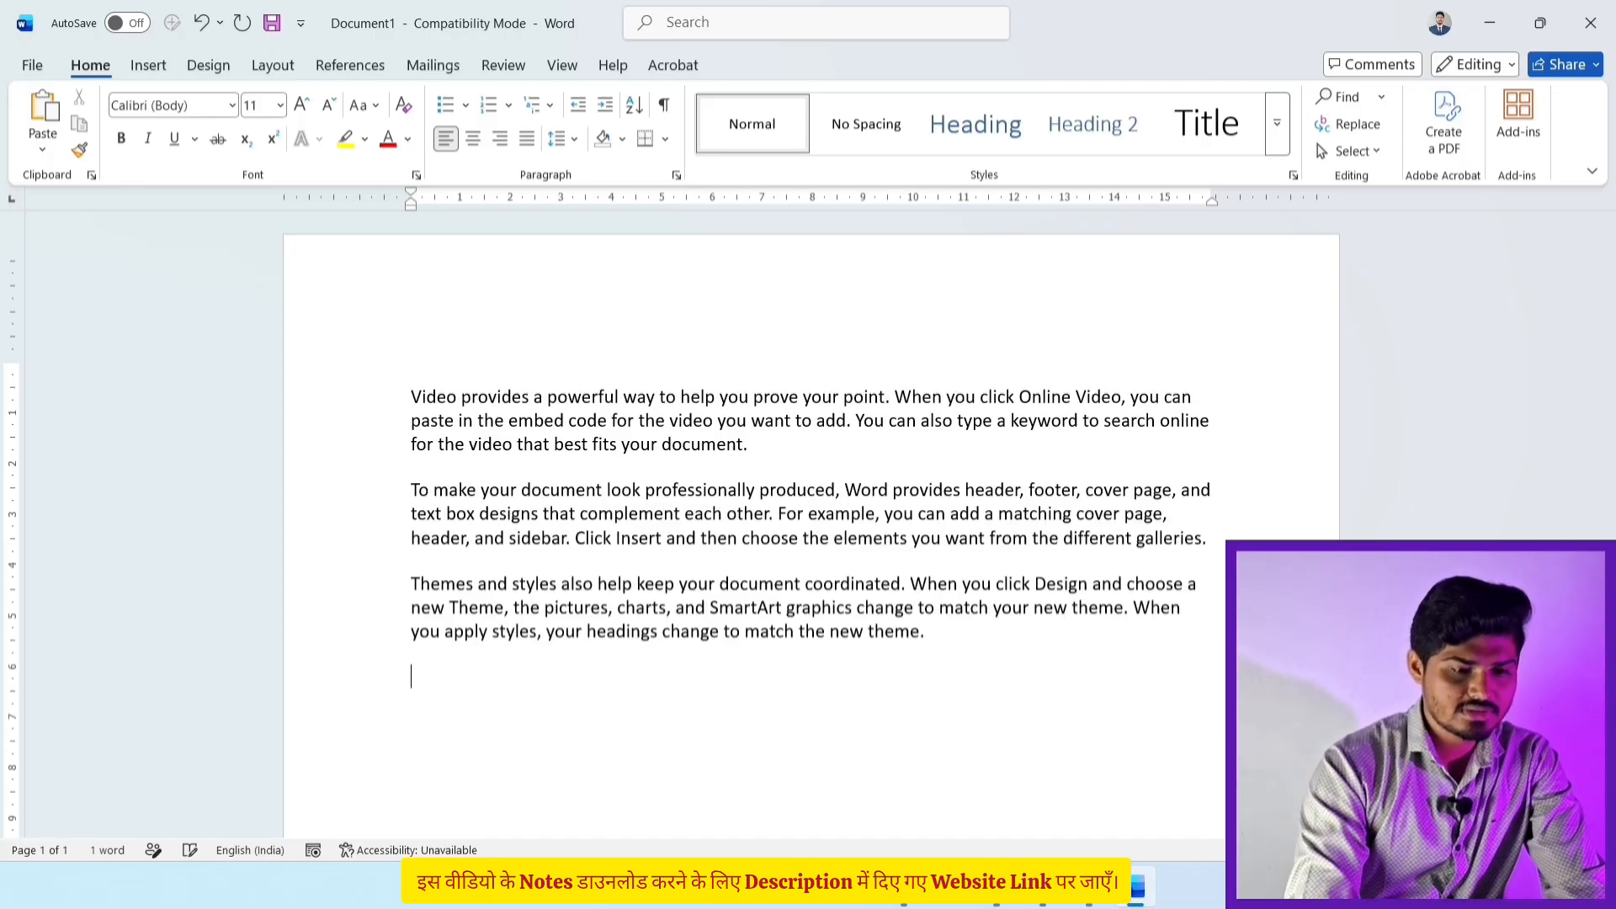
pyautogui.moveTo(1002, 629); pyautogui.dragTo(404, 390)
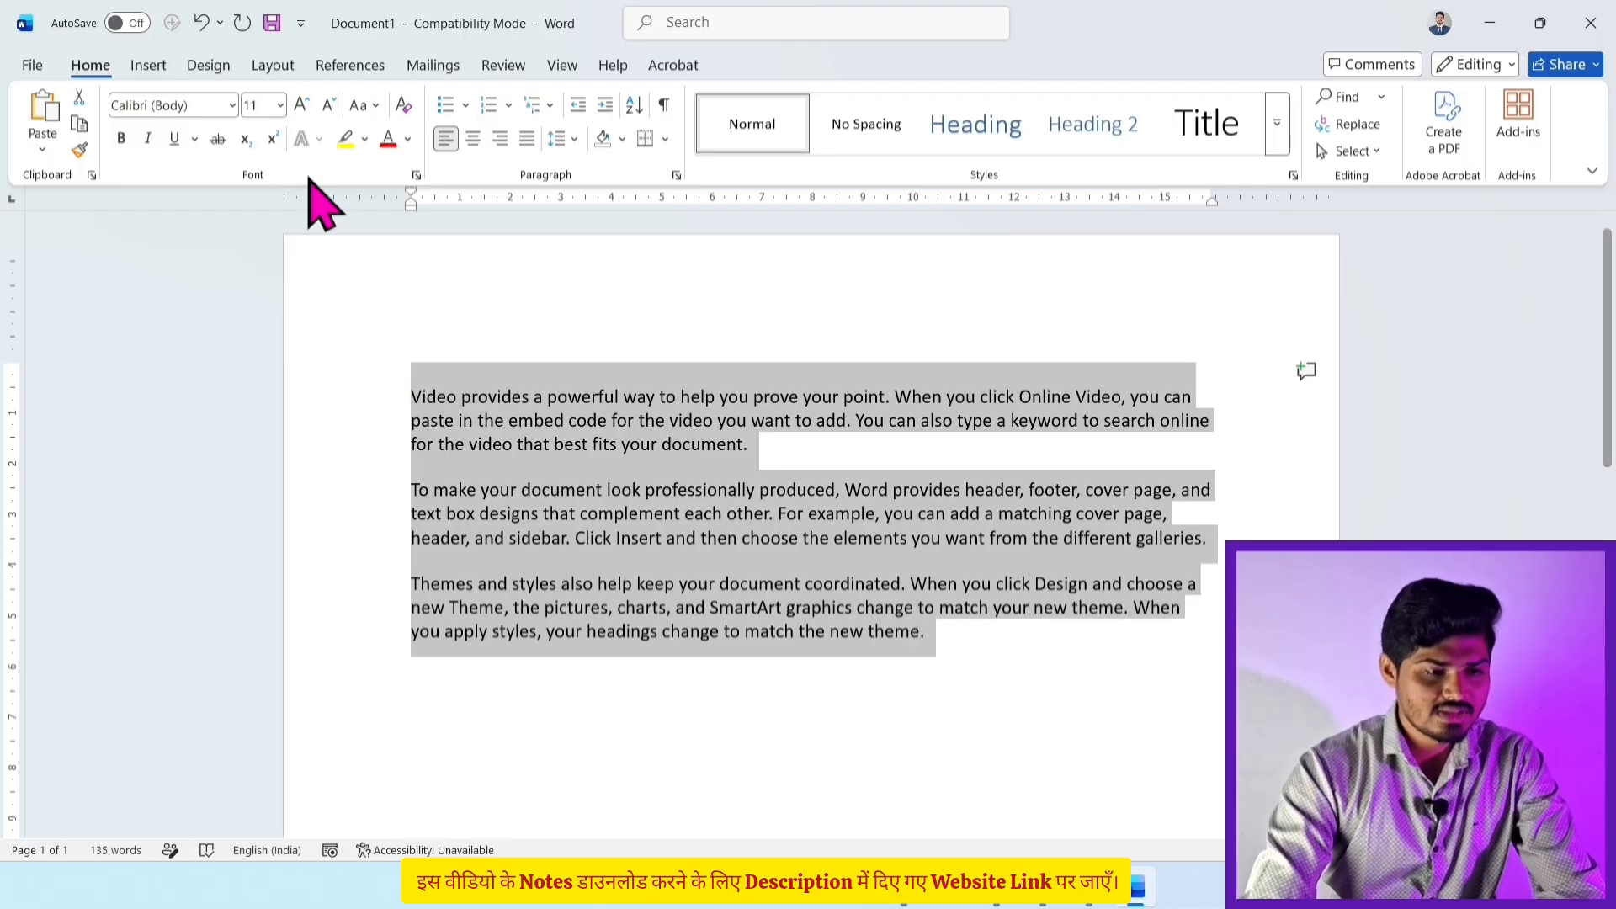
pyautogui.click(302, 107)
pyautogui.click(303, 108)
pyautogui.click(742, 686)
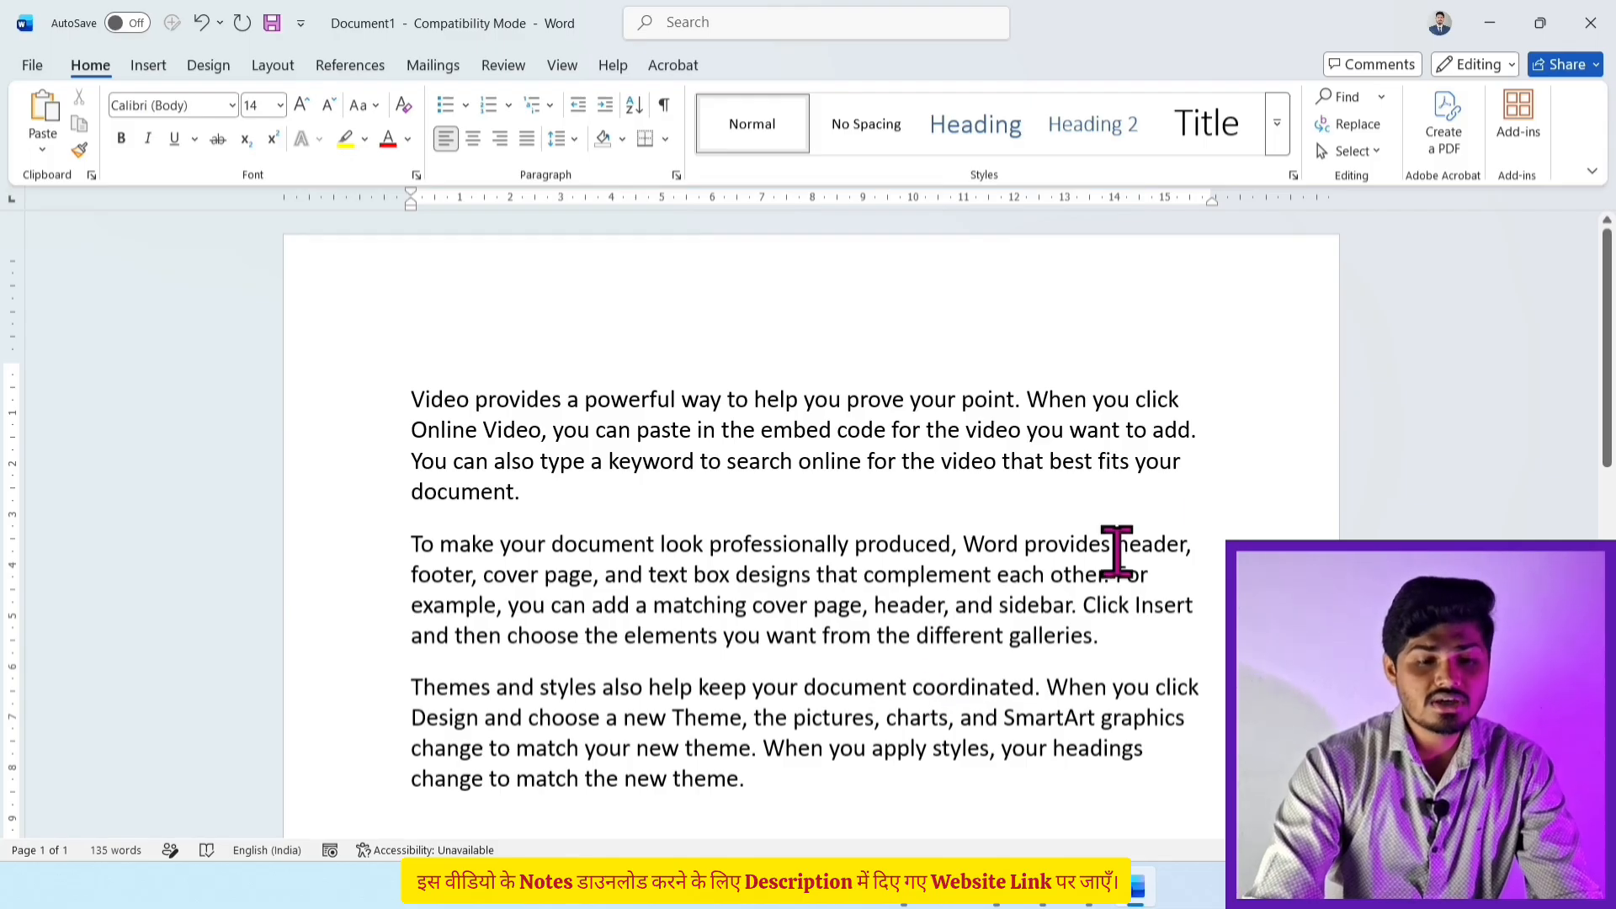
# Step: Search the sample text for 'the', finding 13 matches, and select the word Themes
pyautogui.click(1338, 97)
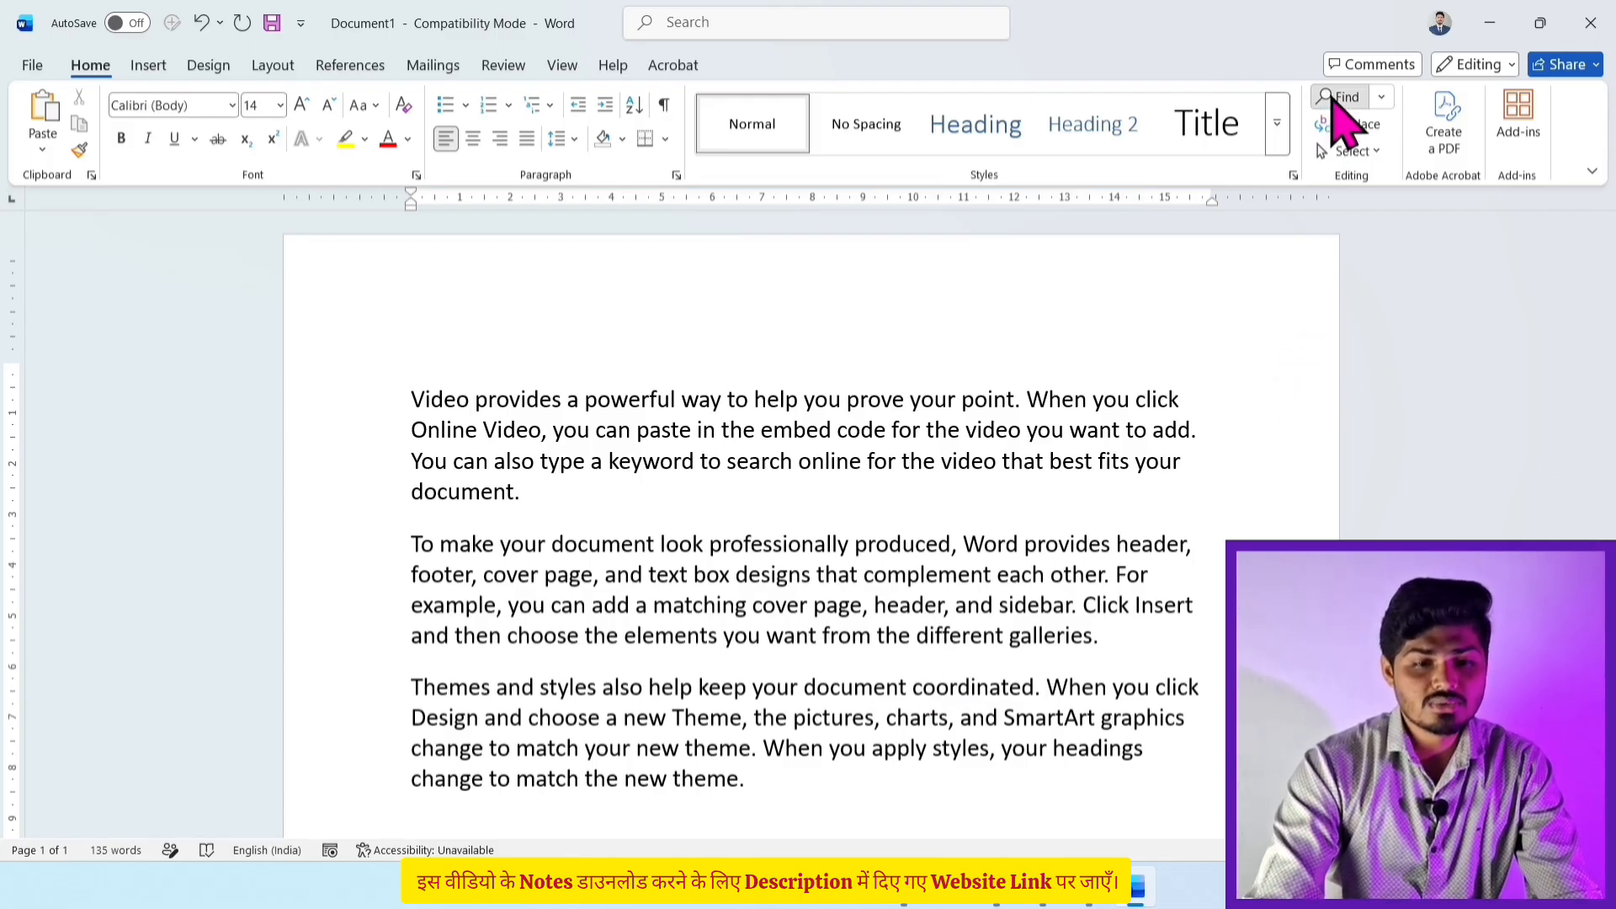
pyautogui.write('th')
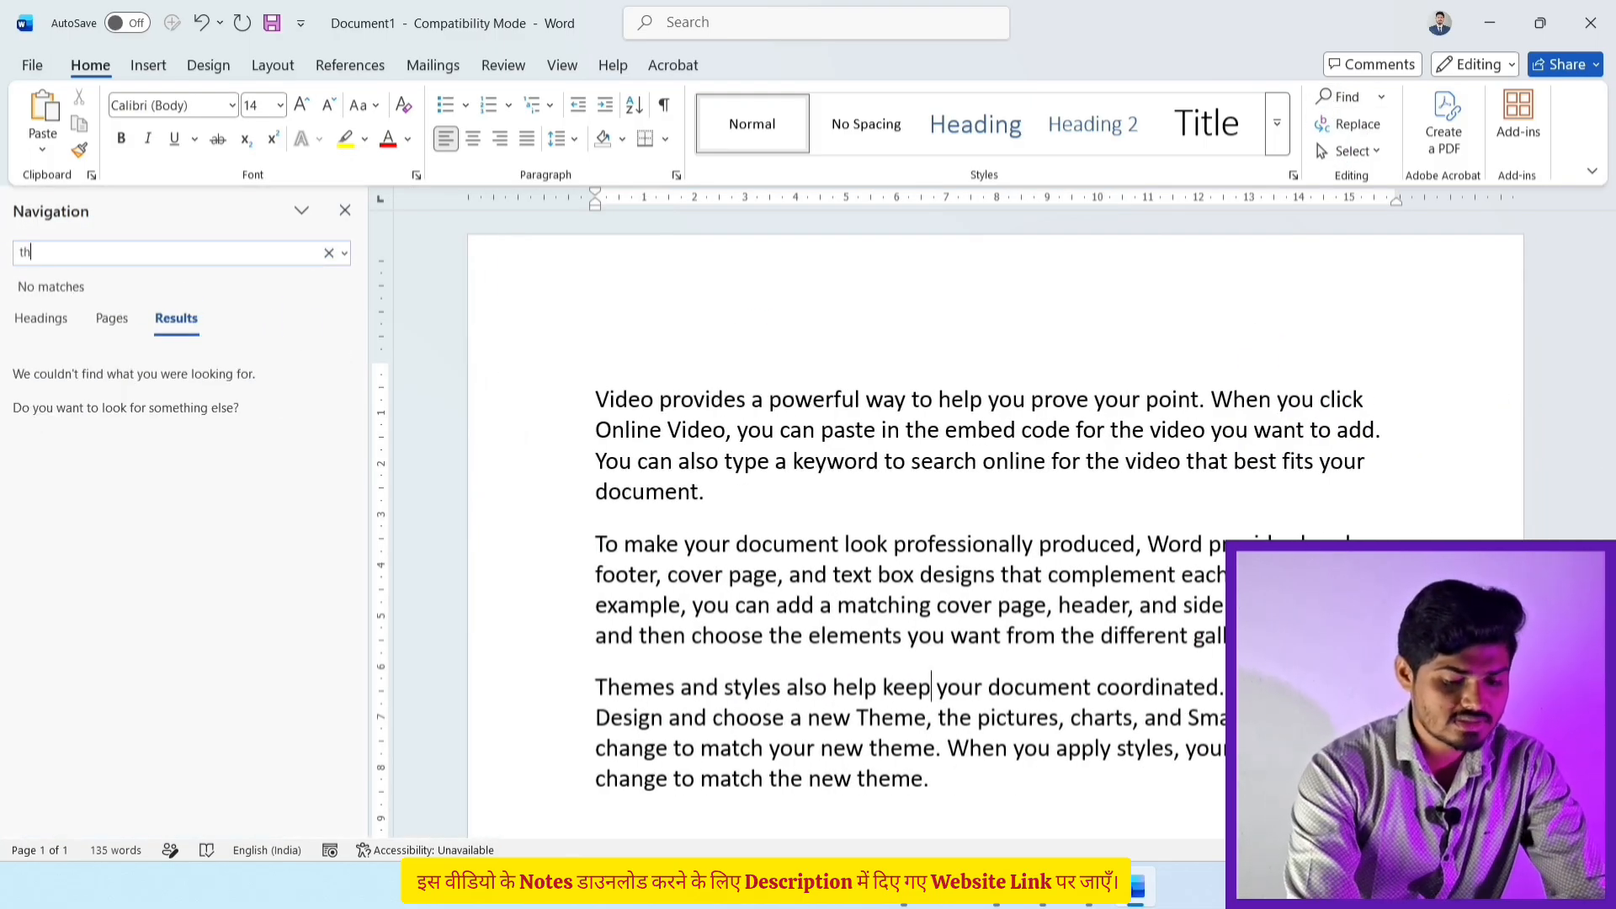
pyautogui.write('e')
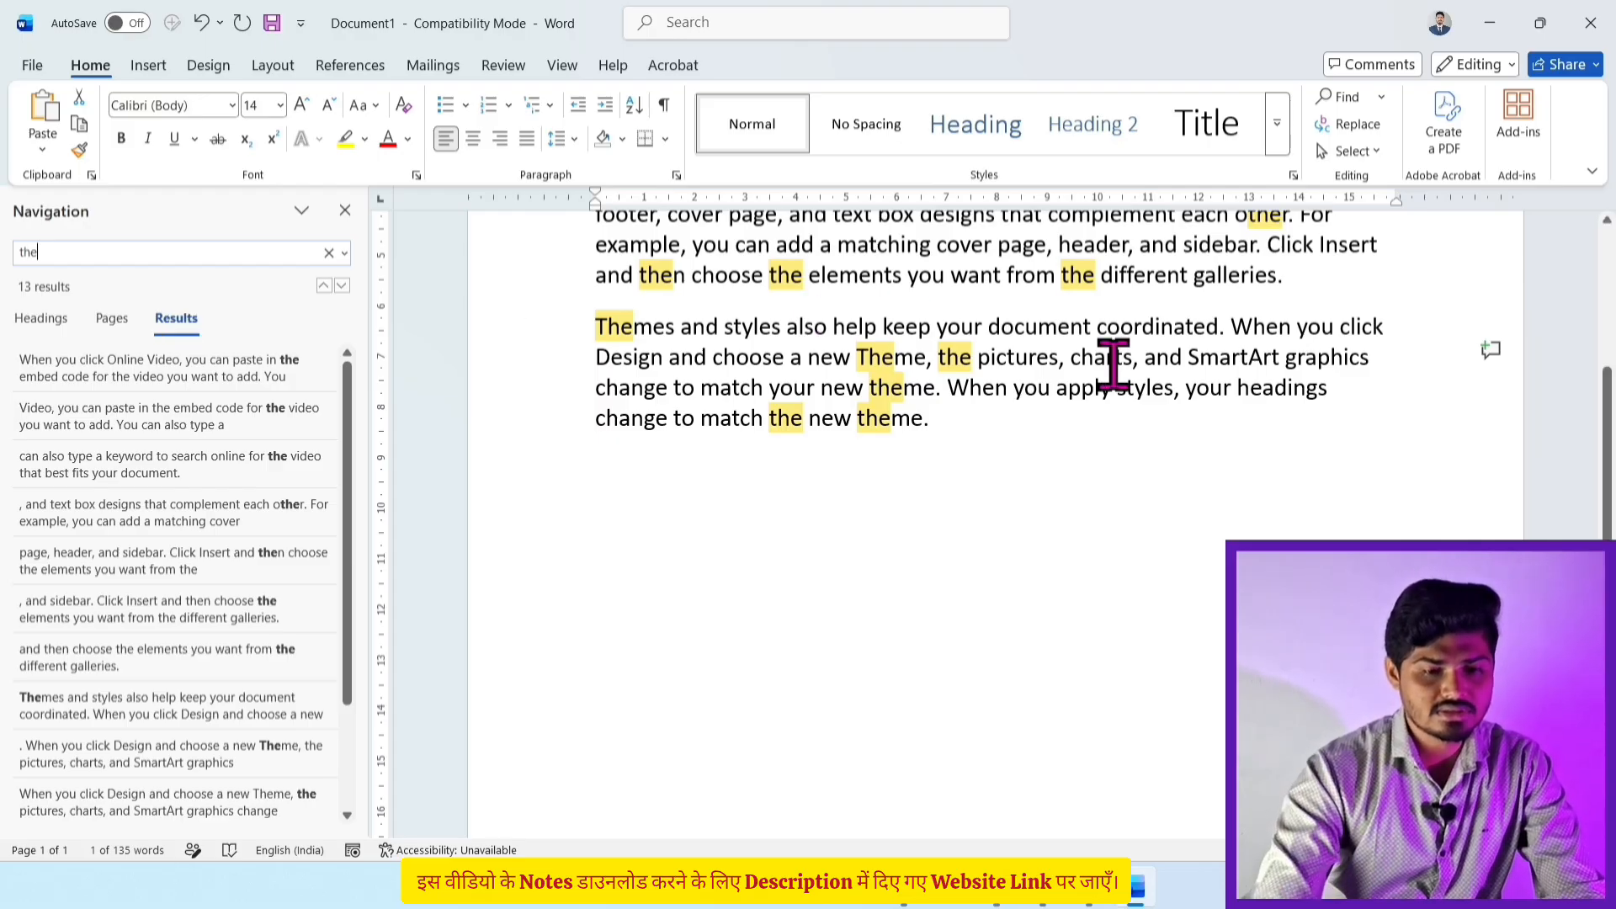
pyautogui.scroll(4, 1113, 364)
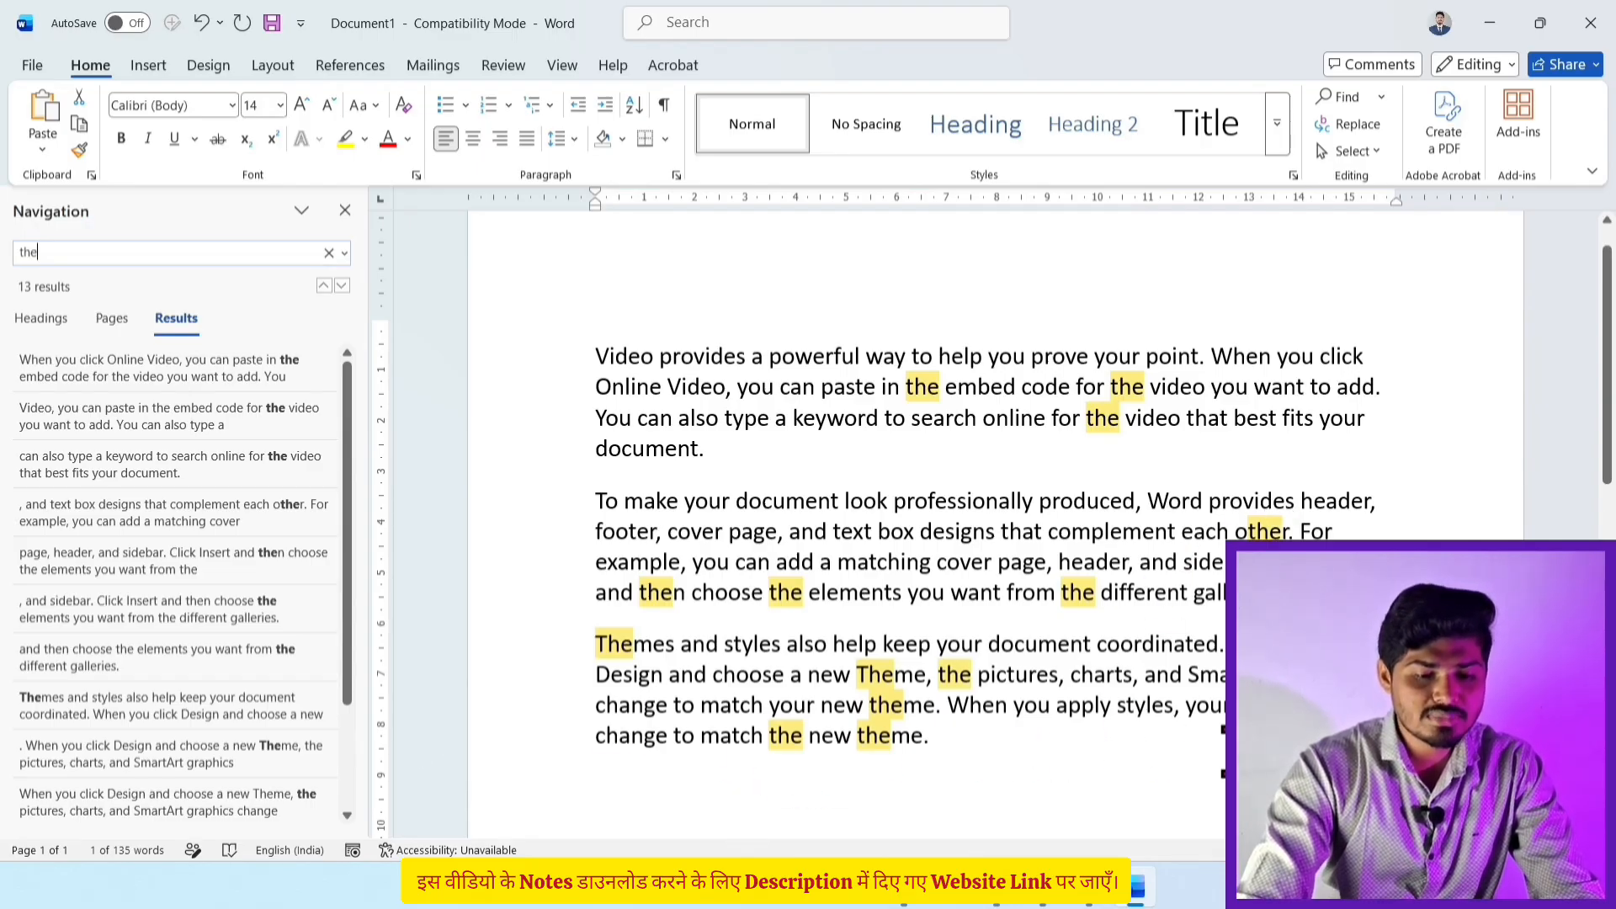
pyautogui.moveTo(594, 644); pyautogui.dragTo(672, 644)
pyautogui.click(672, 656)
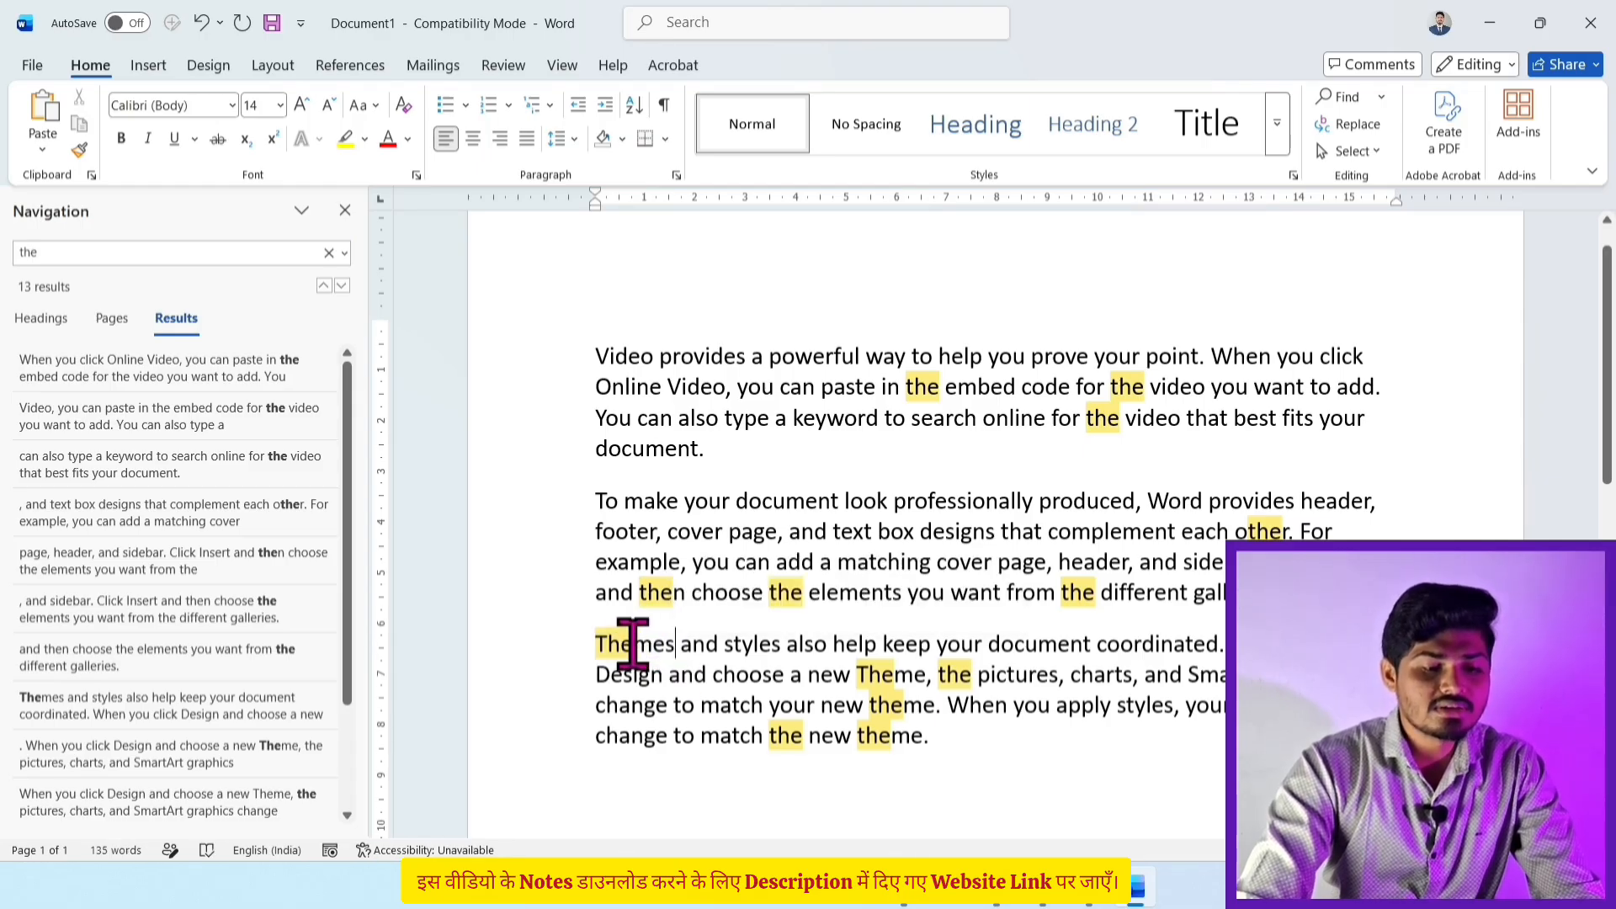
# Step: Select matched fragments like 'The', 'Theme' and 'othe', then close the search results pane
pyautogui.moveTo(595, 644); pyautogui.dragTo(633, 644)
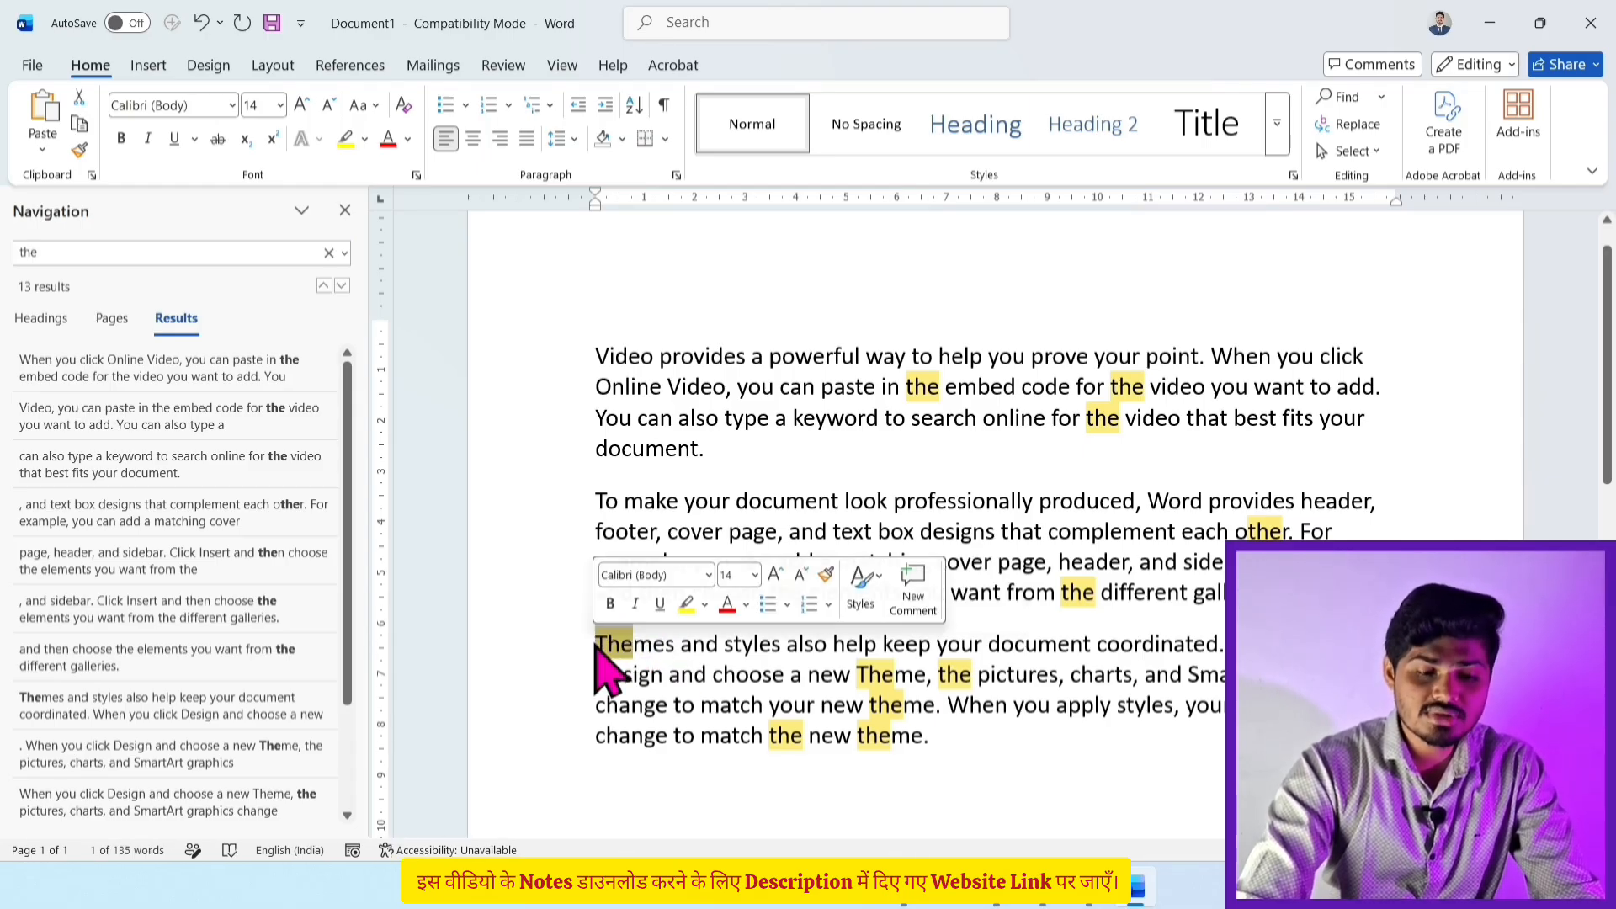
pyautogui.moveTo(857, 674); pyautogui.dragTo(917, 686)
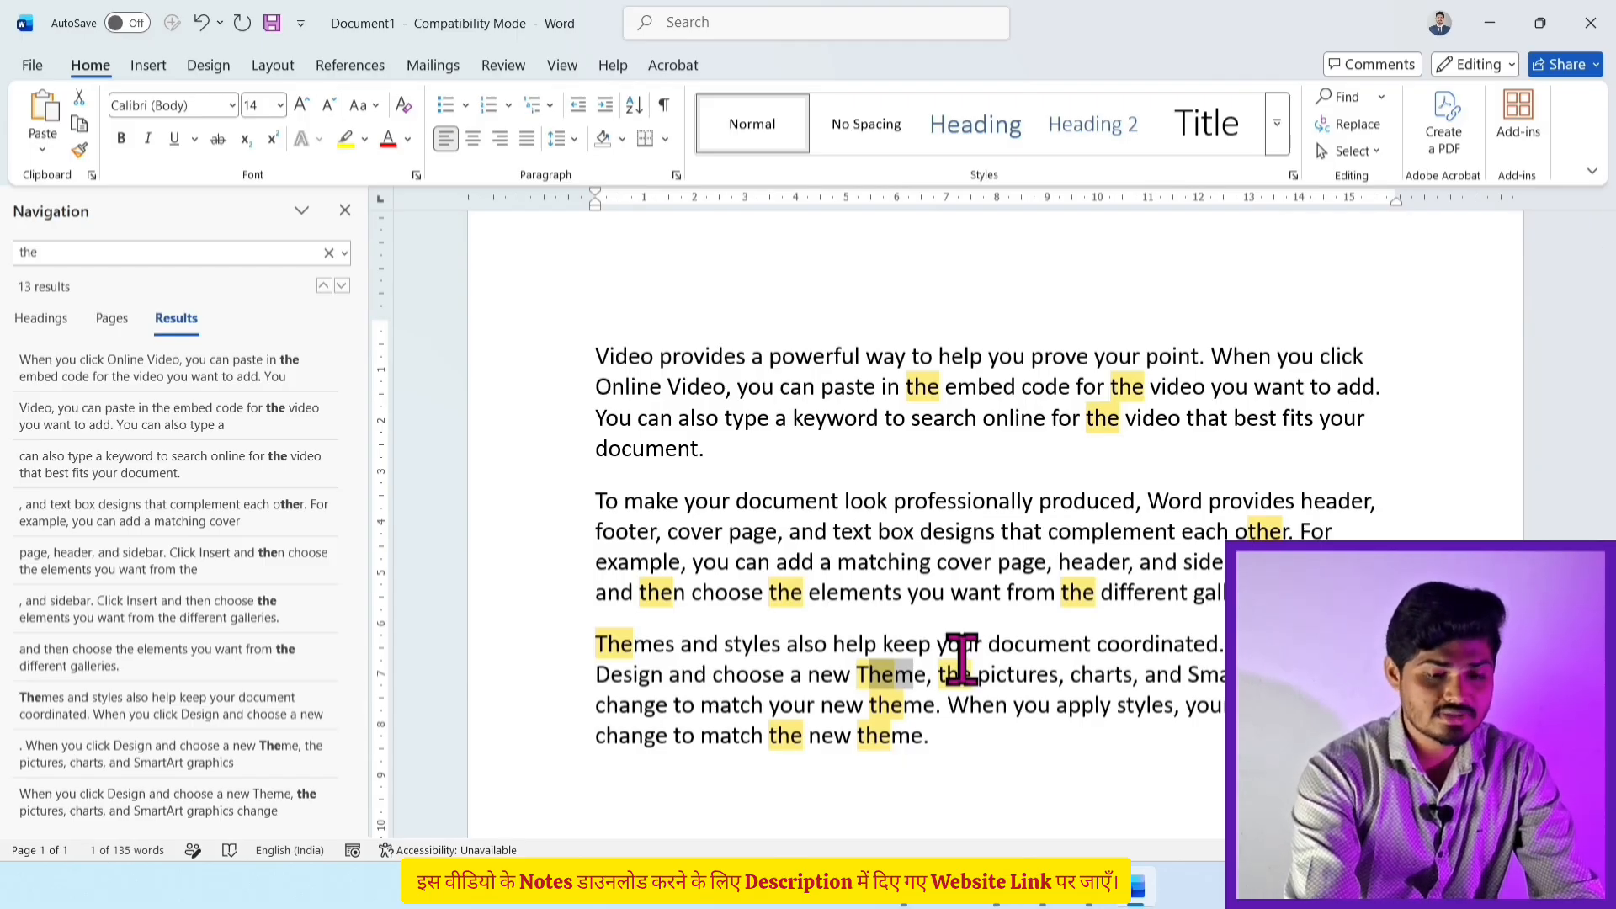
pyautogui.moveTo(596, 644); pyautogui.dragTo(667, 643)
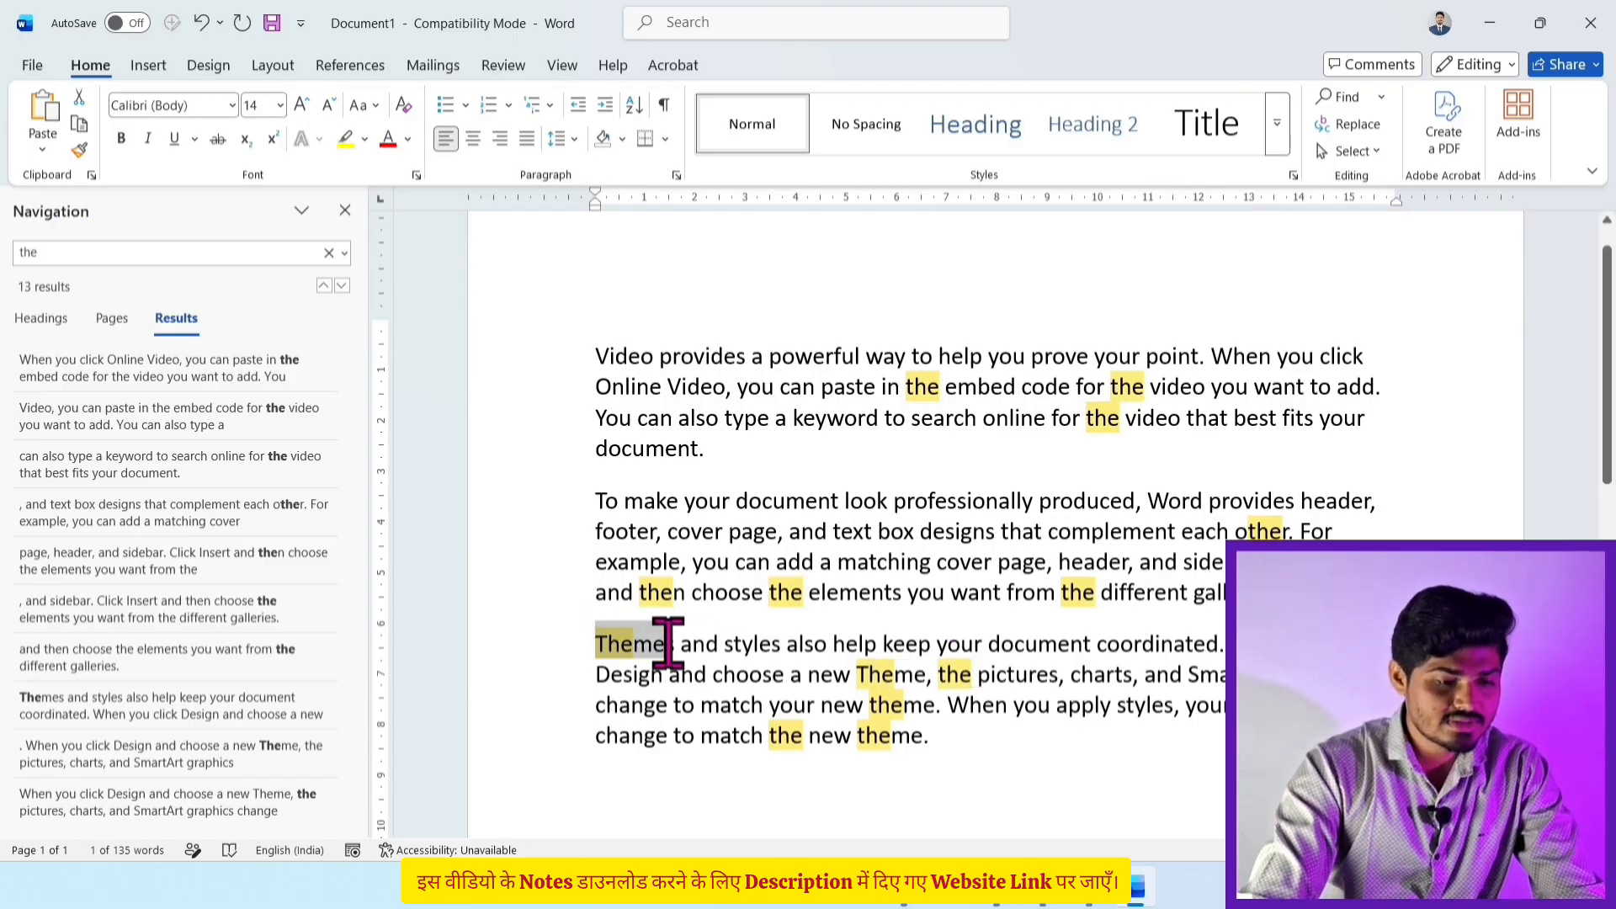
pyautogui.scroll(1, 820, 673)
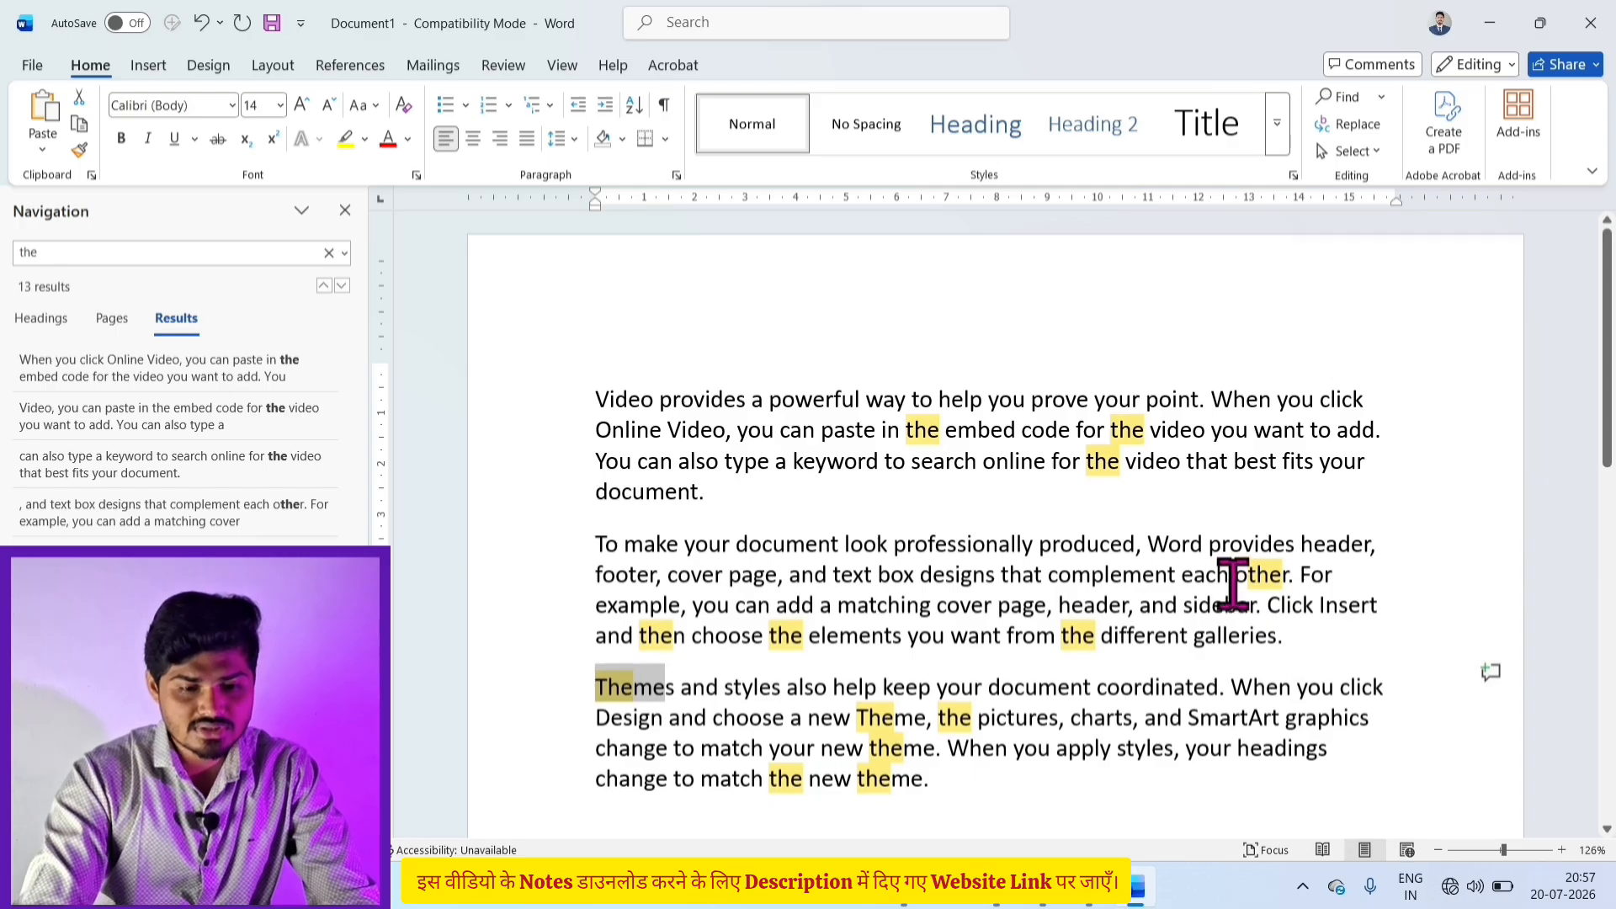
pyautogui.moveTo(1233, 583); pyautogui.dragTo(1272, 580)
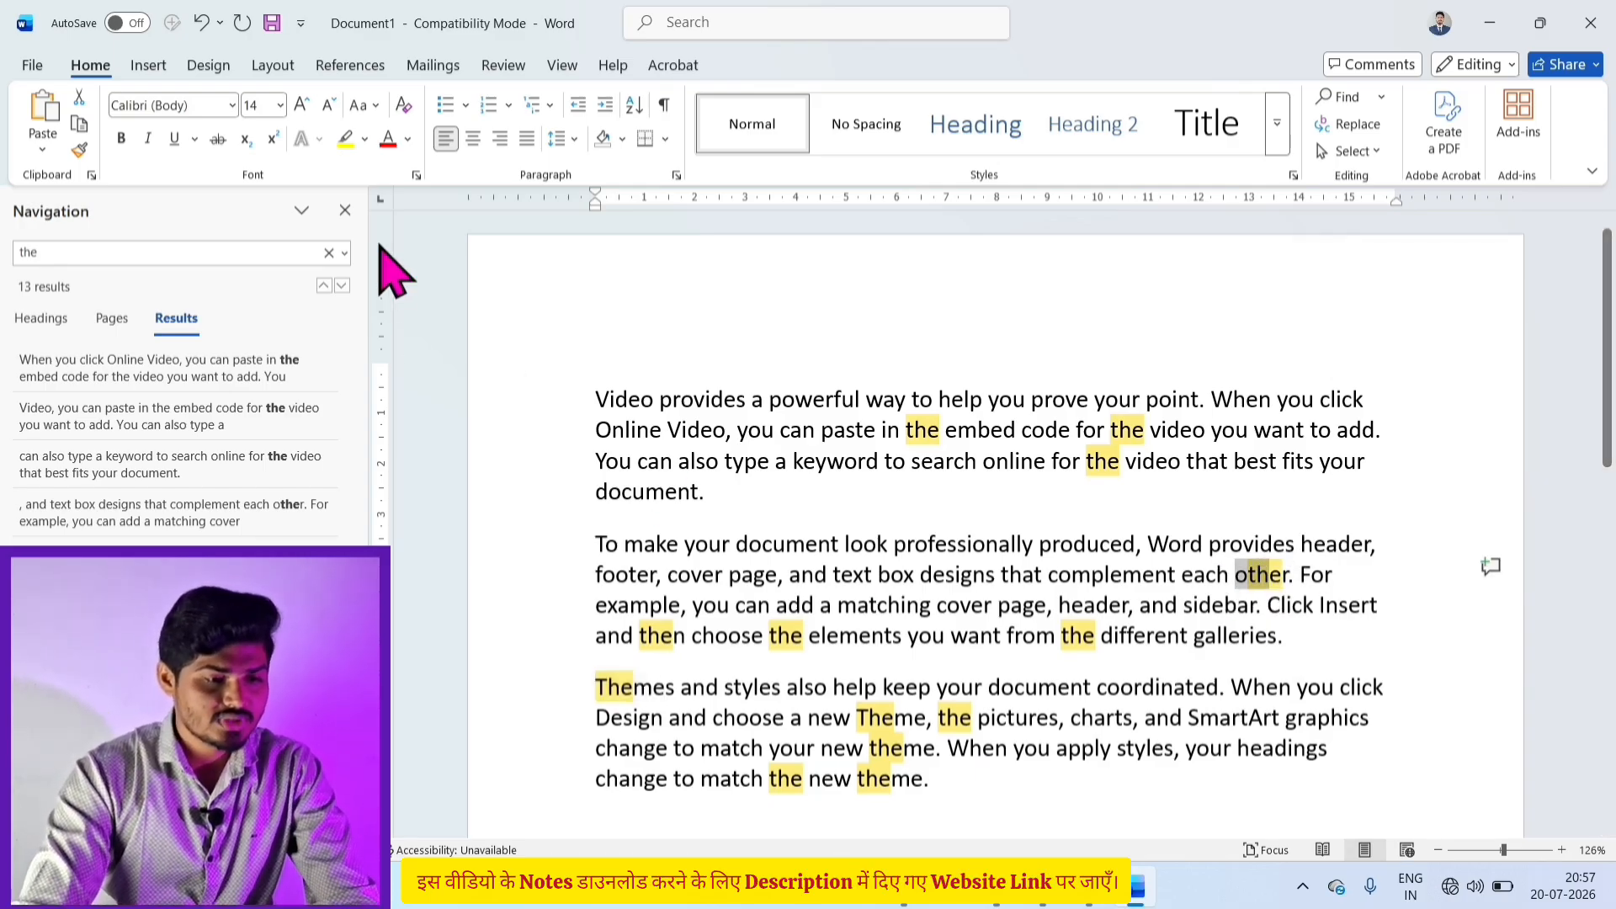
pyautogui.click(345, 211)
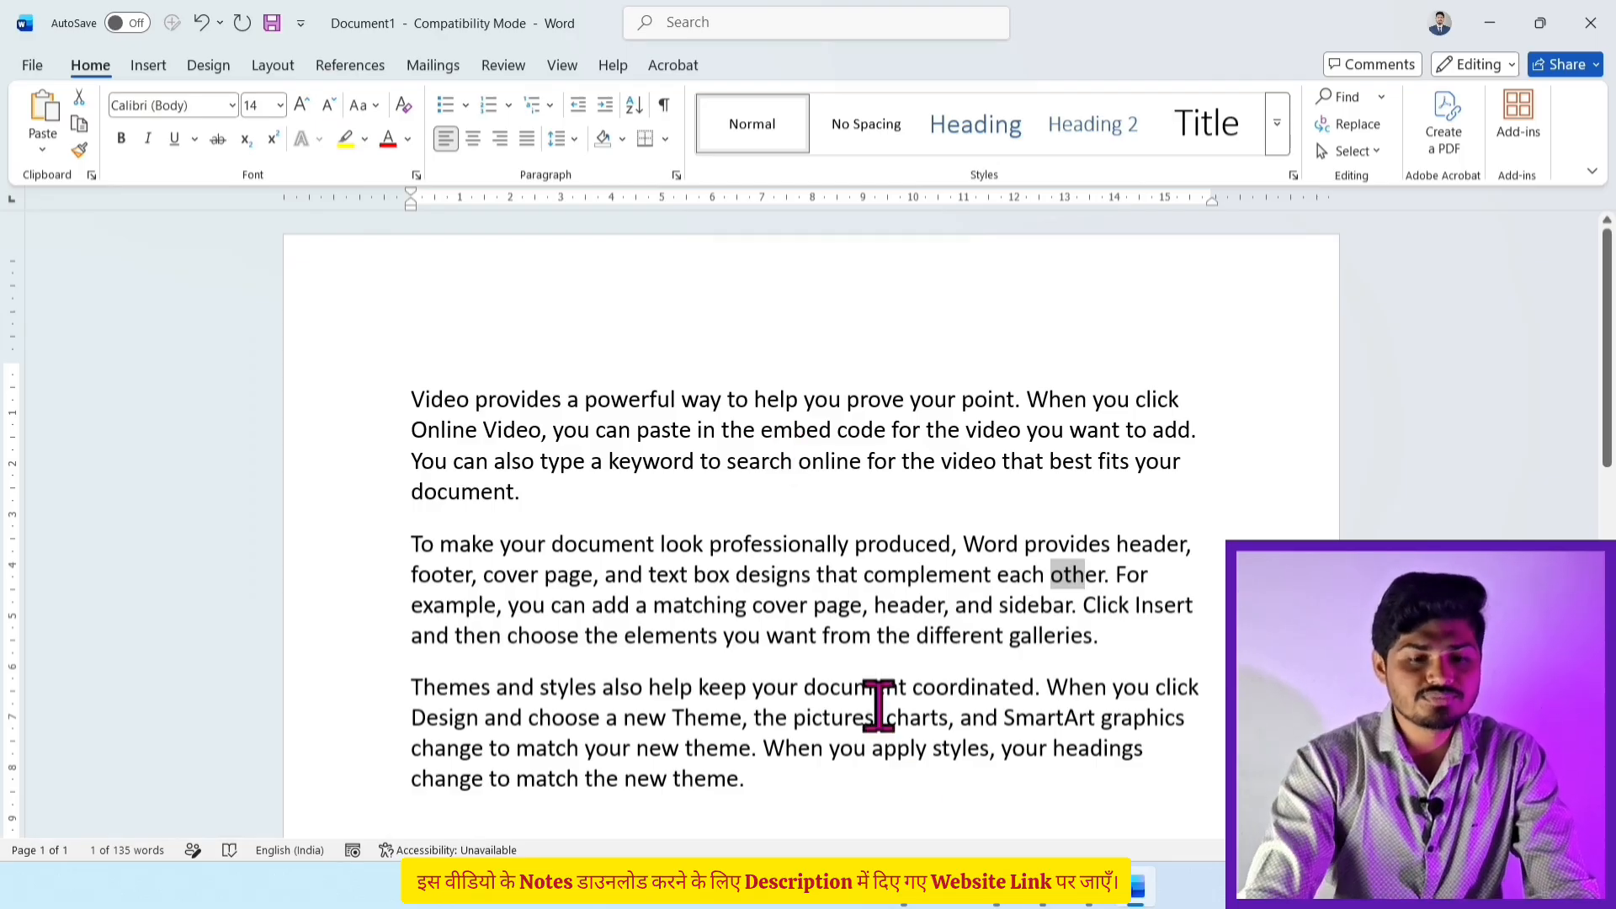
# Step: Open Advanced Find and replace the old term 'oth' with 'the' in Find what
pyautogui.click(1381, 99)
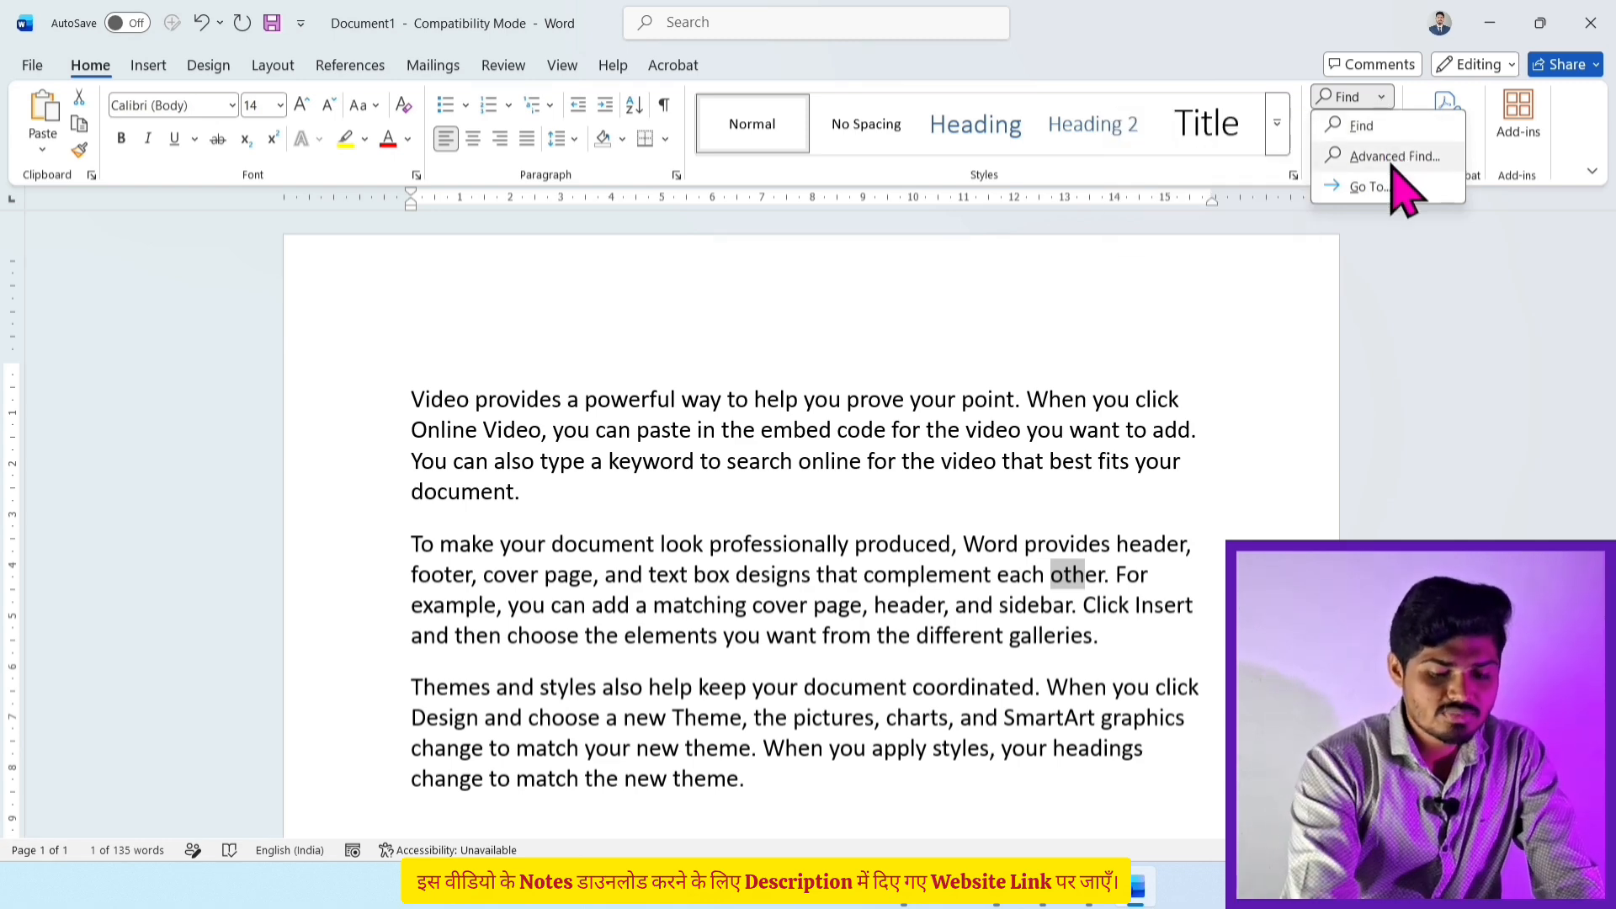
pyautogui.click(1393, 157)
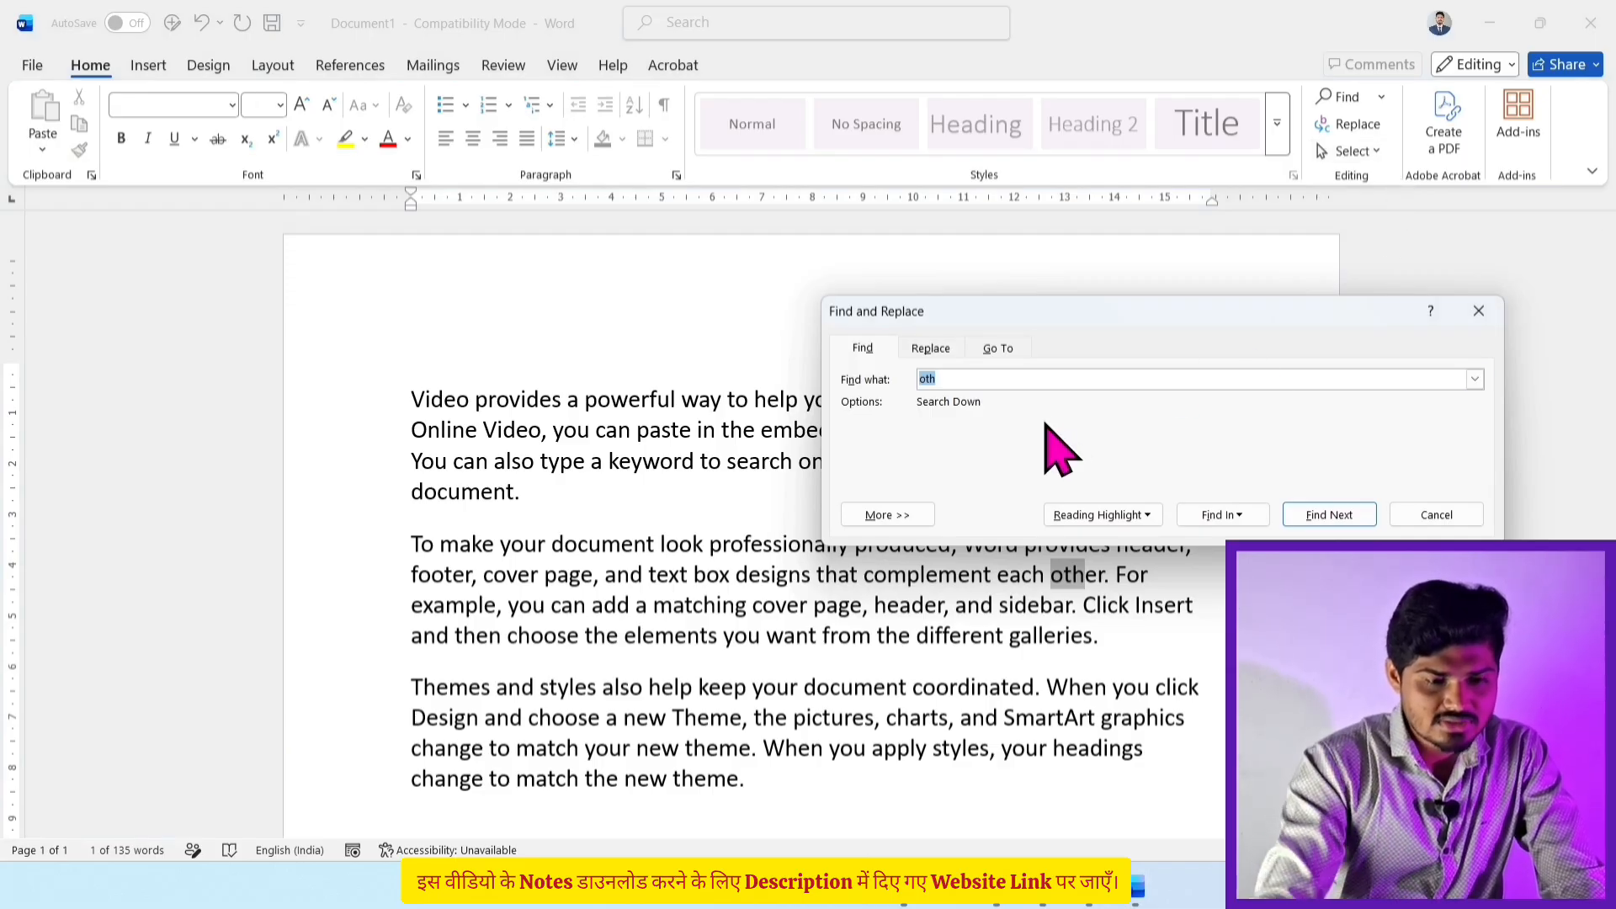
pyautogui.click(954, 377)
pyautogui.press('BackSpace')
pyautogui.press('BackSpace')
pyautogui.press('BackSpace')
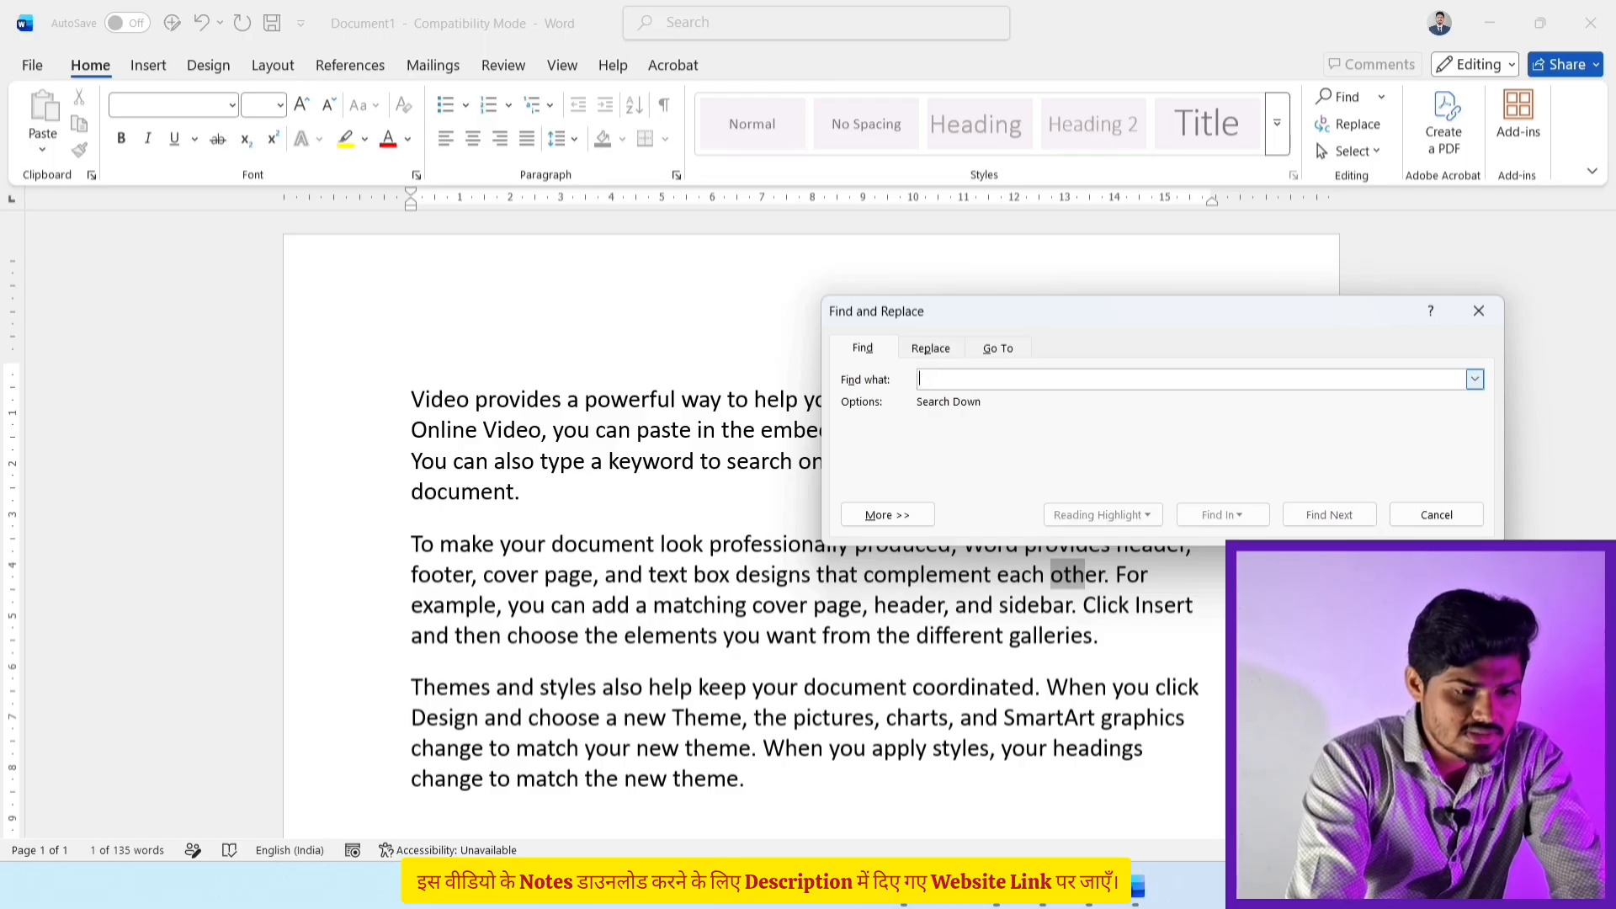
pyautogui.write('the')
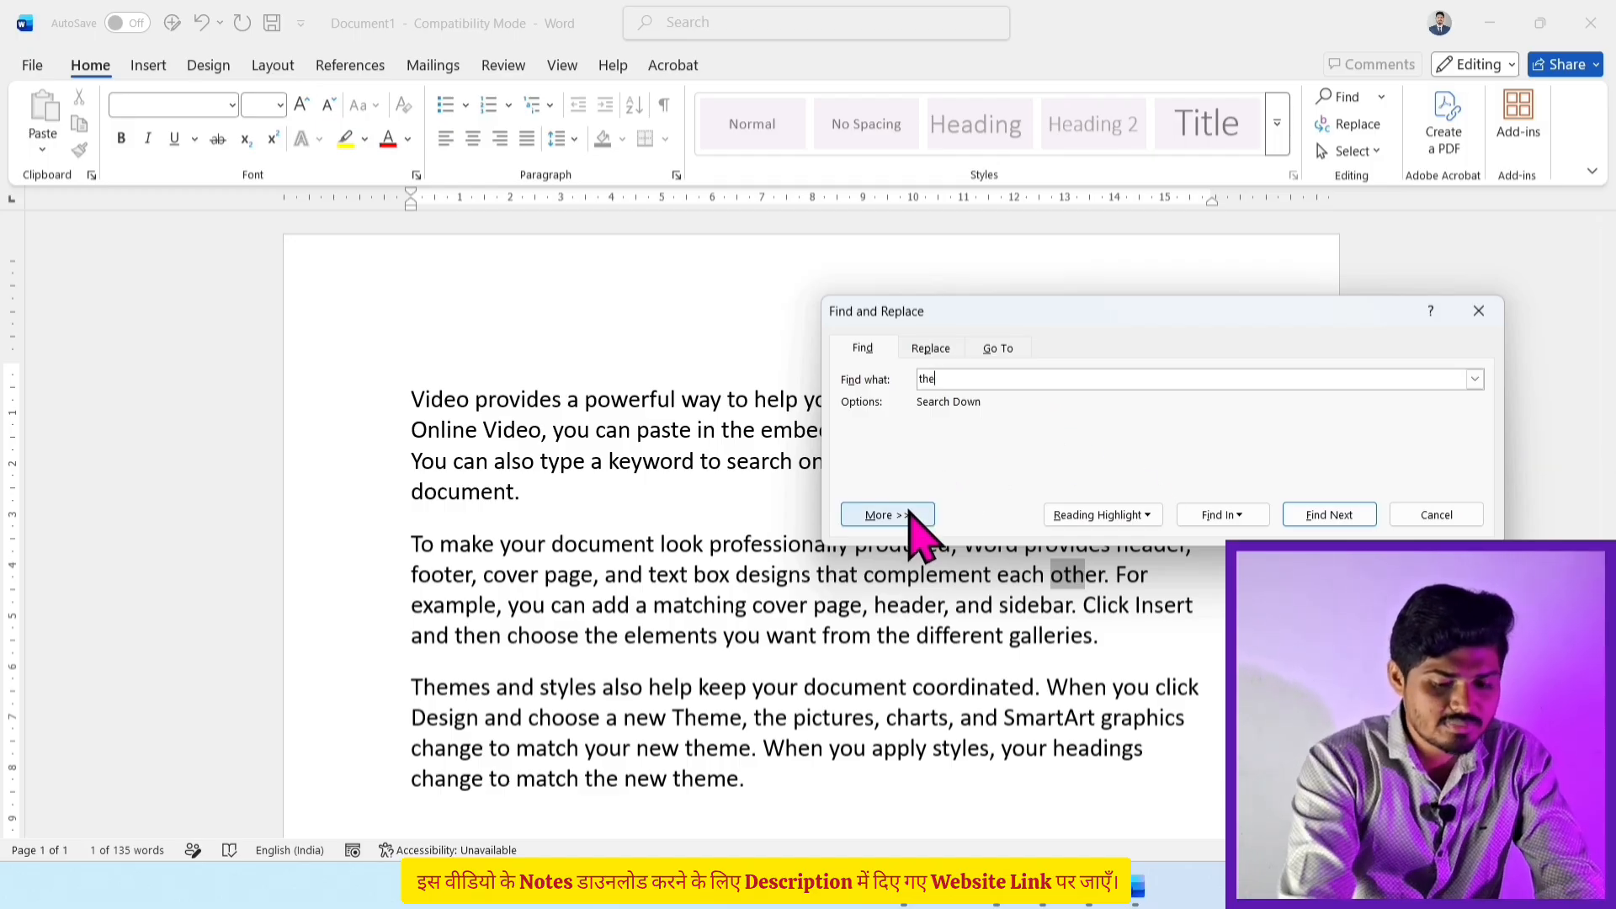
# Step: Expand the extra search options and turn on Find whole words only for 'the'
pyautogui.click(883, 515)
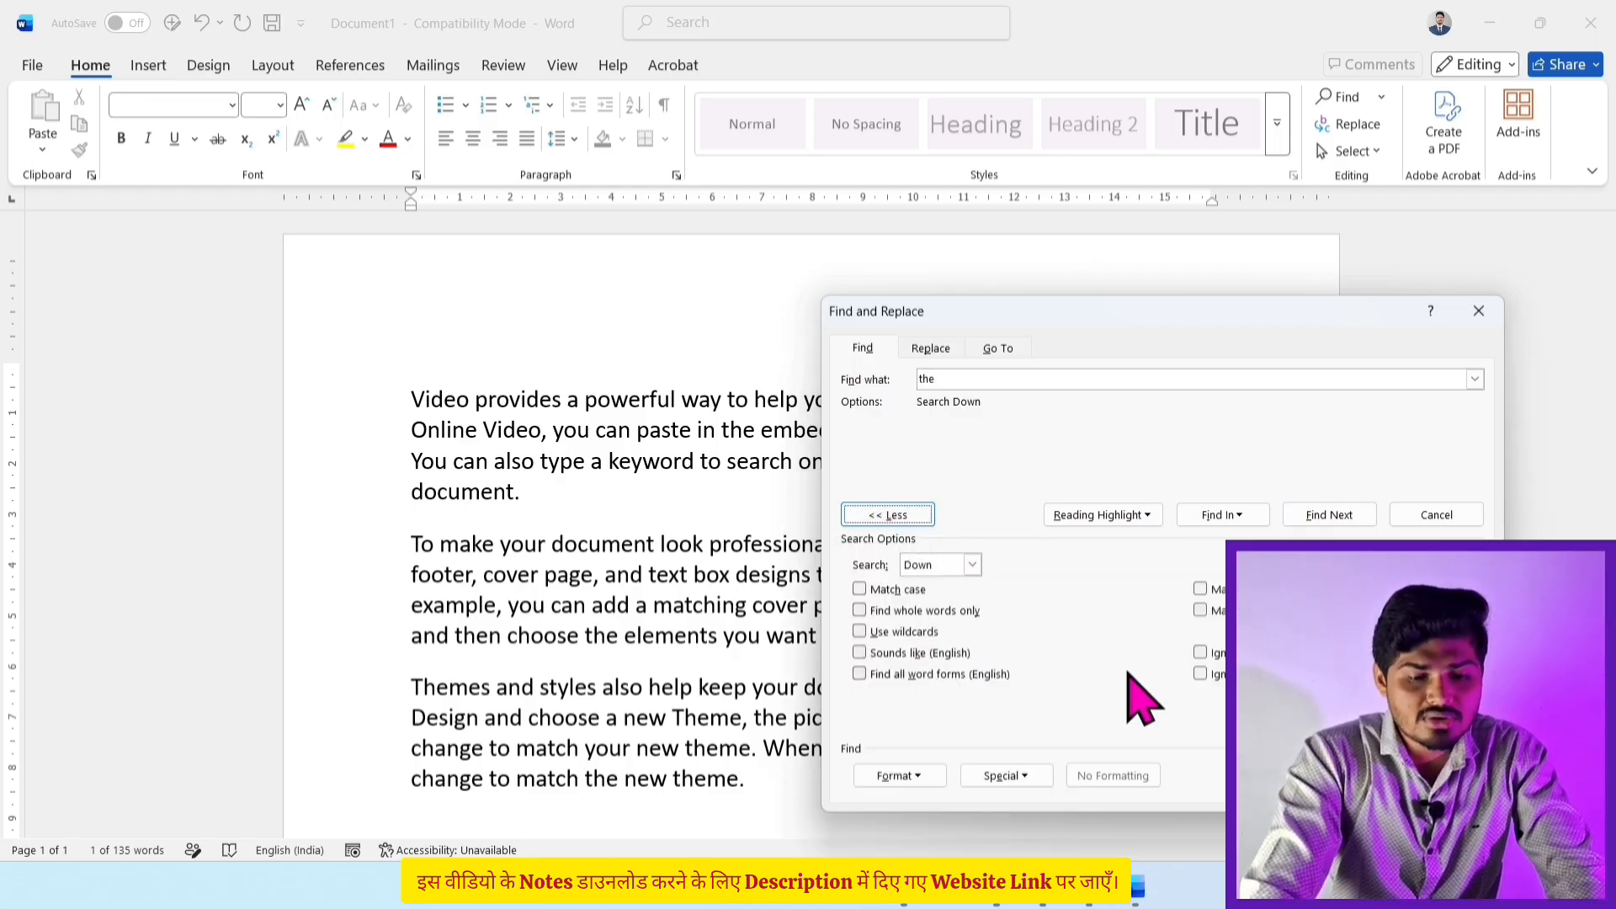
pyautogui.click(921, 615)
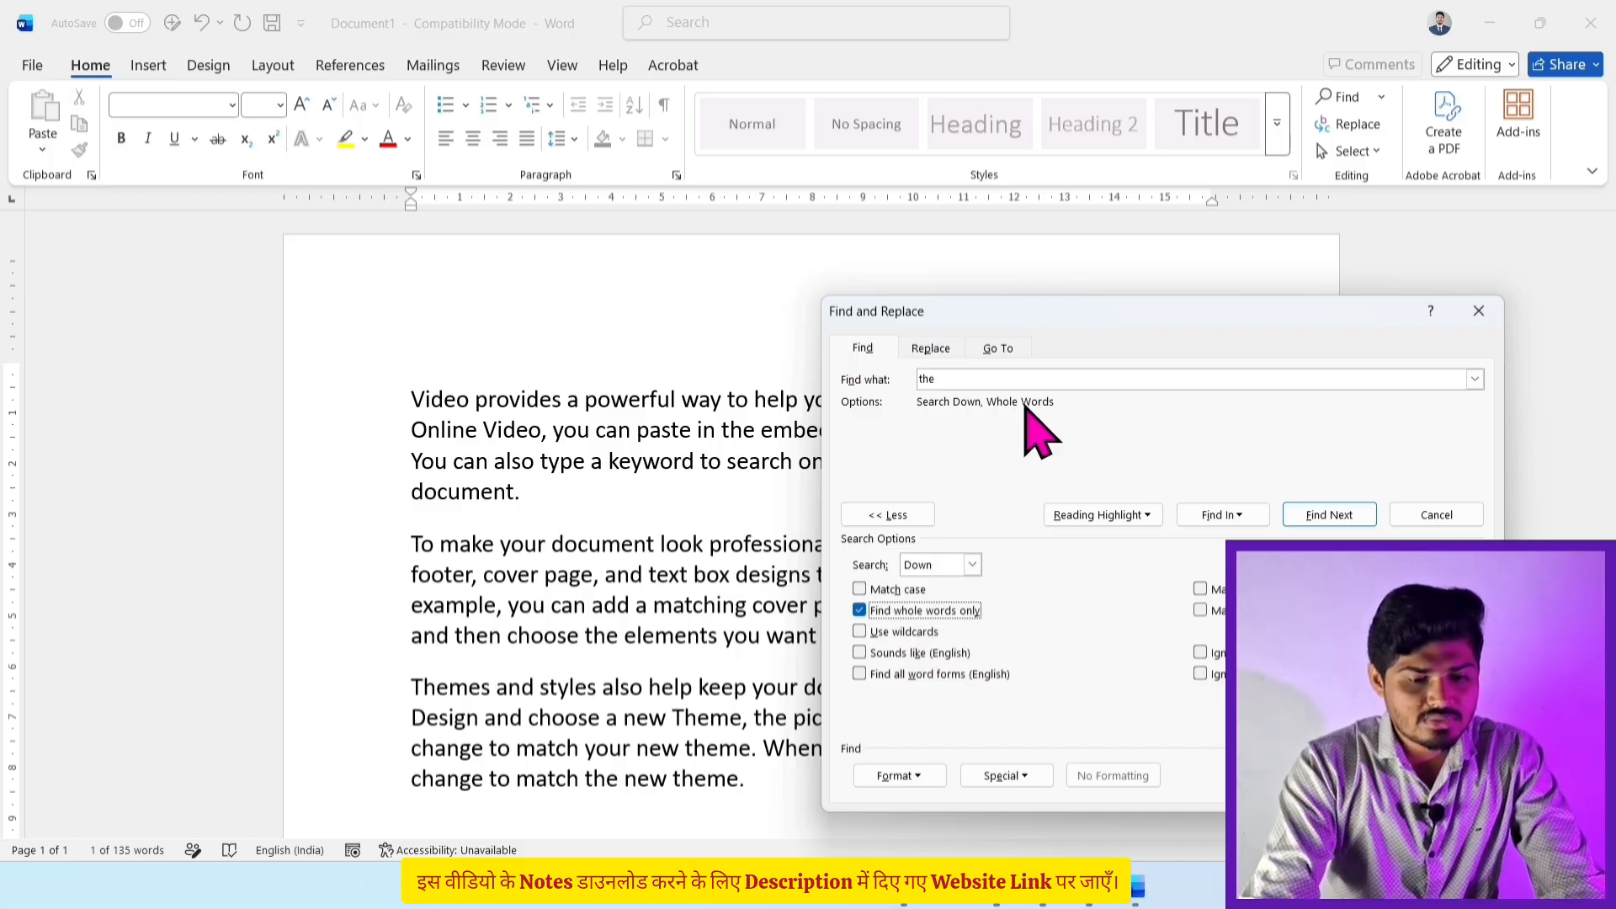
# Step: Highlight all 7 whole-word matches of 'the' in yellow using Reading Highlight
pyautogui.click(1107, 517)
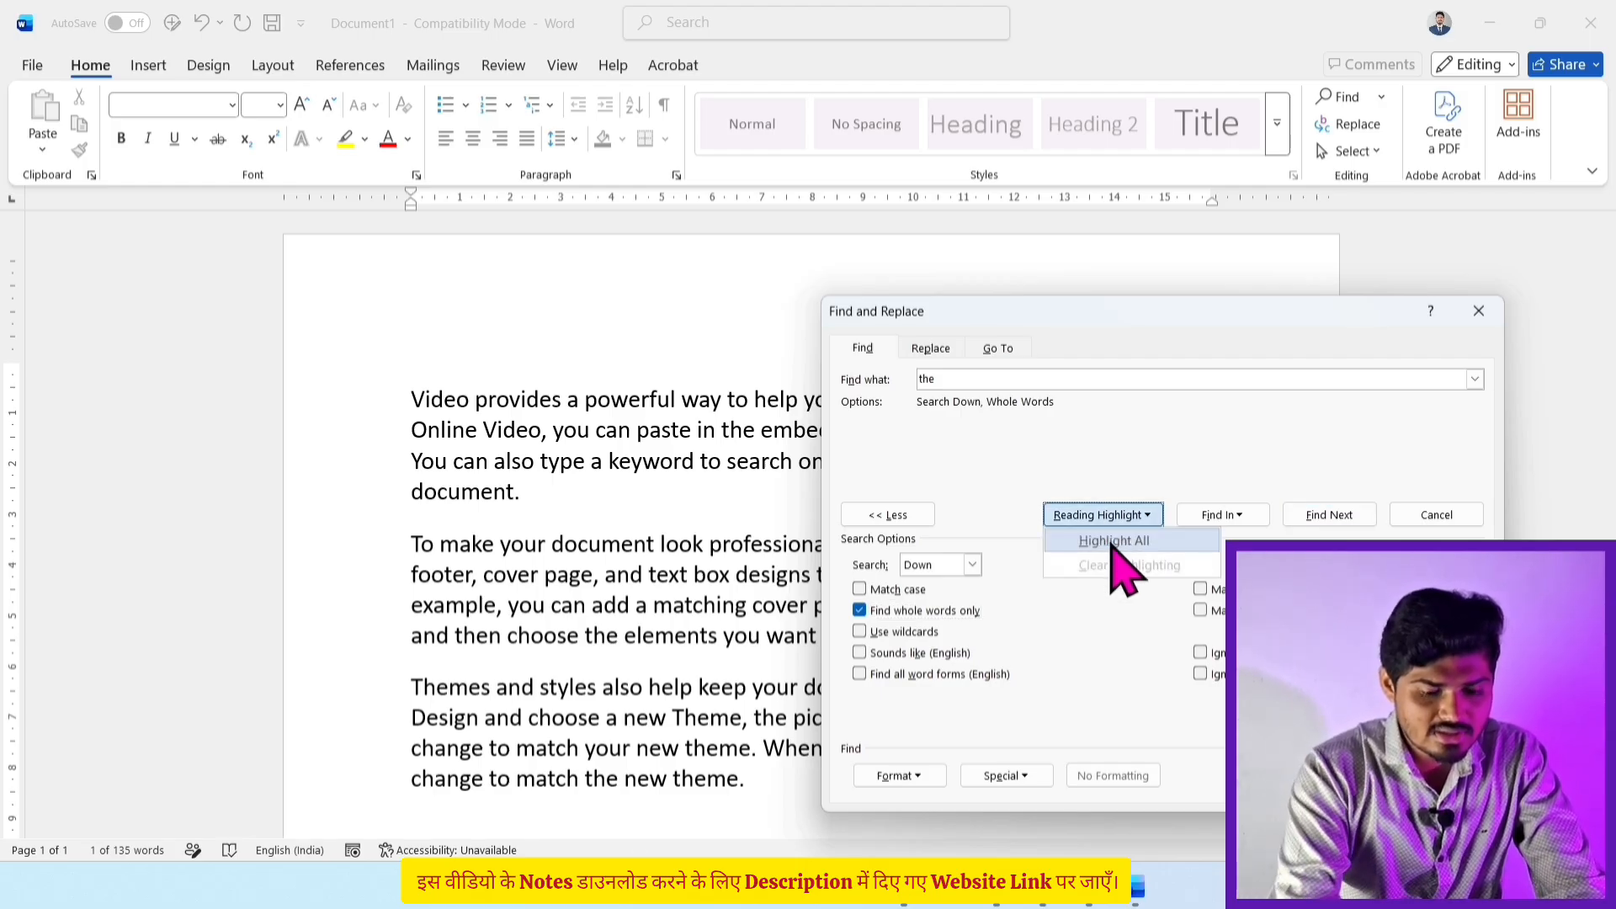
pyautogui.click(1112, 542)
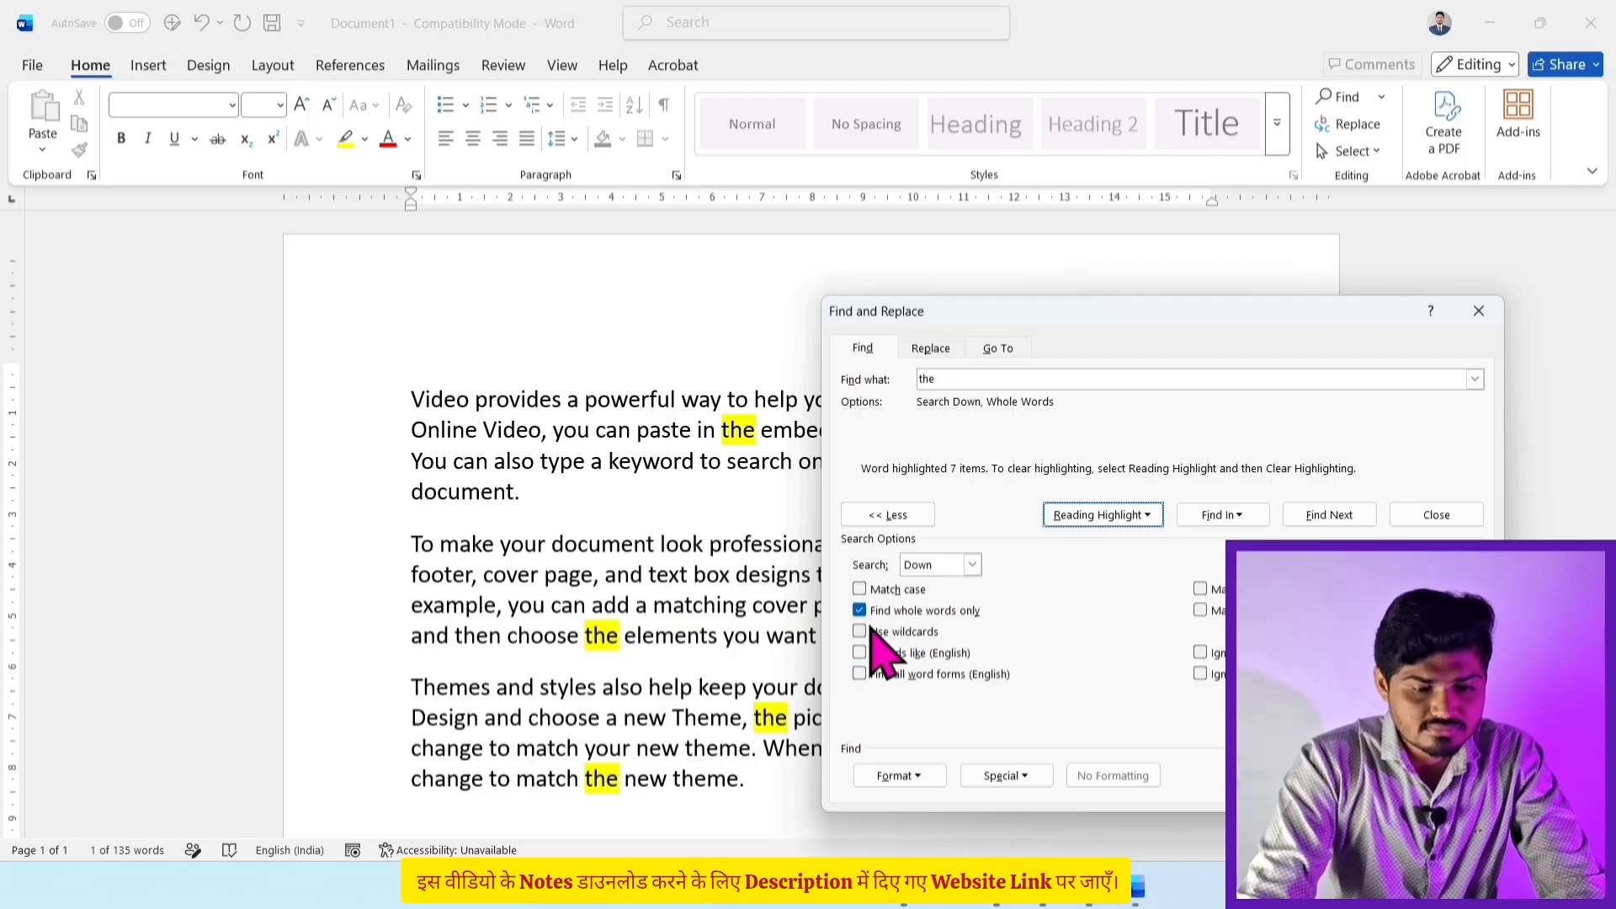
pyautogui.click(1100, 517)
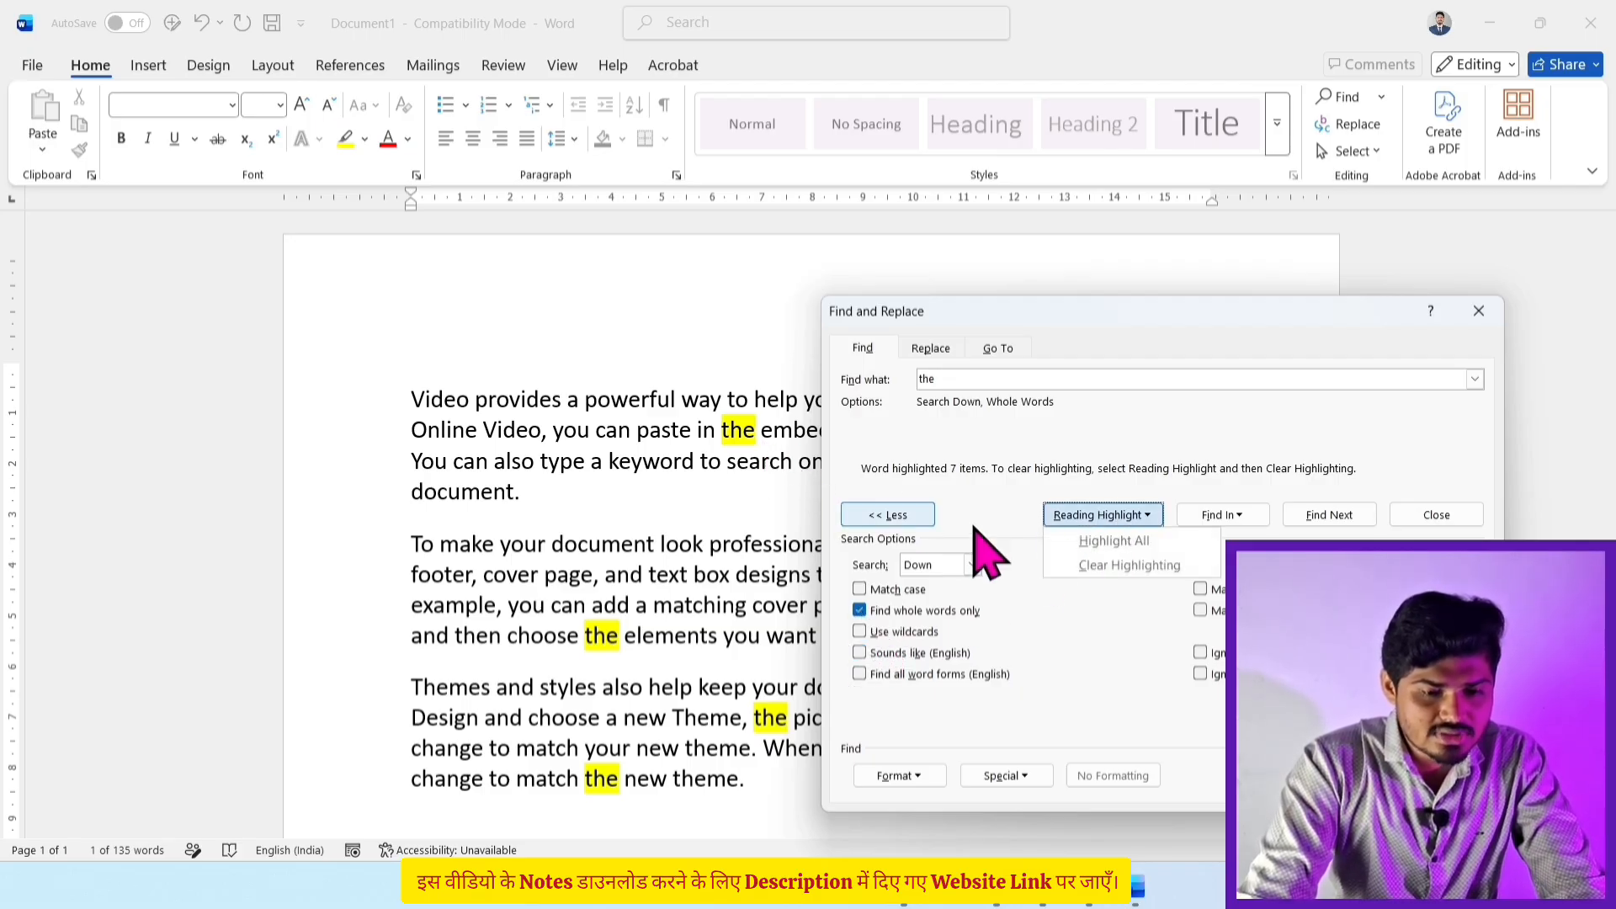
# Step: Clear the yellow highlighting, untick Find whole words only, and collapse the extra options
pyautogui.click(1110, 566)
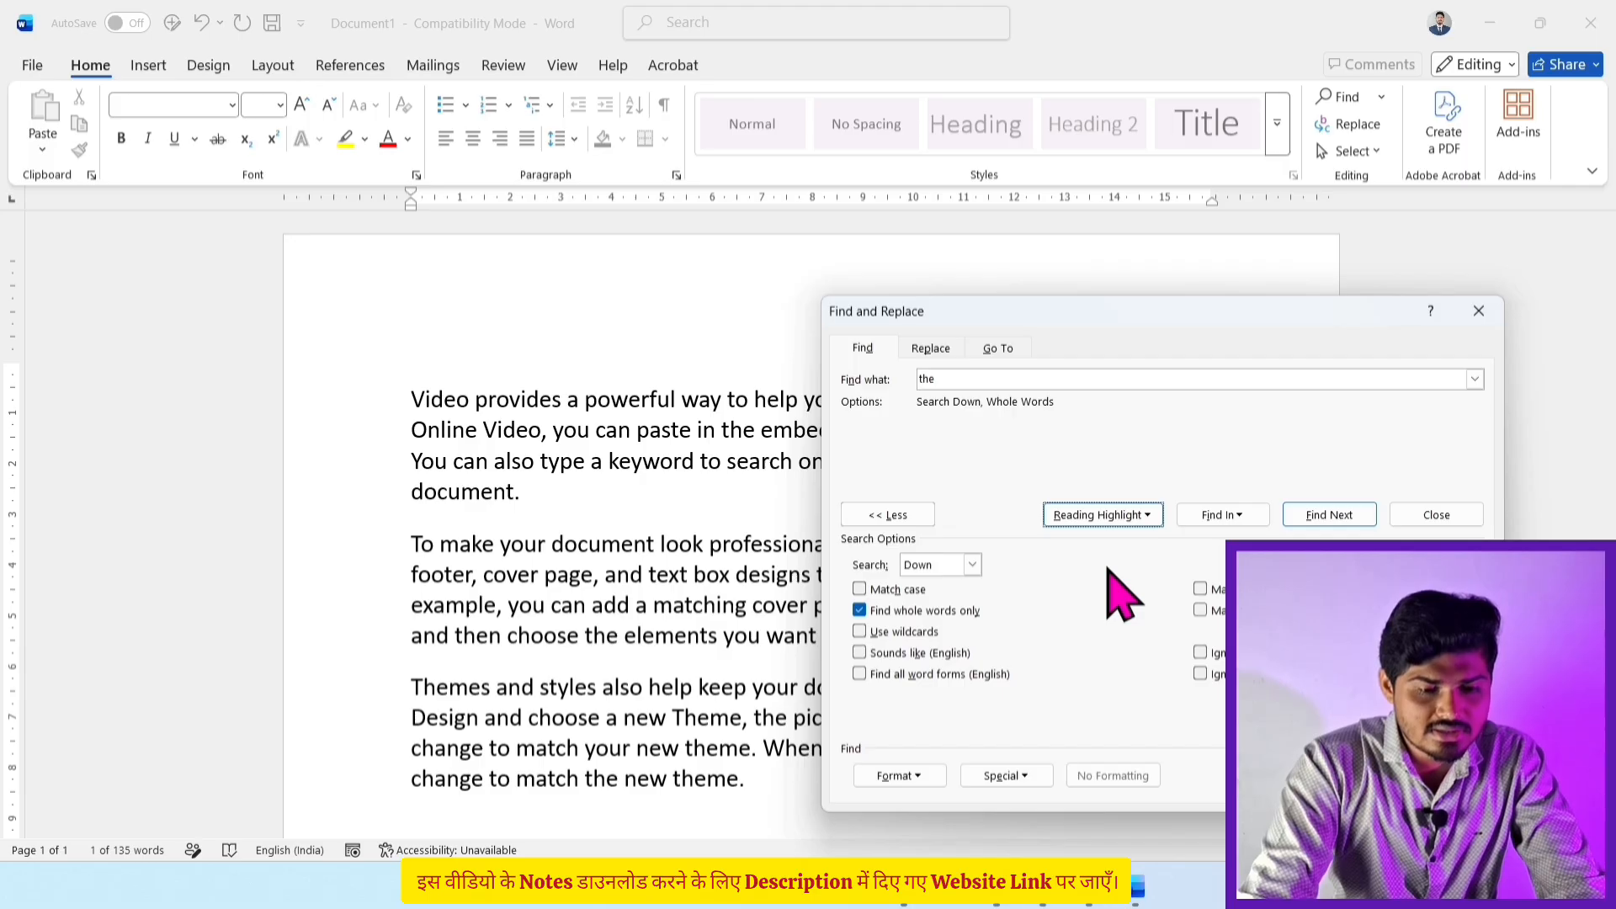
pyautogui.click(860, 611)
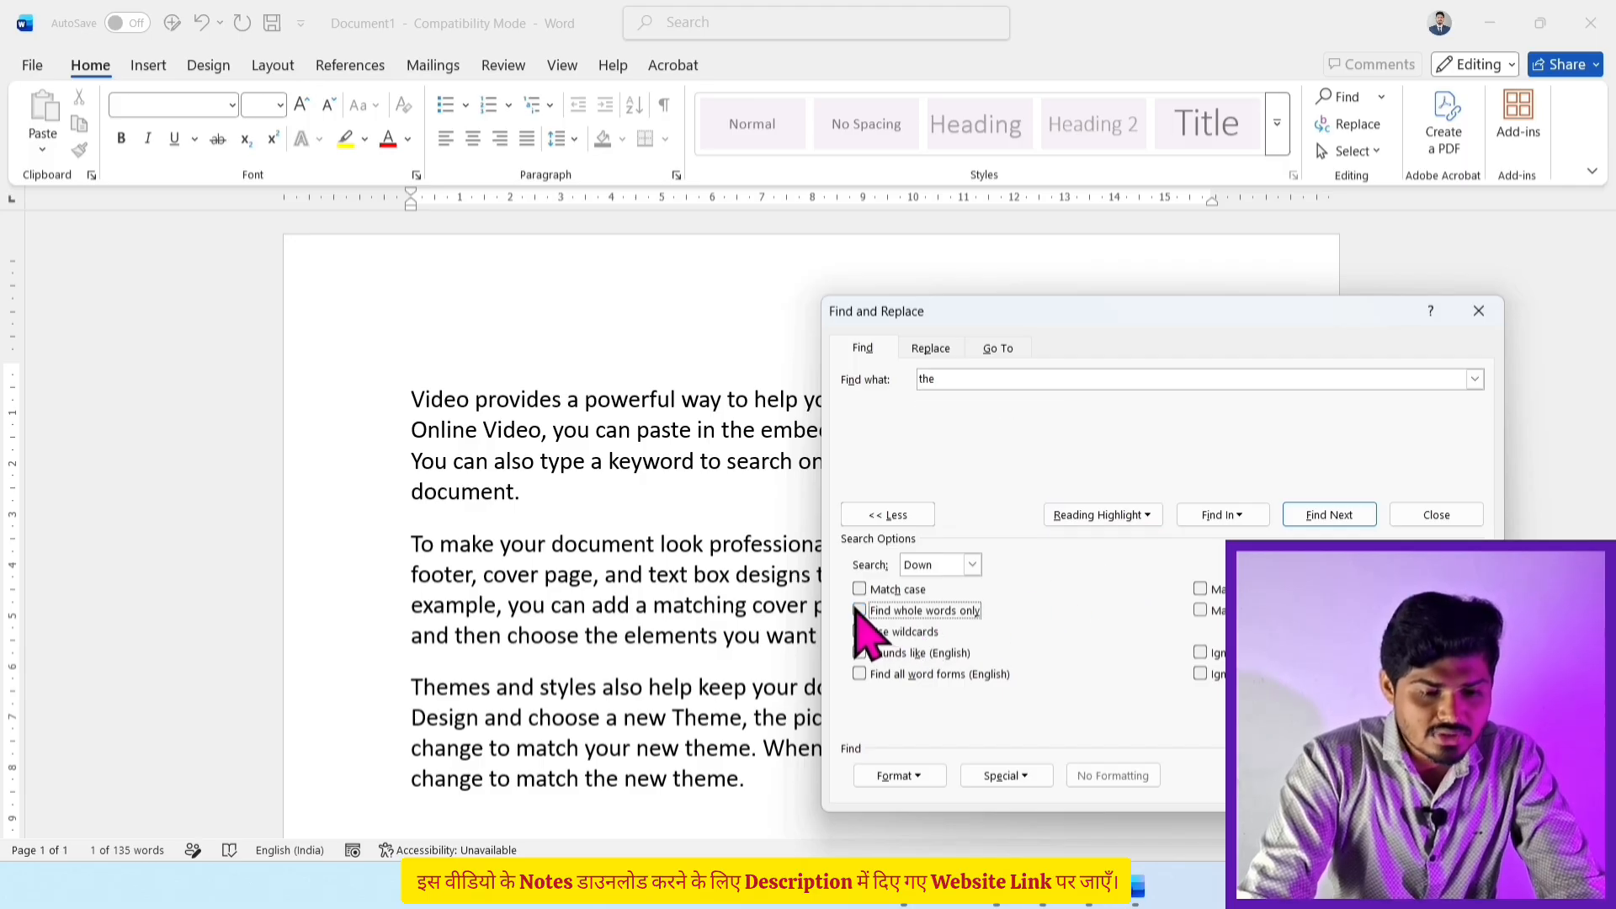
pyautogui.click(887, 516)
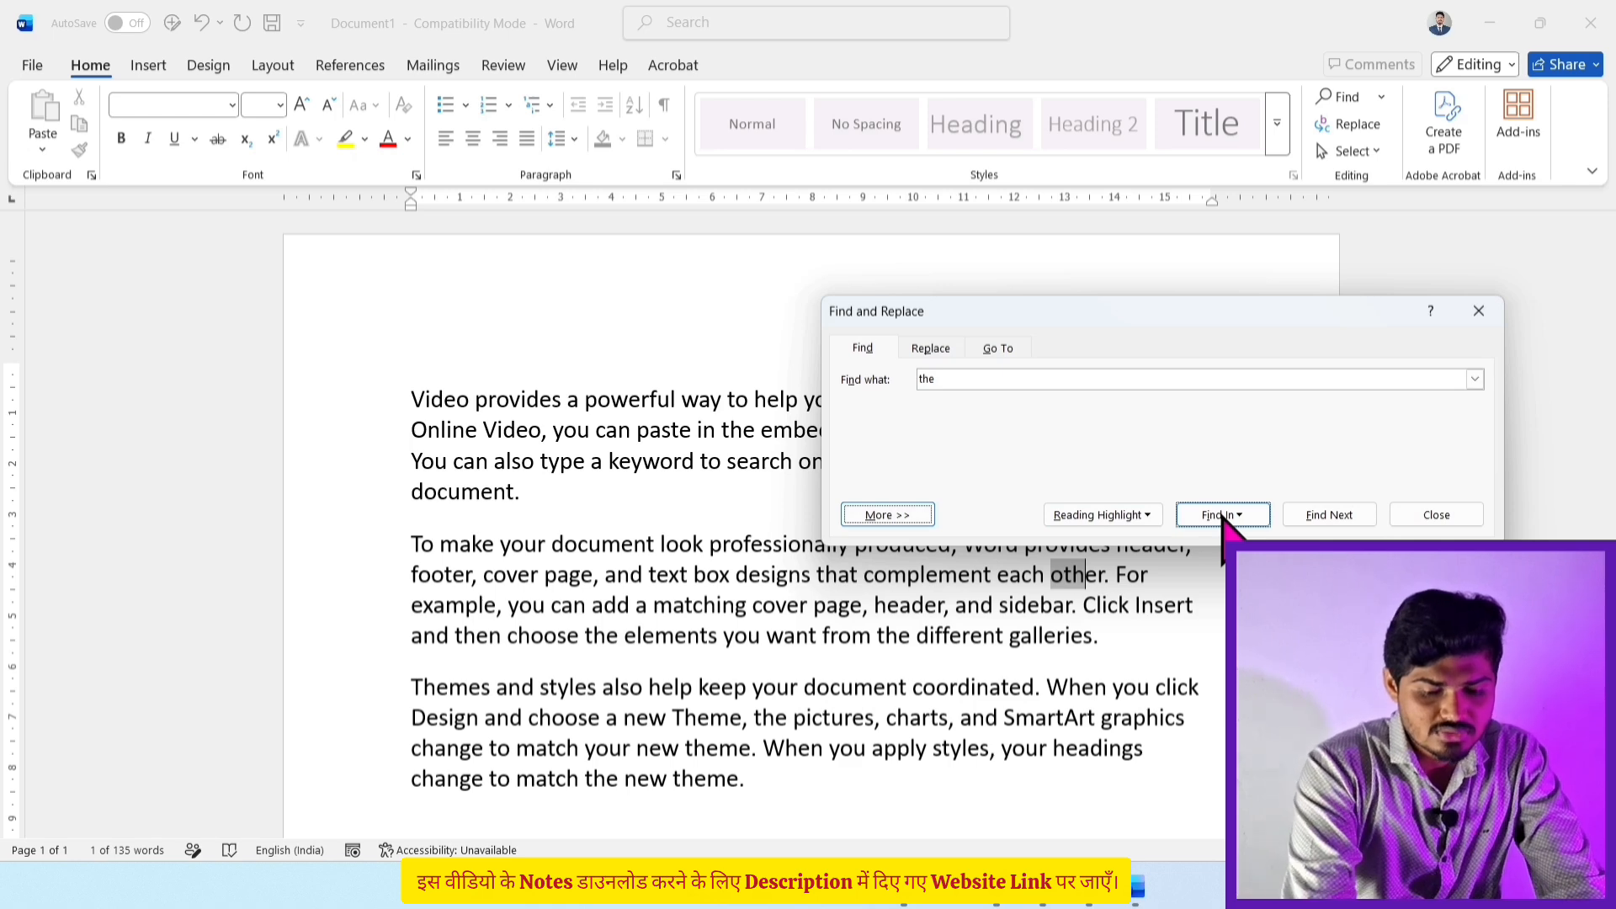
pyautogui.click(920, 516)
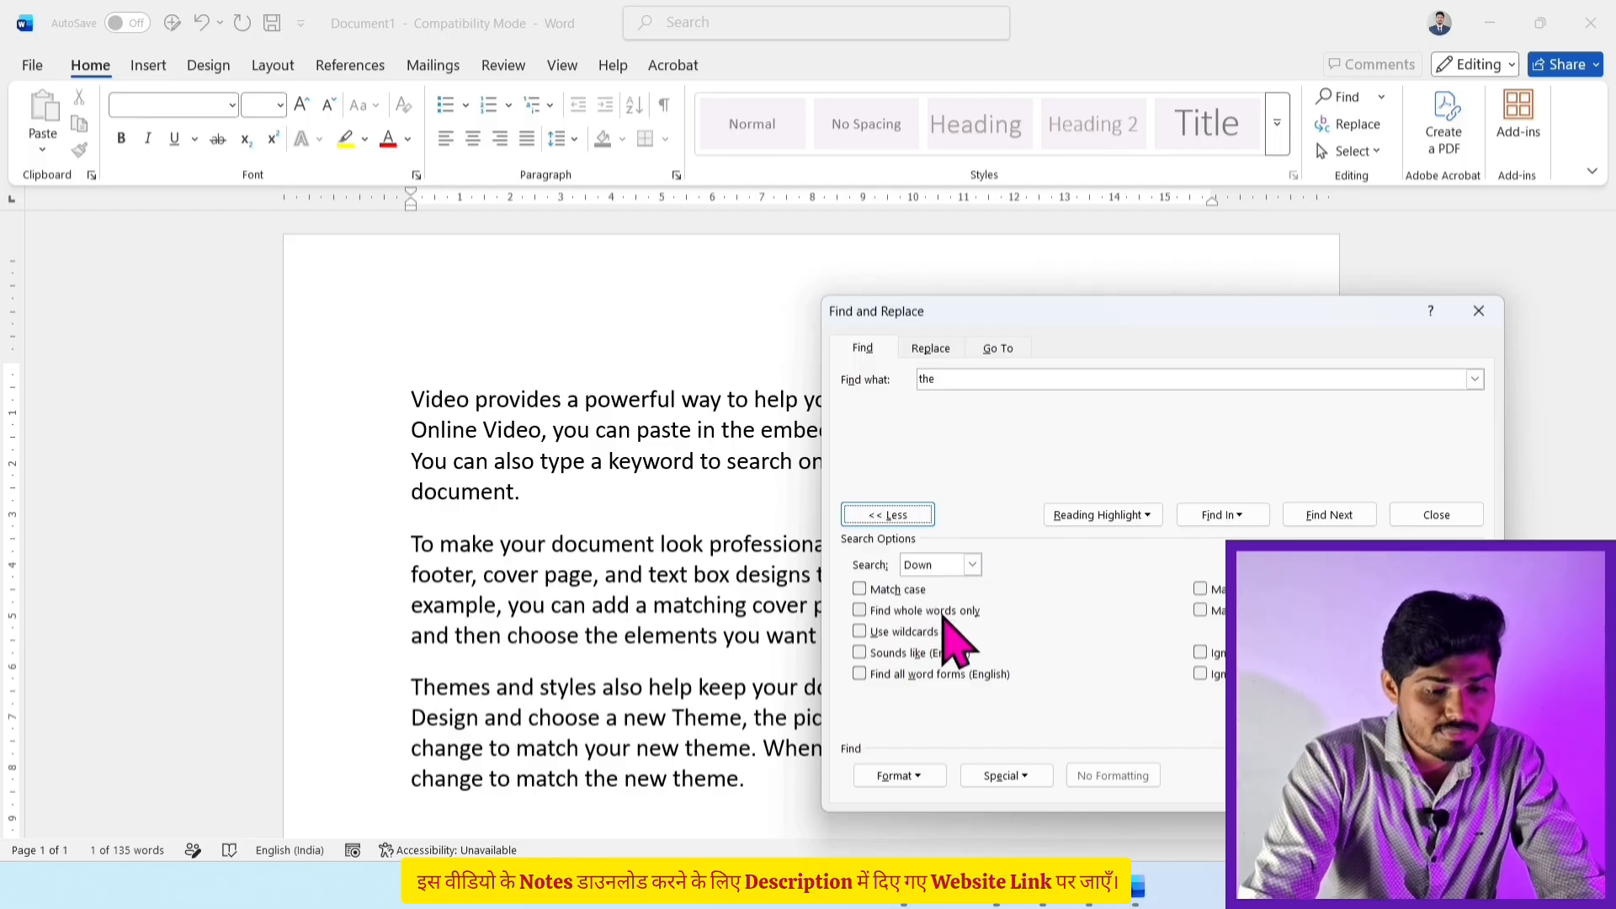
pyautogui.click(920, 520)
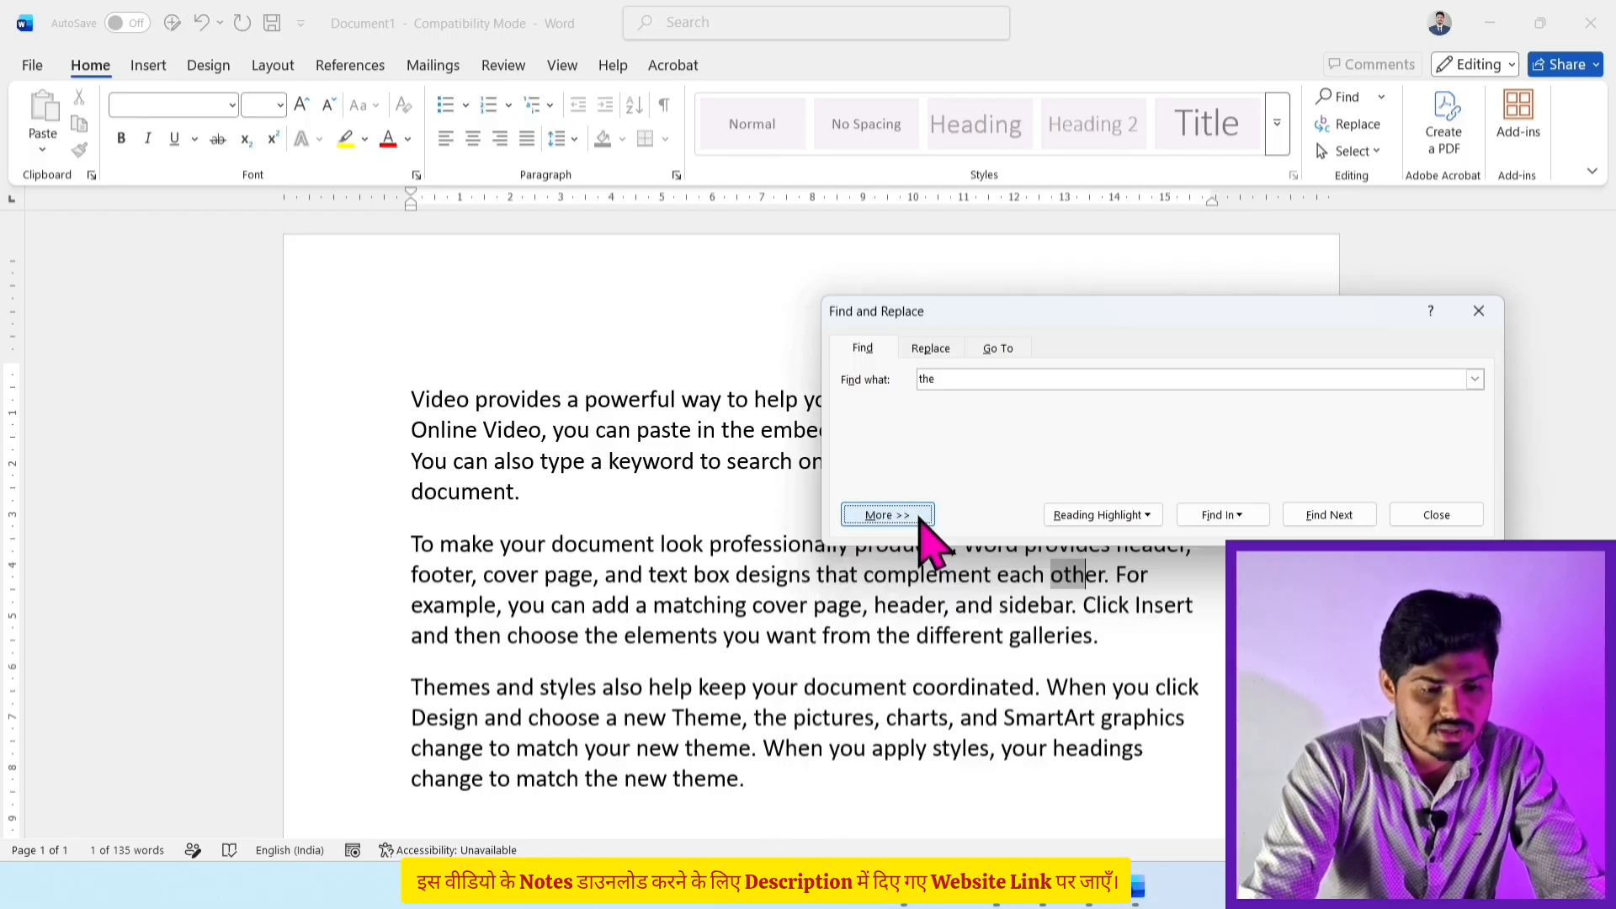
pyautogui.click(1105, 516)
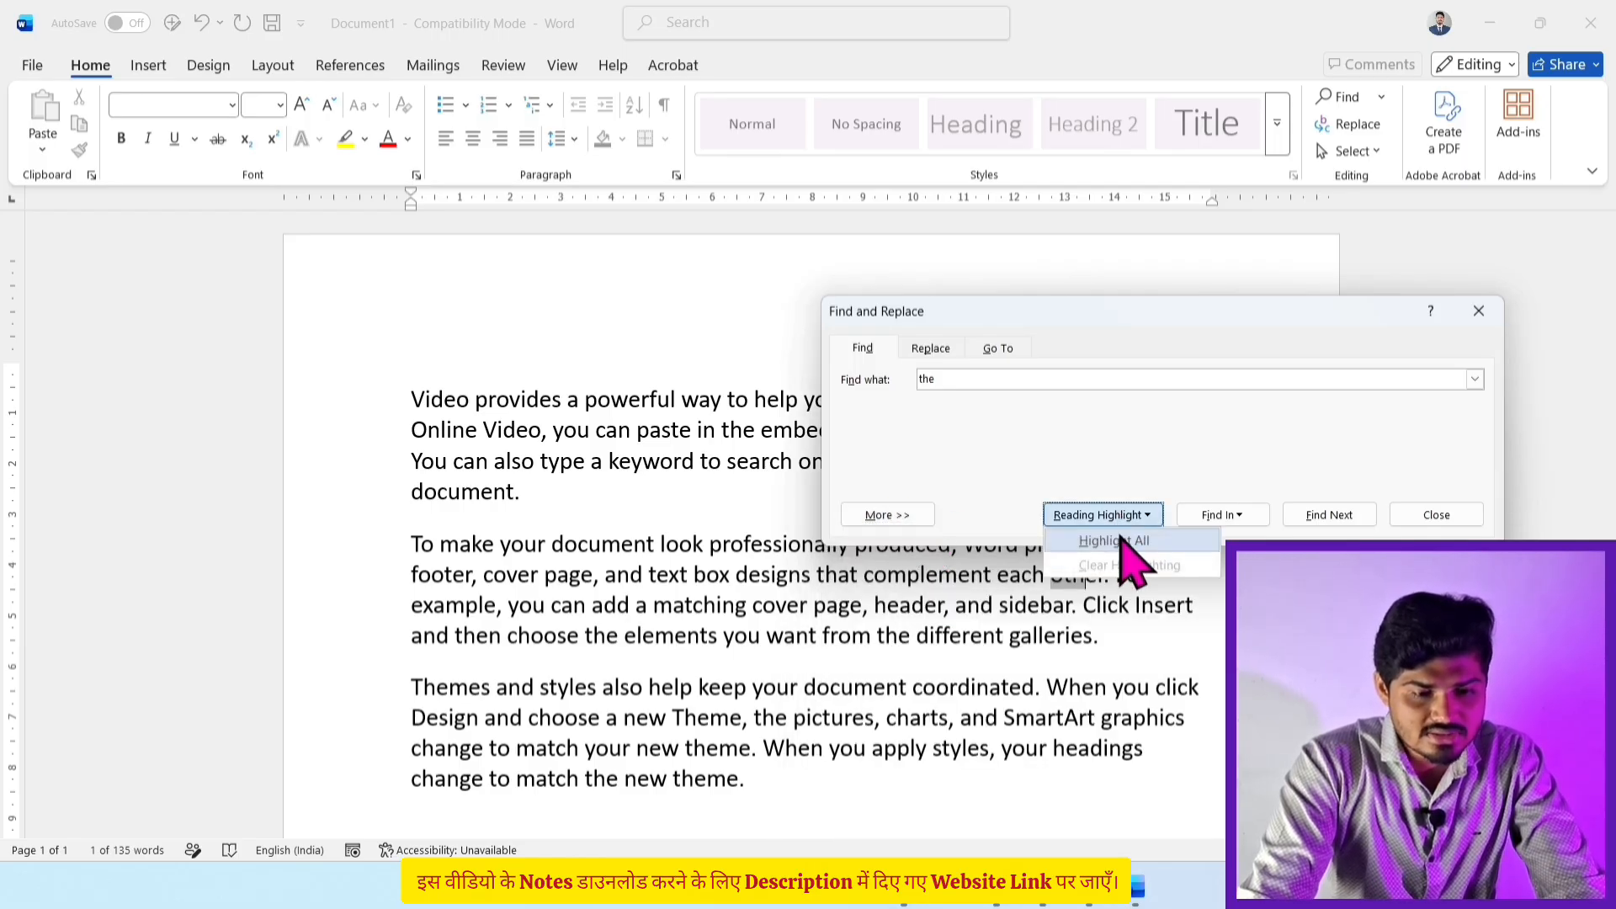
pyautogui.click(954, 381)
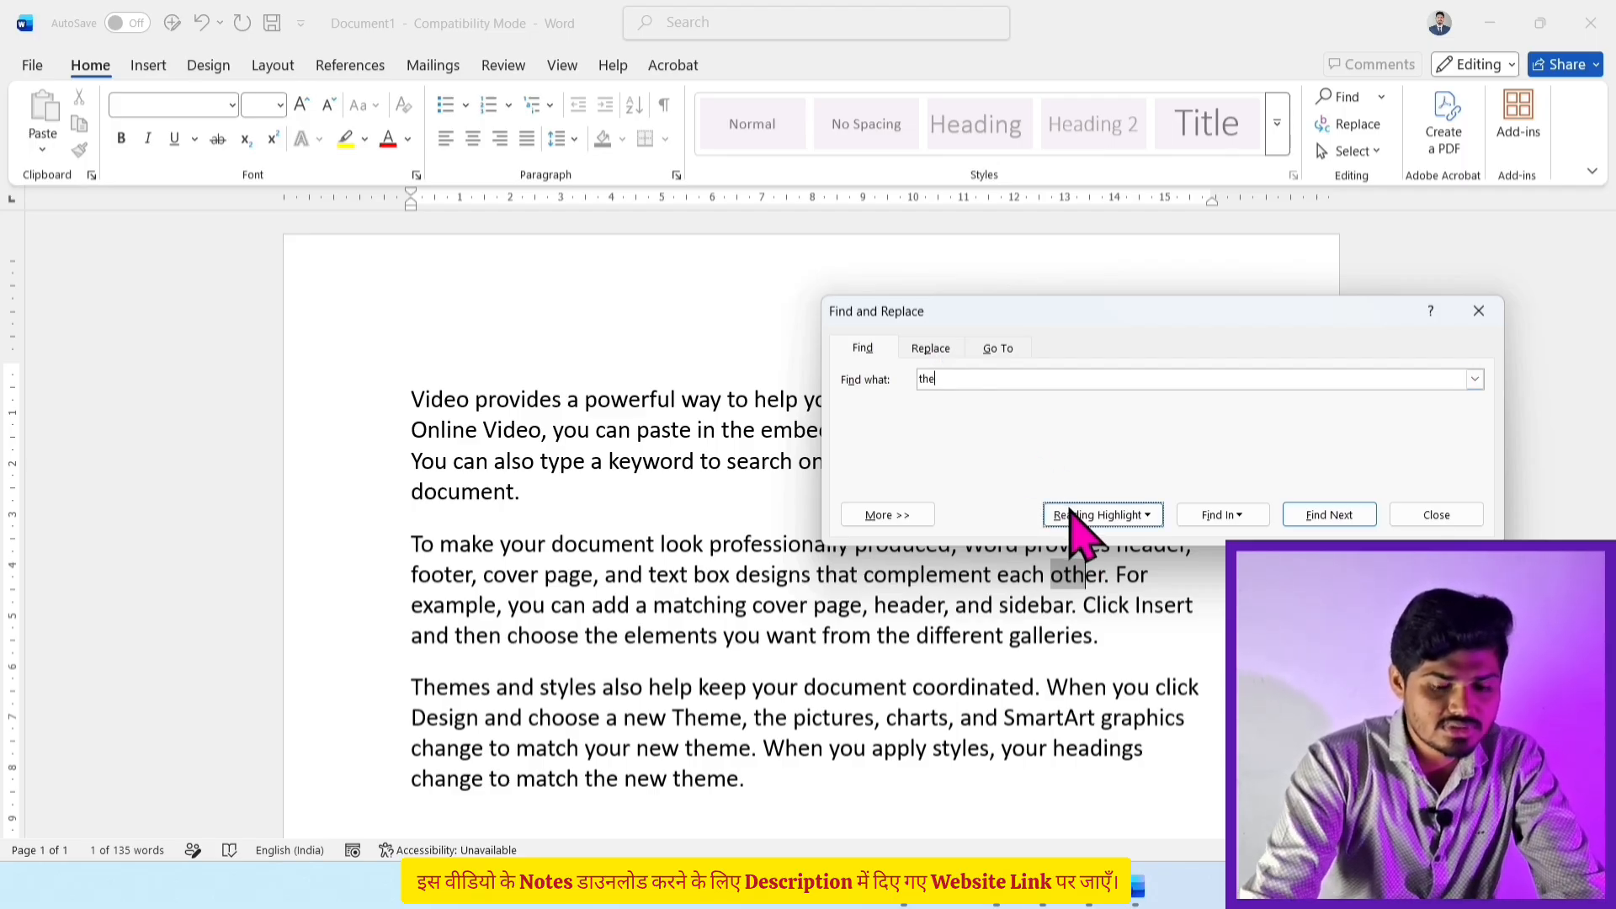
# Step: Change the search term to 'is' and highlight all its occurrences
pyautogui.press('BackSpace')
pyautogui.press('BackSpace')
pyautogui.press('BackSpace')
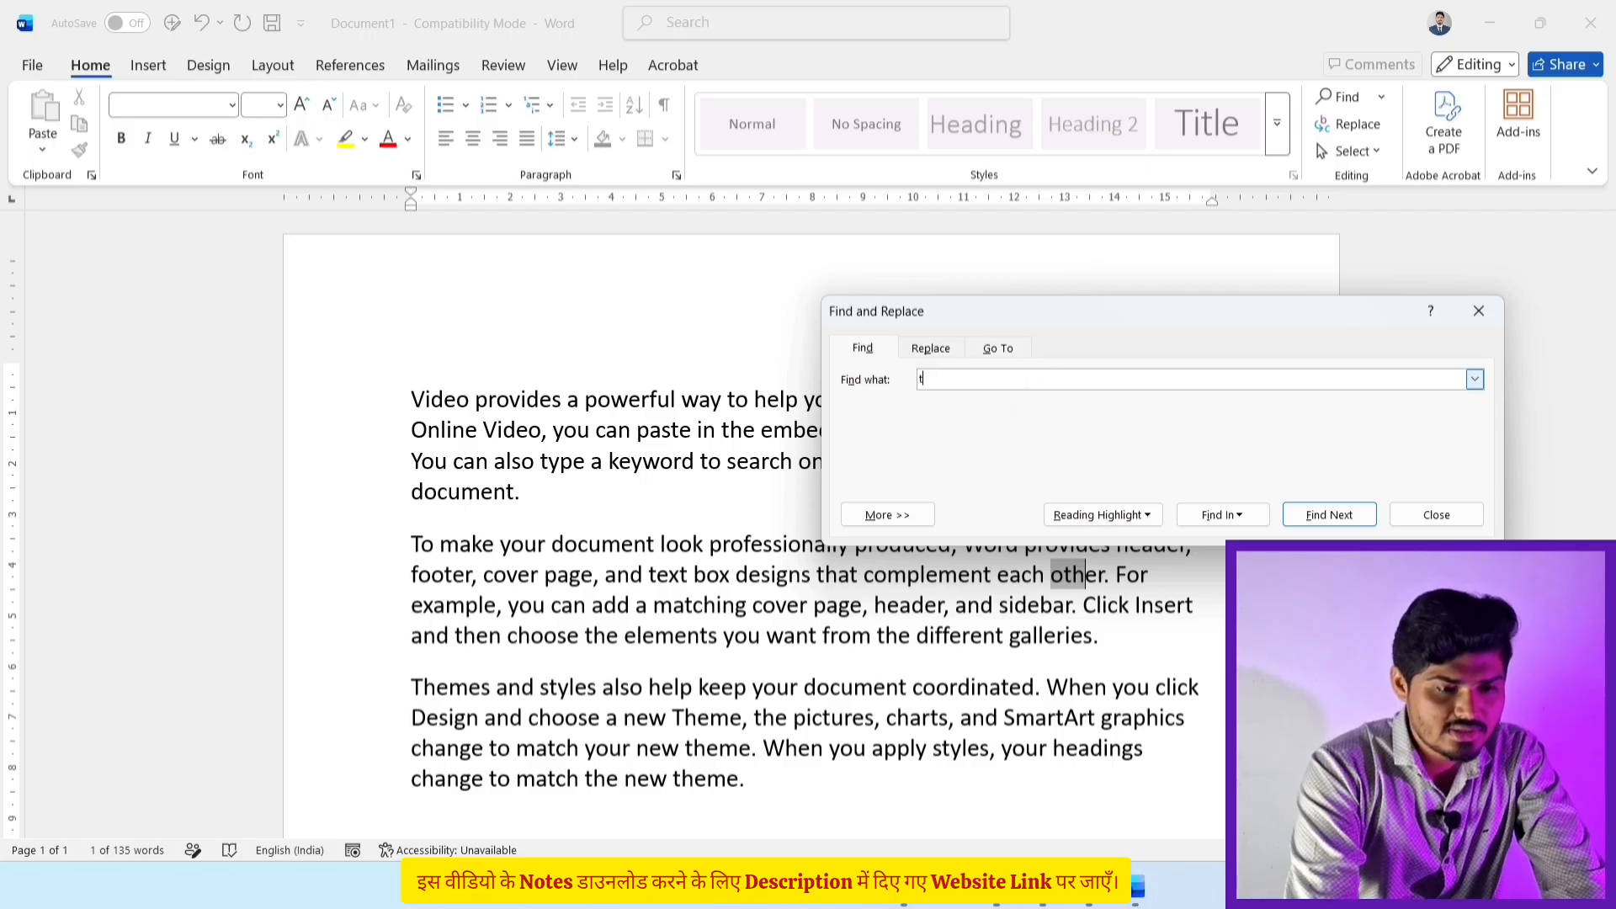
pyautogui.write('is')
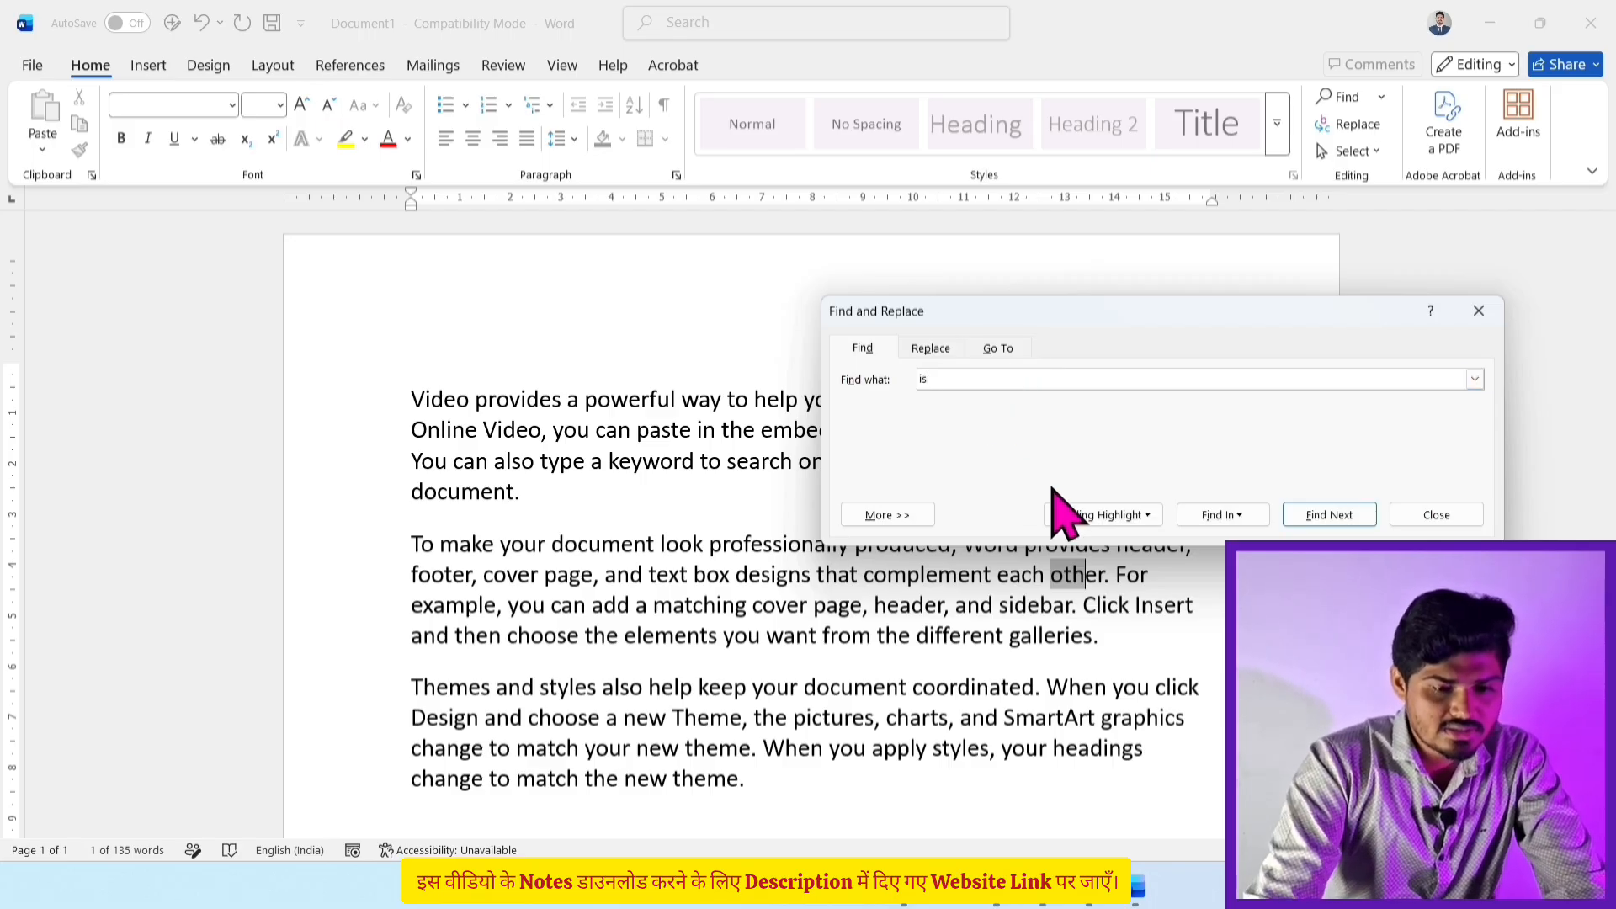
pyautogui.click(1085, 515)
pyautogui.click(1103, 542)
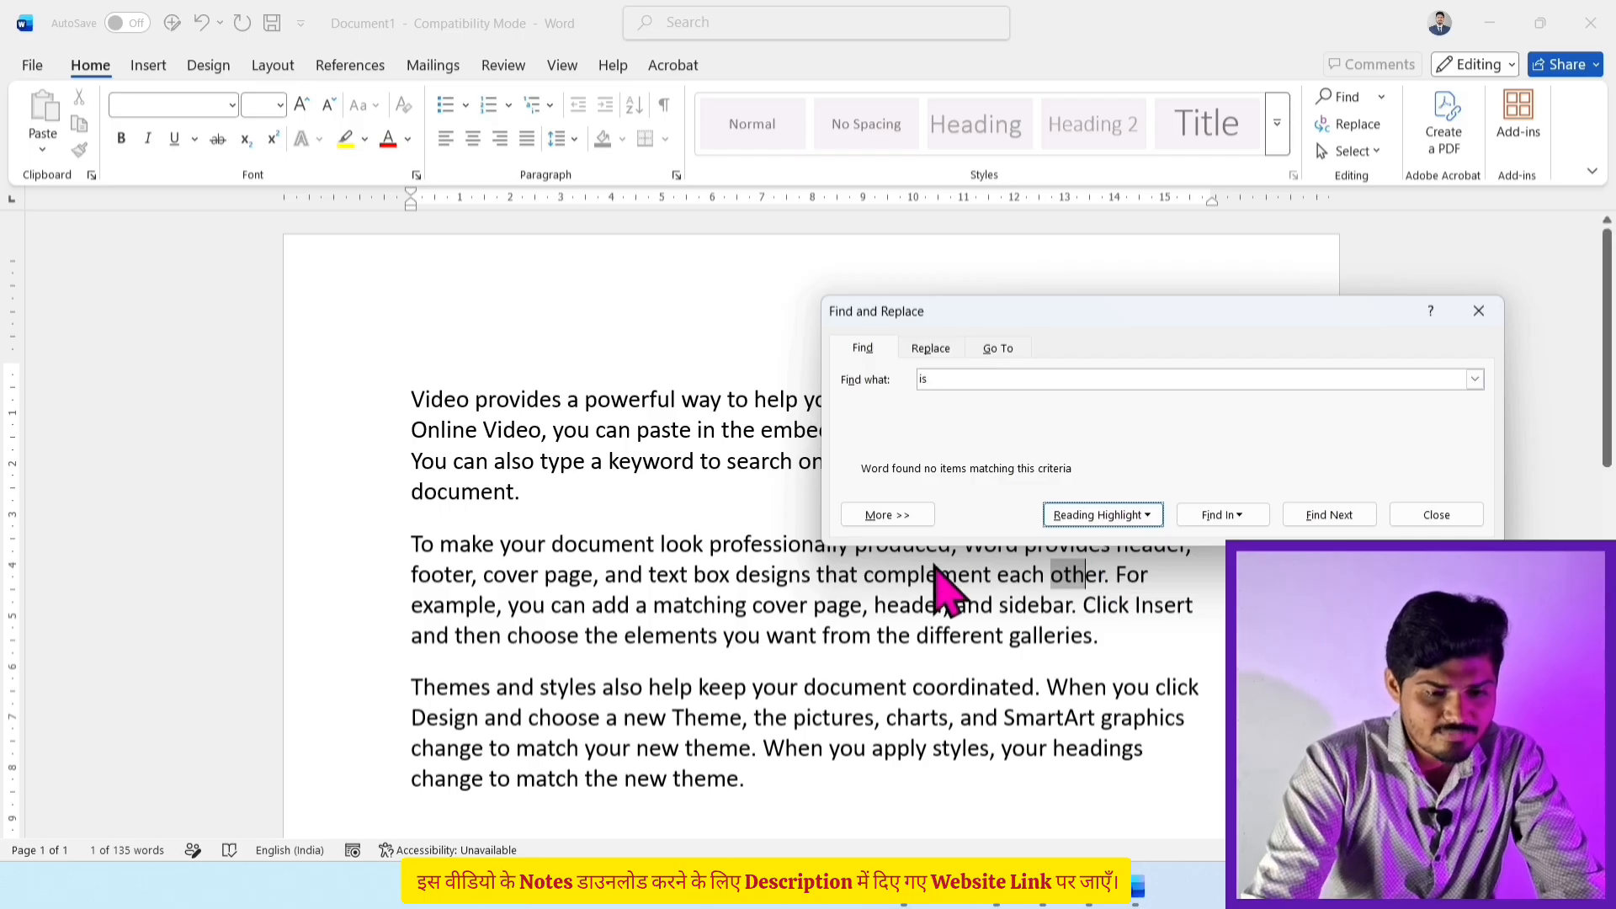
# Step: Search for 'also', highlight both occurrences, then clear that highlighting
pyautogui.click(977, 379)
pyautogui.press('BackSpace')
pyautogui.press('BackSpace')
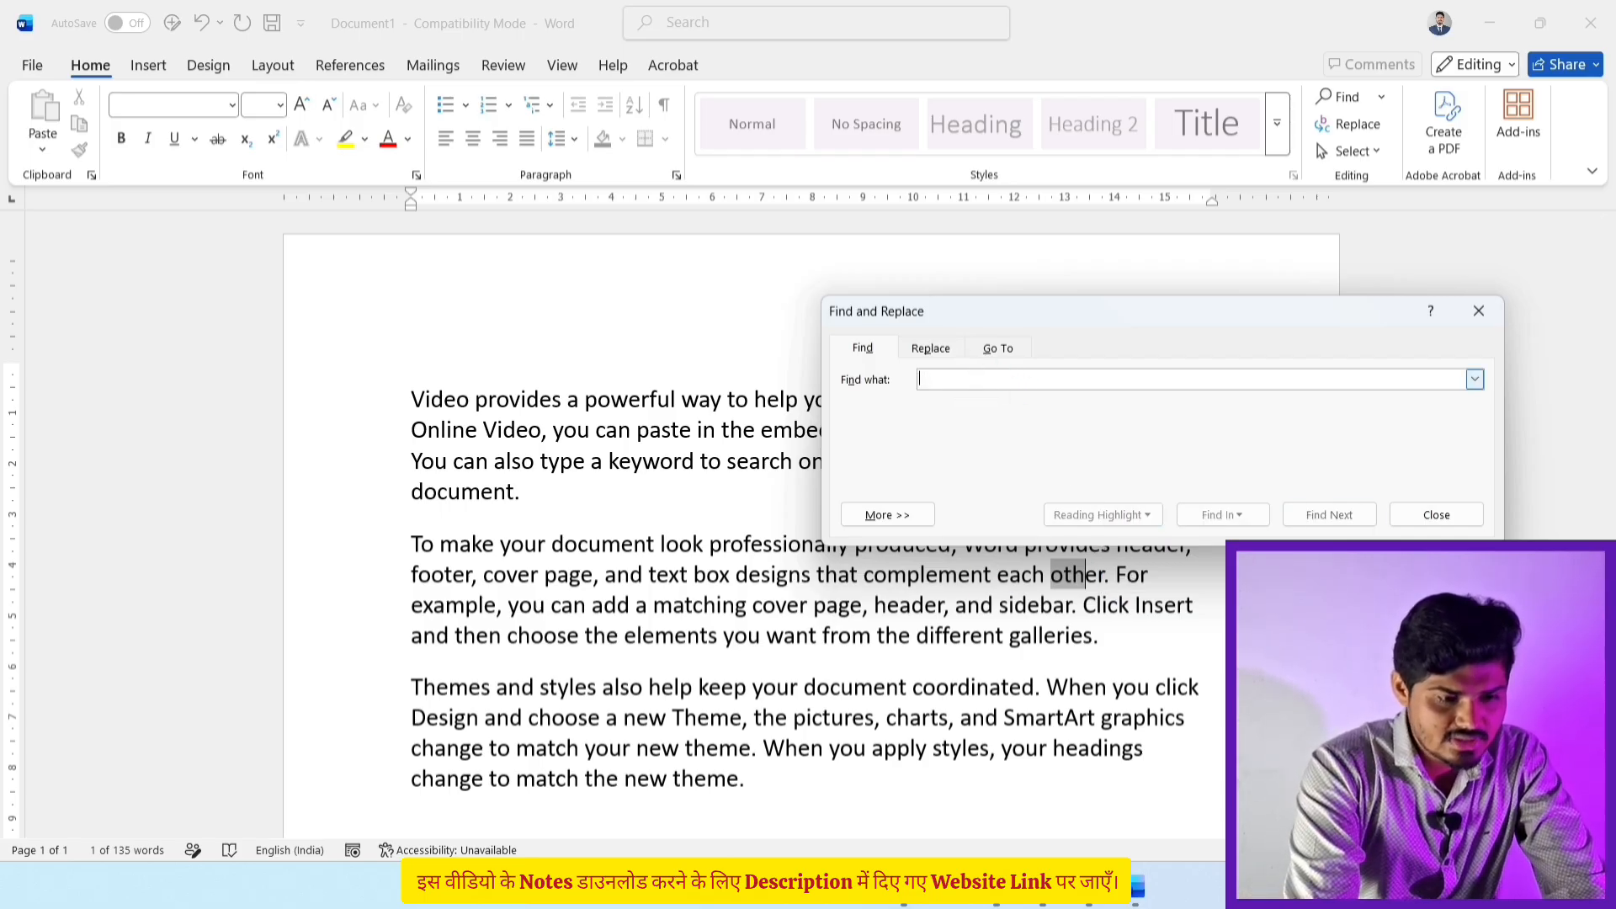
pyautogui.write('also')
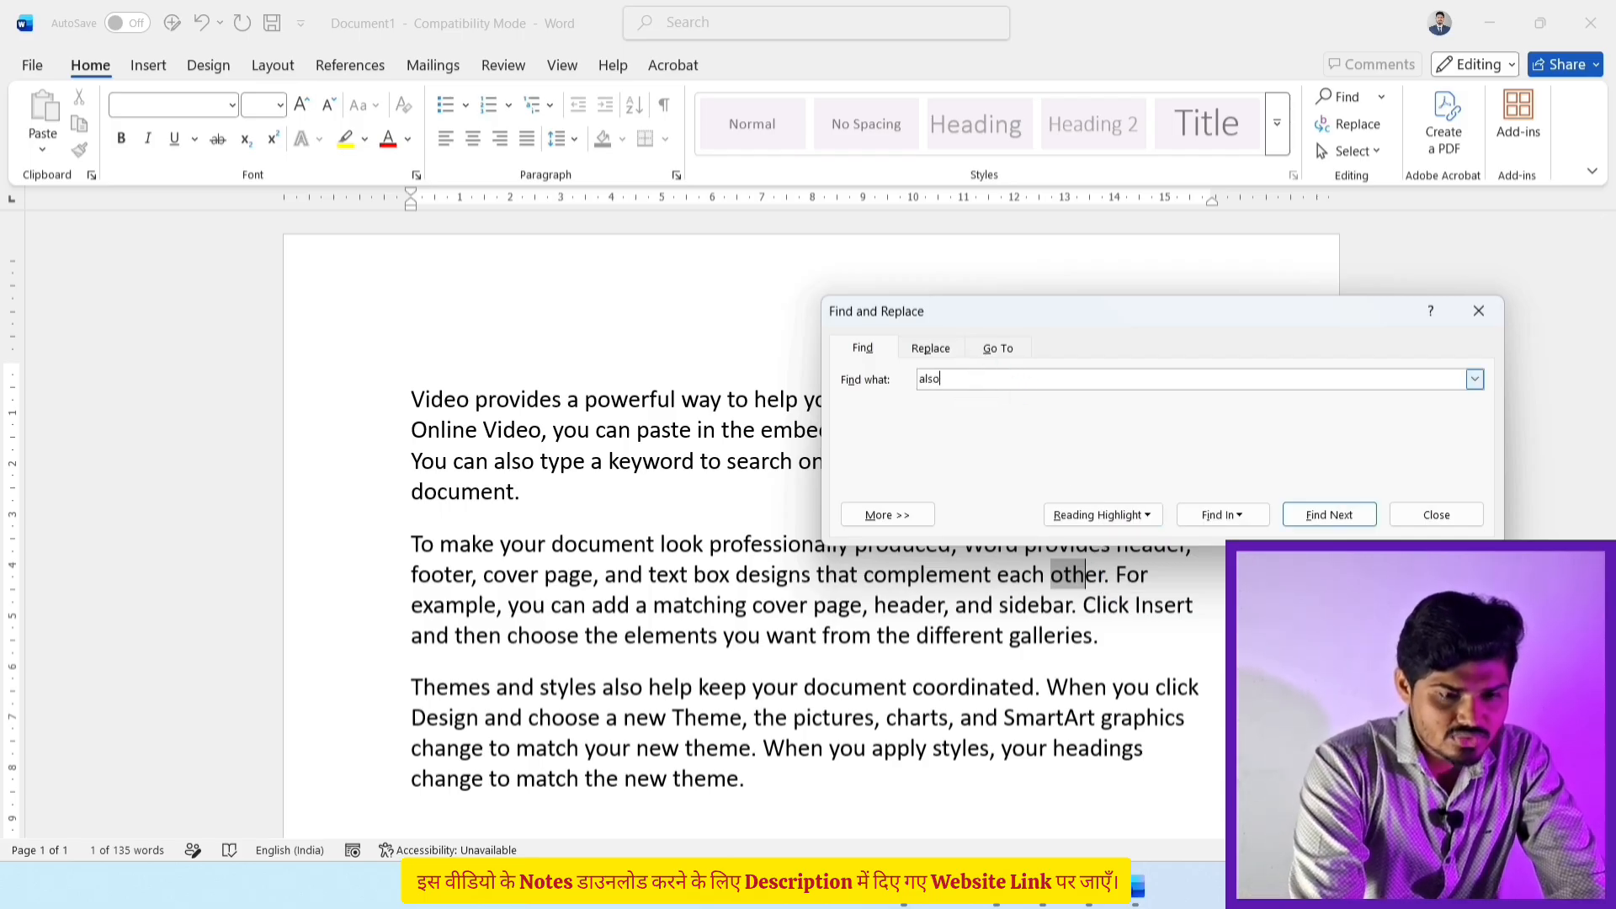
pyautogui.click(1099, 515)
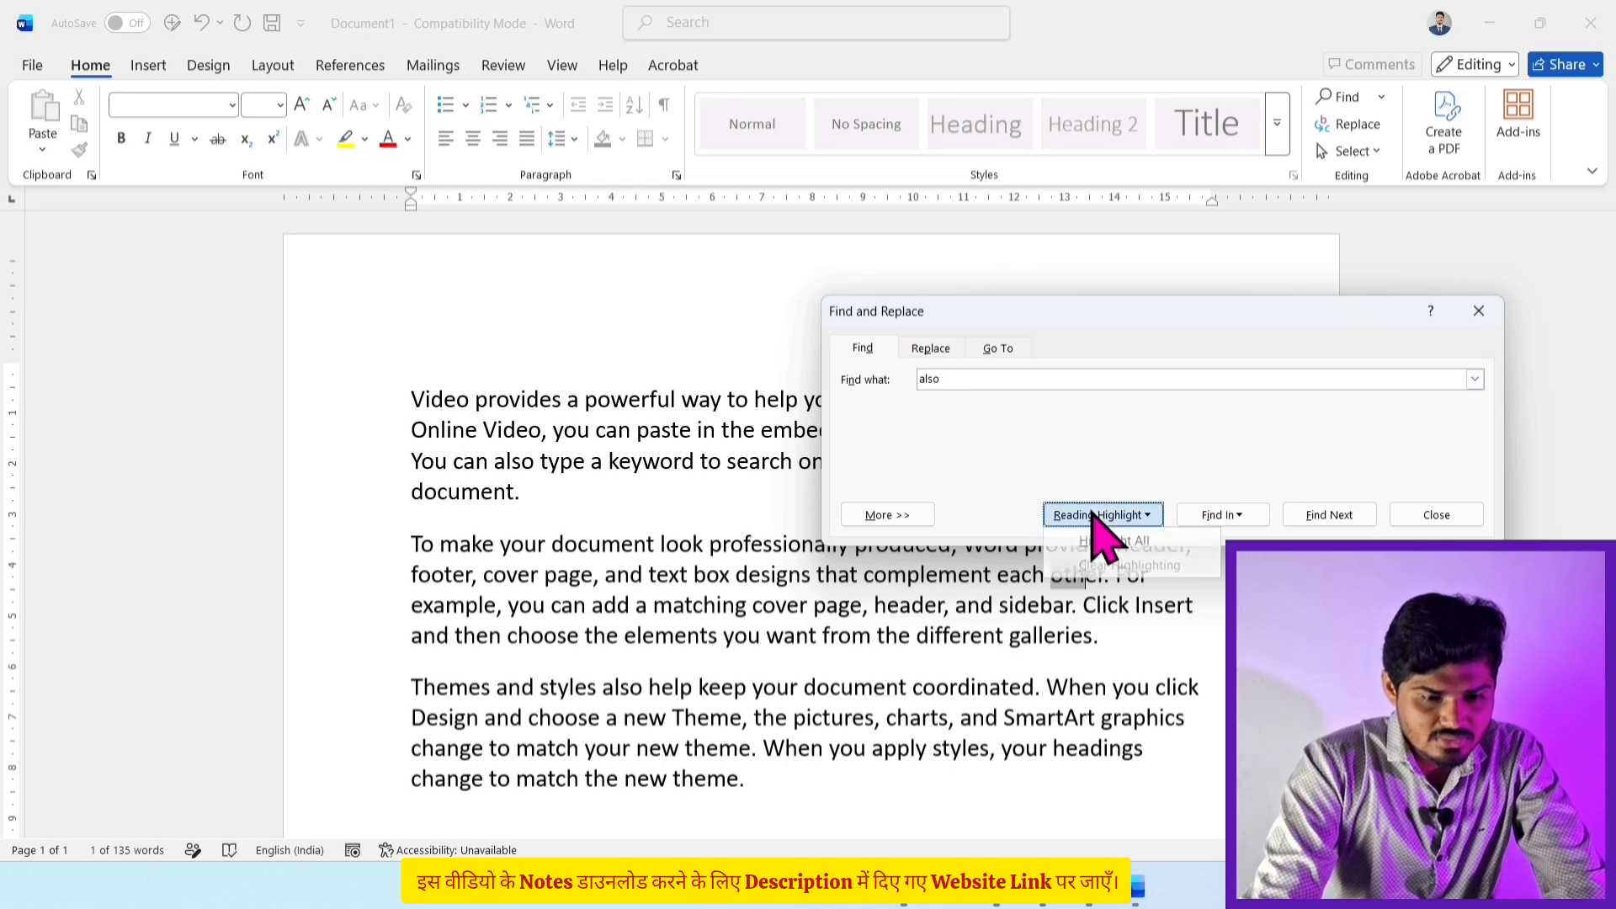
pyautogui.click(1109, 540)
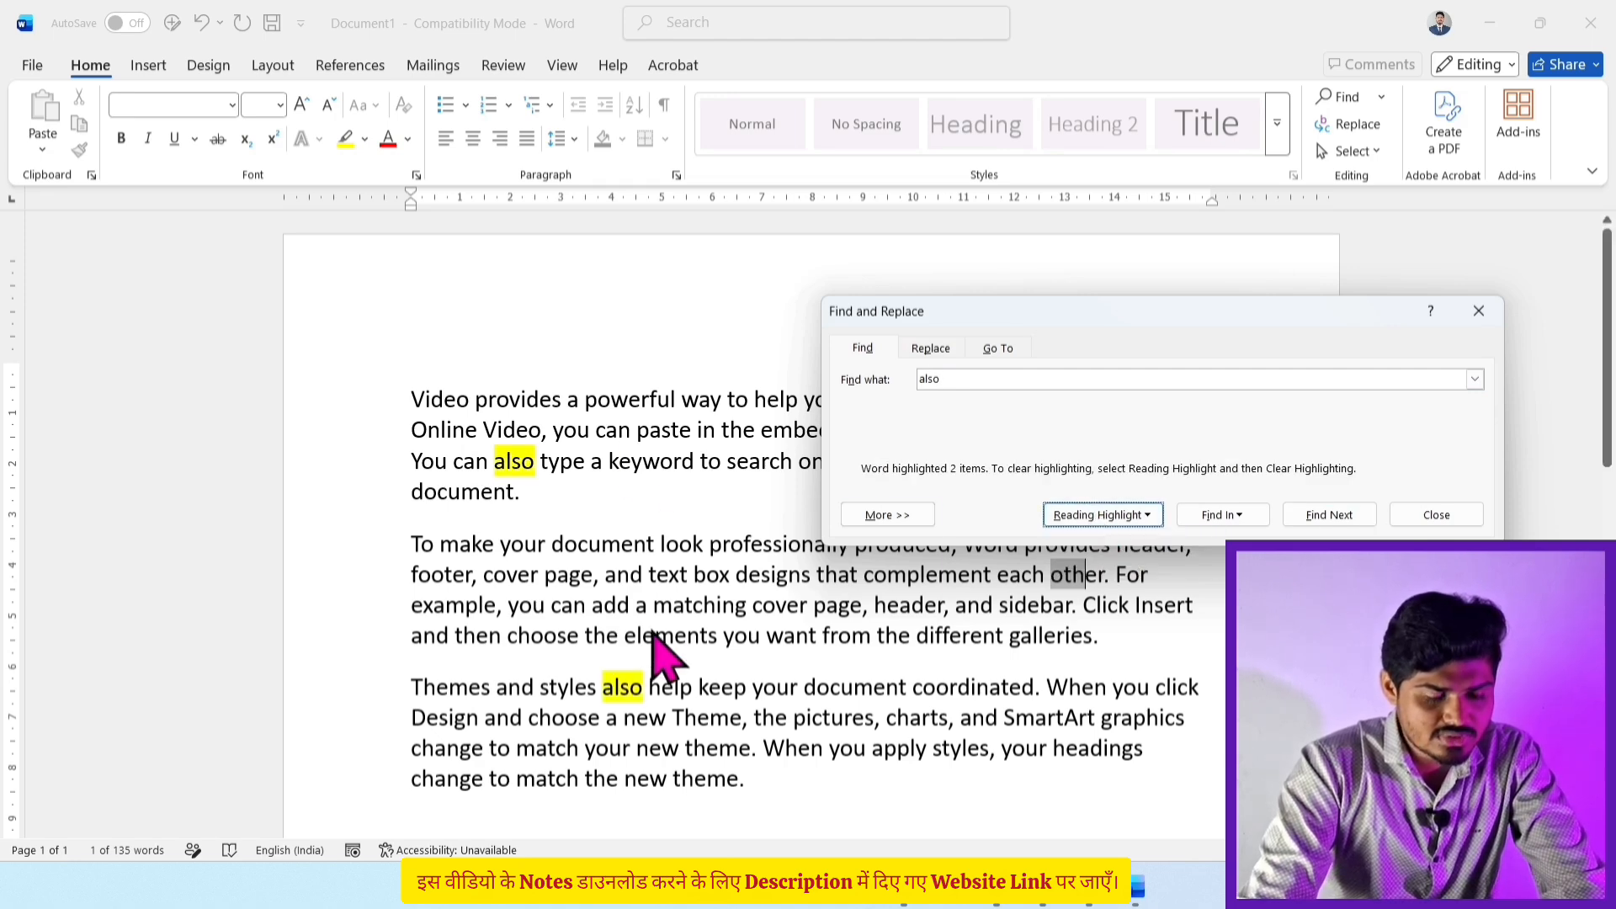
pyautogui.click(1141, 517)
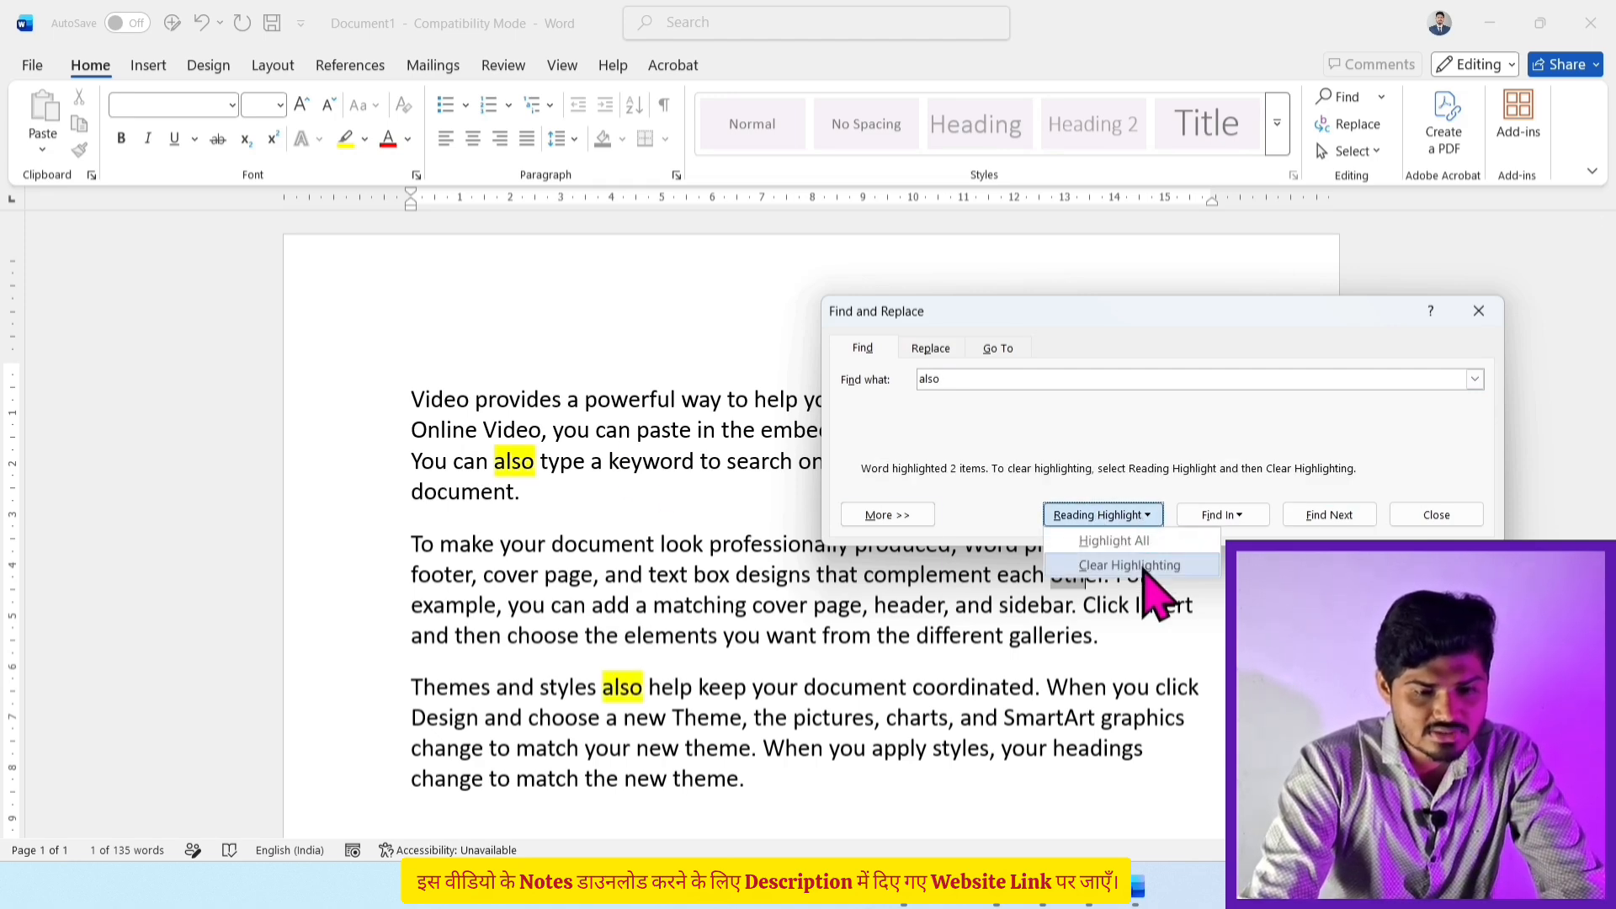
pyautogui.click(1145, 569)
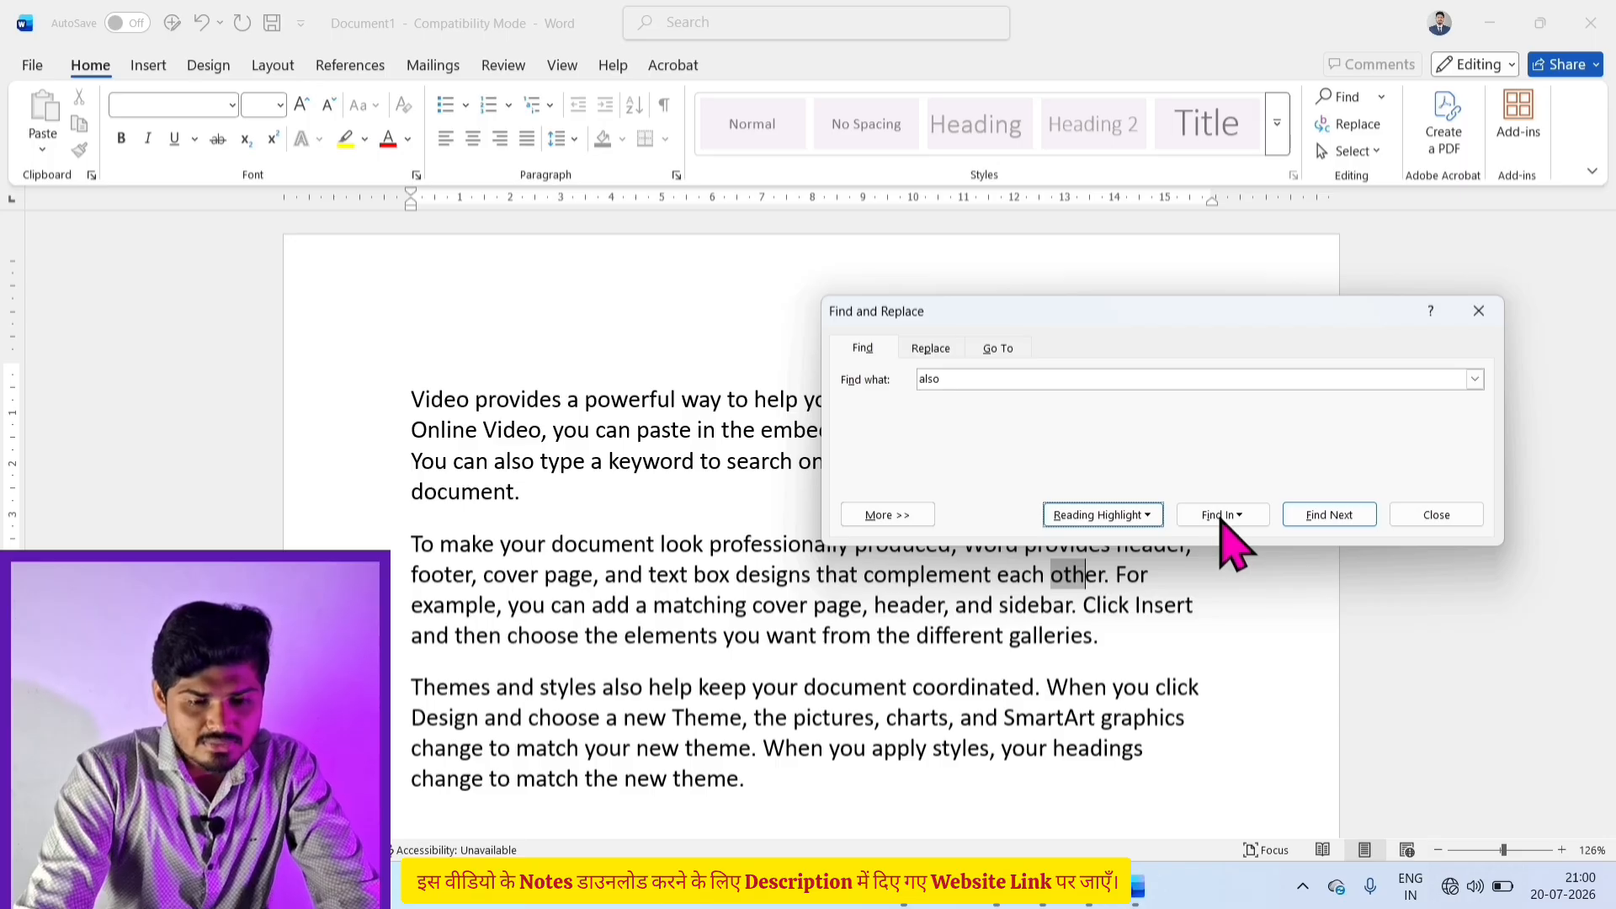
# Step: Select all 13 occurrences of 'the' in the Main Document and colour them red
pyautogui.click(1221, 516)
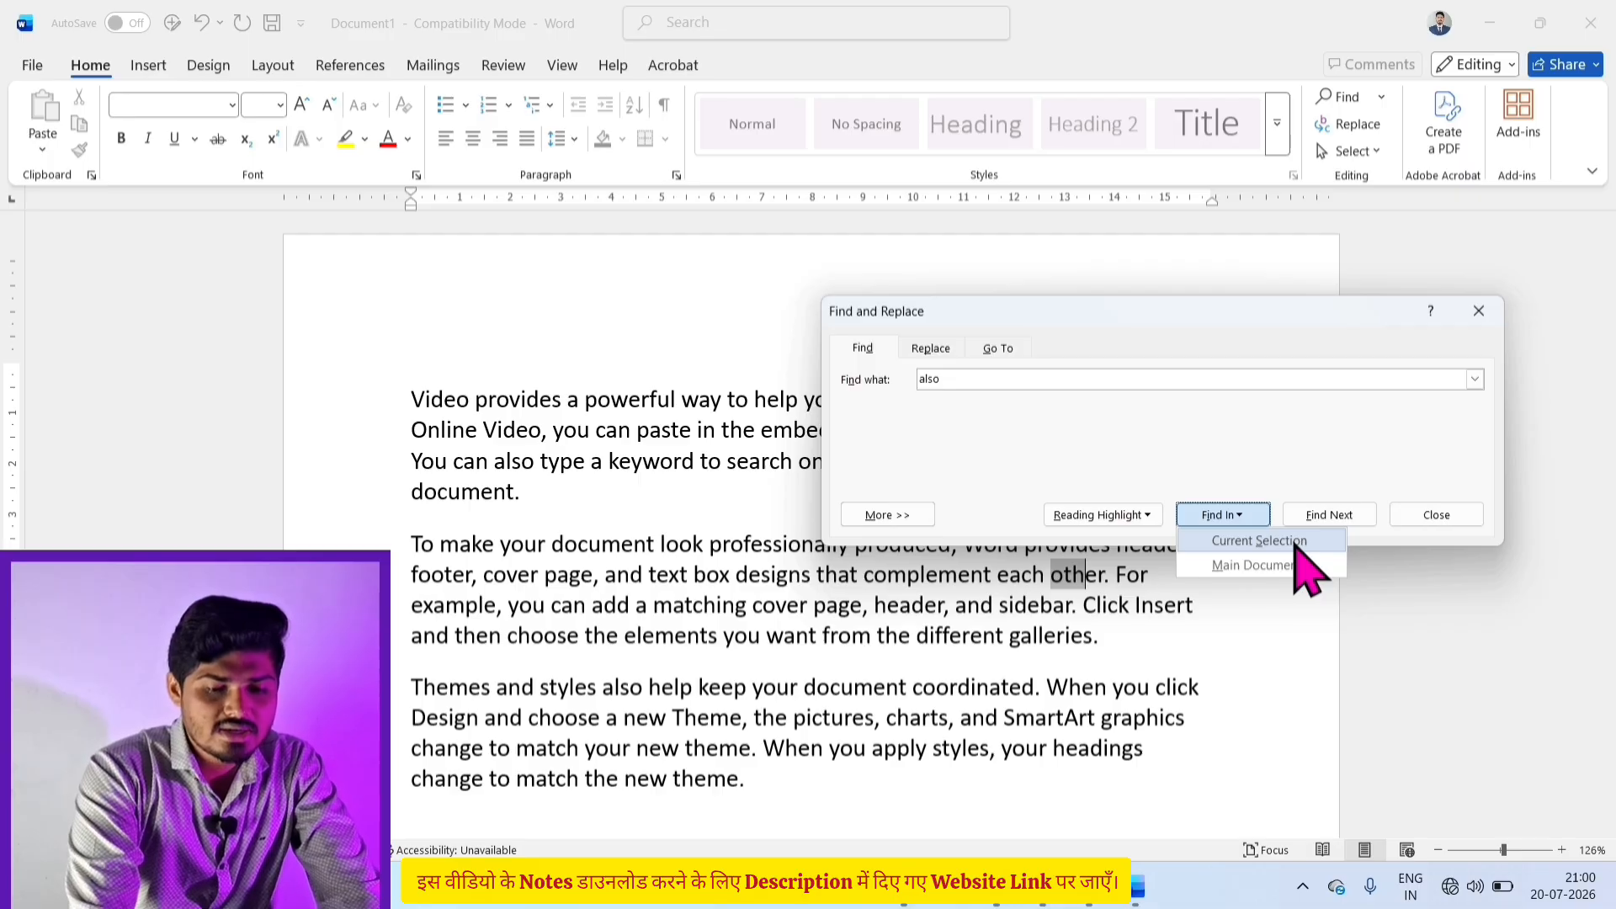
pyautogui.click(974, 377)
pyautogui.press('BackSpace')
pyautogui.press('BackSpace')
pyautogui.press('BackSpace')
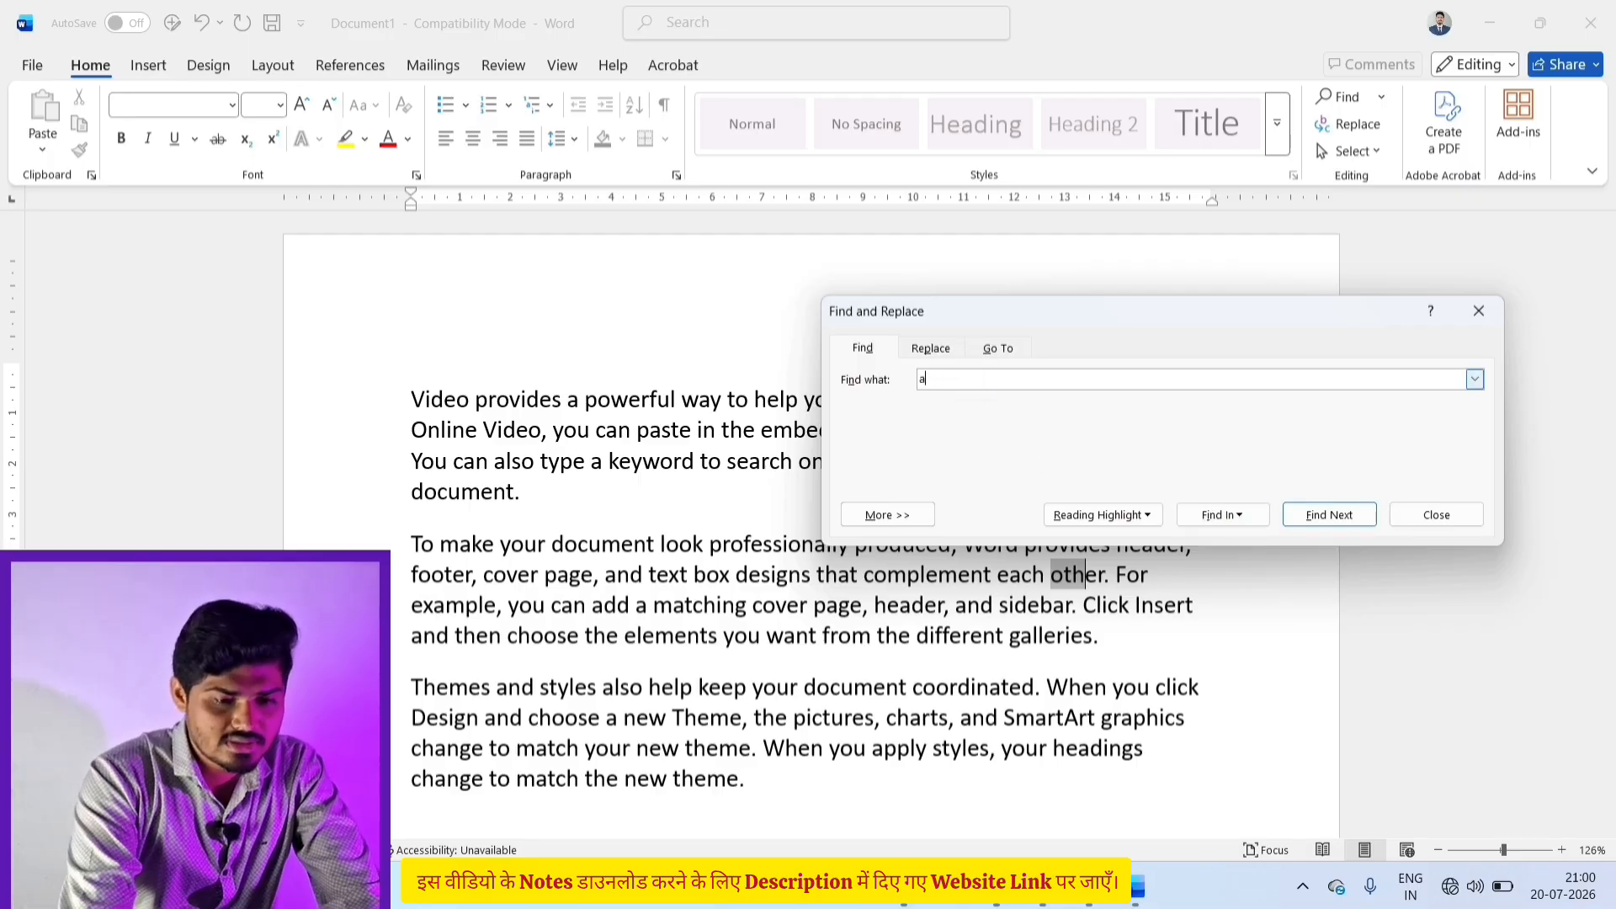
pyautogui.press('BackSpace')
pyautogui.write('the')
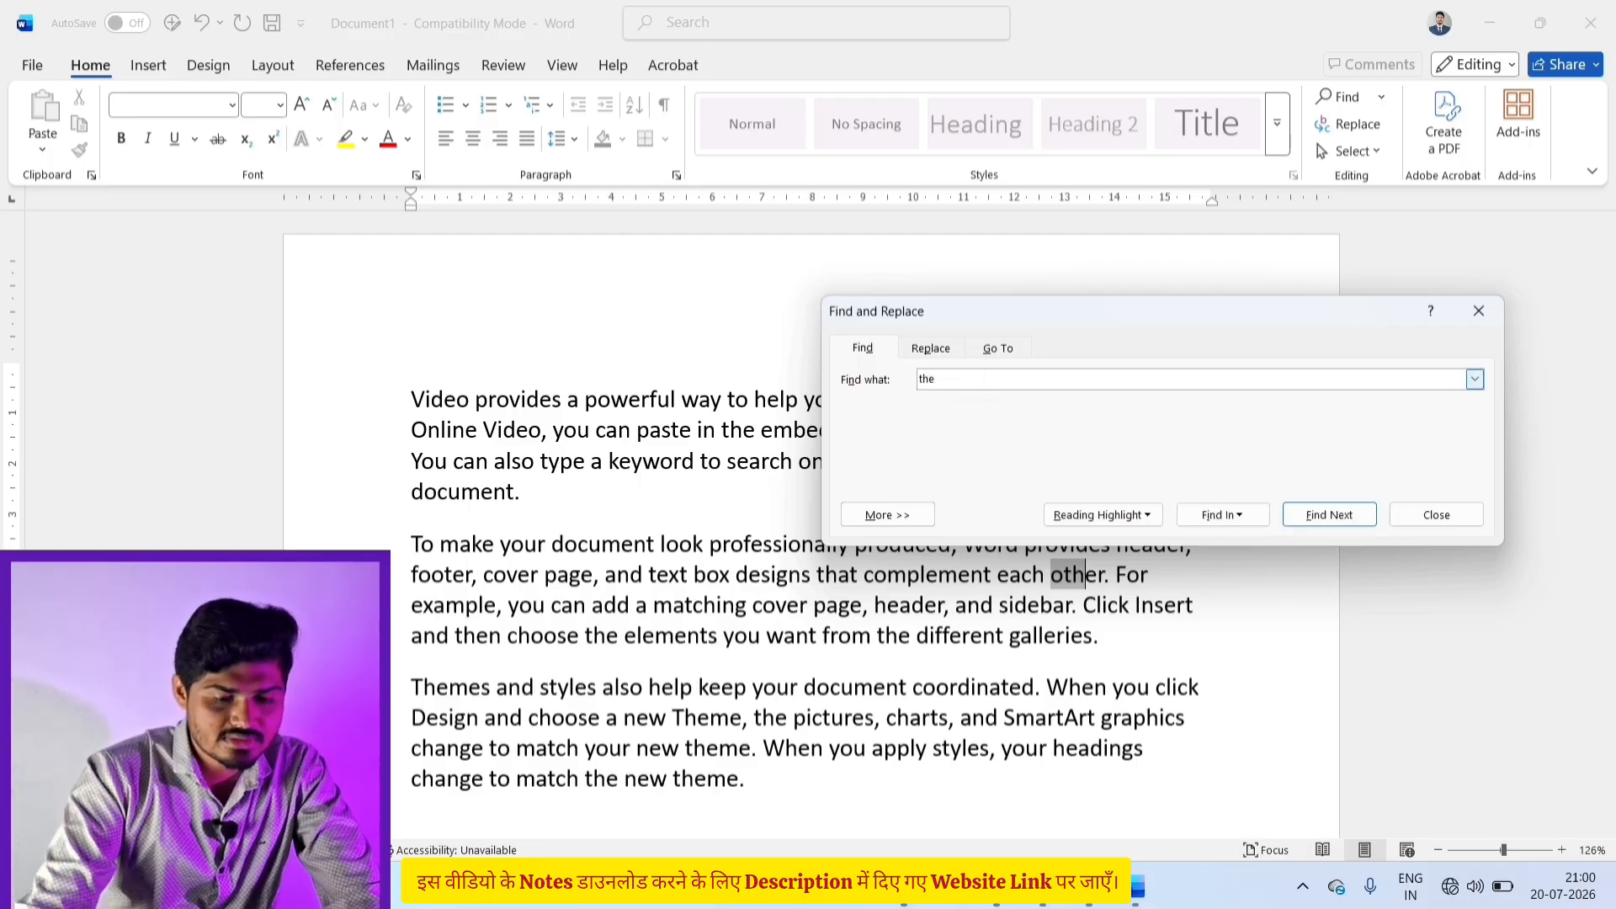
pyautogui.click(1240, 515)
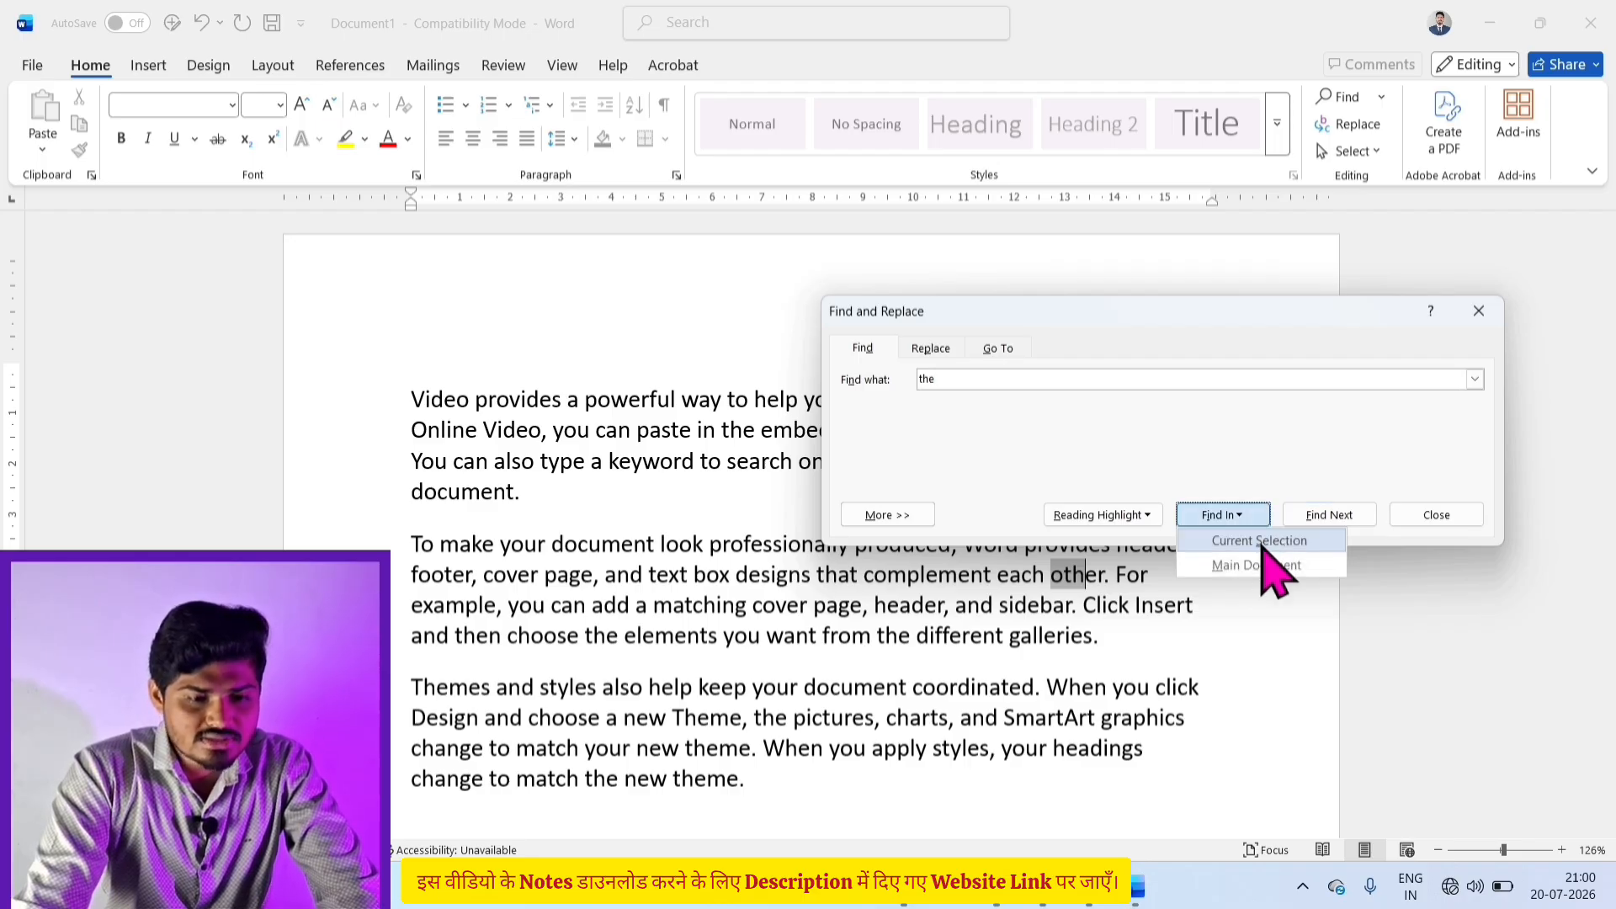
pyautogui.click(1262, 562)
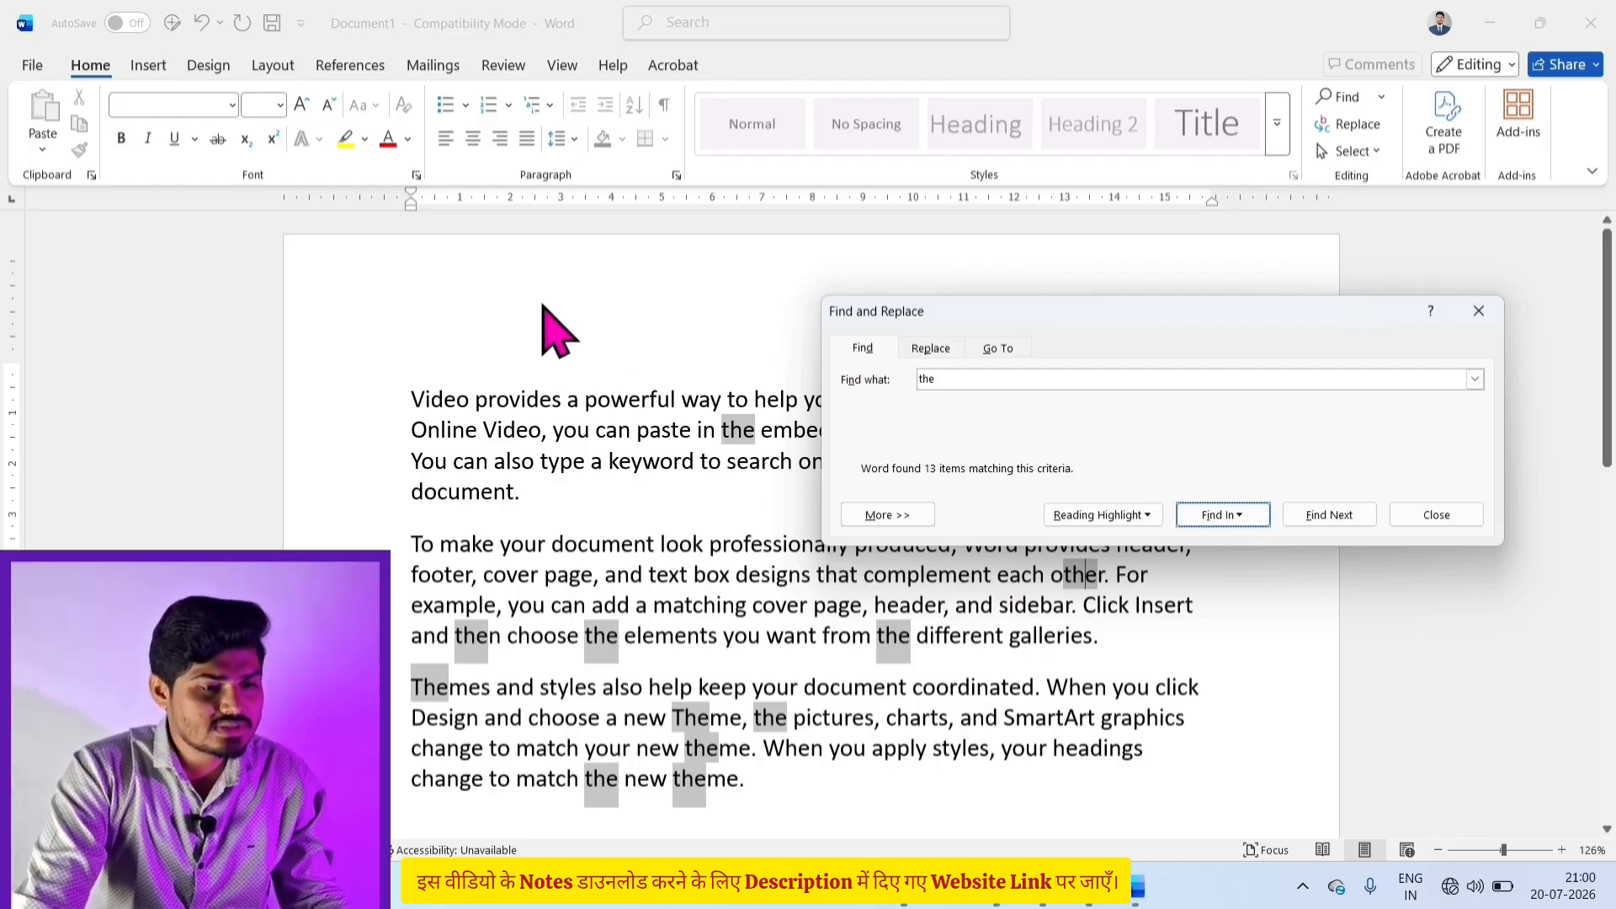
pyautogui.click(392, 150)
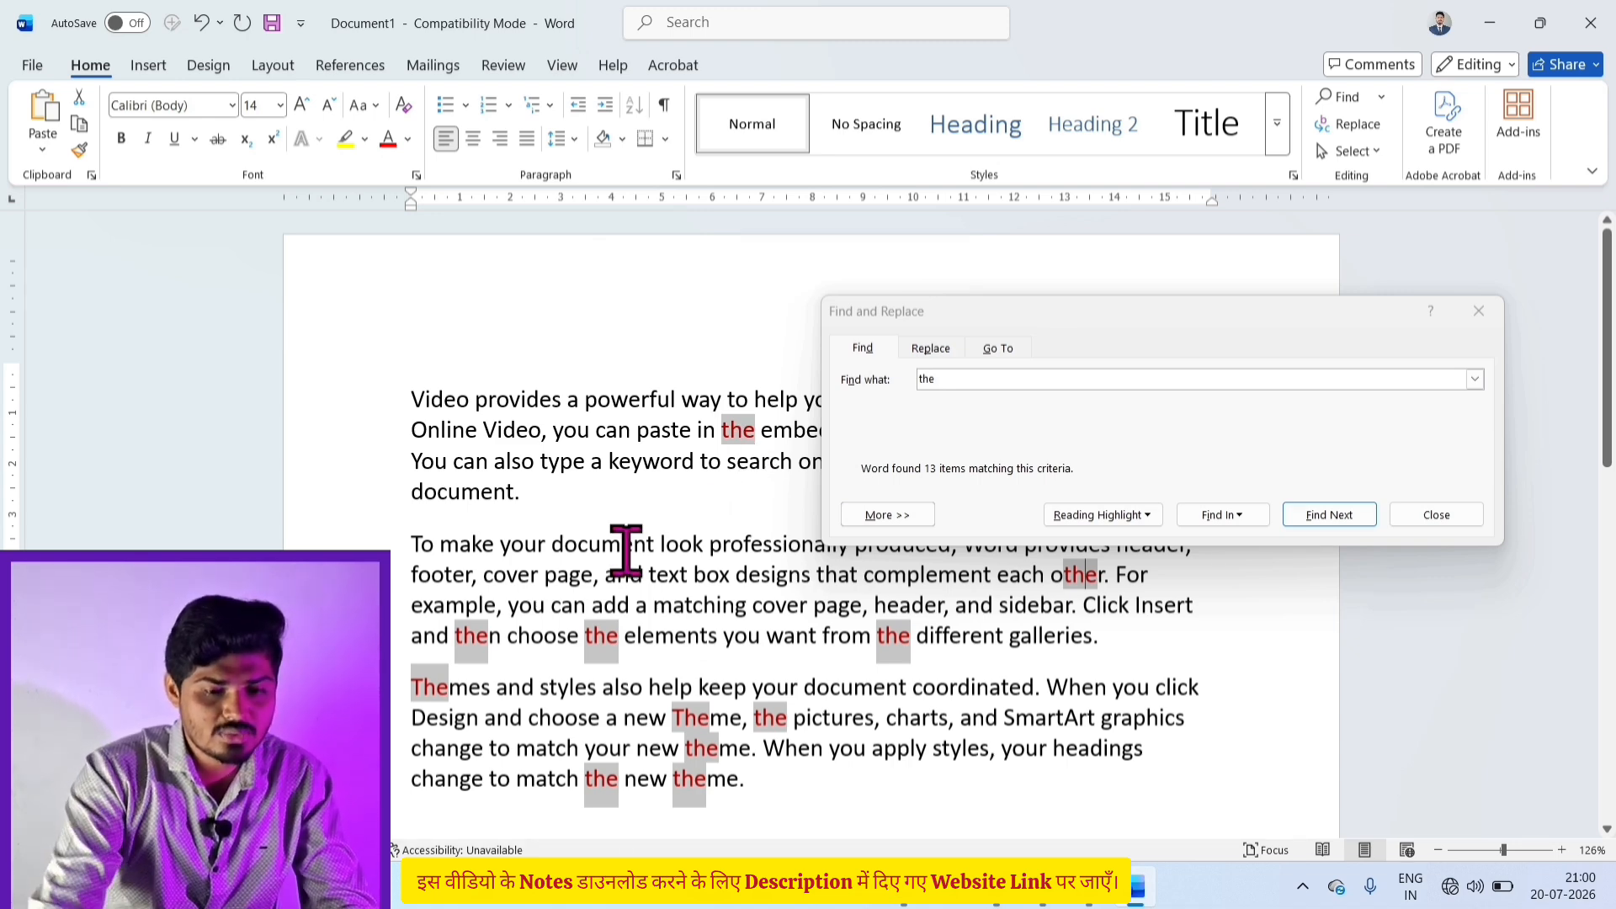
# Step: Step through each "the" match, up to the "The" in Themes, then close the dialog
pyautogui.click(1221, 514)
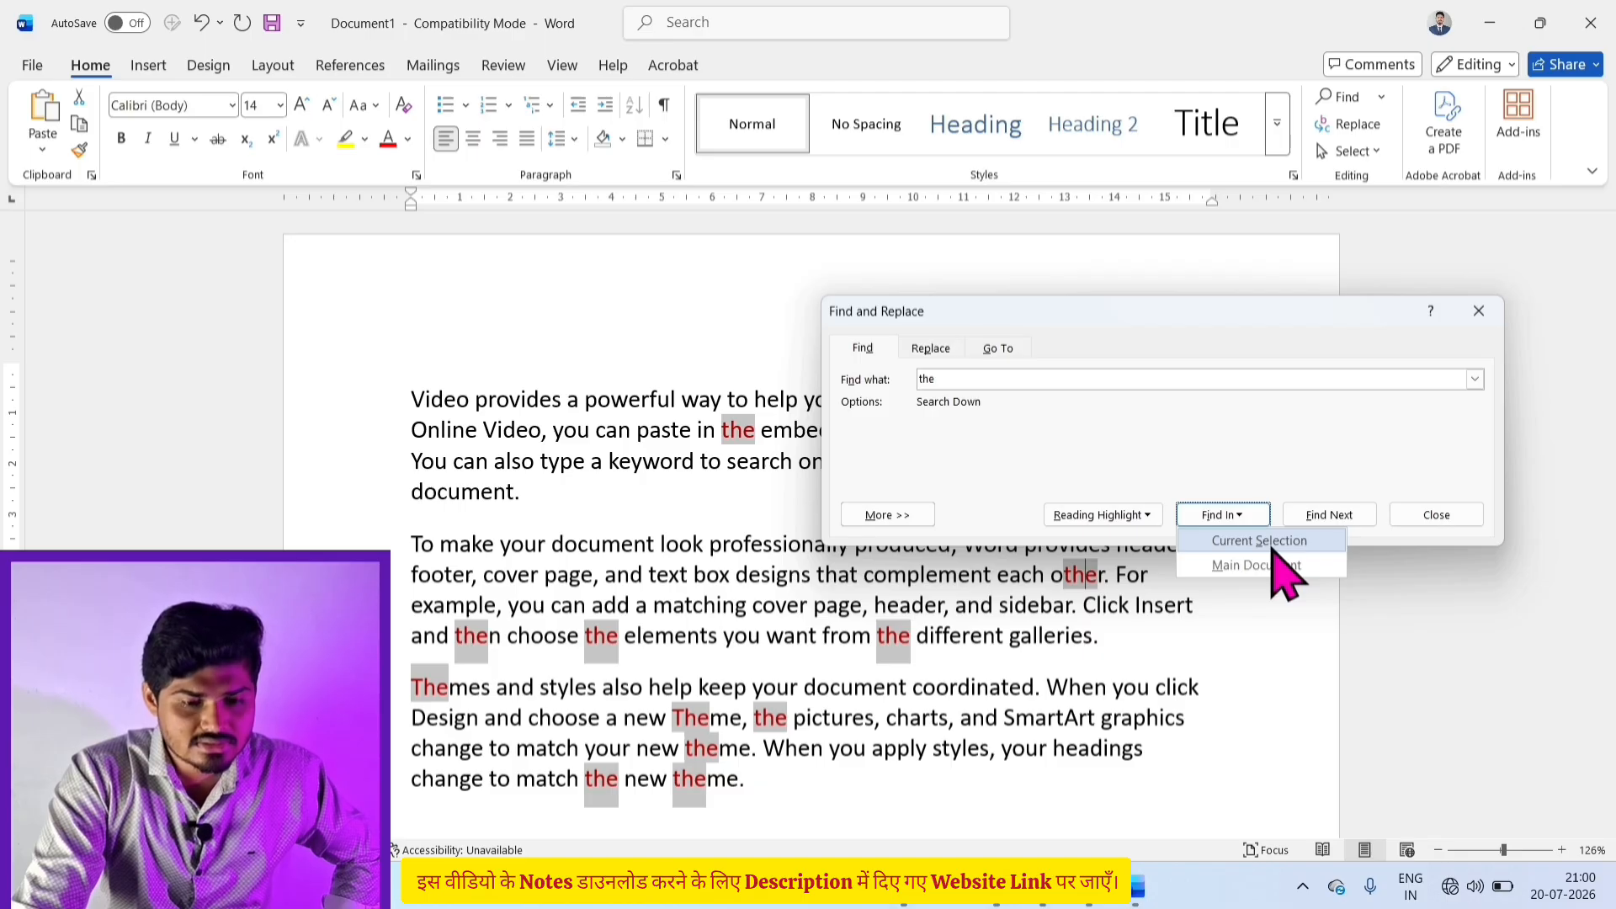
pyautogui.click(1346, 515)
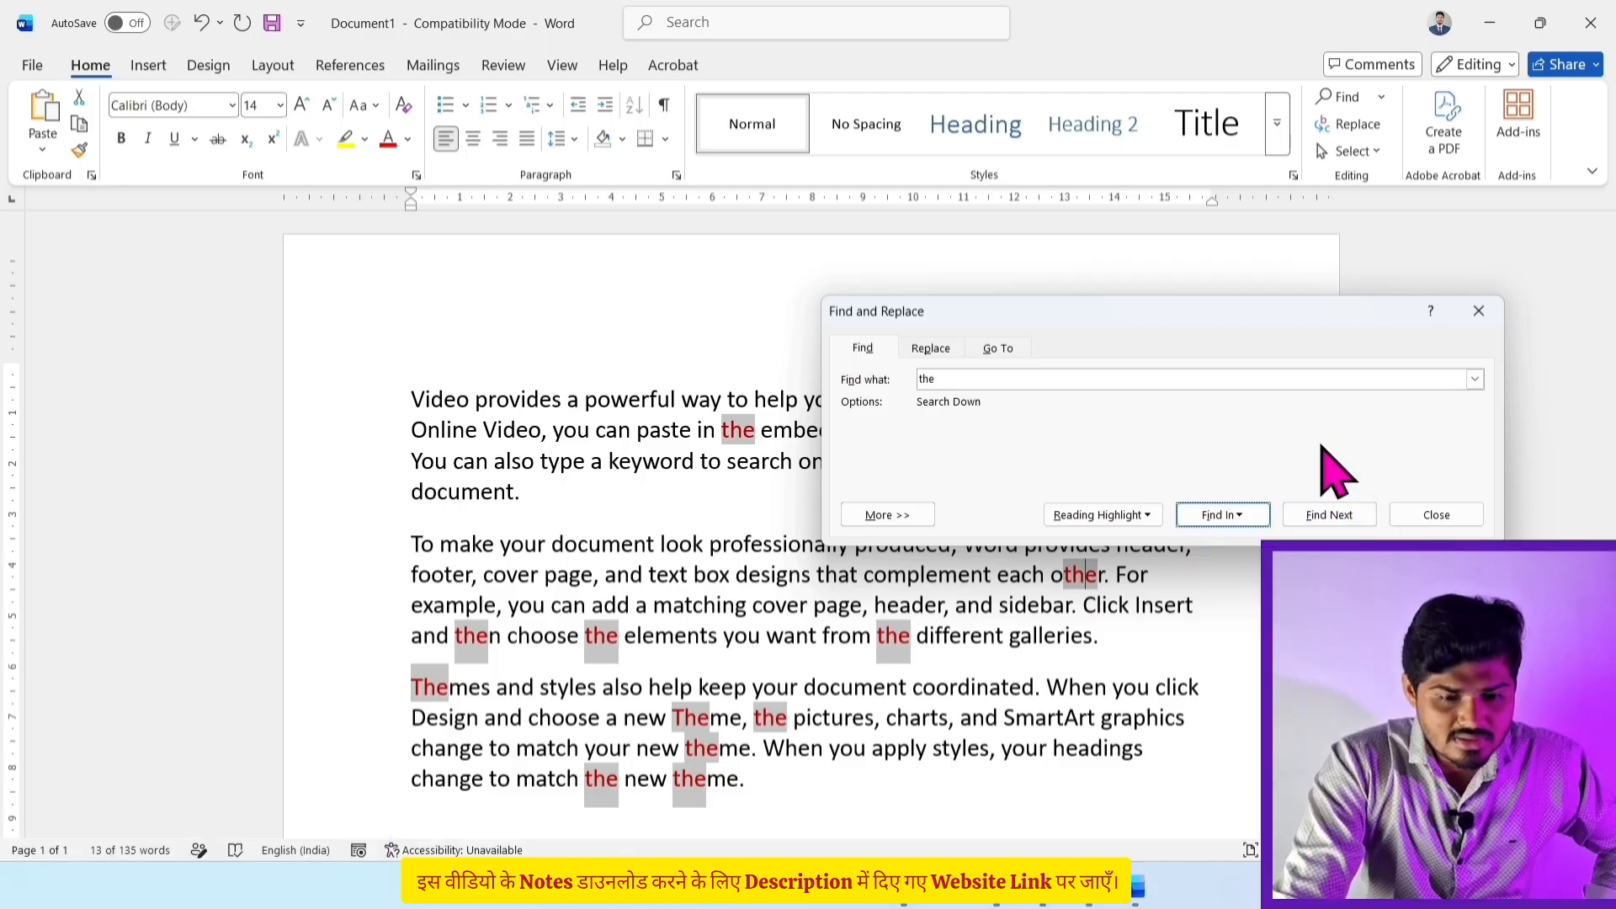
pyautogui.click(1345, 515)
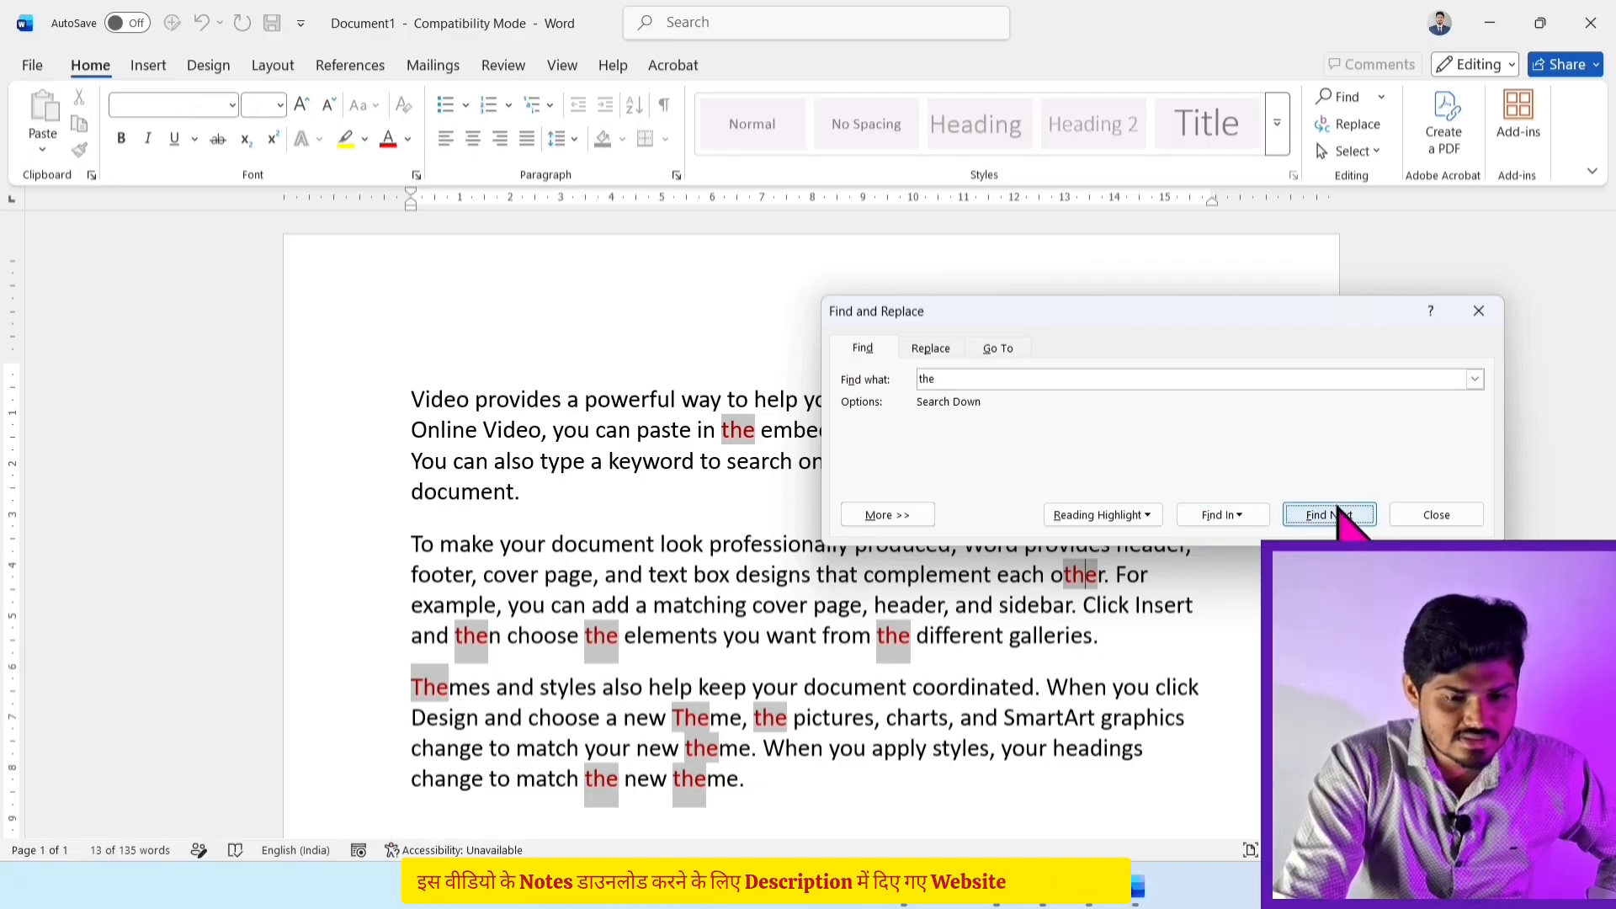
pyautogui.click(1345, 515)
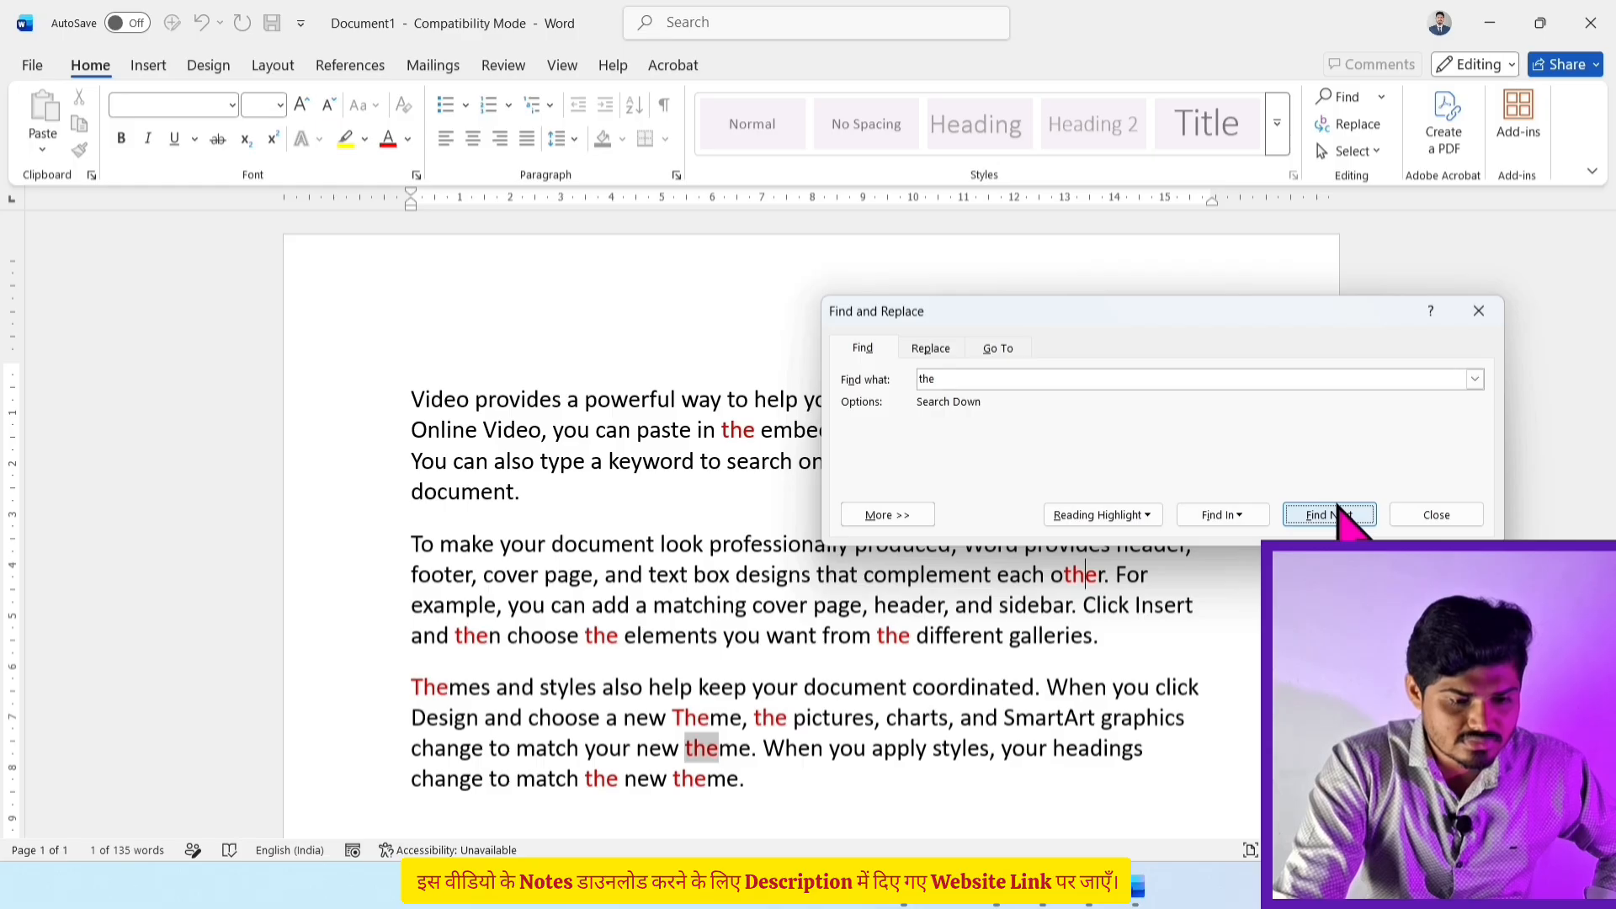
pyautogui.click(1338, 509)
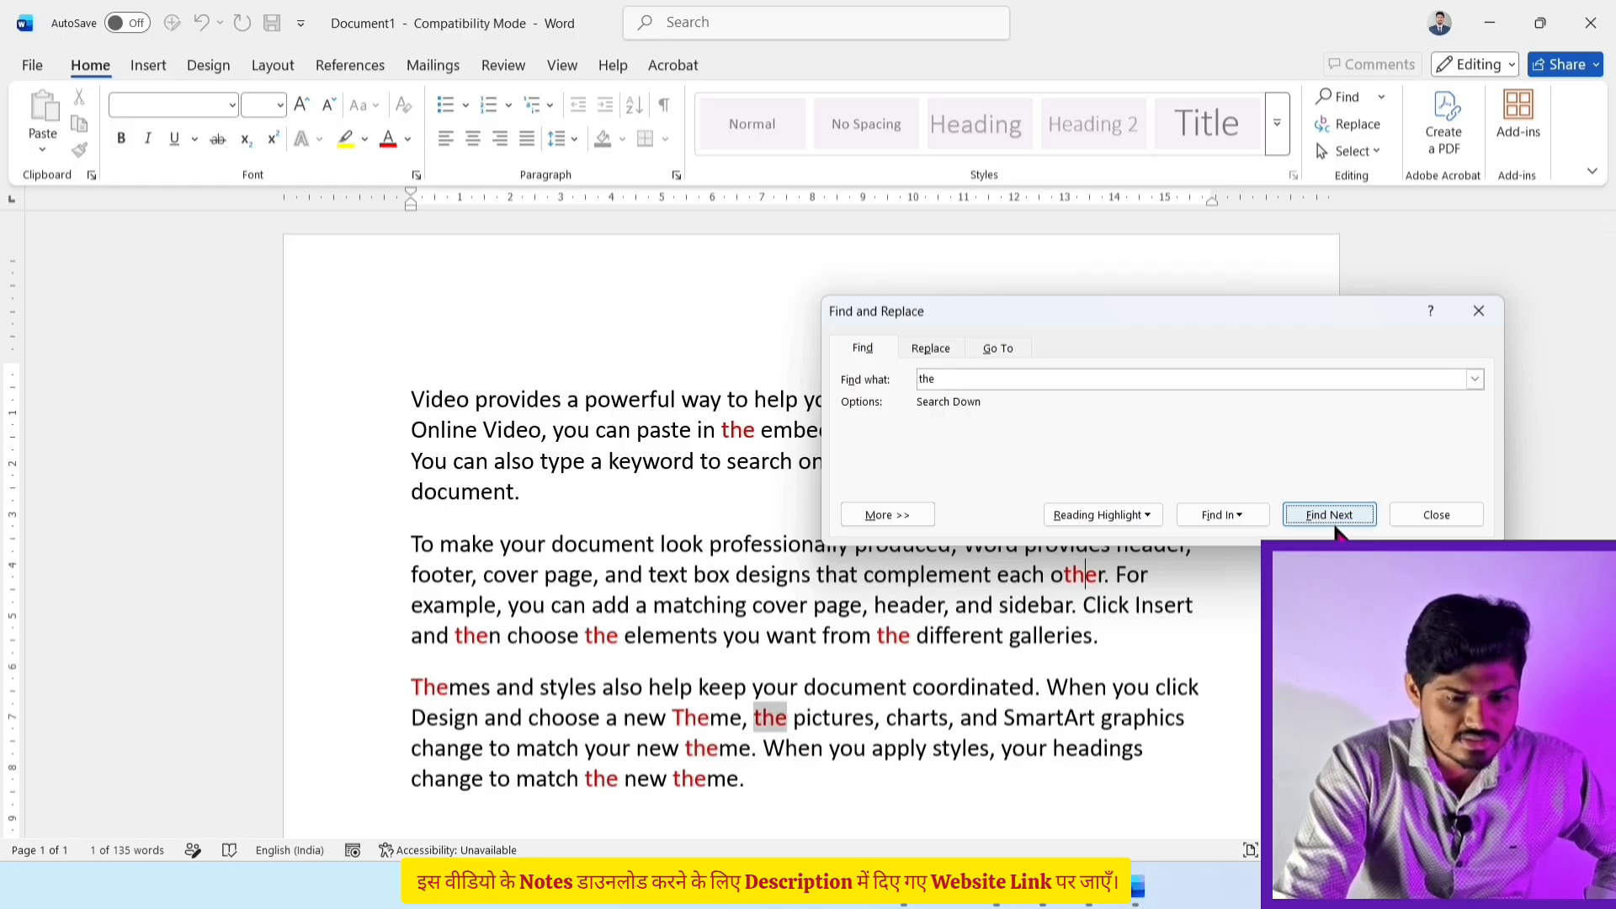
pyautogui.click(1335, 522)
pyautogui.click(1336, 522)
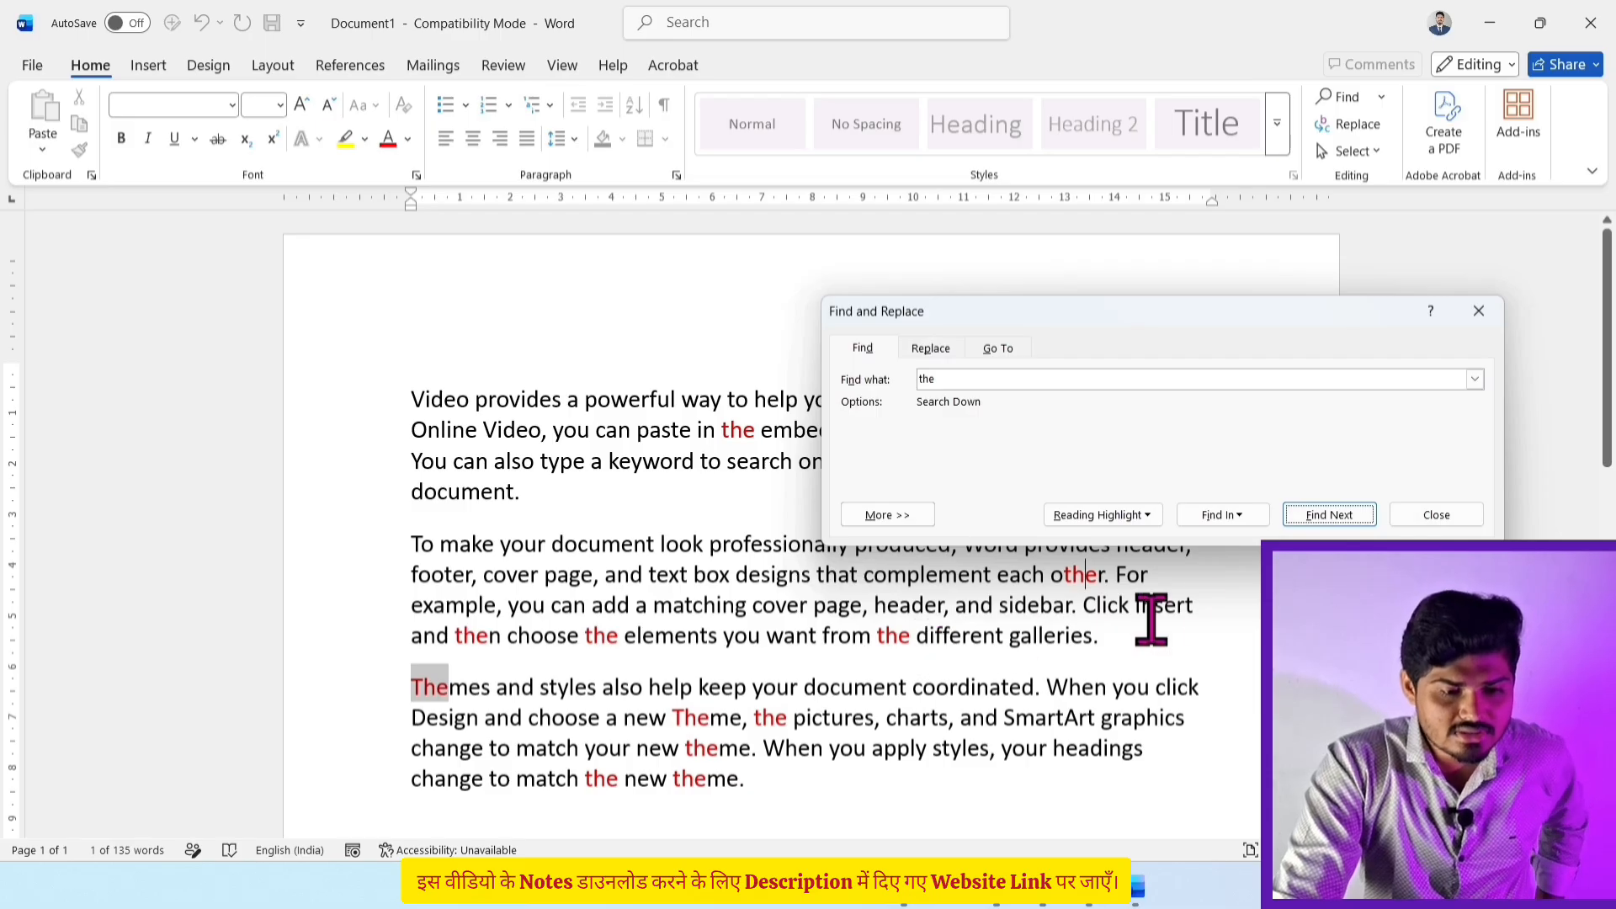
pyautogui.click(1437, 514)
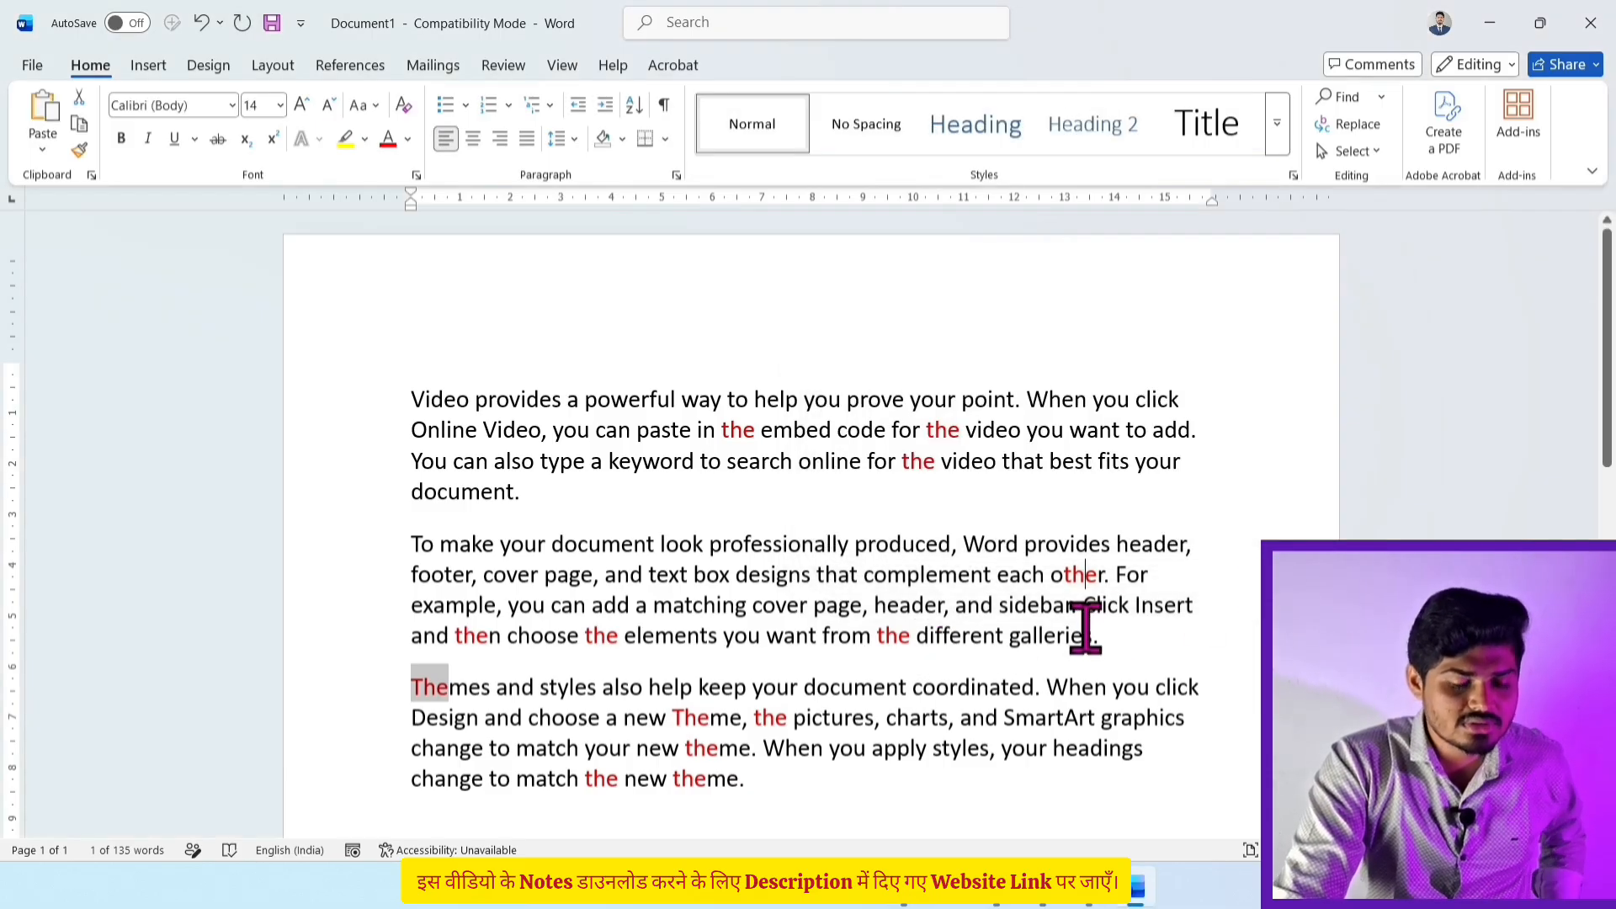
pyautogui.click(1083, 635)
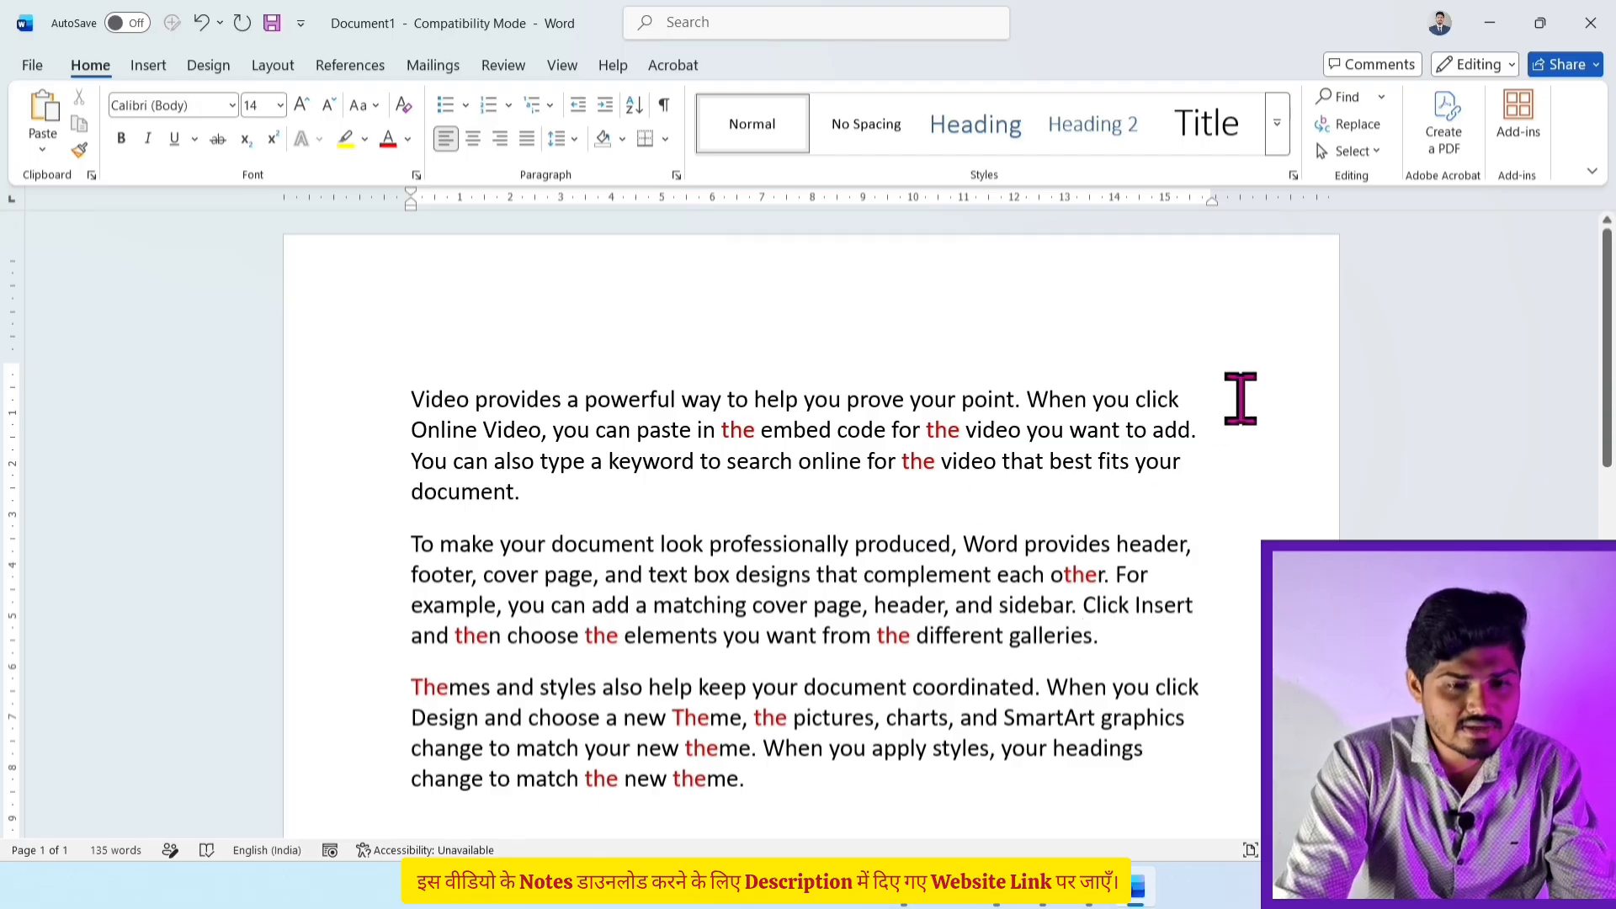
# Step: Select all 13 "the" matches in the main document with Advanced Find and recolour them black
pyautogui.click(1381, 98)
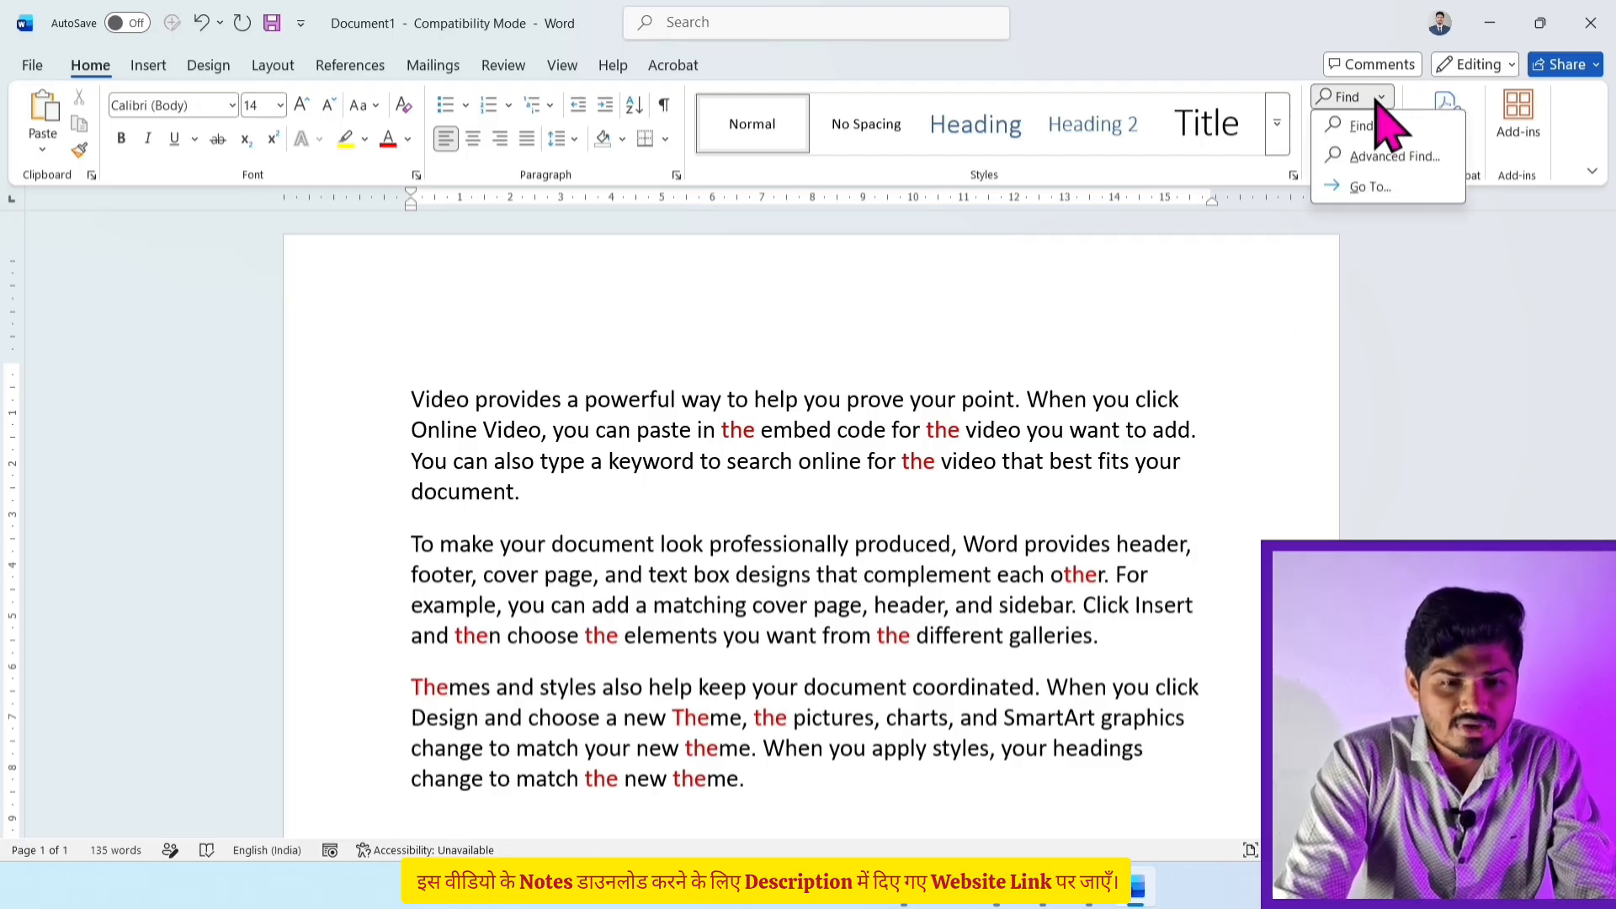
pyautogui.click(1388, 158)
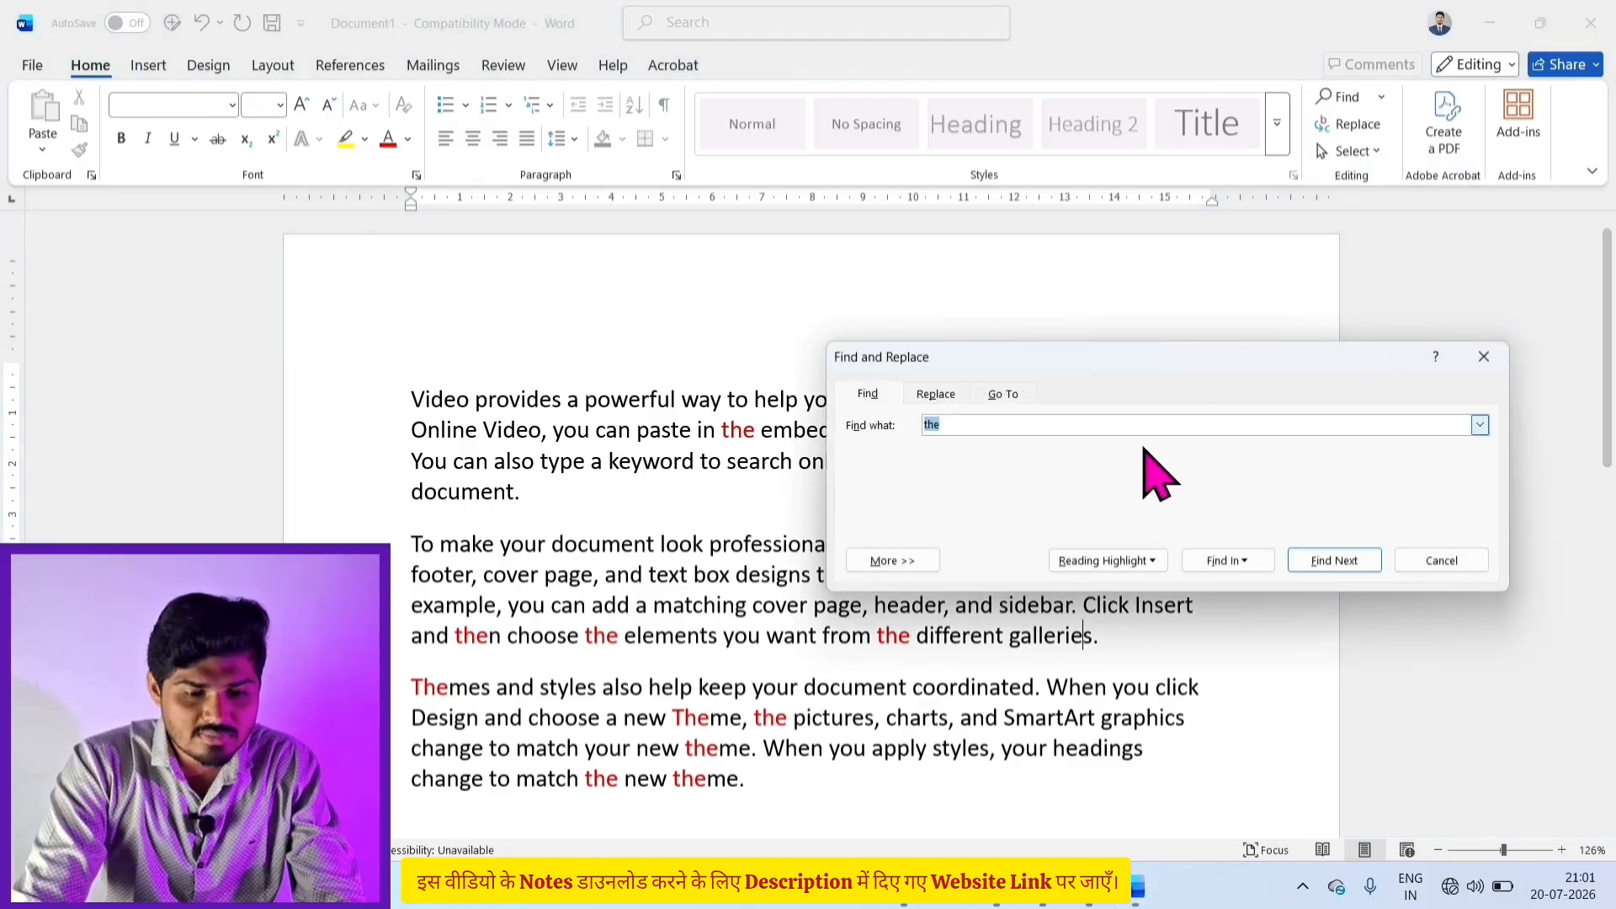
pyautogui.click(1236, 560)
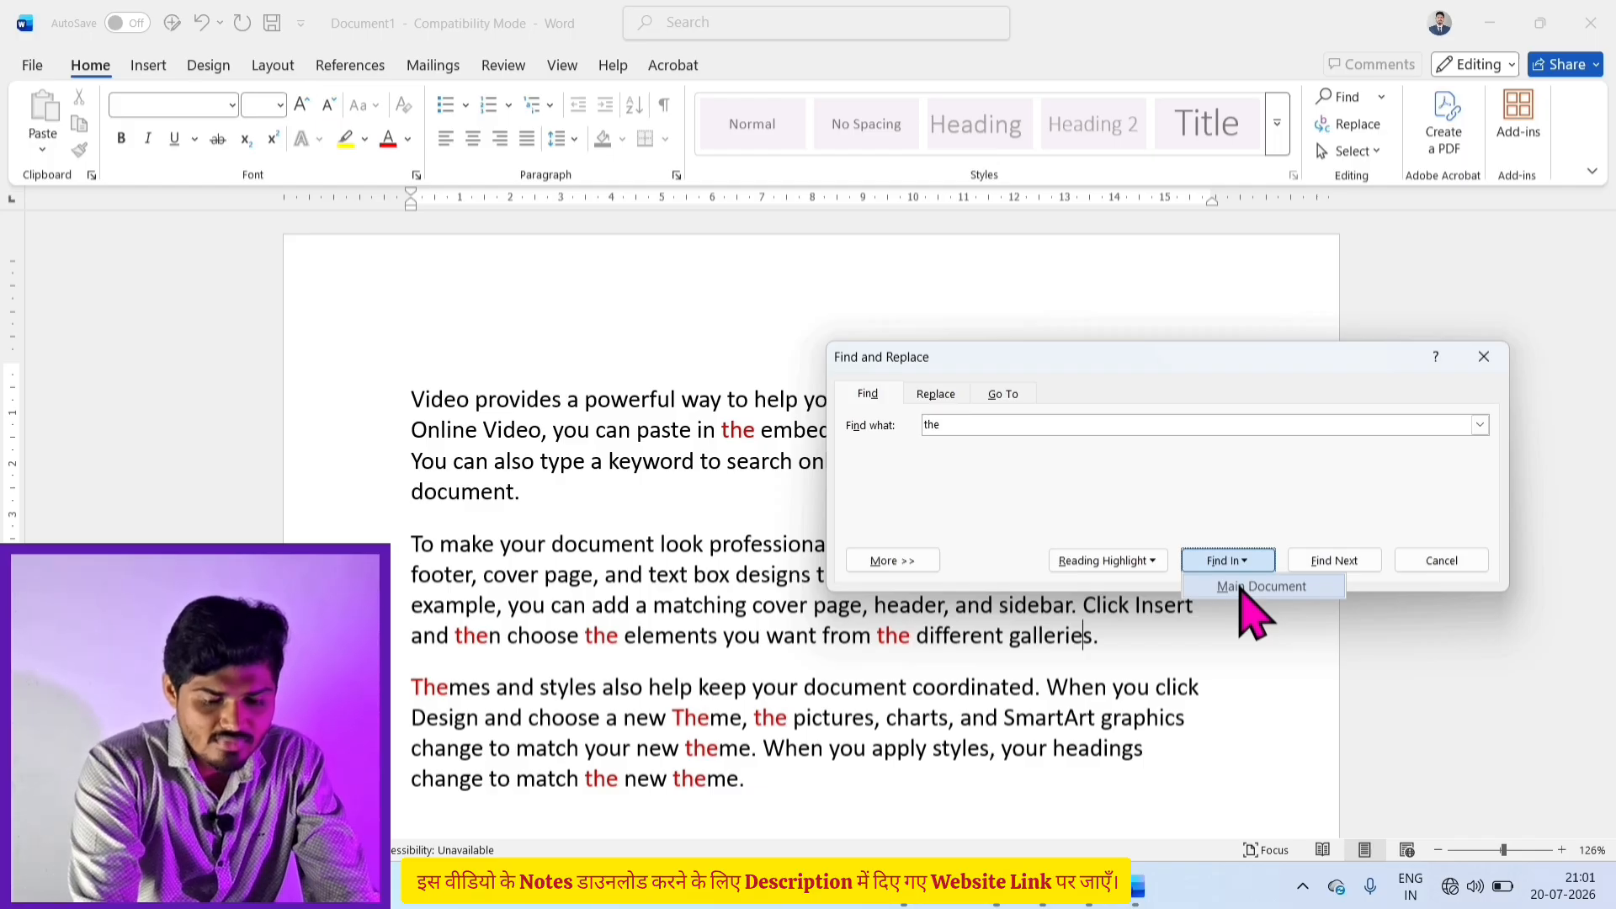
pyautogui.click(1241, 589)
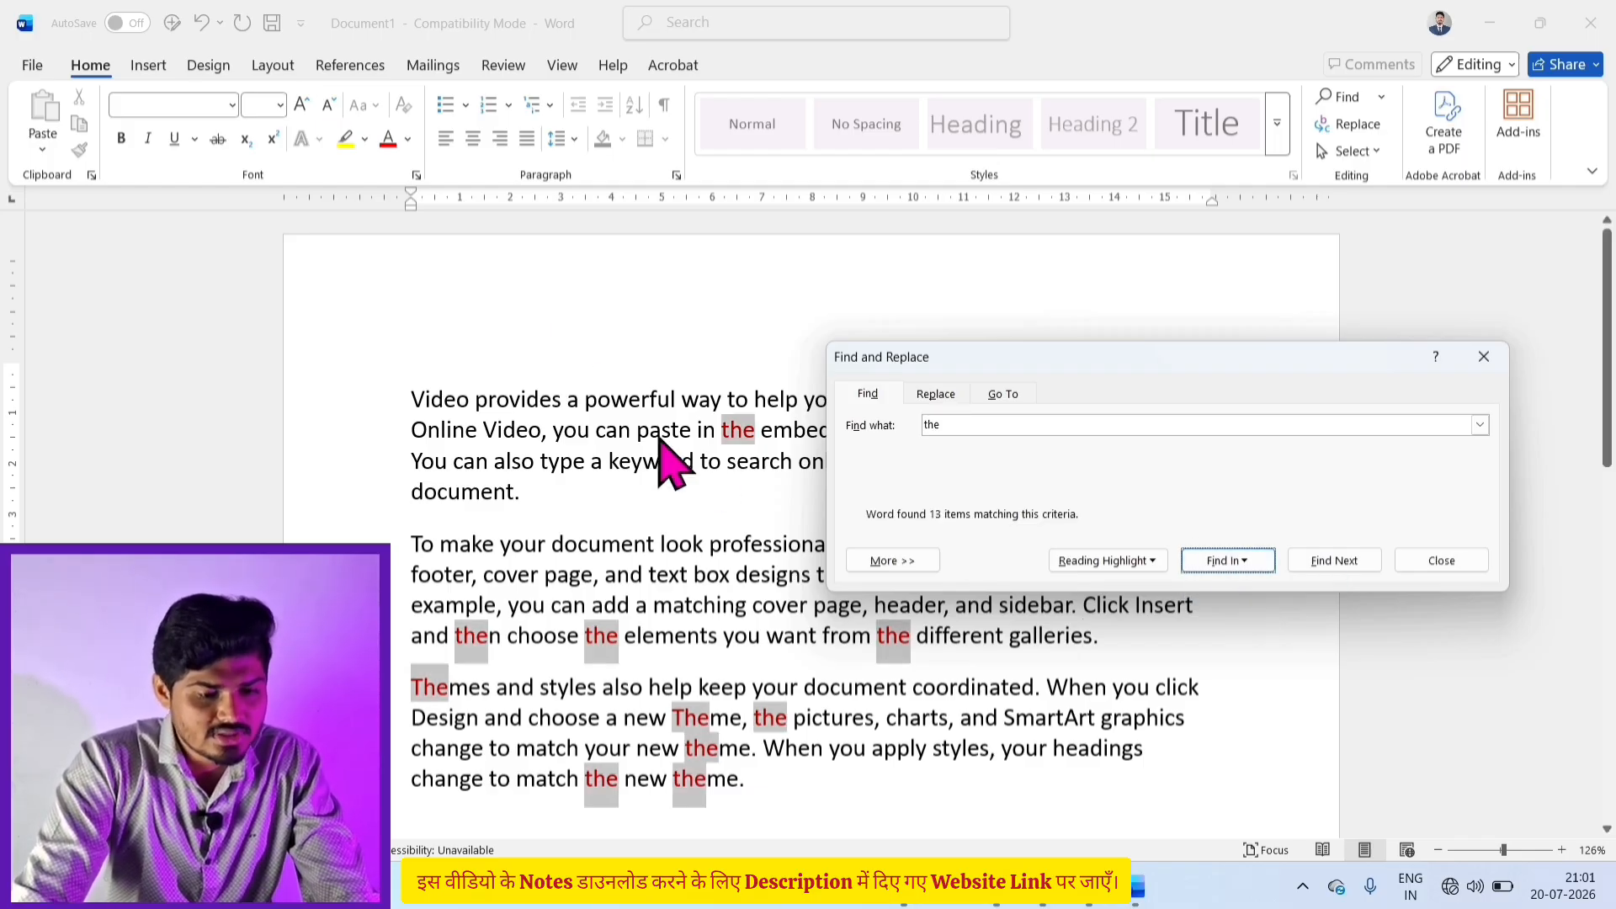
pyautogui.click(408, 142)
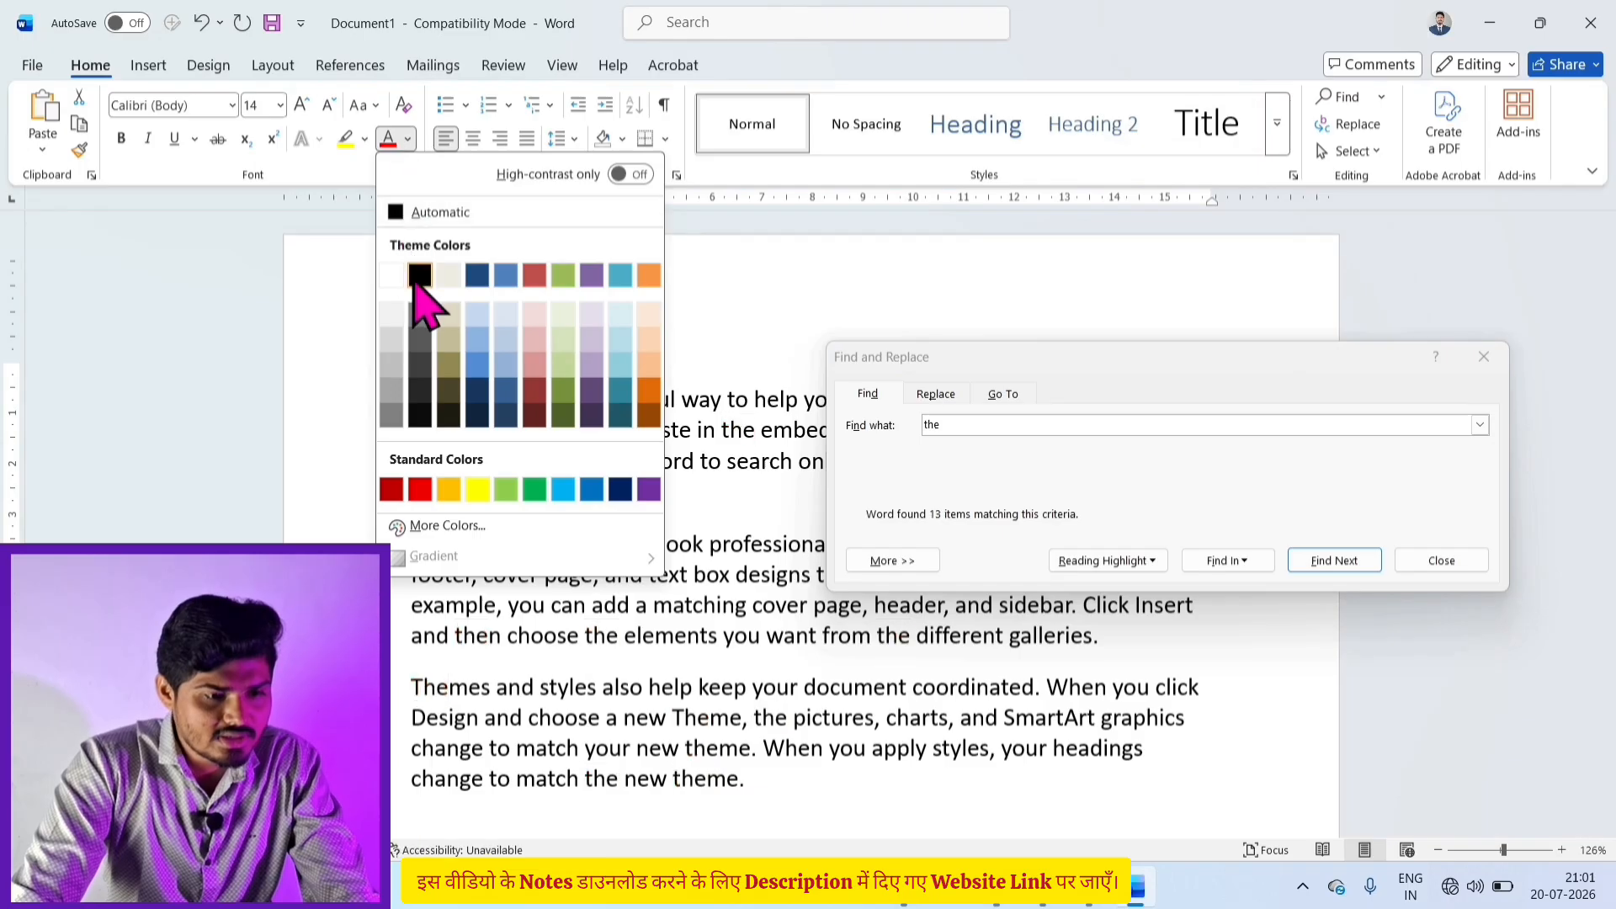
pyautogui.click(420, 275)
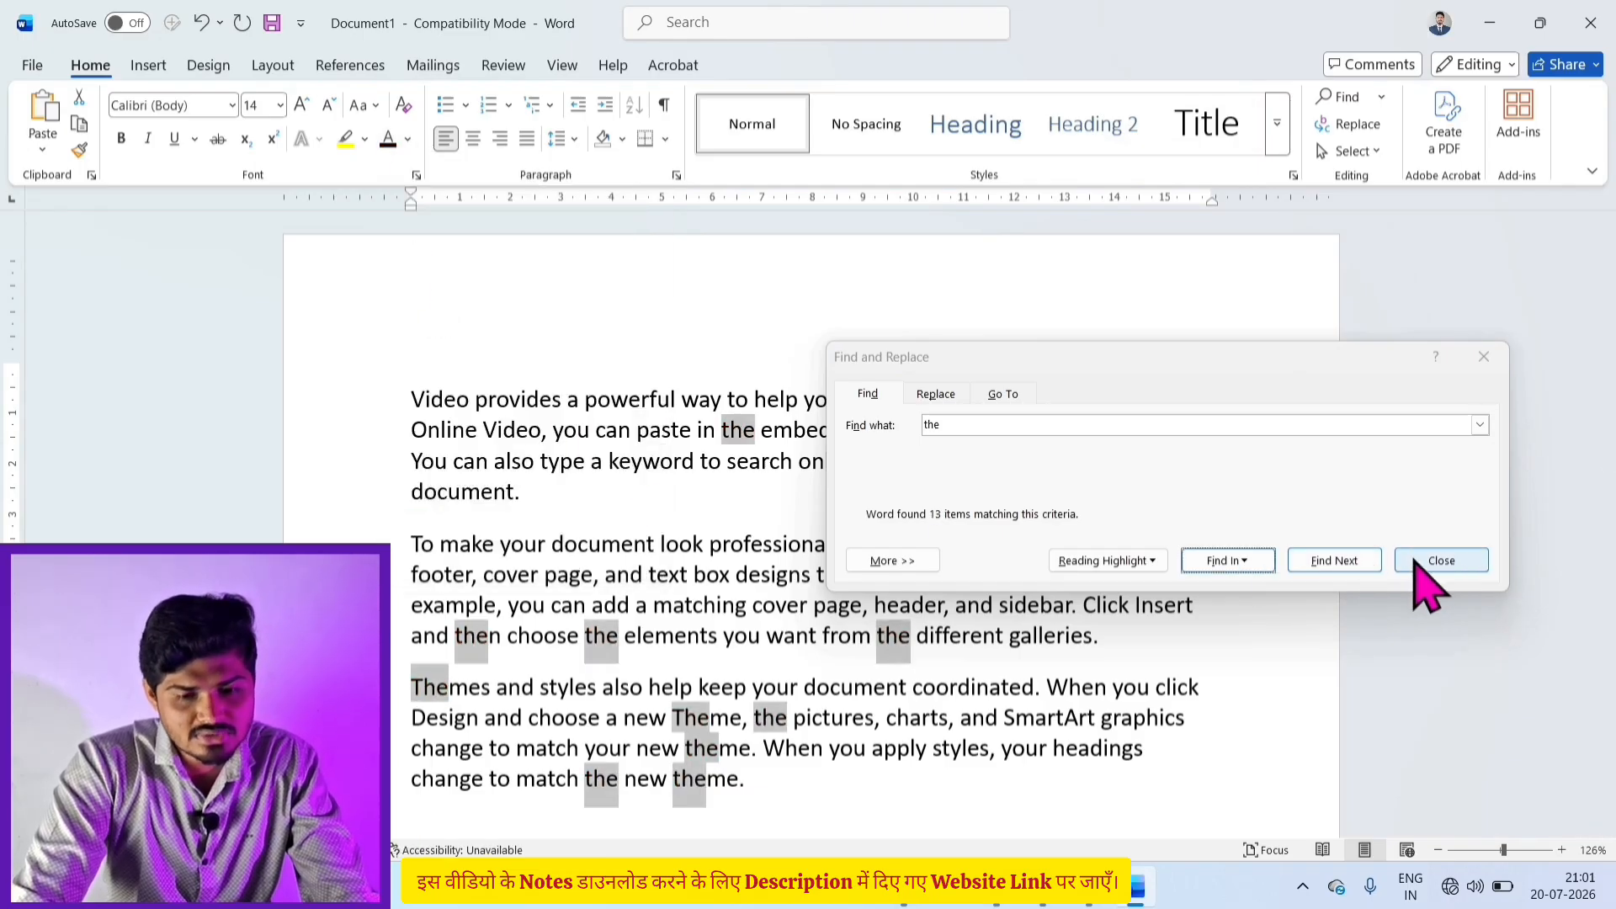
pyautogui.click(1435, 564)
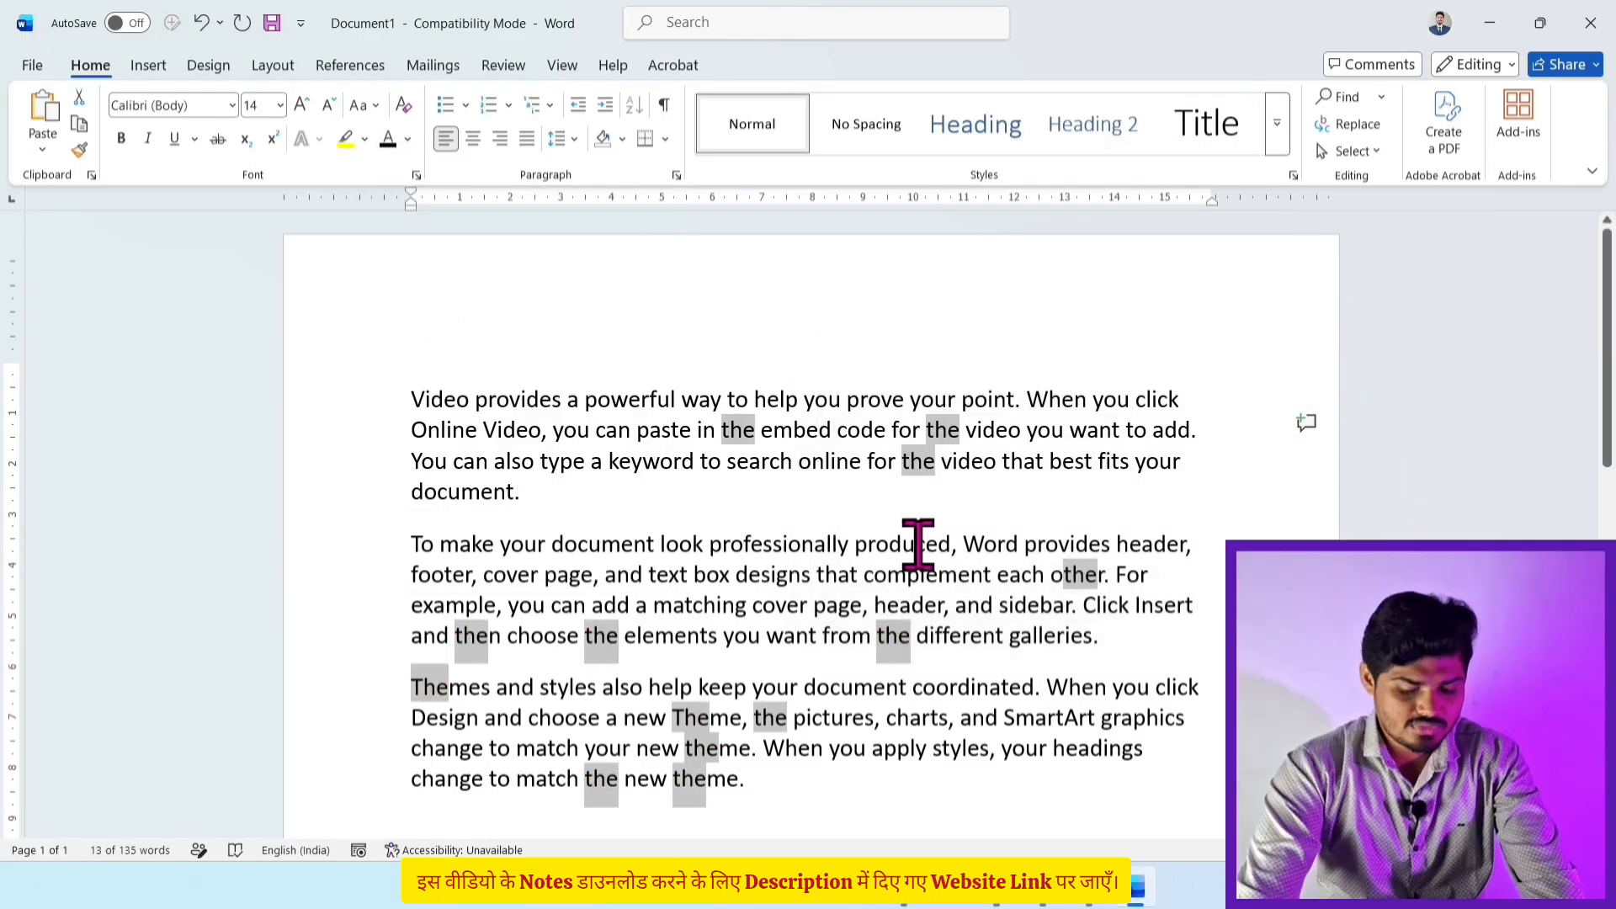
# Step: Clear the match selection and open the Find drop-down options in the four-page document
pyautogui.click(918, 544)
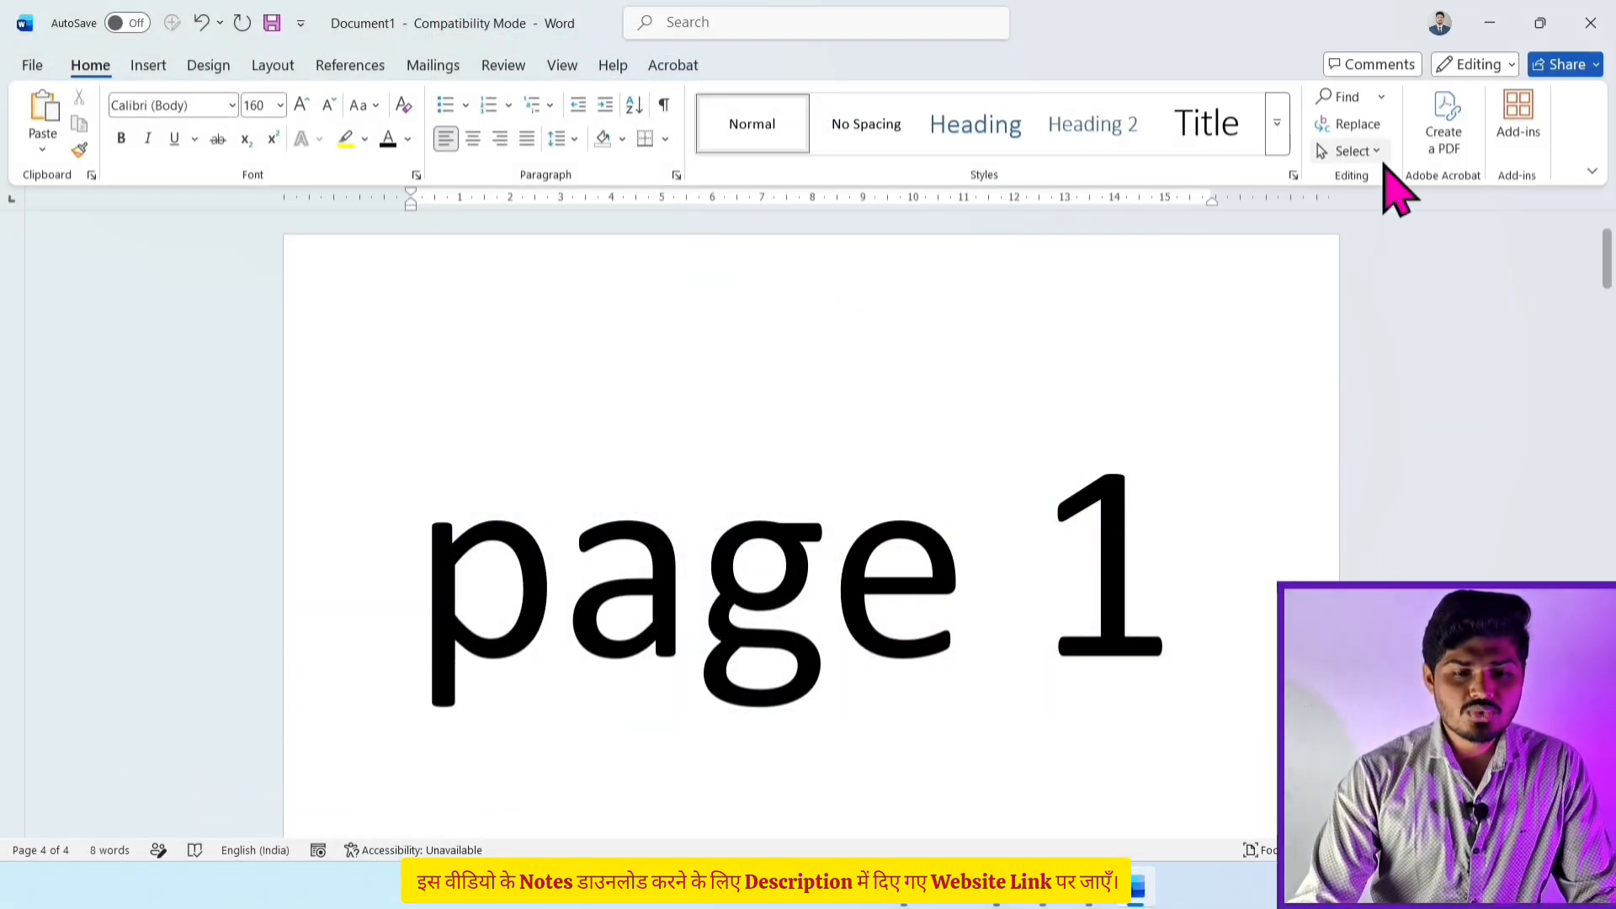
pyautogui.click(1381, 101)
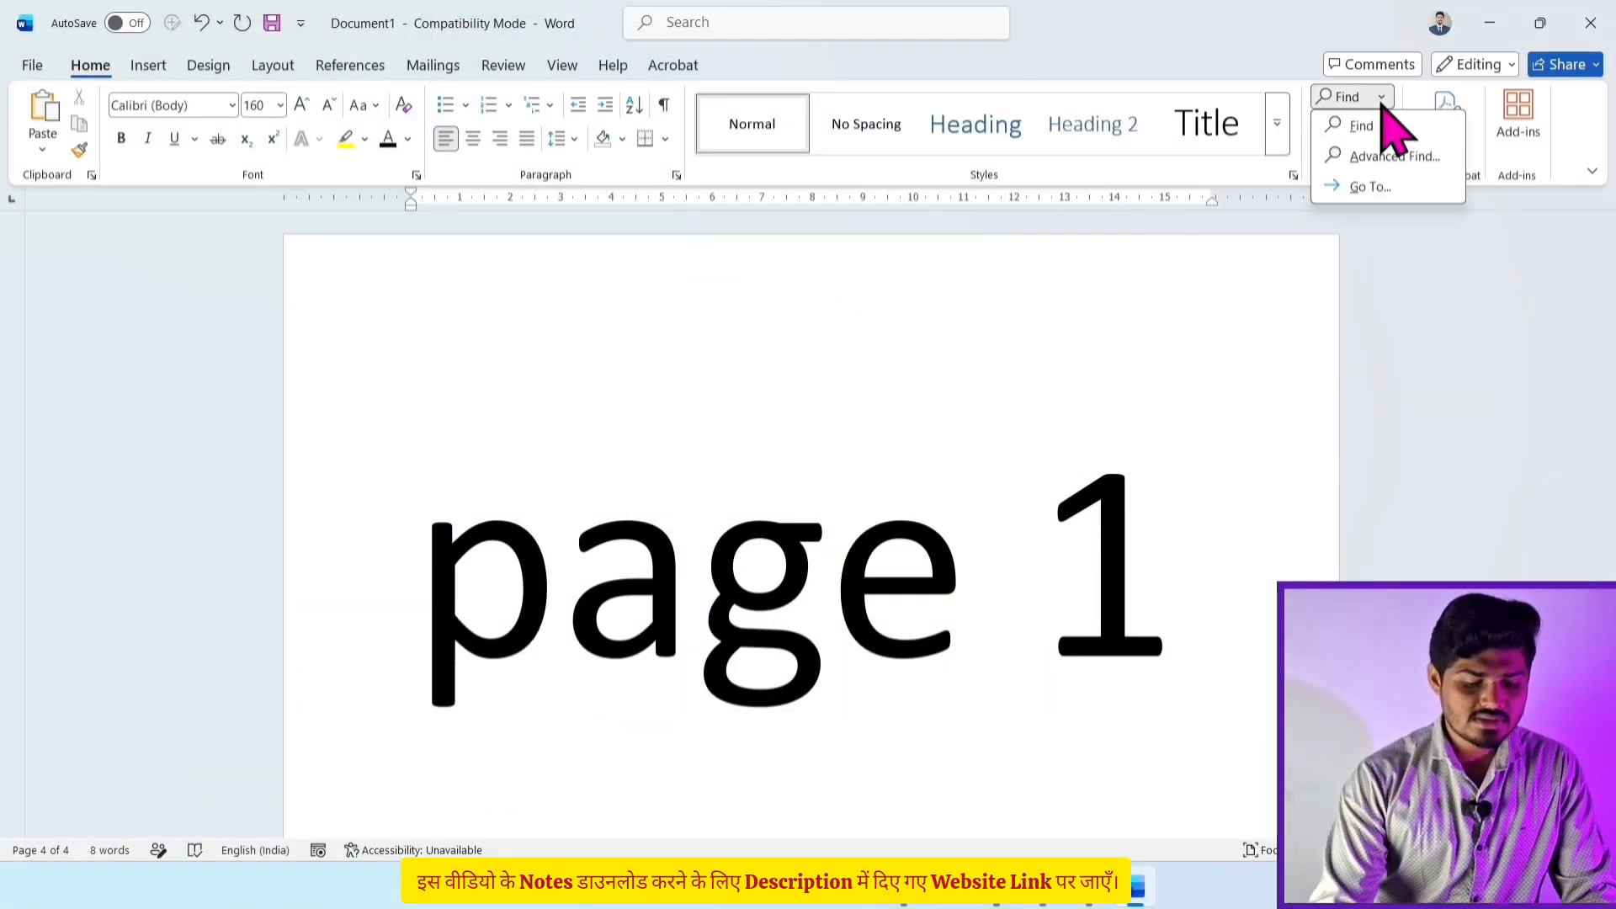
# Step: In Go To, try the section, line, bookmark, comment and footnote targets, then settle on Page
pyautogui.click(1410, 188)
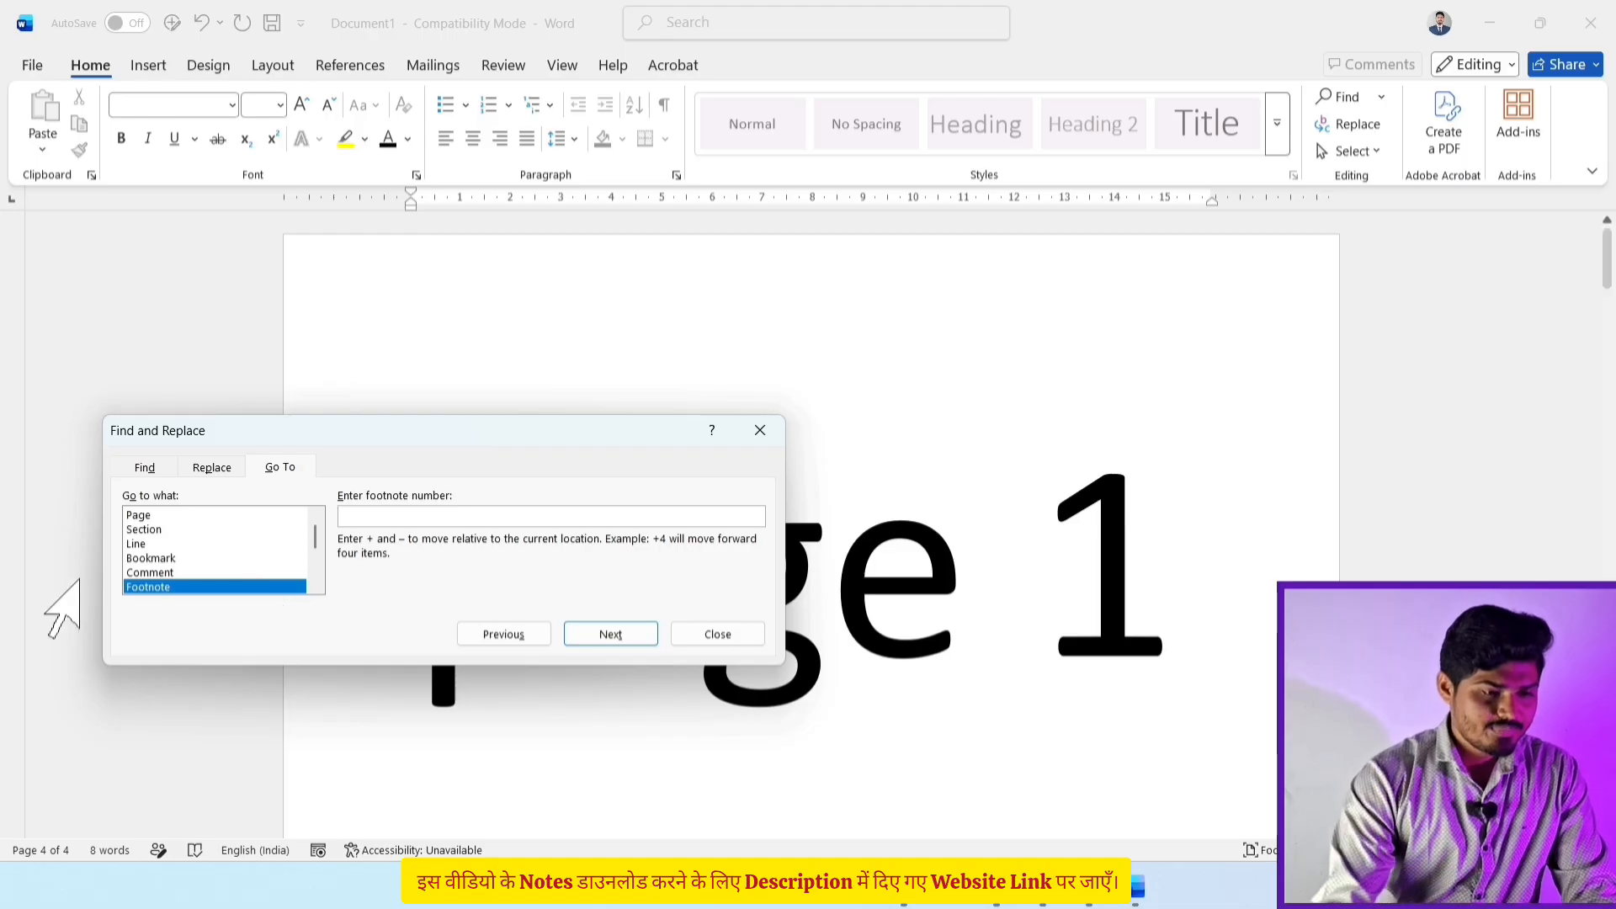
pyautogui.click(156, 515)
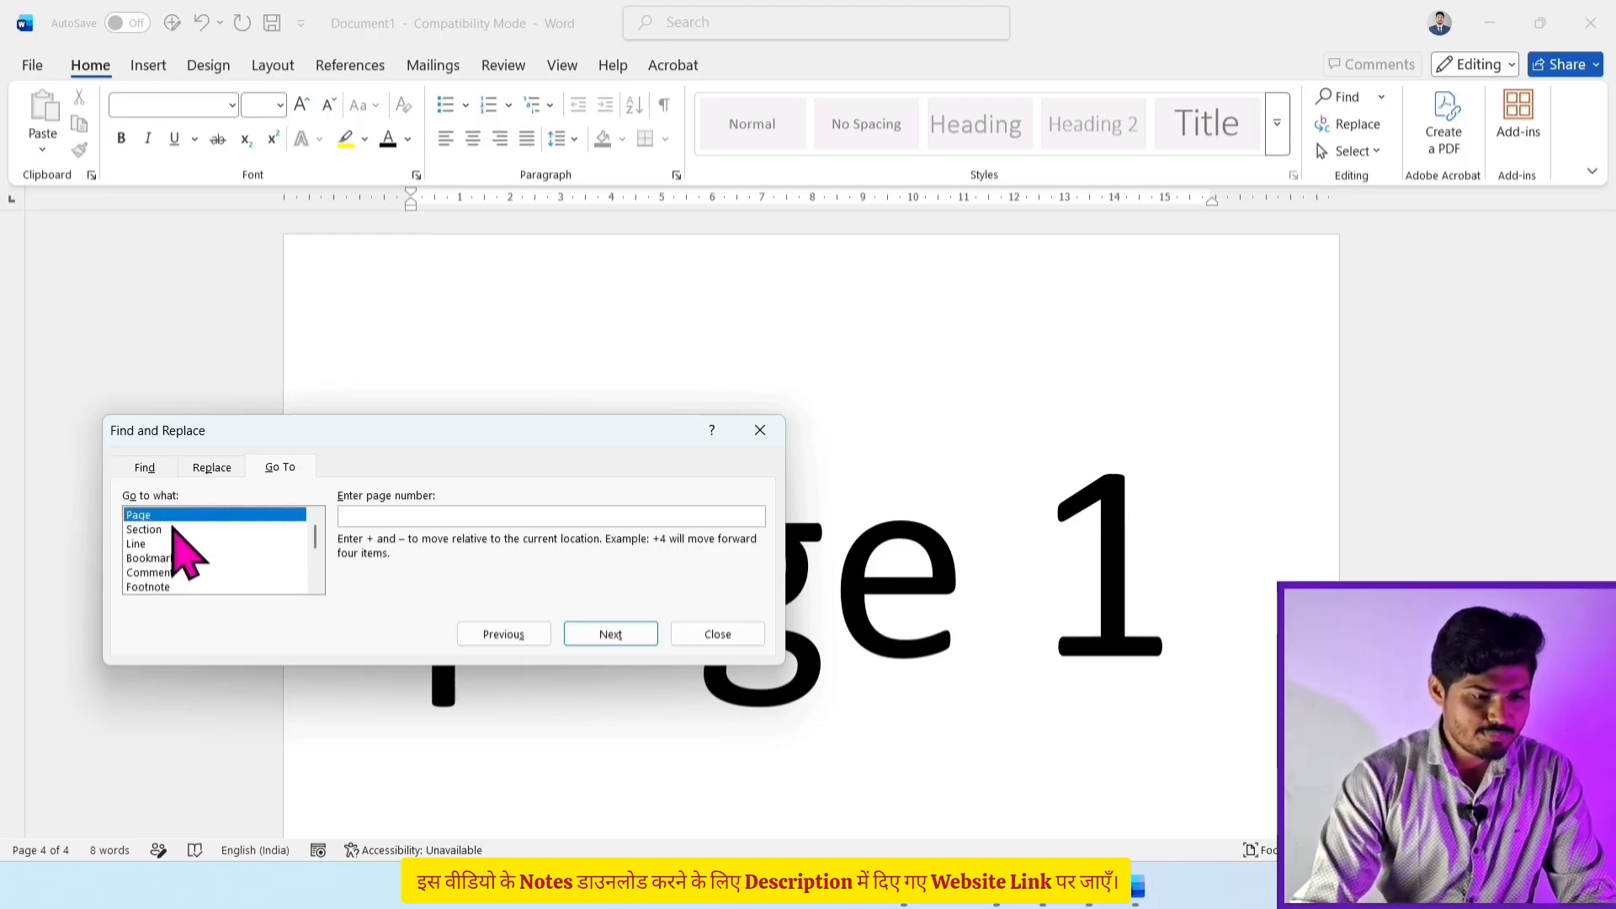
pyautogui.click(173, 530)
pyautogui.click(174, 546)
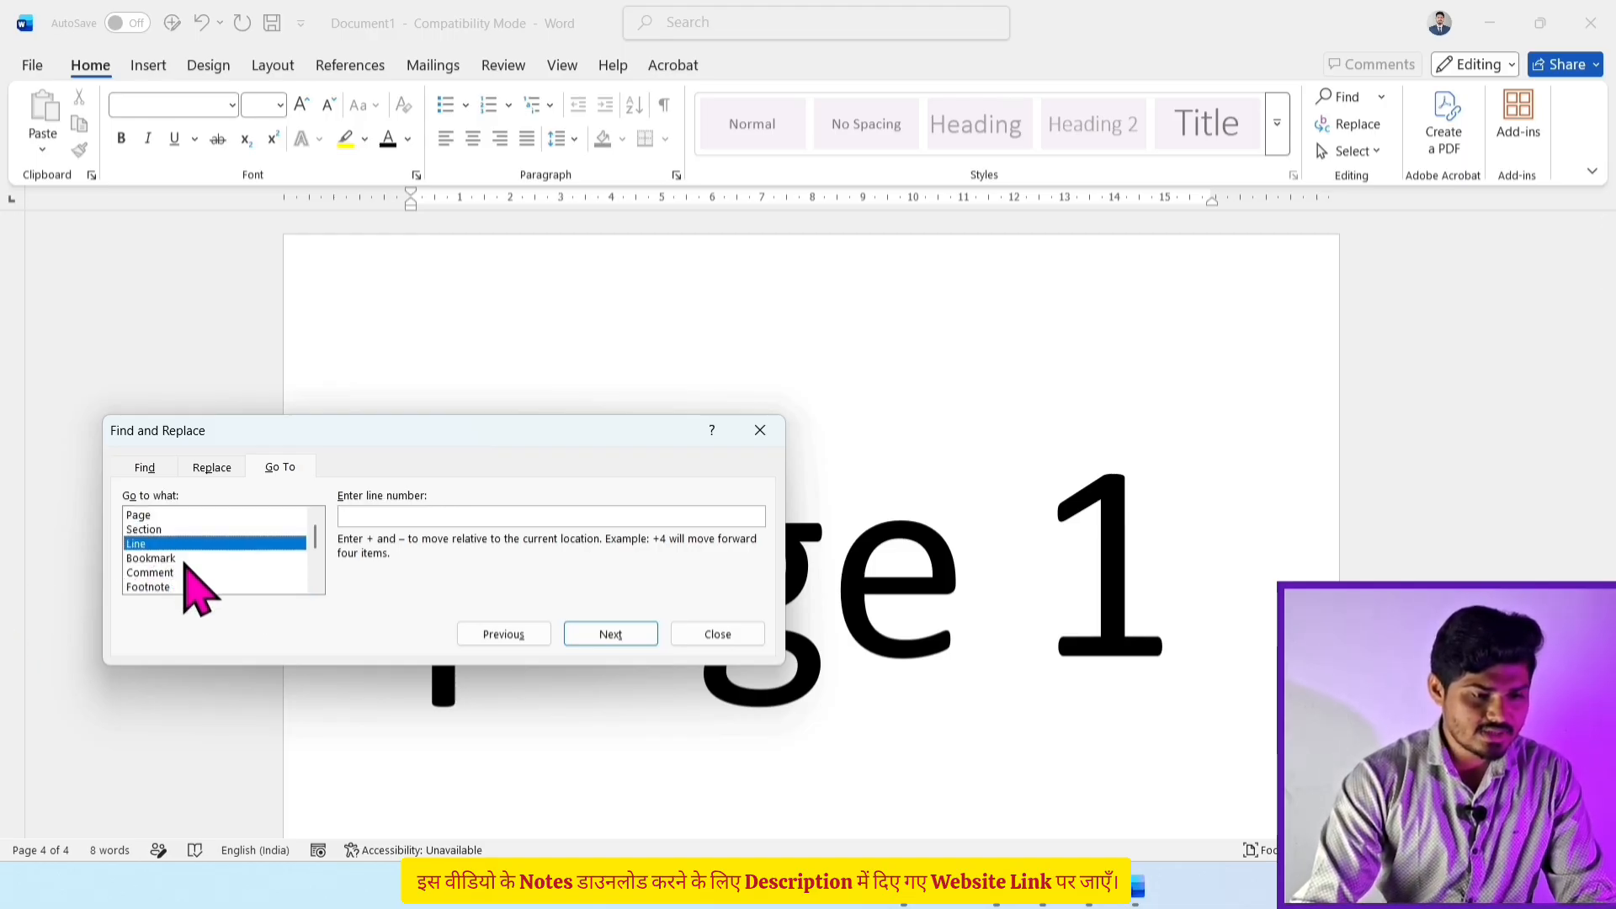
pyautogui.click(180, 559)
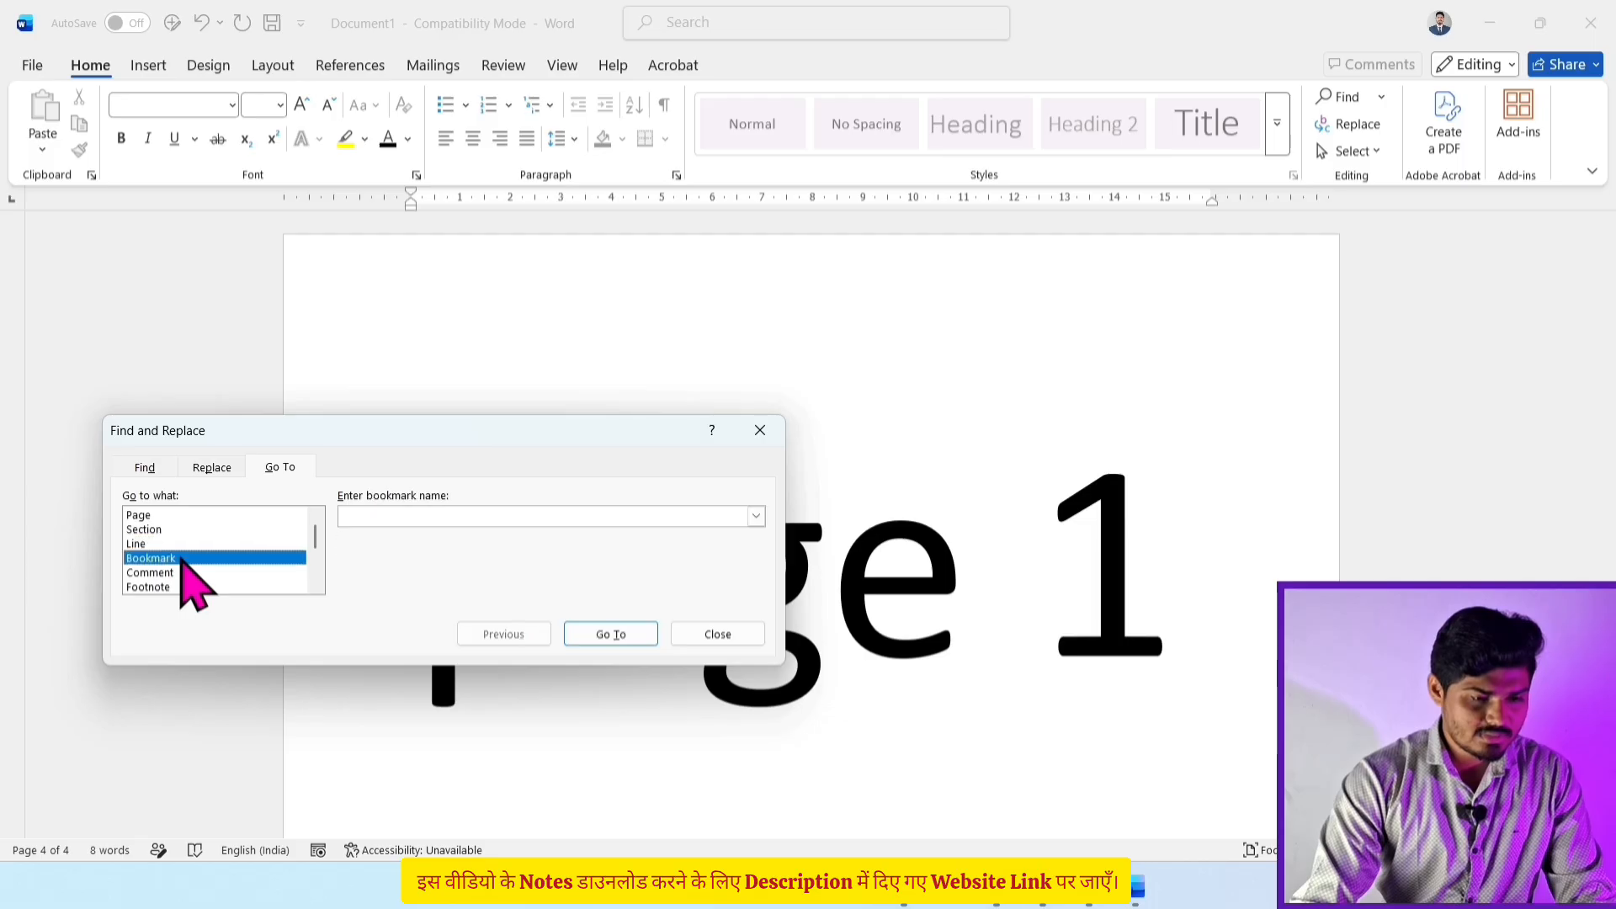
pyautogui.click(175, 574)
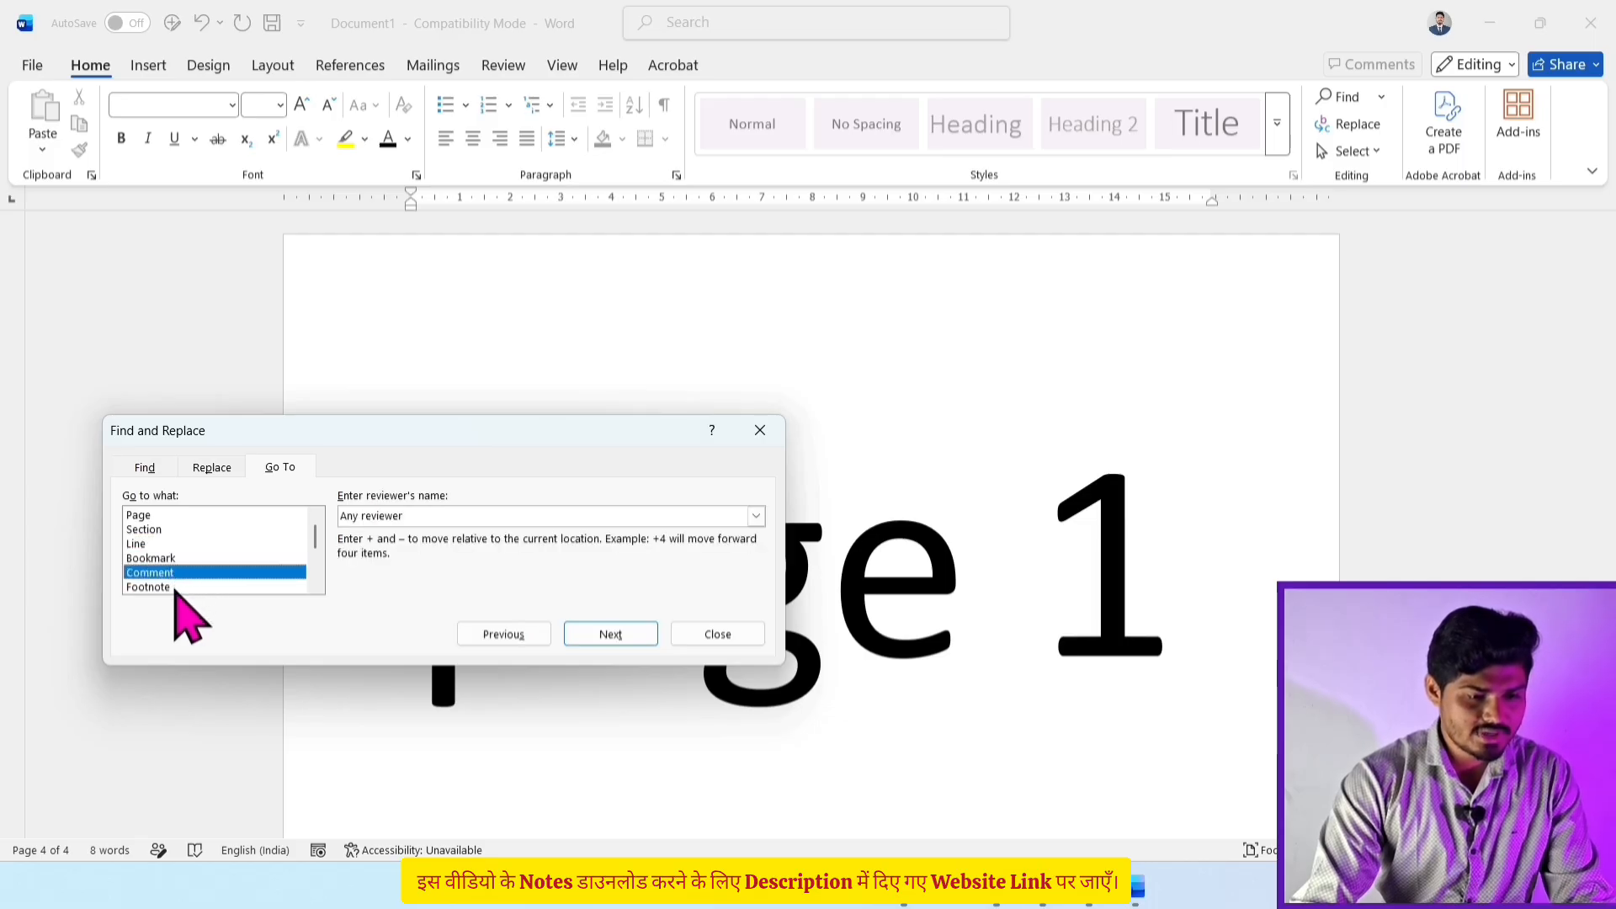
pyautogui.click(175, 589)
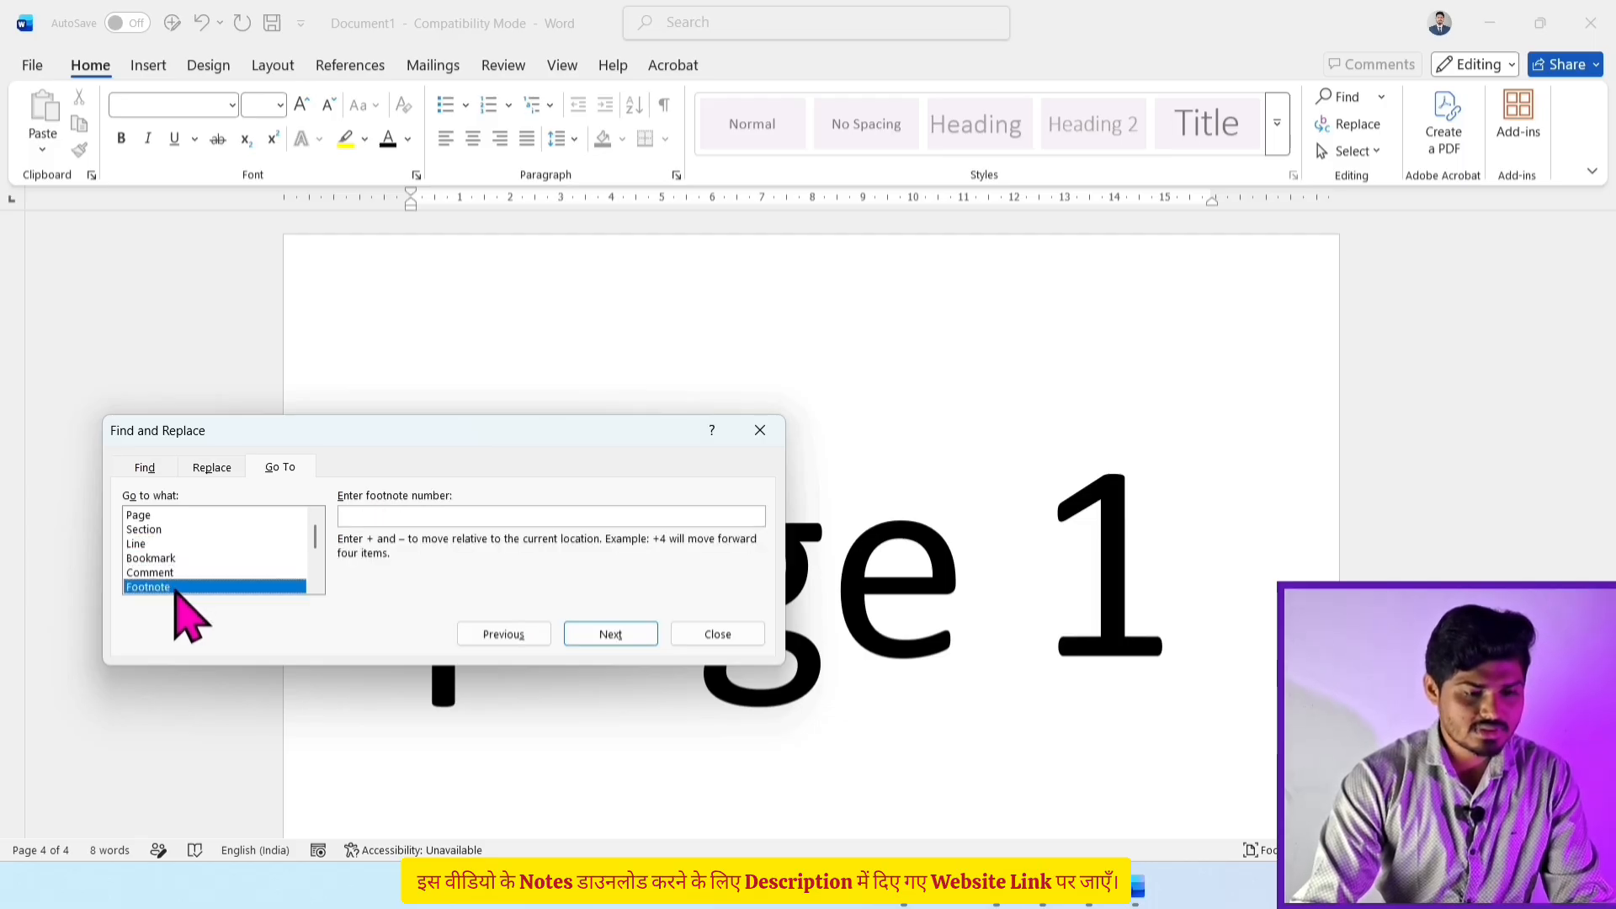
pyautogui.click(179, 517)
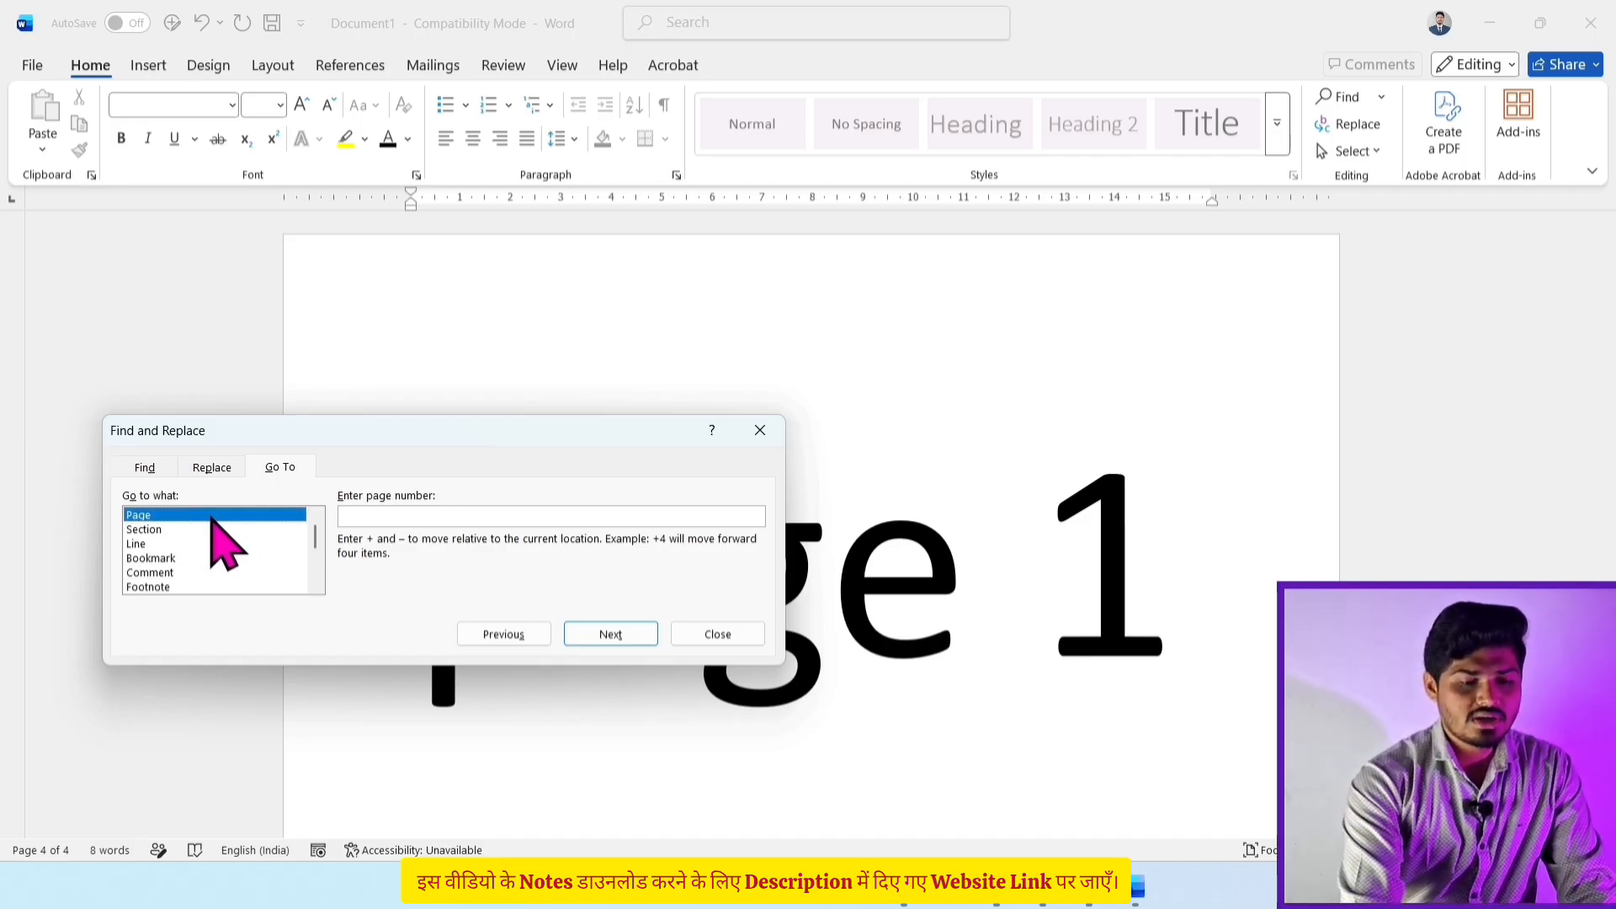
pyautogui.scroll(-10, 1036, 513)
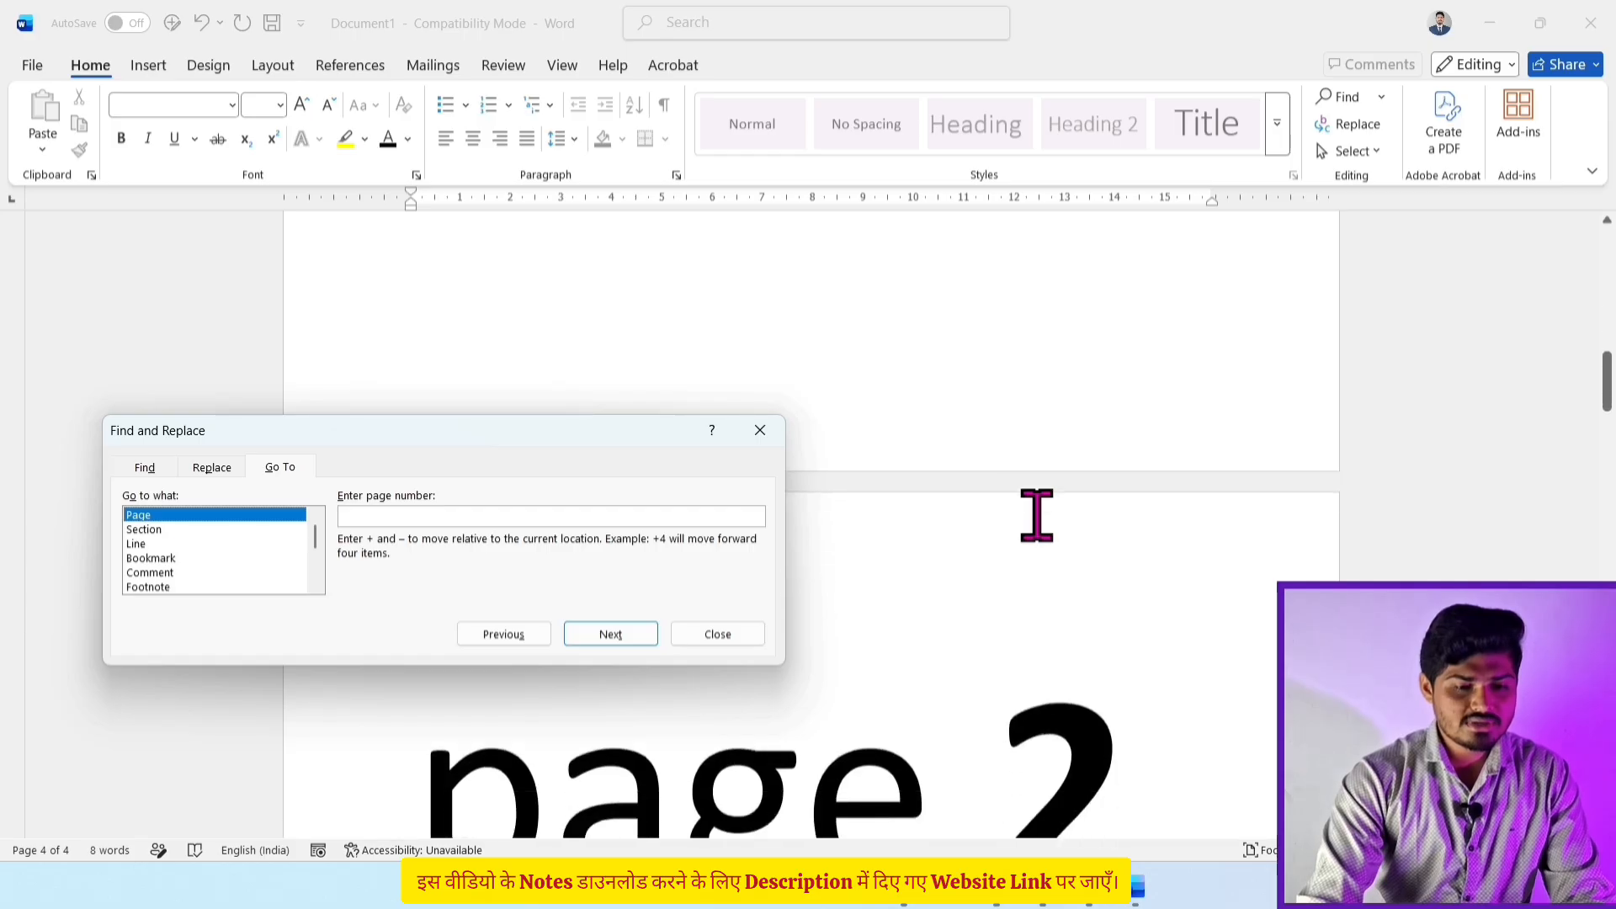
pyautogui.scroll(-12, 1036, 515)
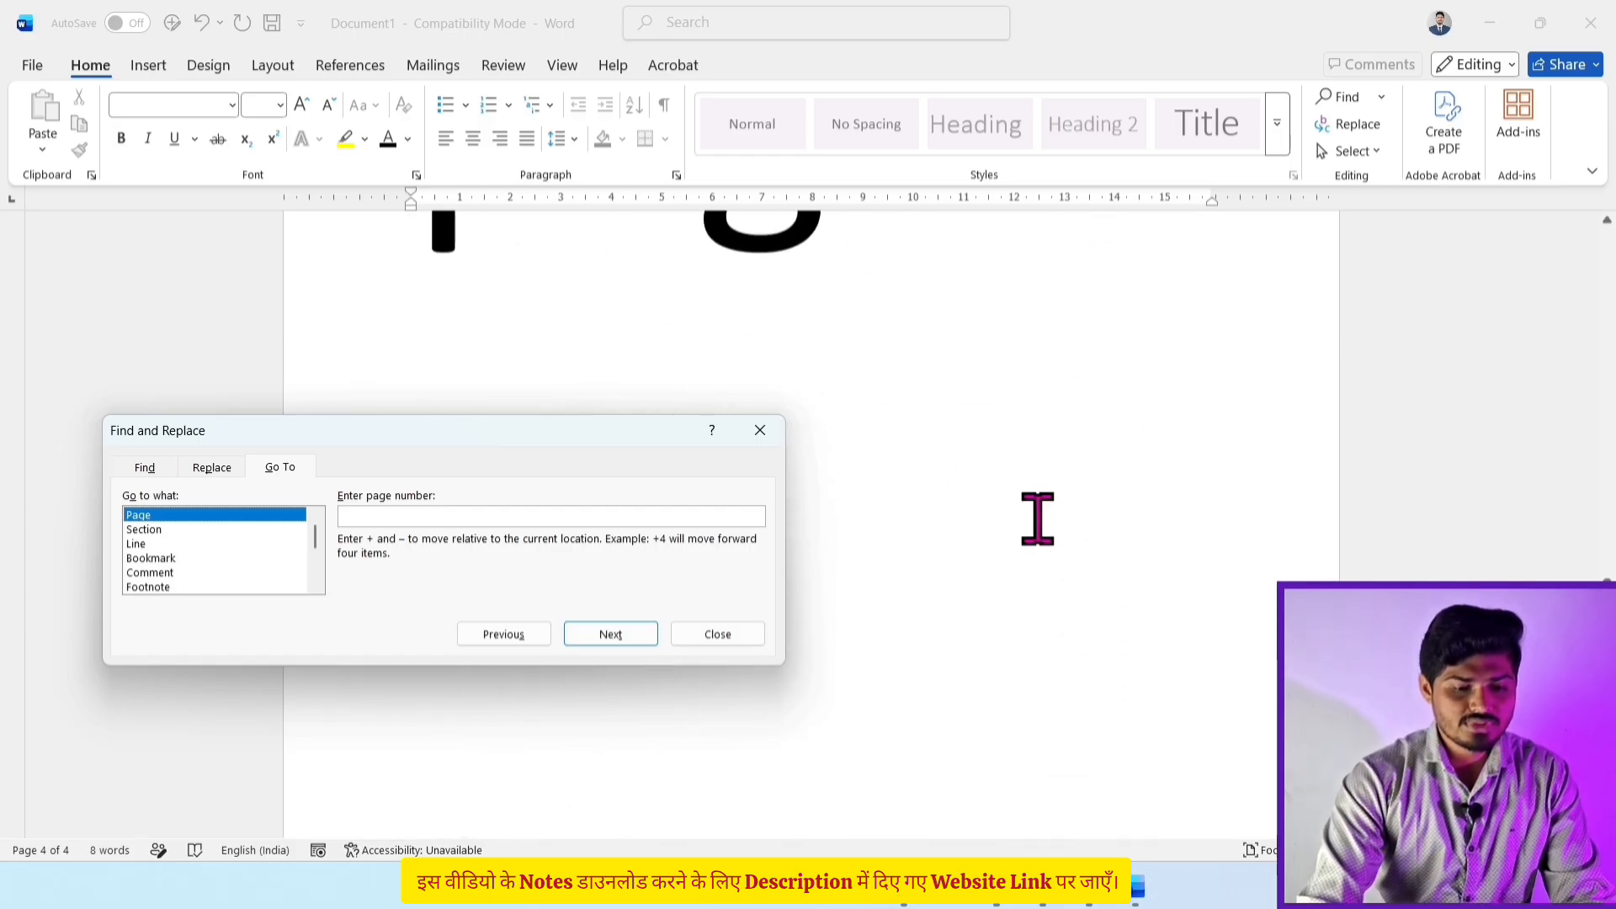
pyautogui.scroll(-6, 1037, 518)
pyautogui.scroll(12, 1037, 518)
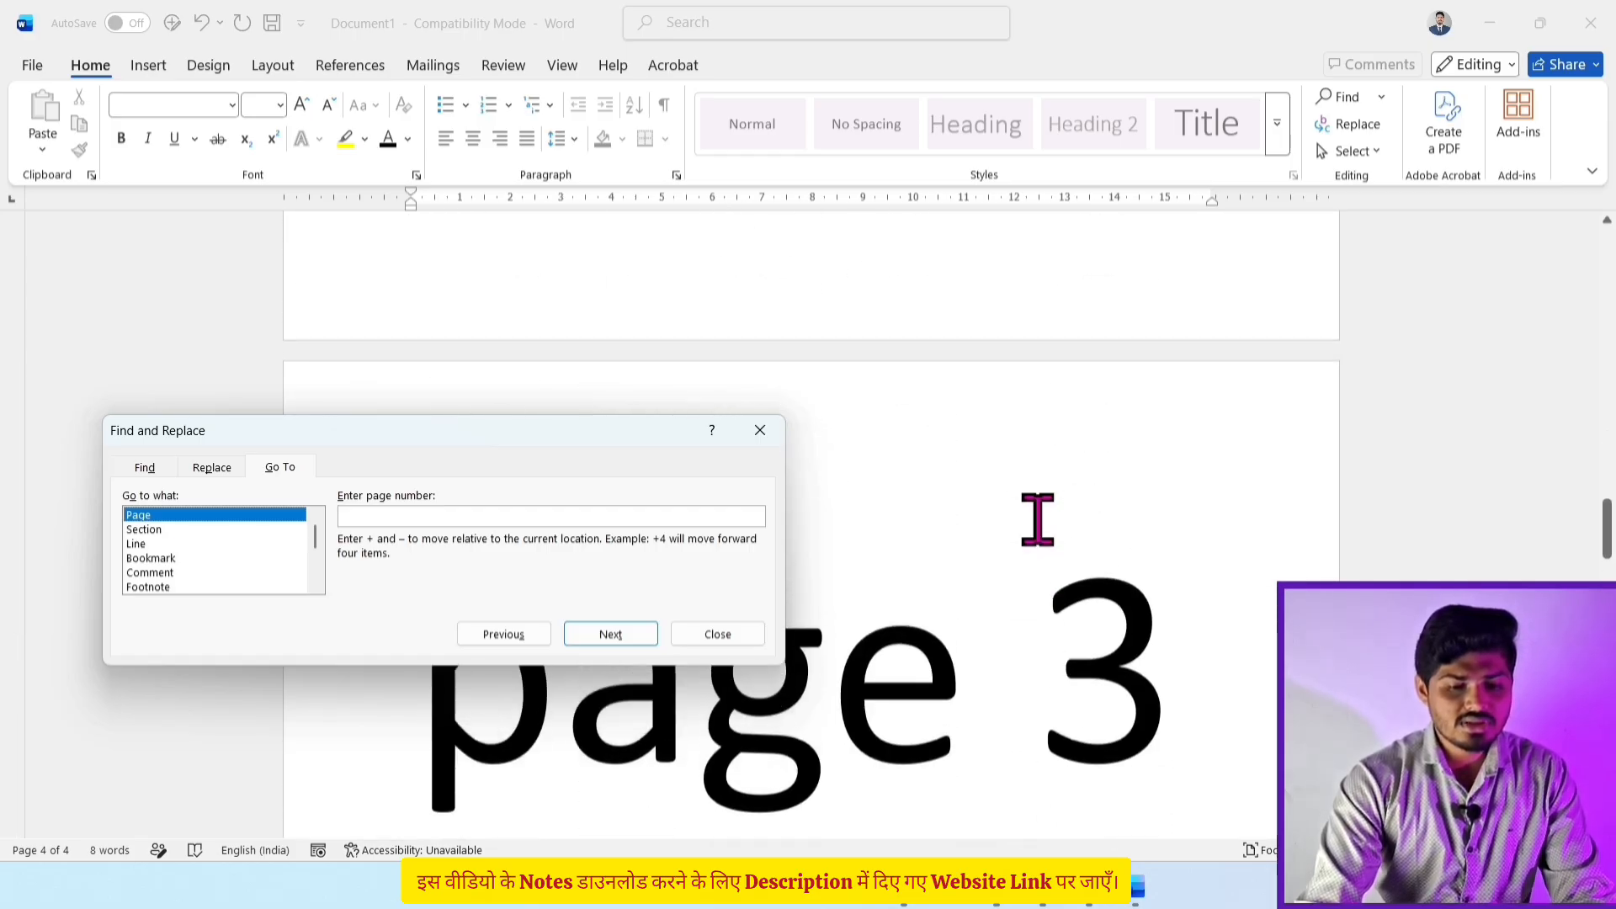
pyautogui.scroll(15, 1037, 517)
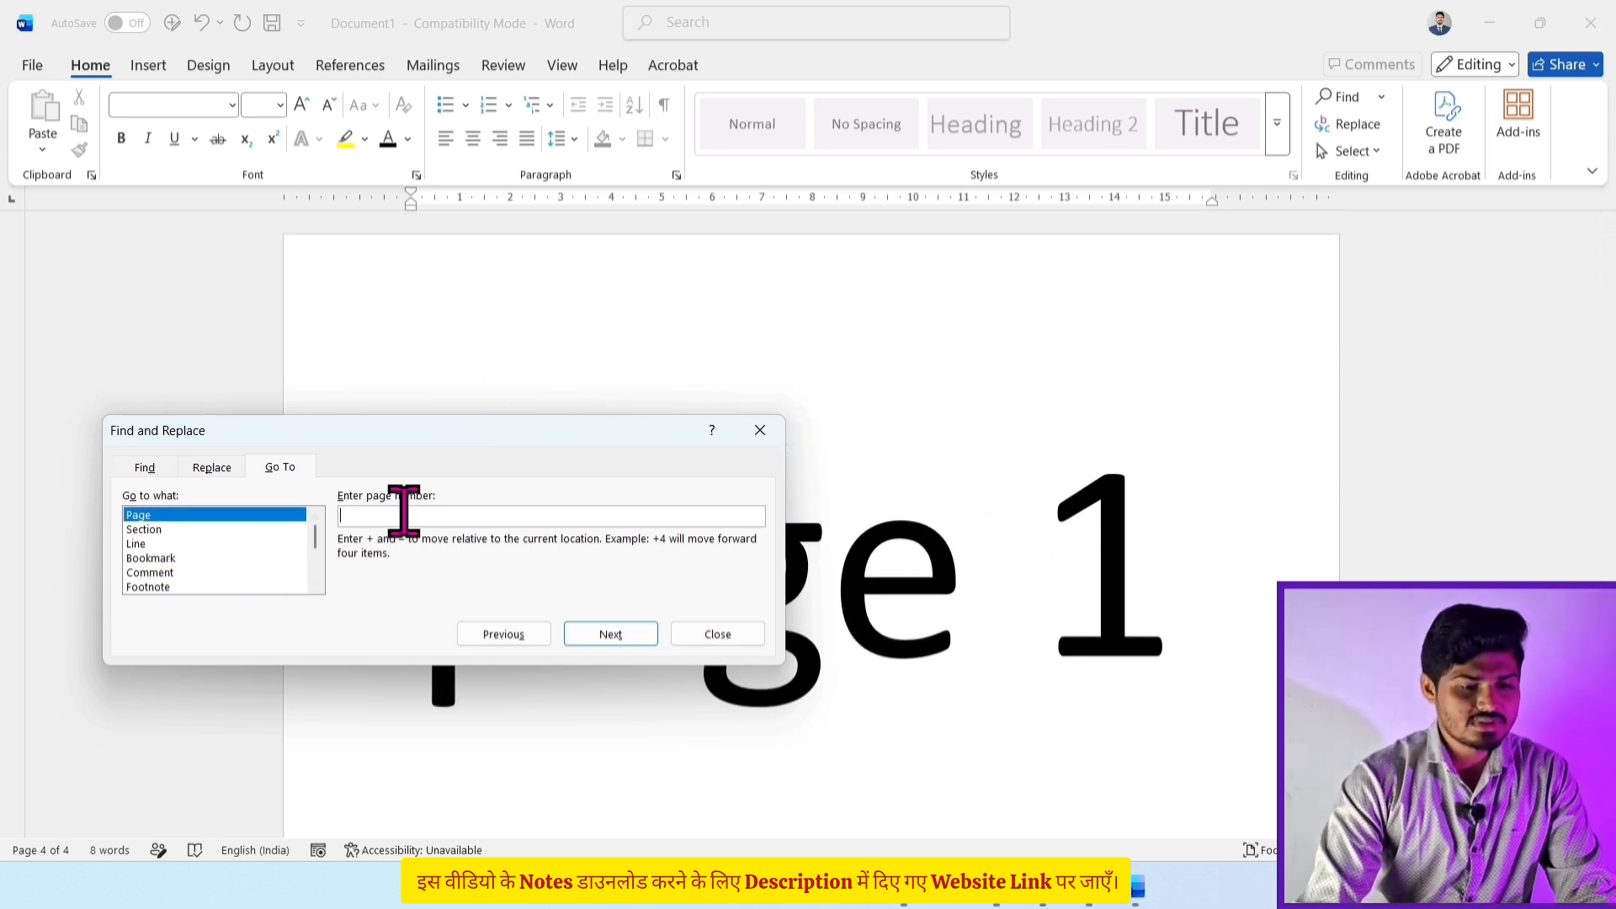
# Step: Jump to page 3, then back to page 1, using Go To
pyautogui.write('3')
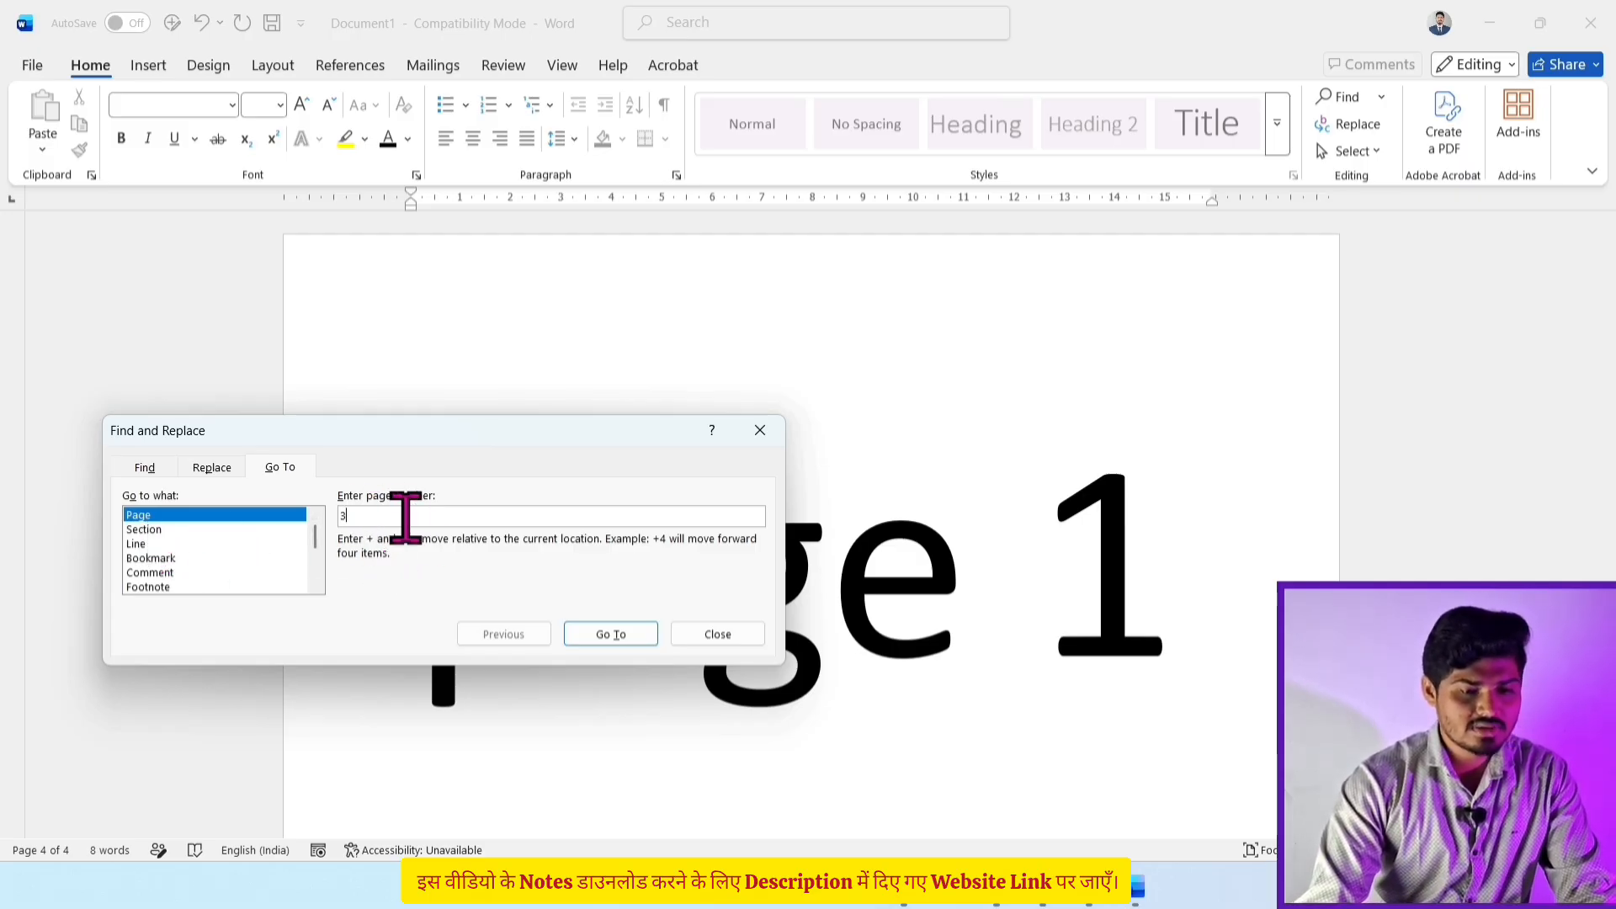
pyautogui.click(610, 636)
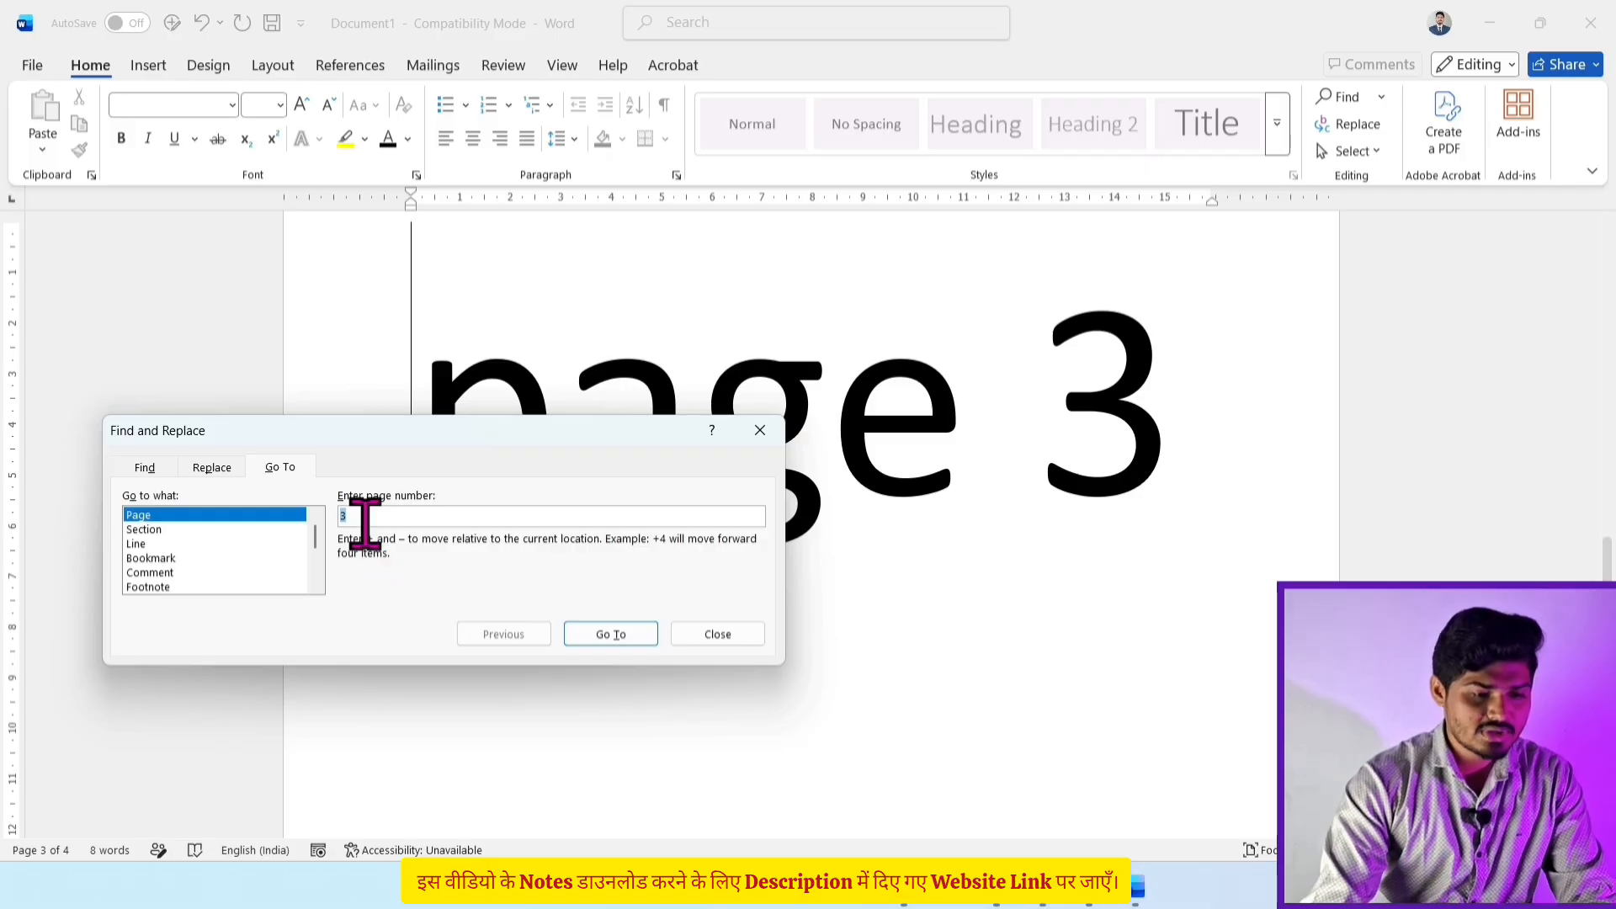
pyautogui.write('1')
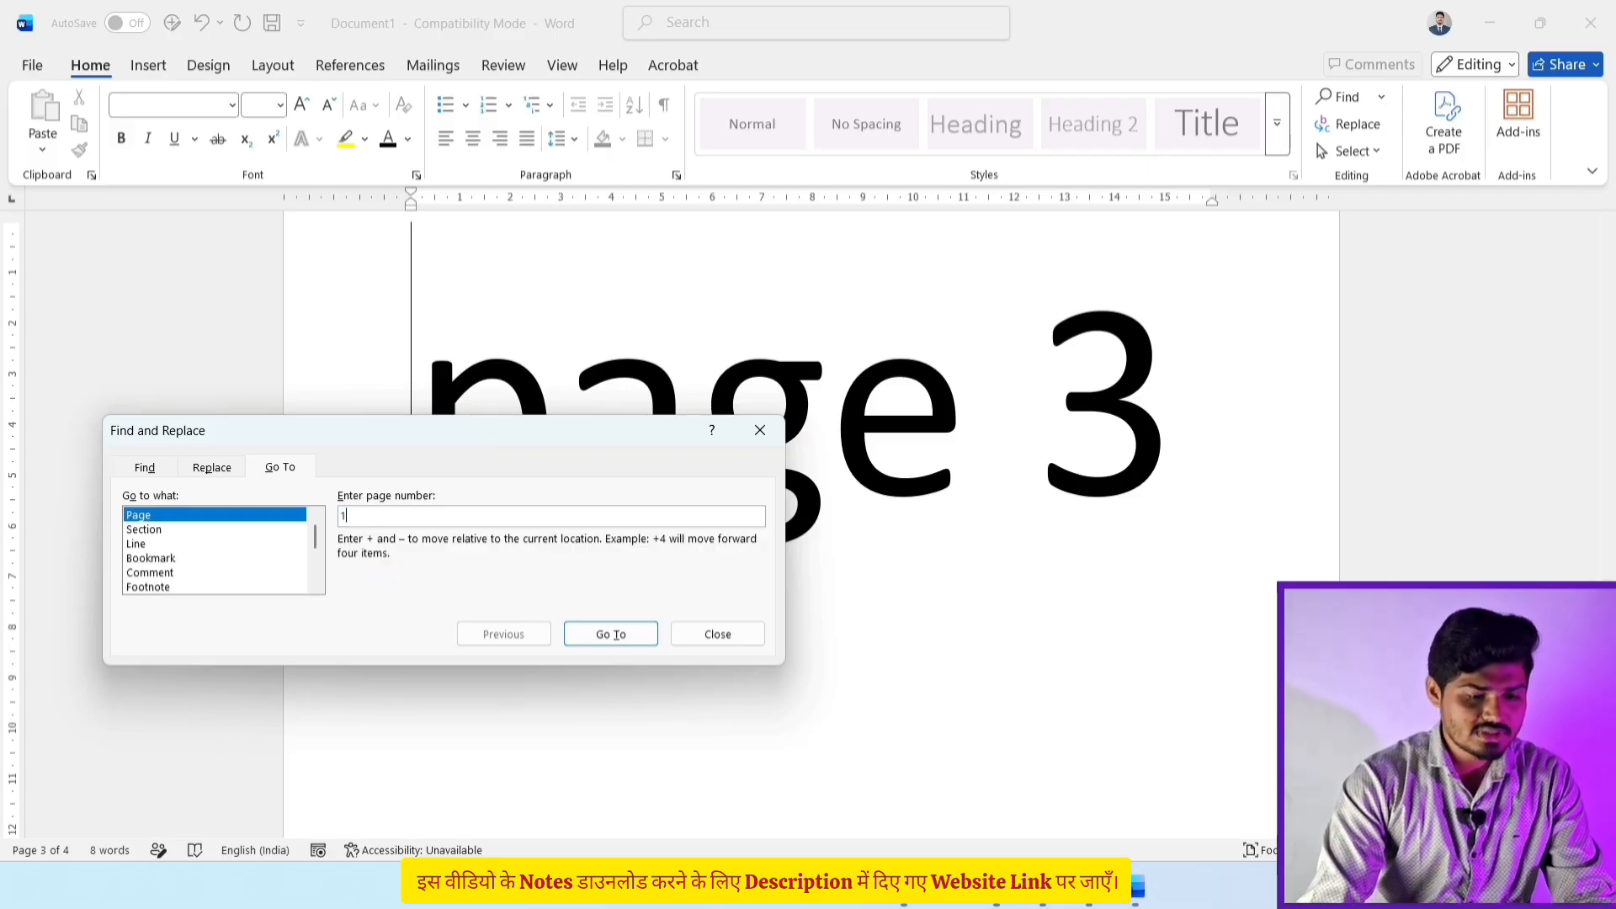
pyautogui.click(589, 637)
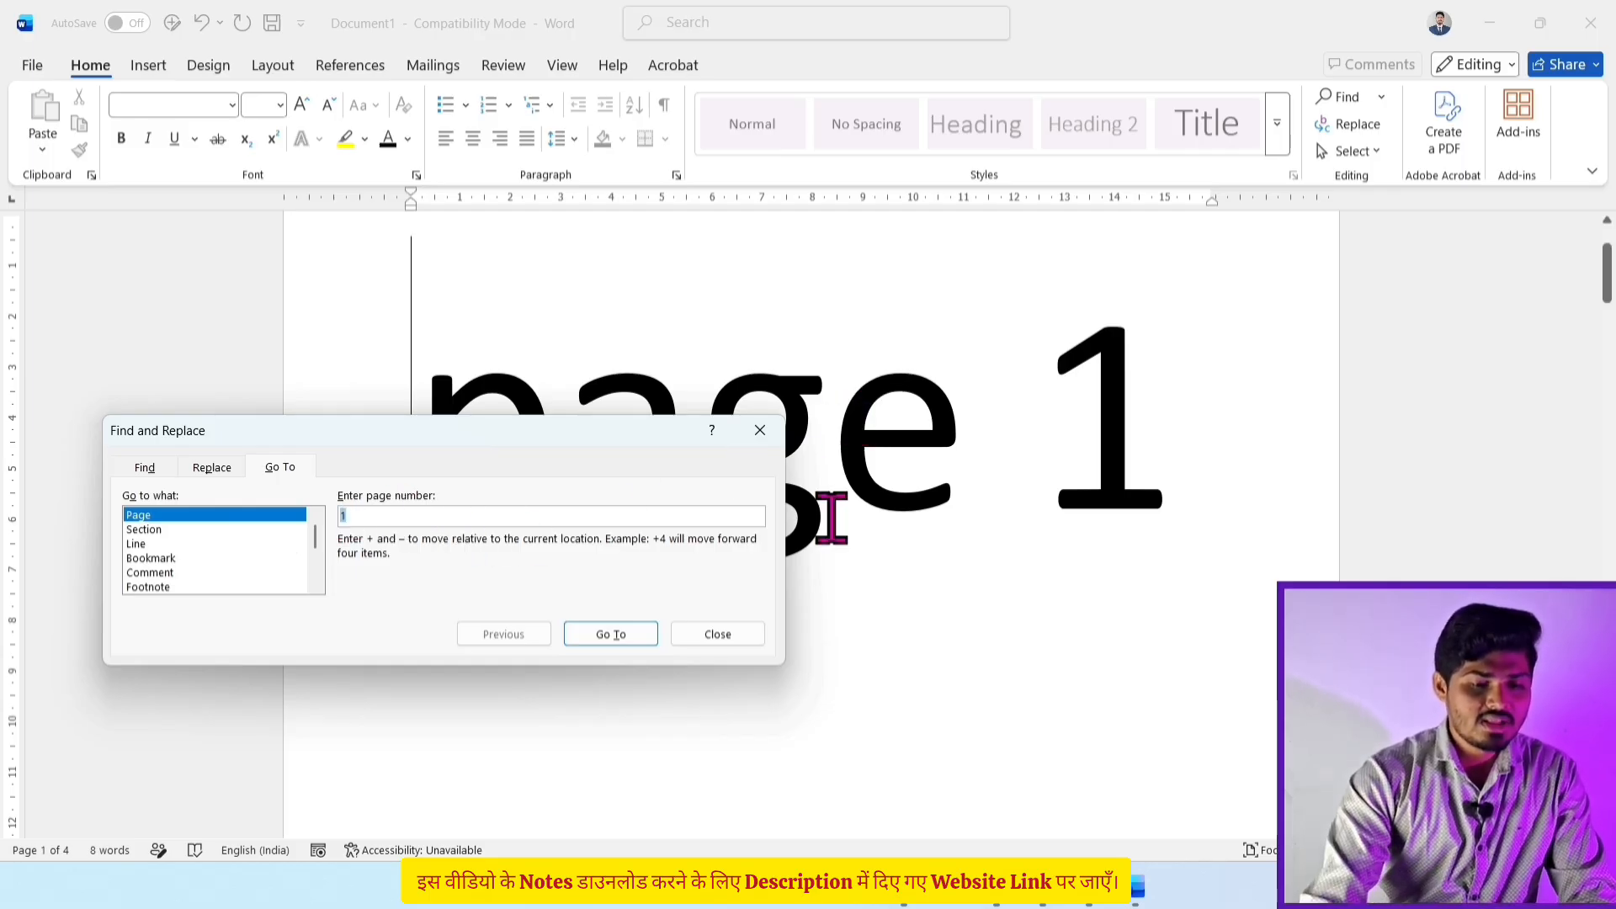
# Step: Scroll through the four pages and close the Find and Replace dialog
pyautogui.scroll(2, 830, 515)
pyautogui.scroll(-6, 831, 518)
pyautogui.scroll(-6, 880, 631)
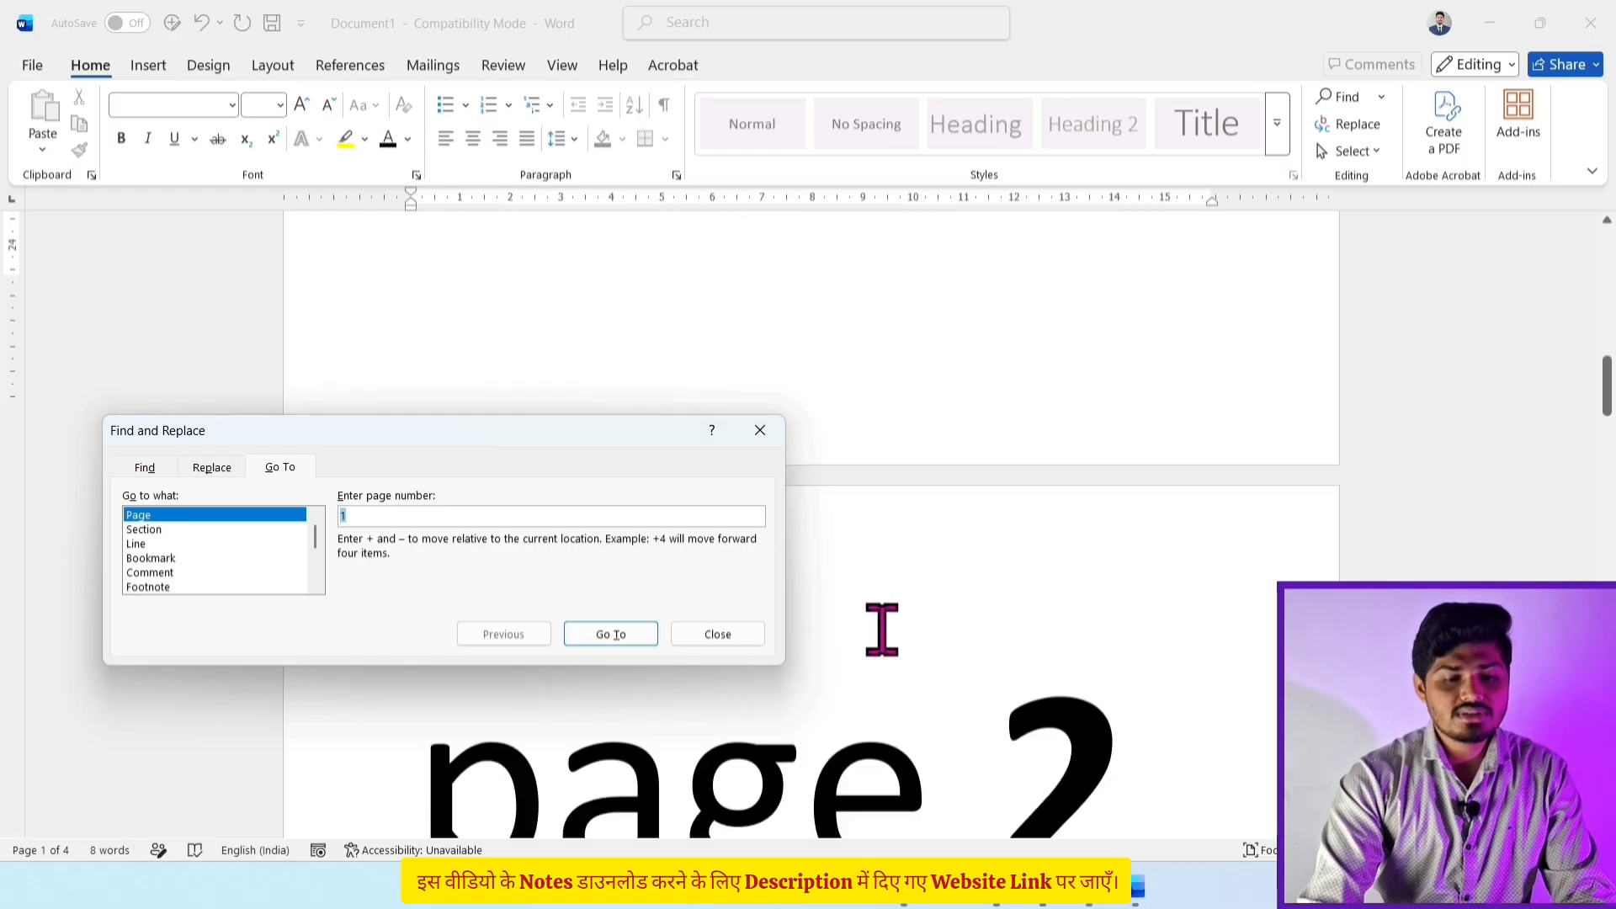
pyautogui.scroll(2, 882, 639)
pyautogui.scroll(7, 884, 638)
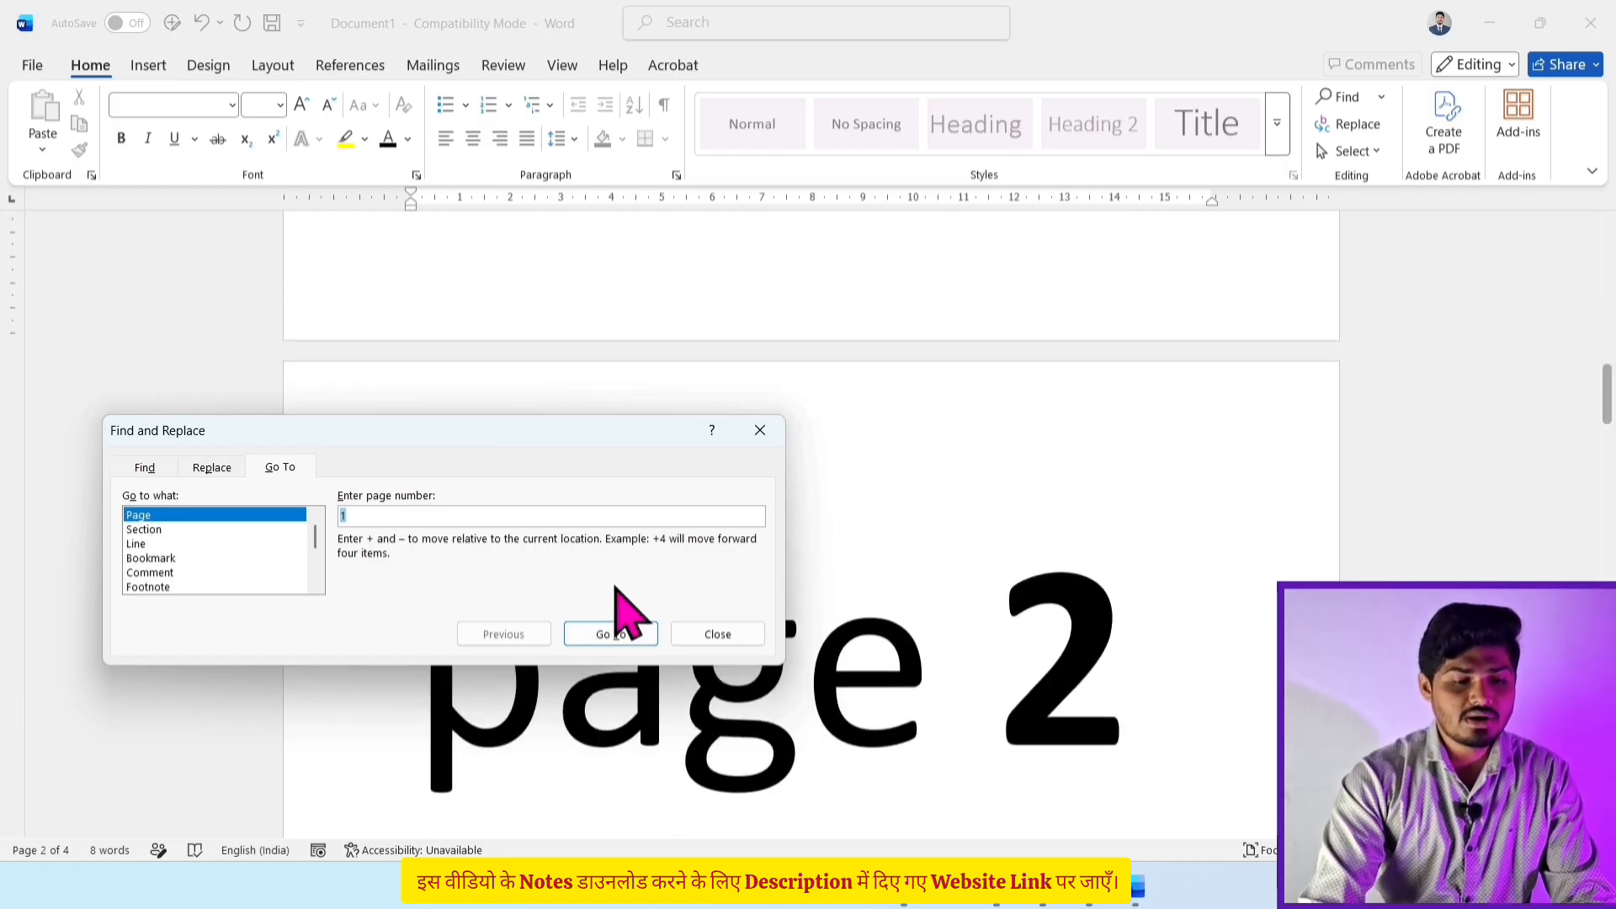
pyautogui.scroll(-10, 963, 516)
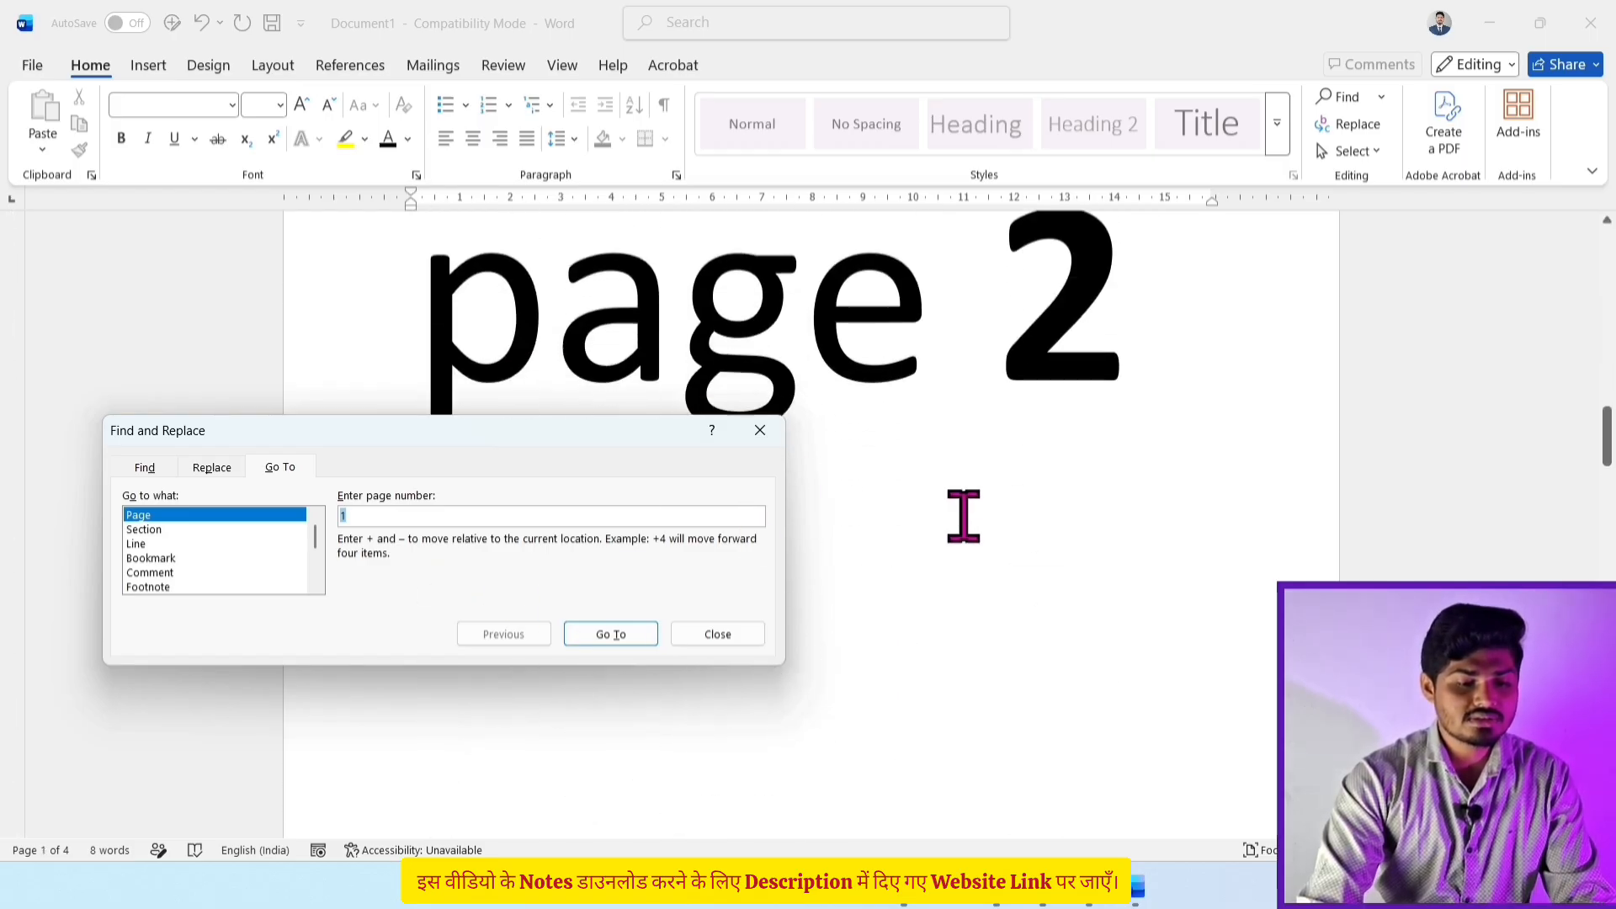
pyautogui.click(760, 430)
# Step: Put the insertion point inside the page 2 text
pyautogui.keyDown('ctrl'); pyautogui.scroll(-5, 810, 522); pyautogui.keyUp('ctrl')
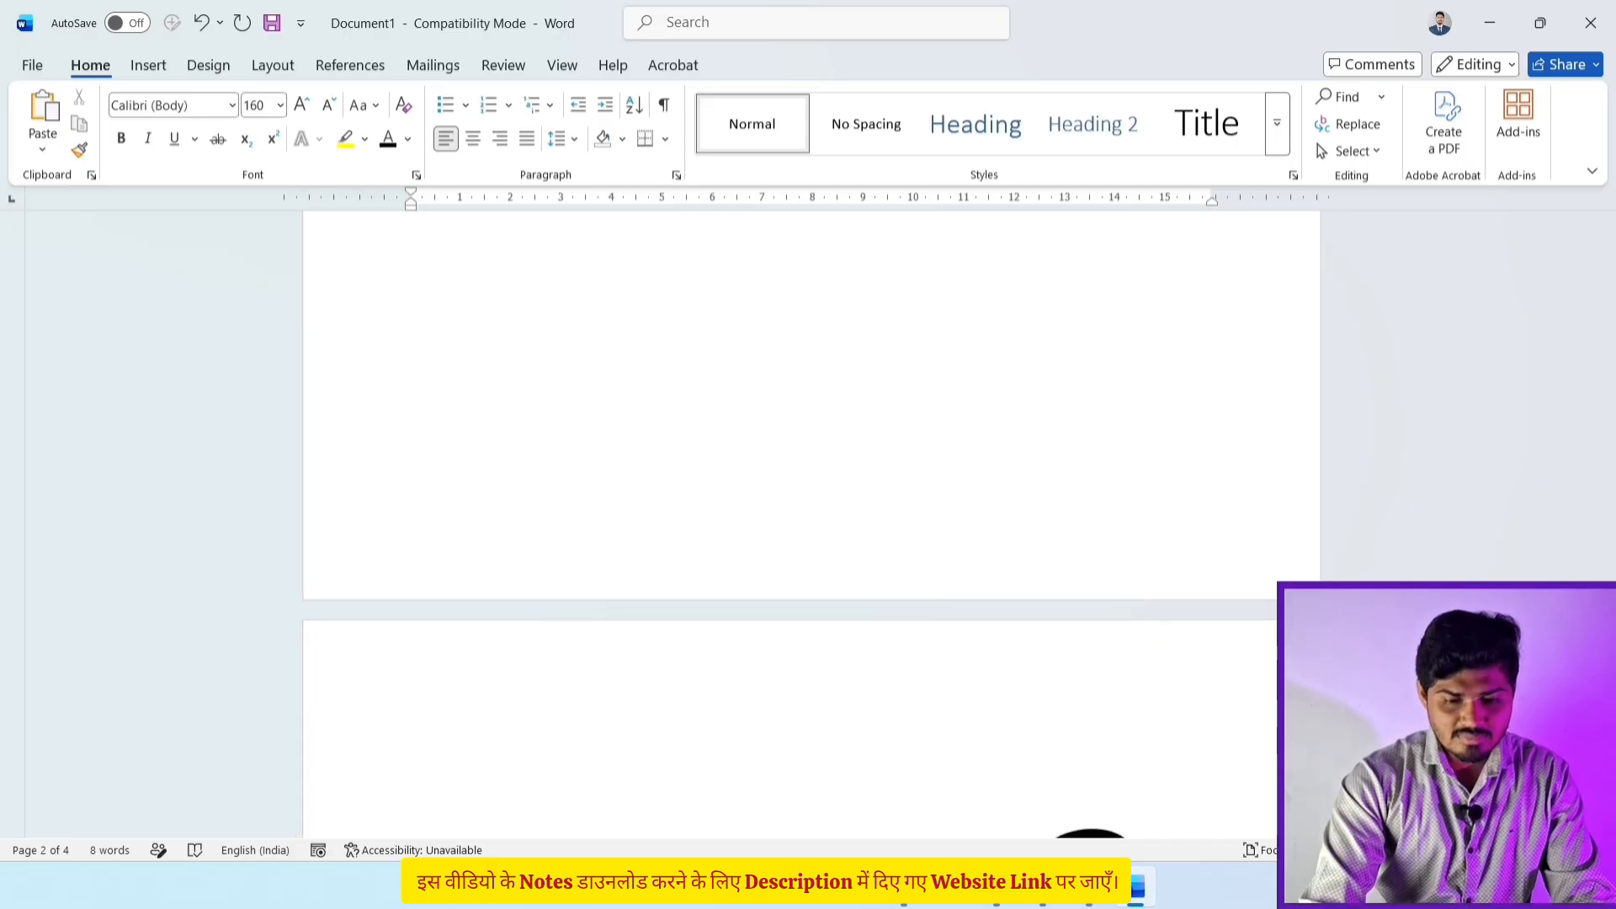
pyautogui.scroll(12, 698, 620)
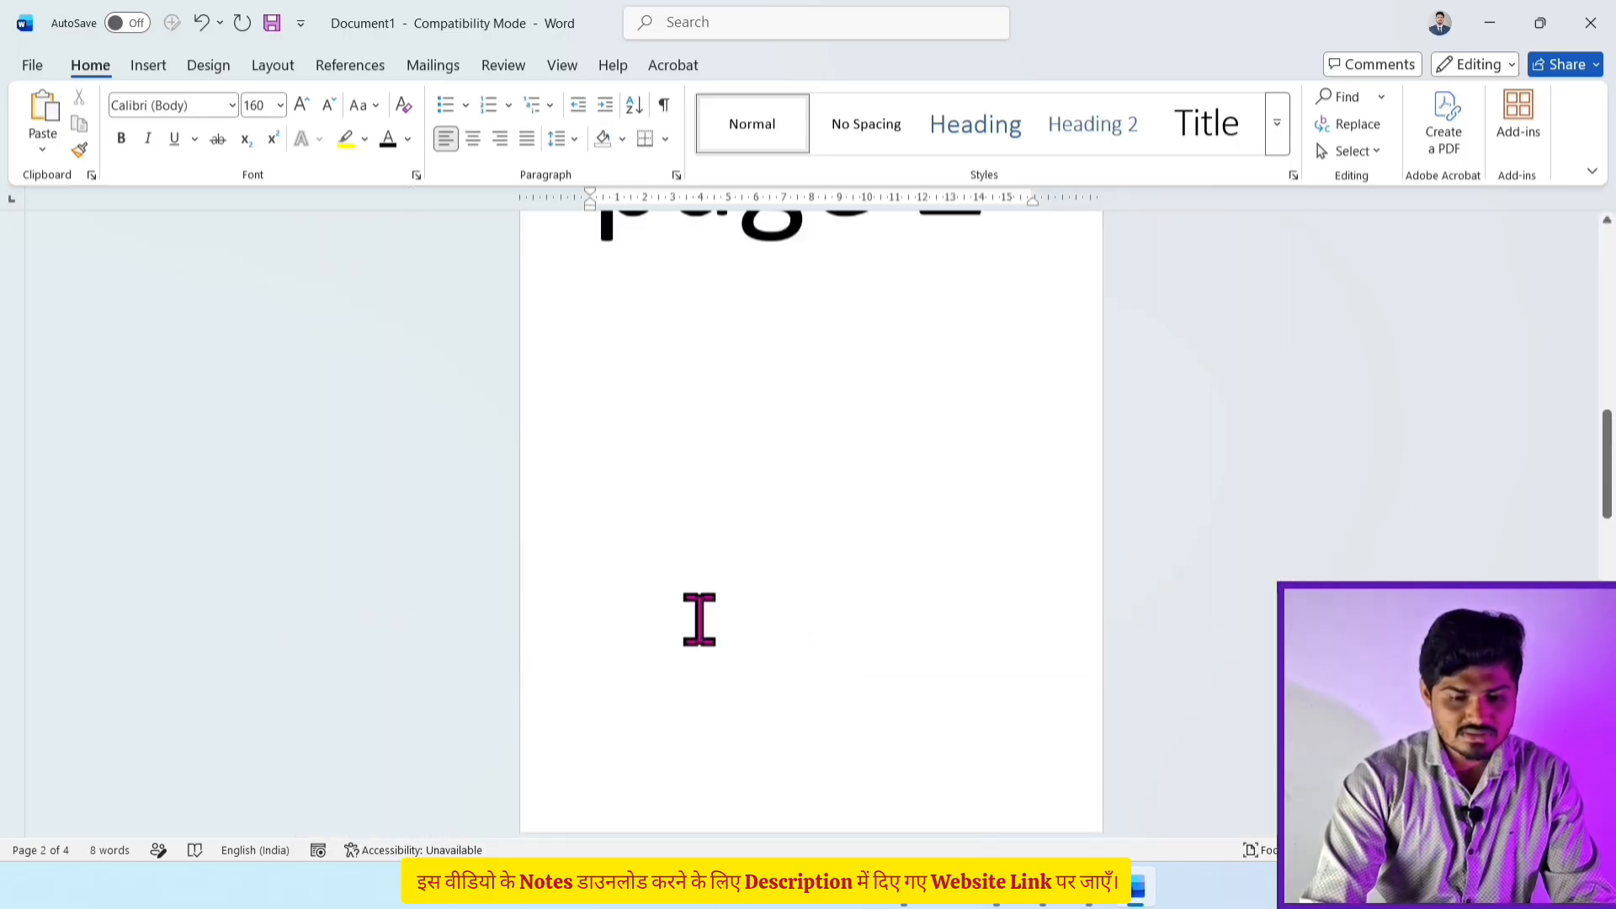
pyautogui.scroll(2, 698, 620)
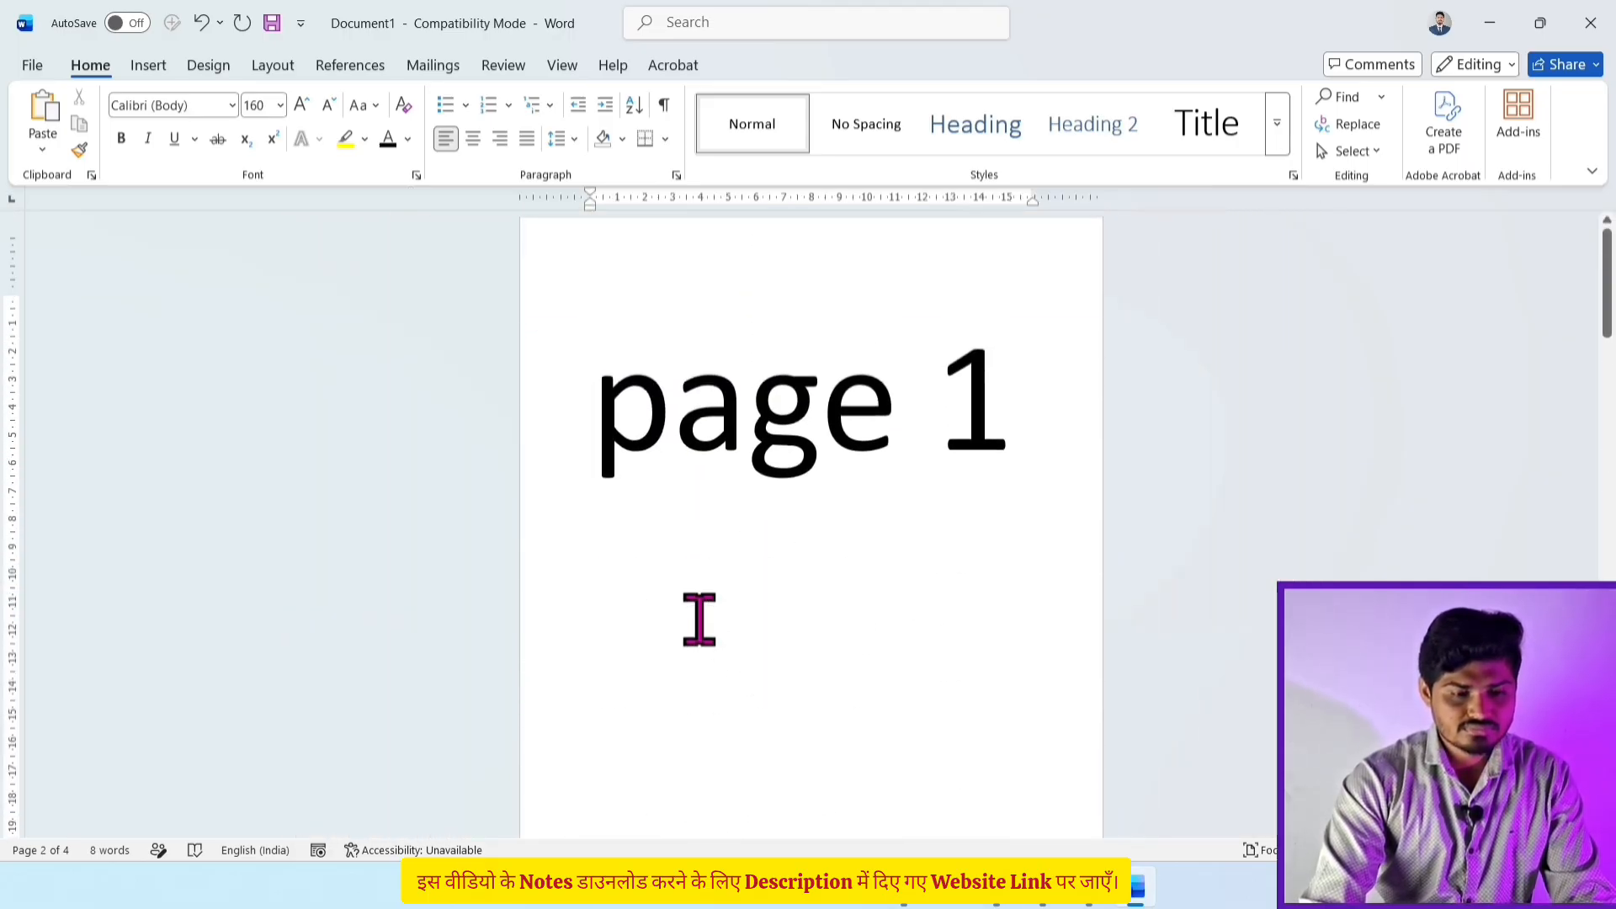
pyautogui.scroll(-8, 698, 620)
pyautogui.scroll(-2, 699, 620)
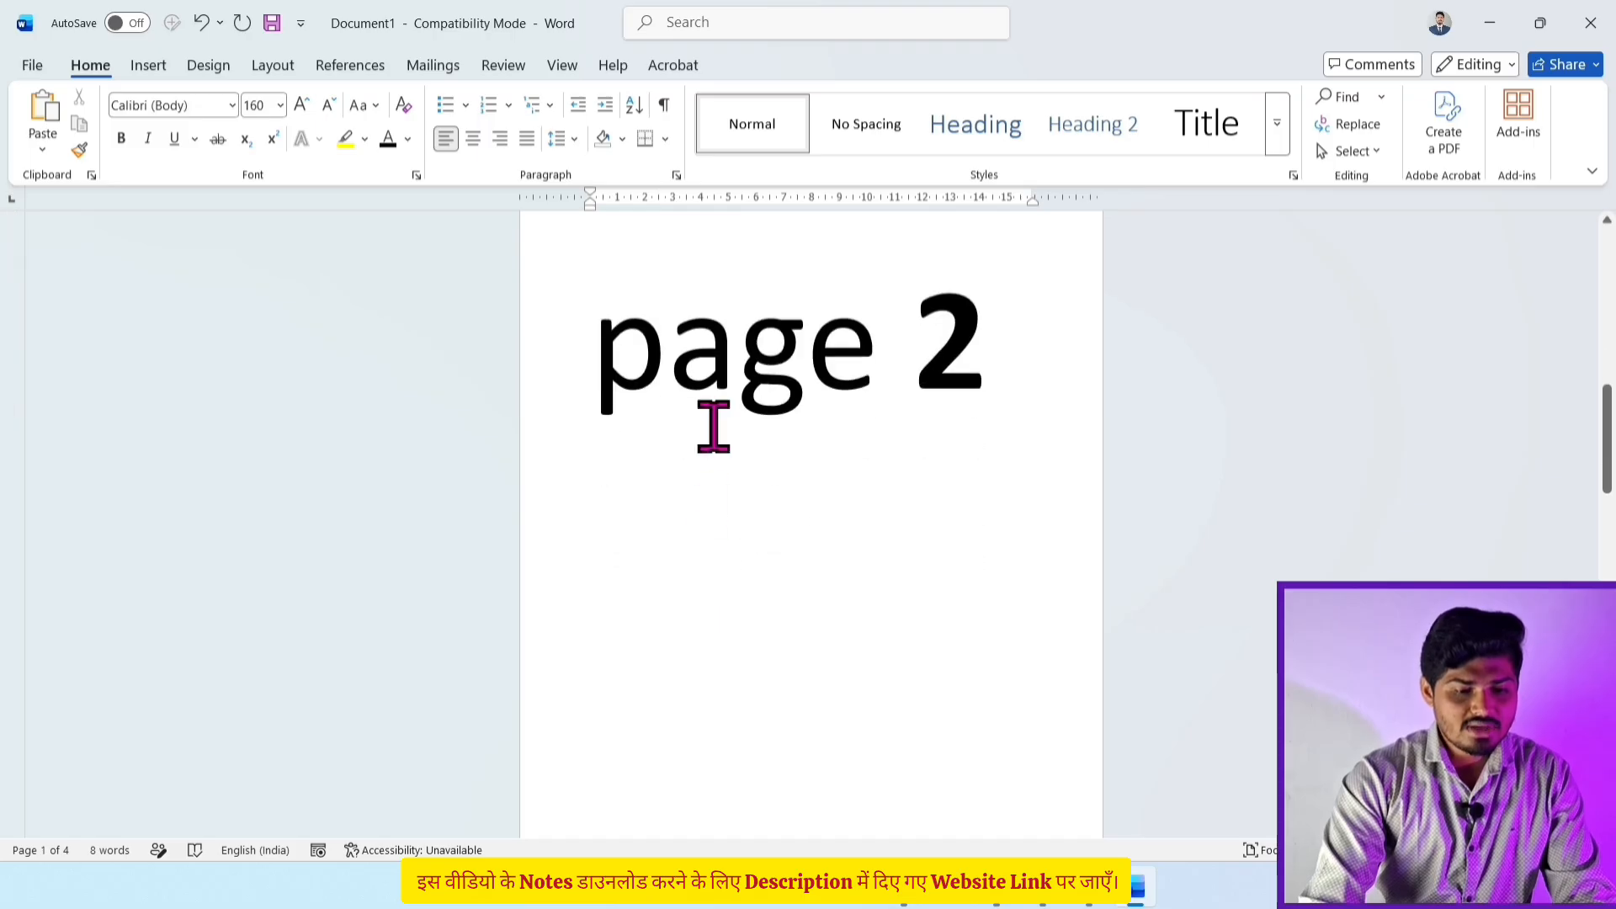
pyautogui.click(715, 425)
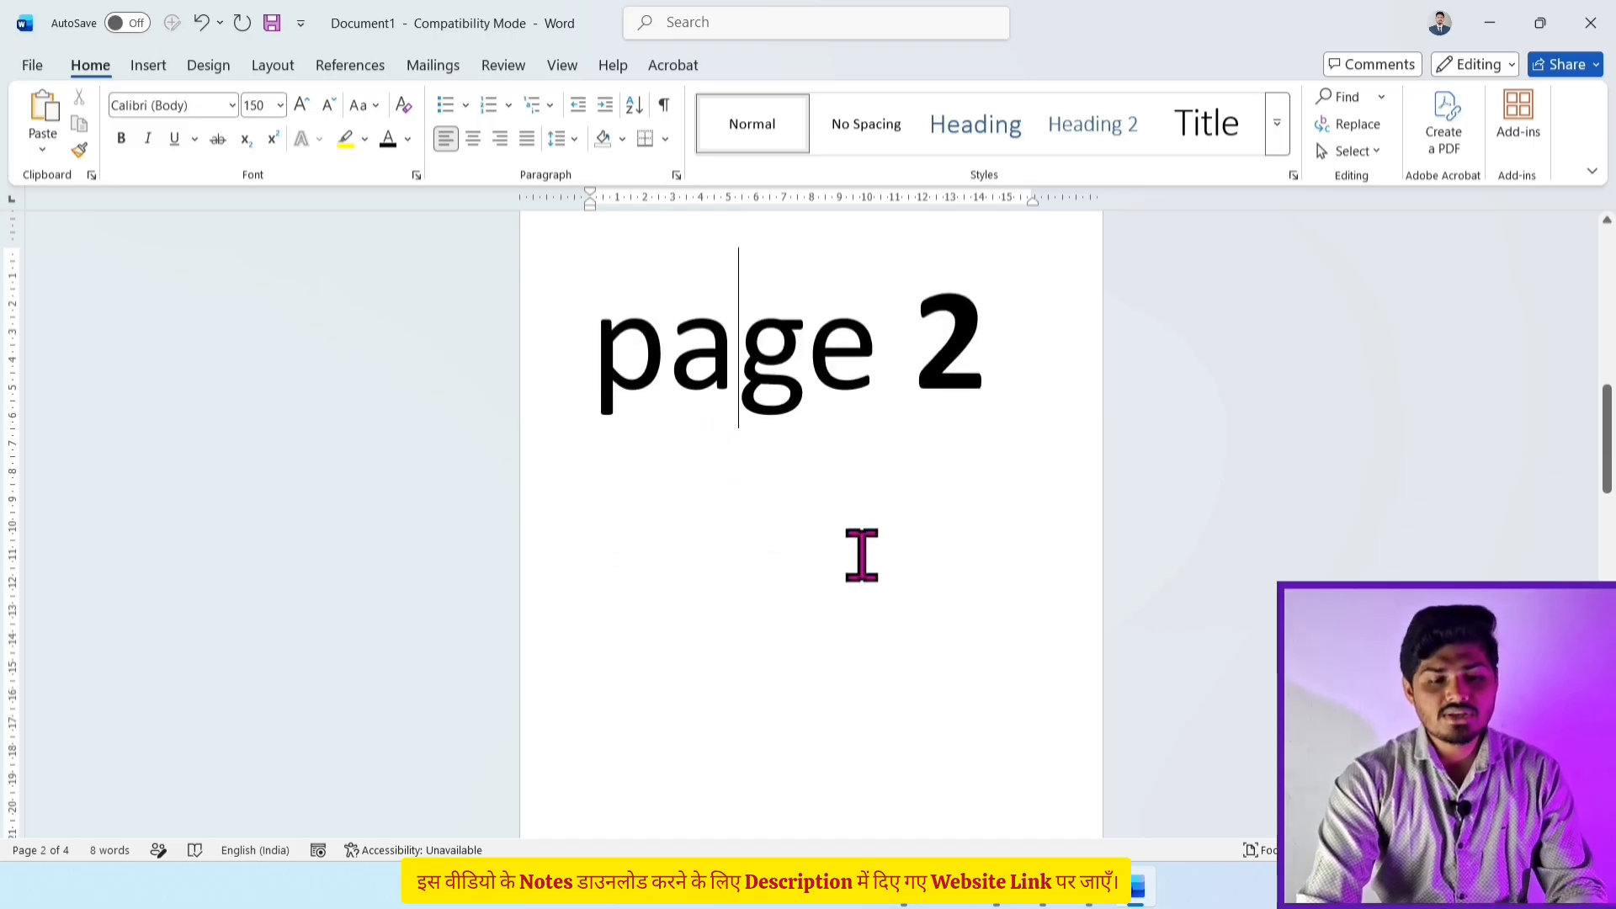
# Step: Select all of page 2 by entering \page in Go To, then close the dialog
pyautogui.click(1382, 97)
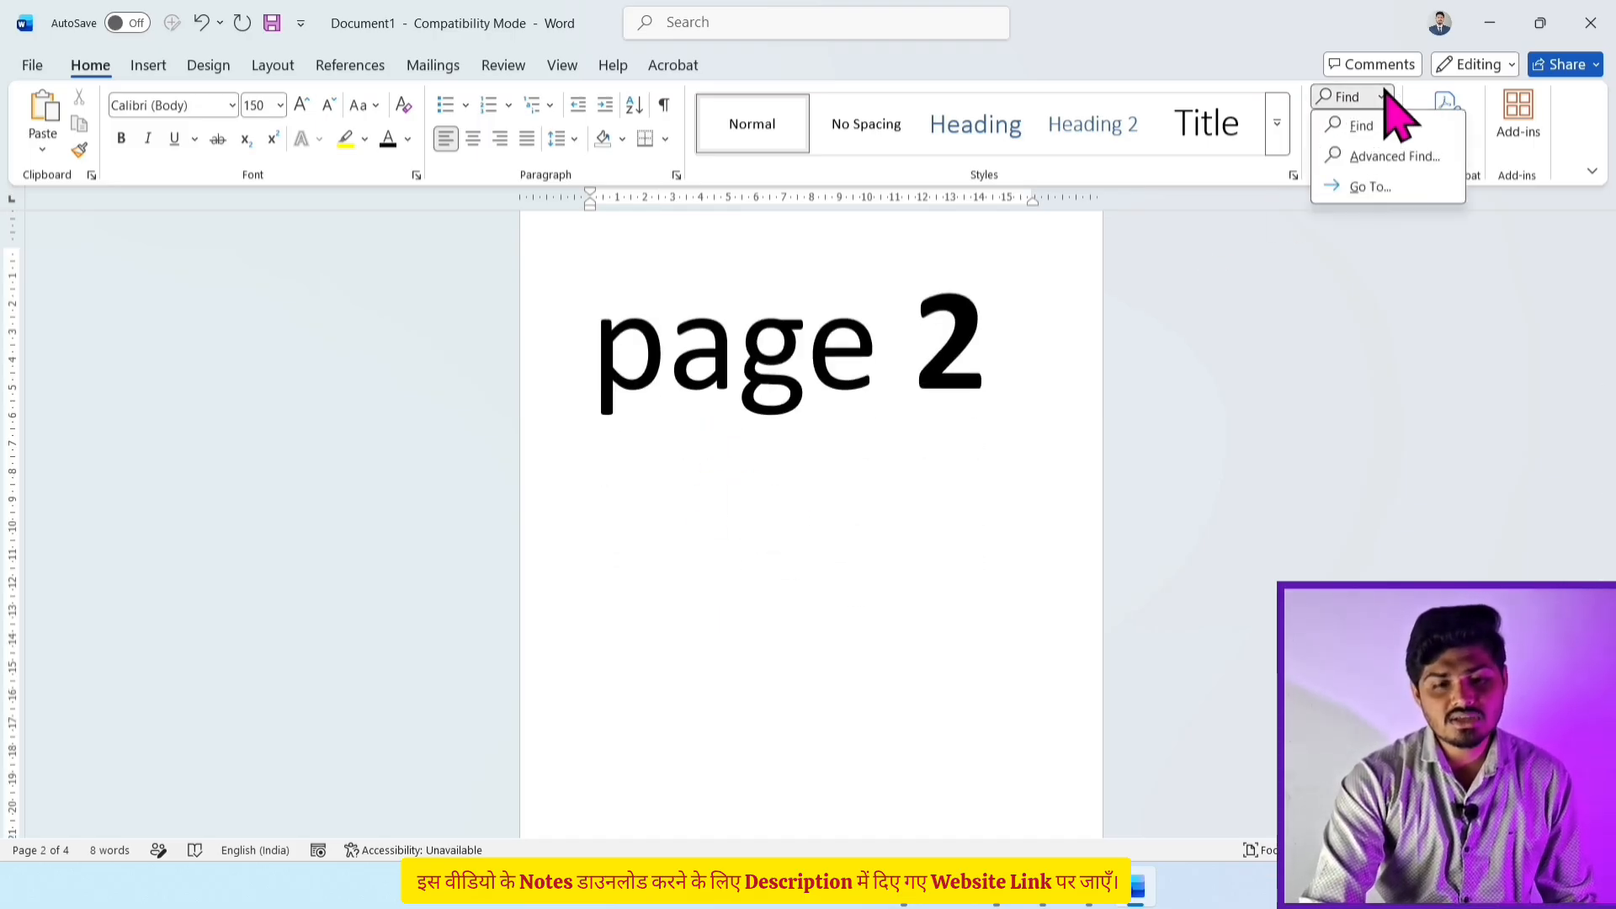
pyautogui.click(1399, 187)
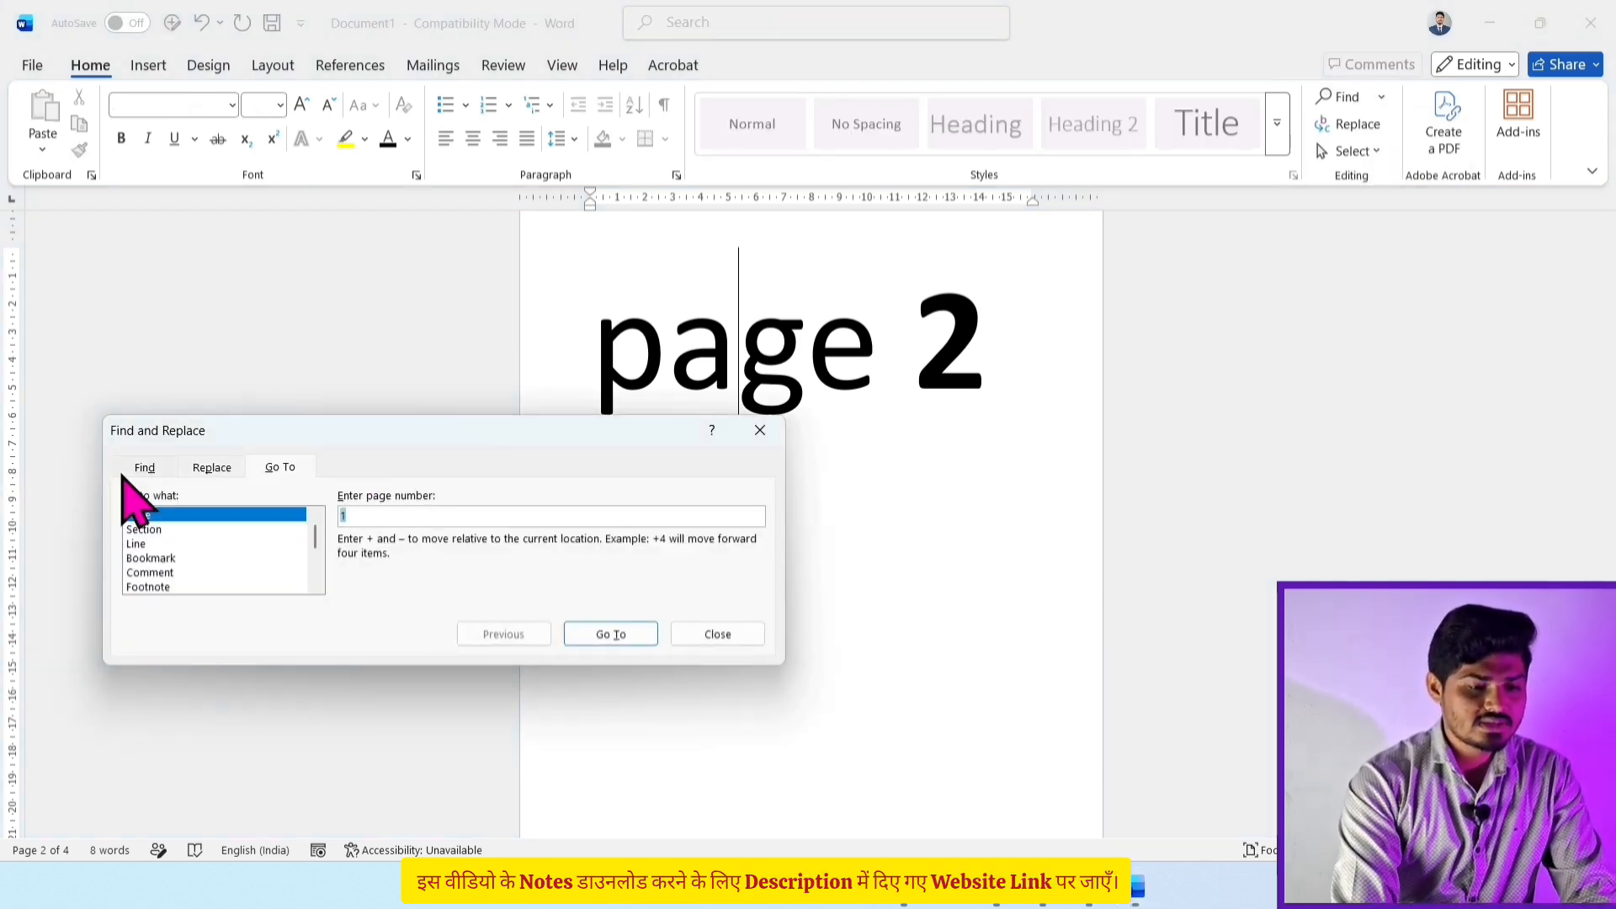
pyautogui.press('BackSpace')
pyautogui.write('\\page')
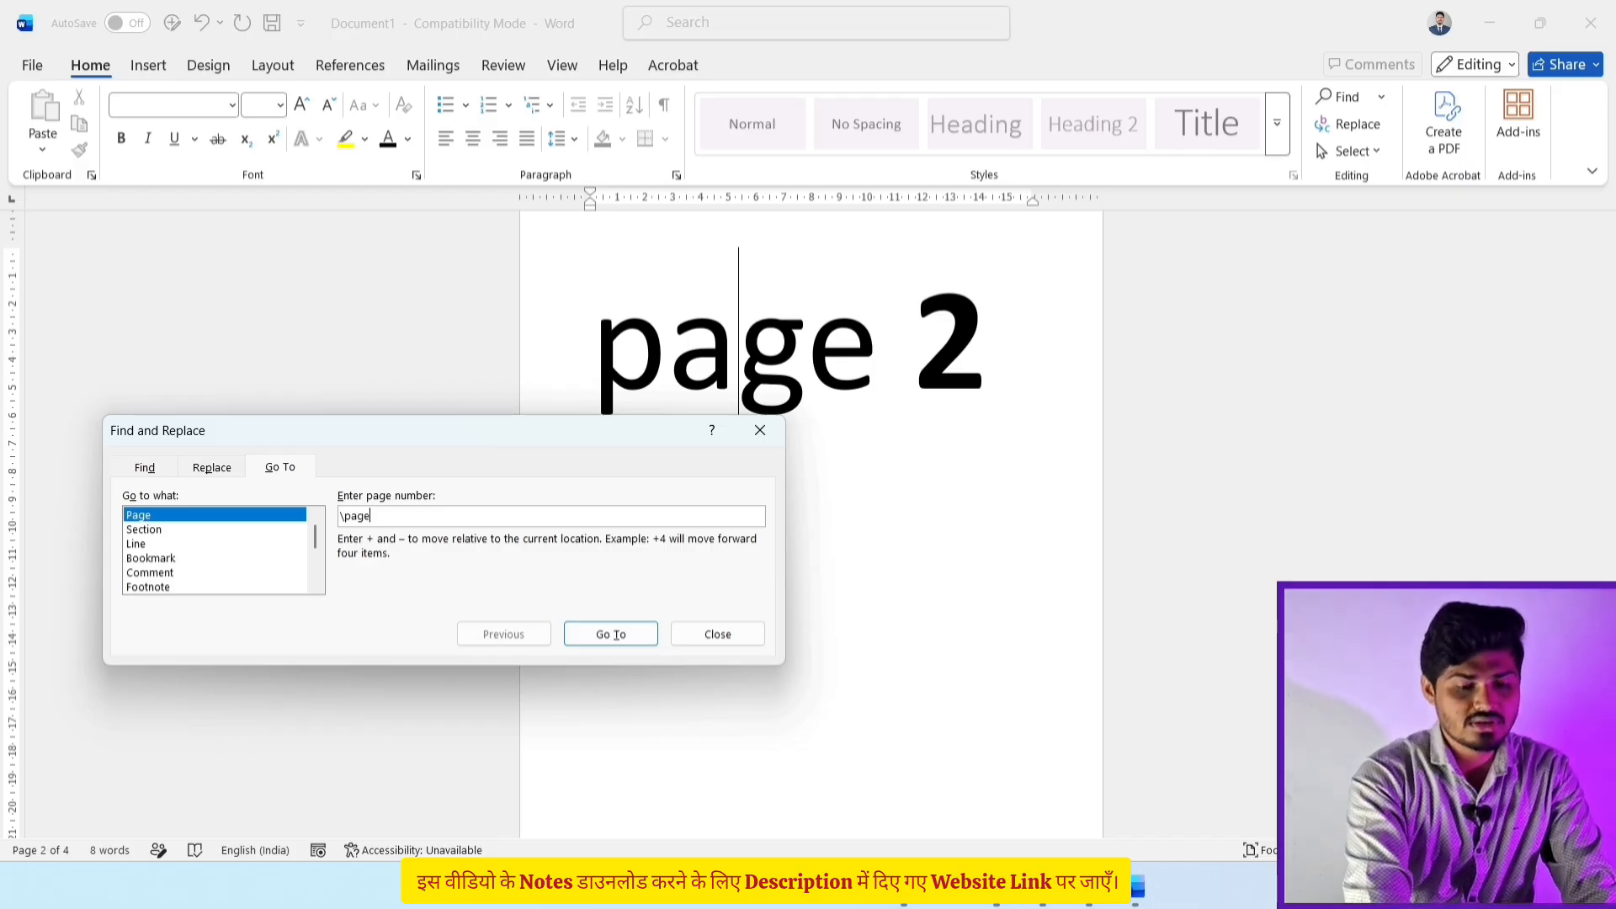
pyautogui.click(611, 635)
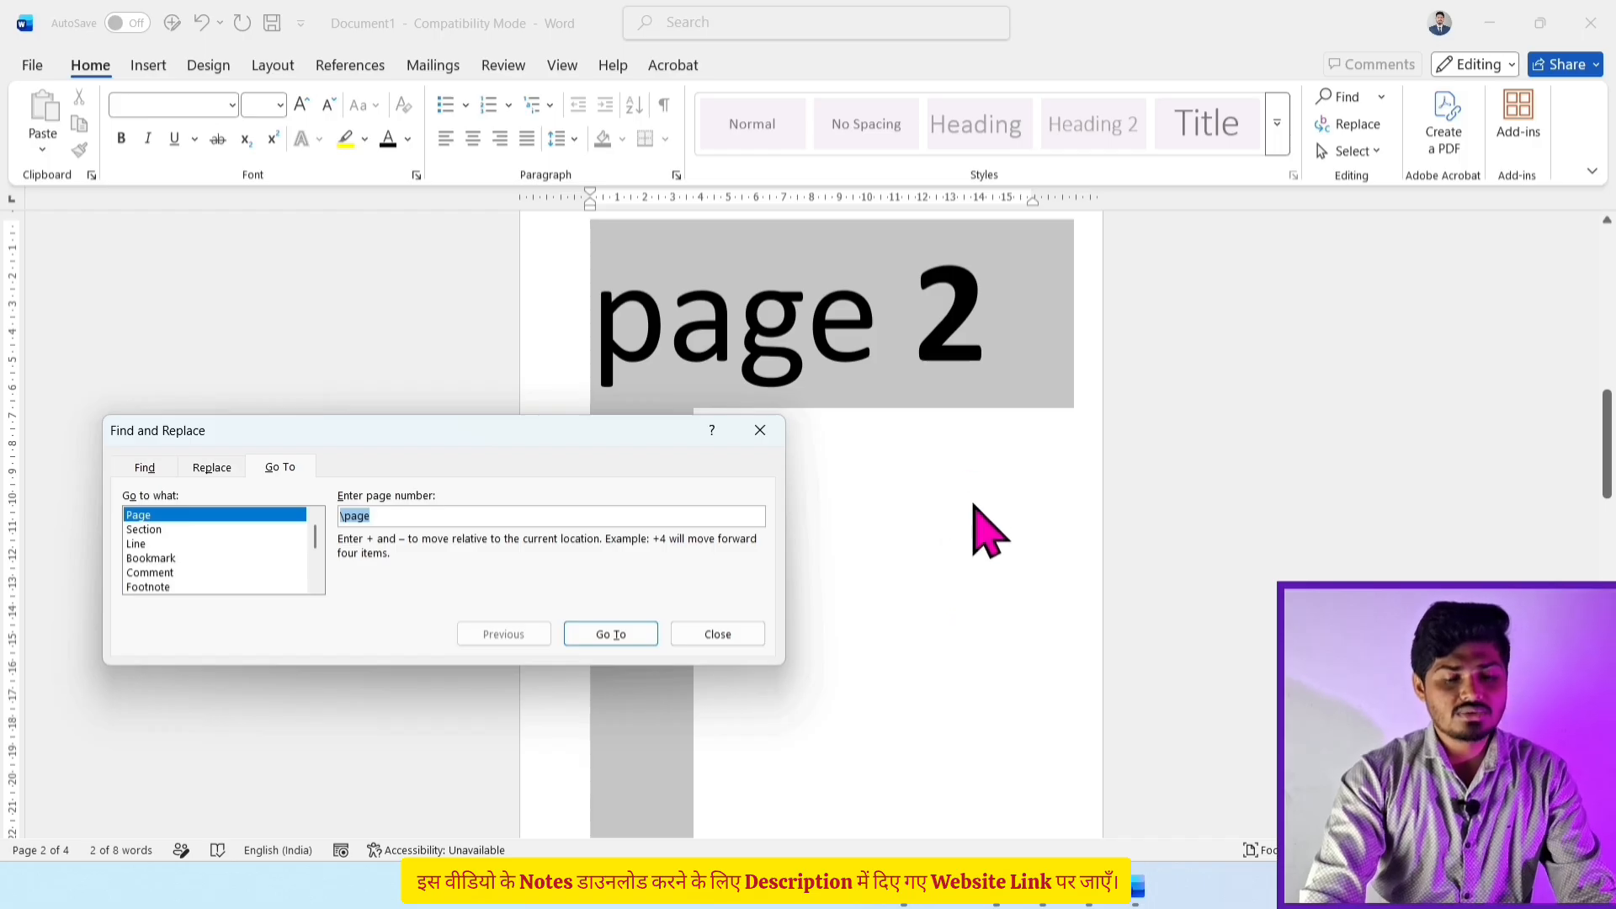
pyautogui.click(716, 637)
pyautogui.scroll(1, 941, 686)
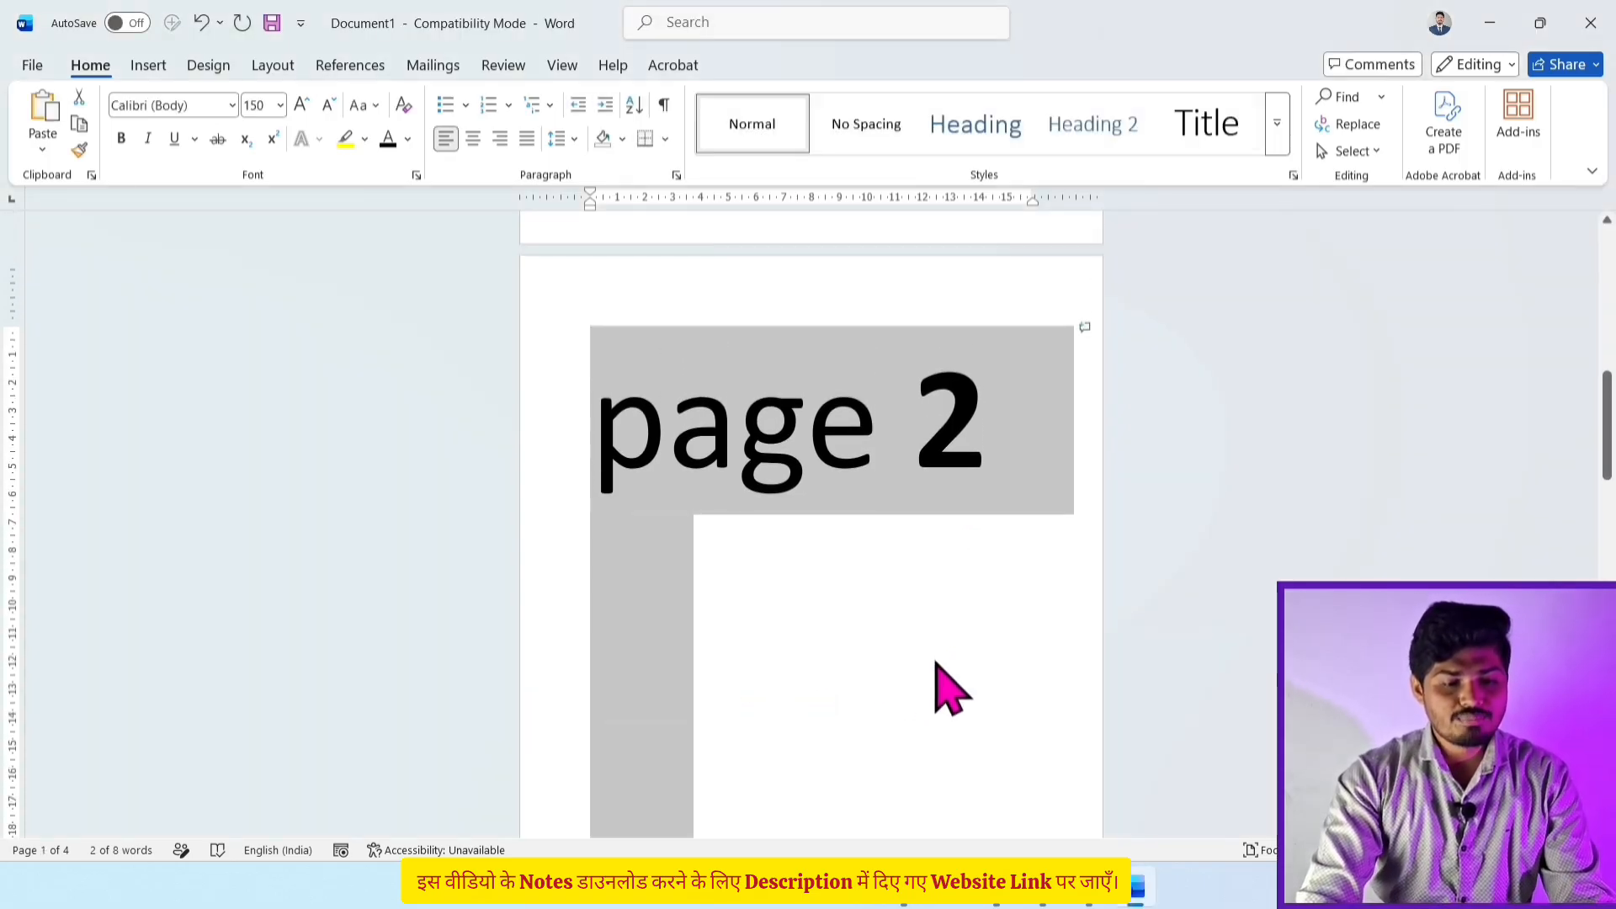
# Step: Delete the selected page 2 content and place the insertion point inside page 3's text
pyautogui.press('Delete')
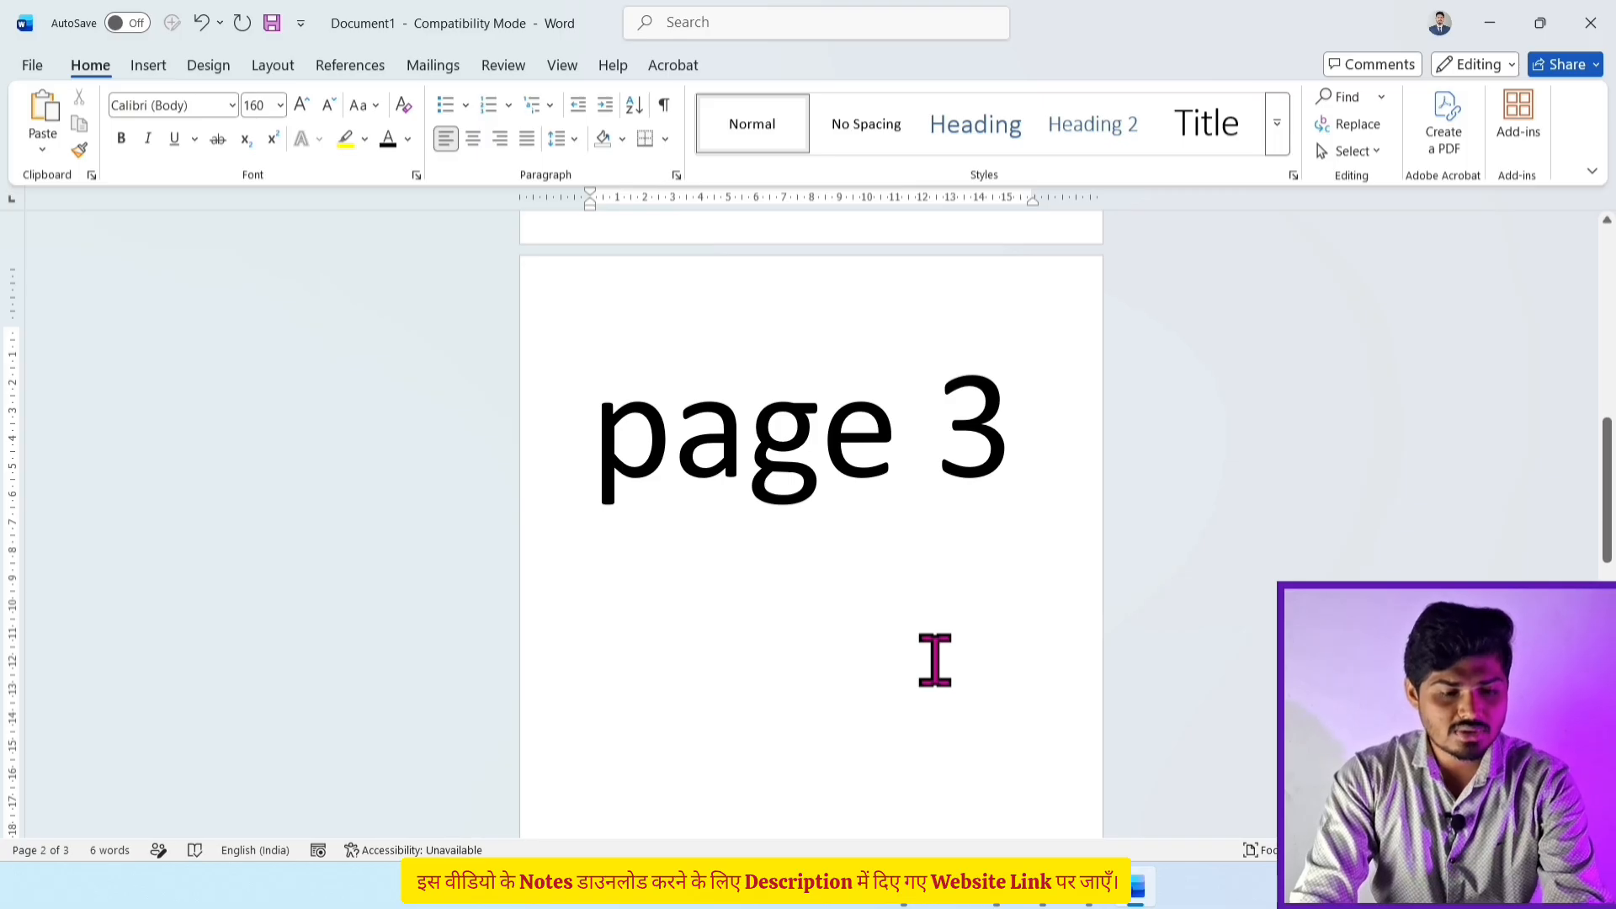
pyautogui.scroll(2, 934, 661)
pyautogui.scroll(12, 934, 661)
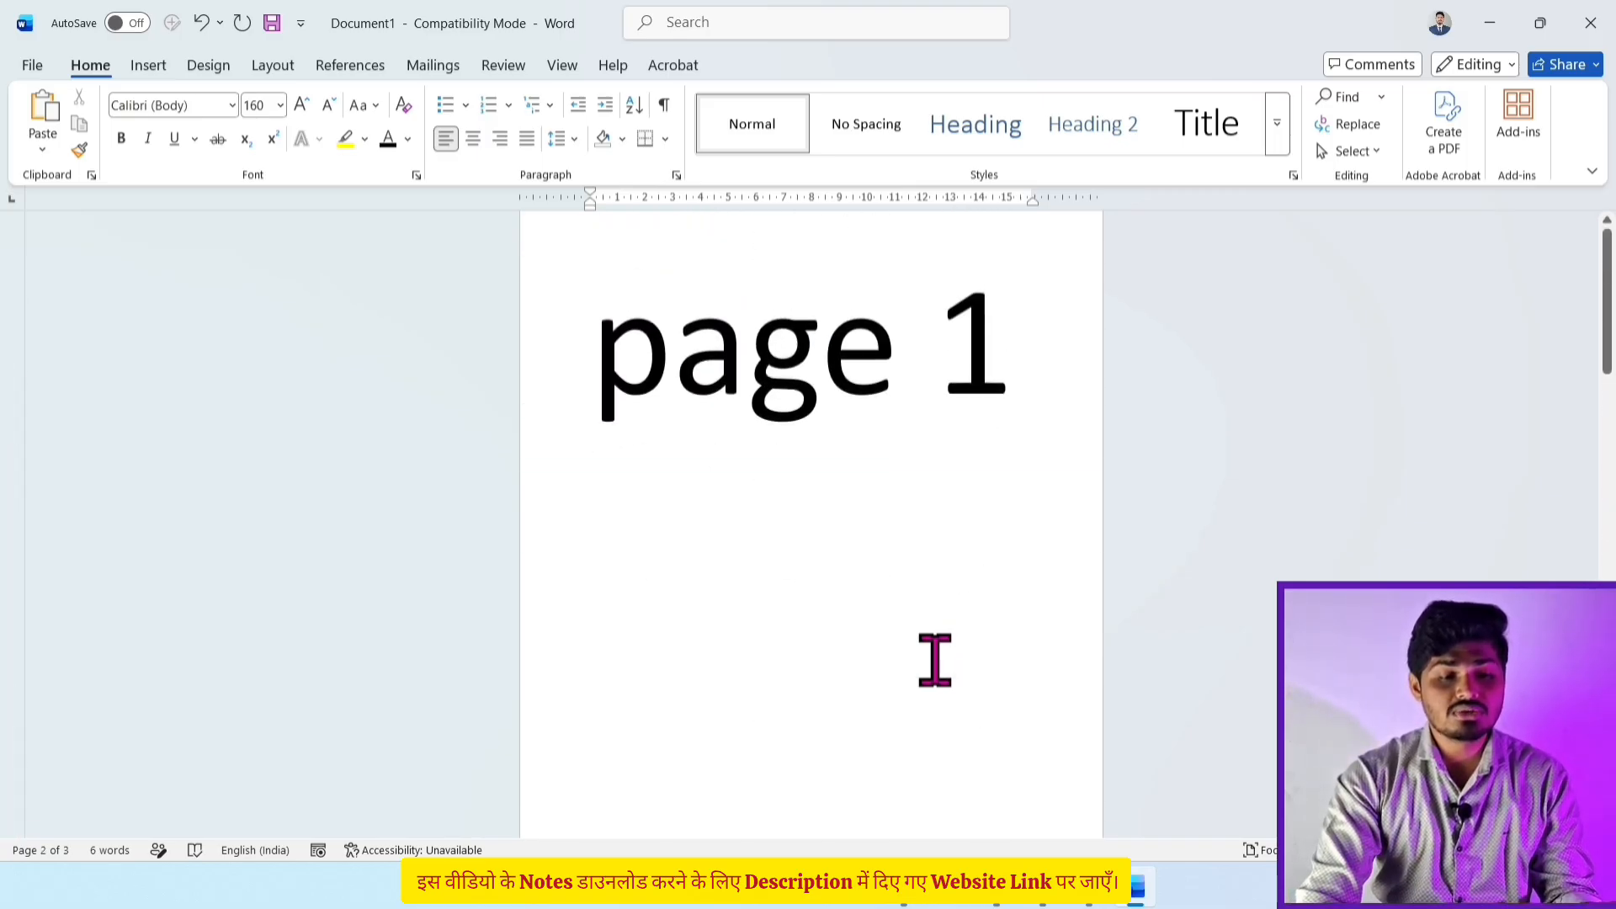
pyautogui.scroll(-15, 855, 509)
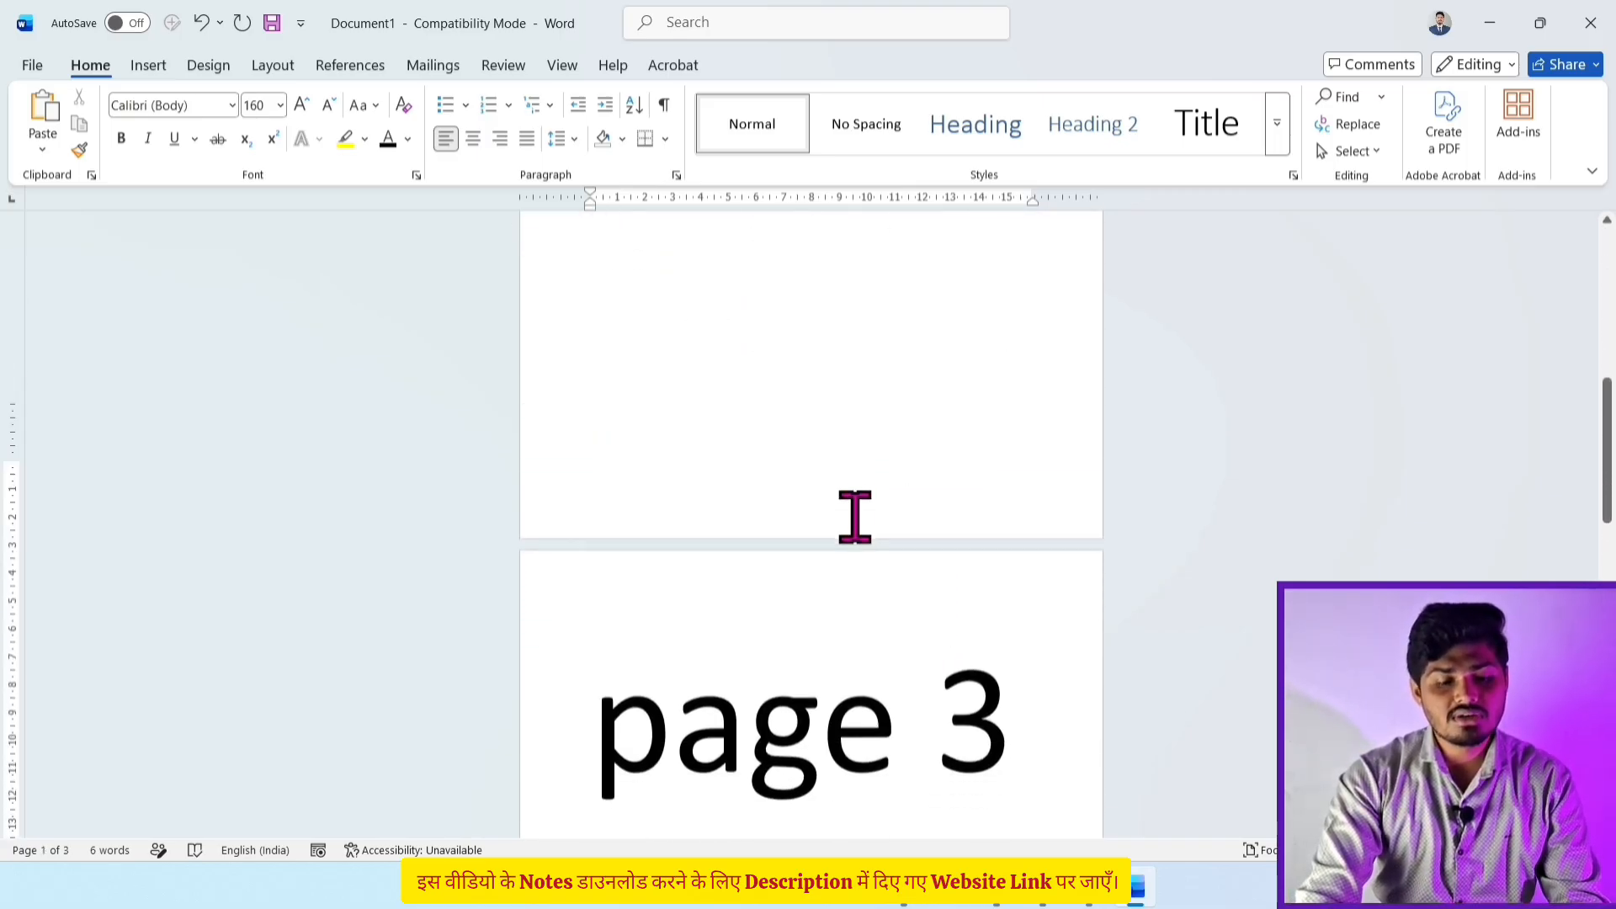
pyautogui.click(849, 587)
pyautogui.scroll(-5, 849, 587)
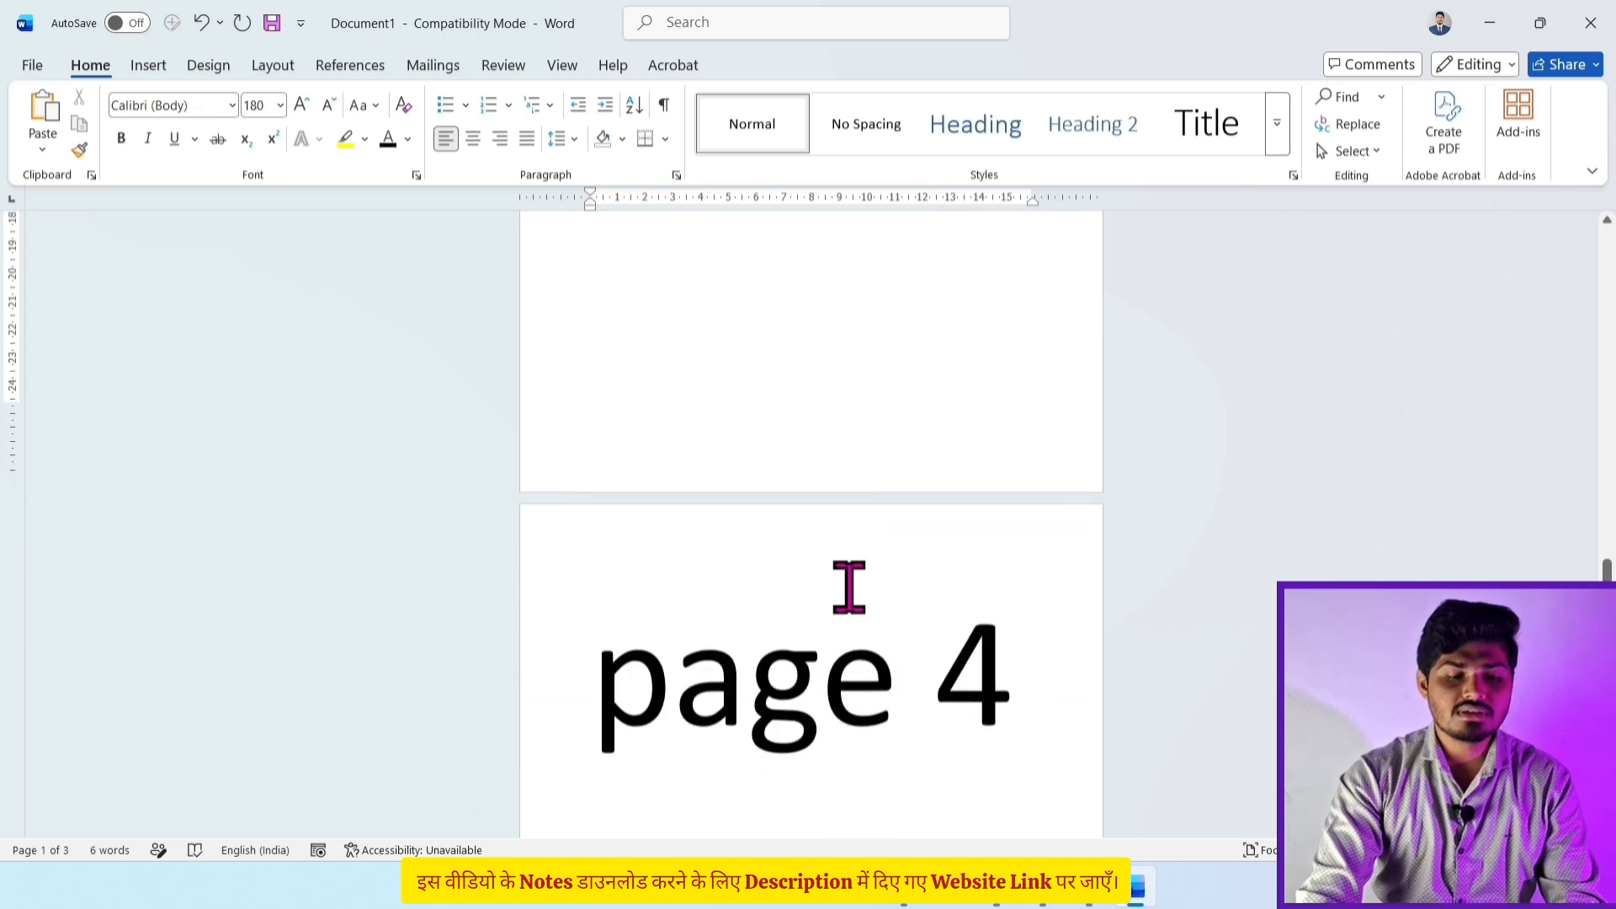
pyautogui.scroll(3, 849, 586)
pyautogui.scroll(5, 849, 587)
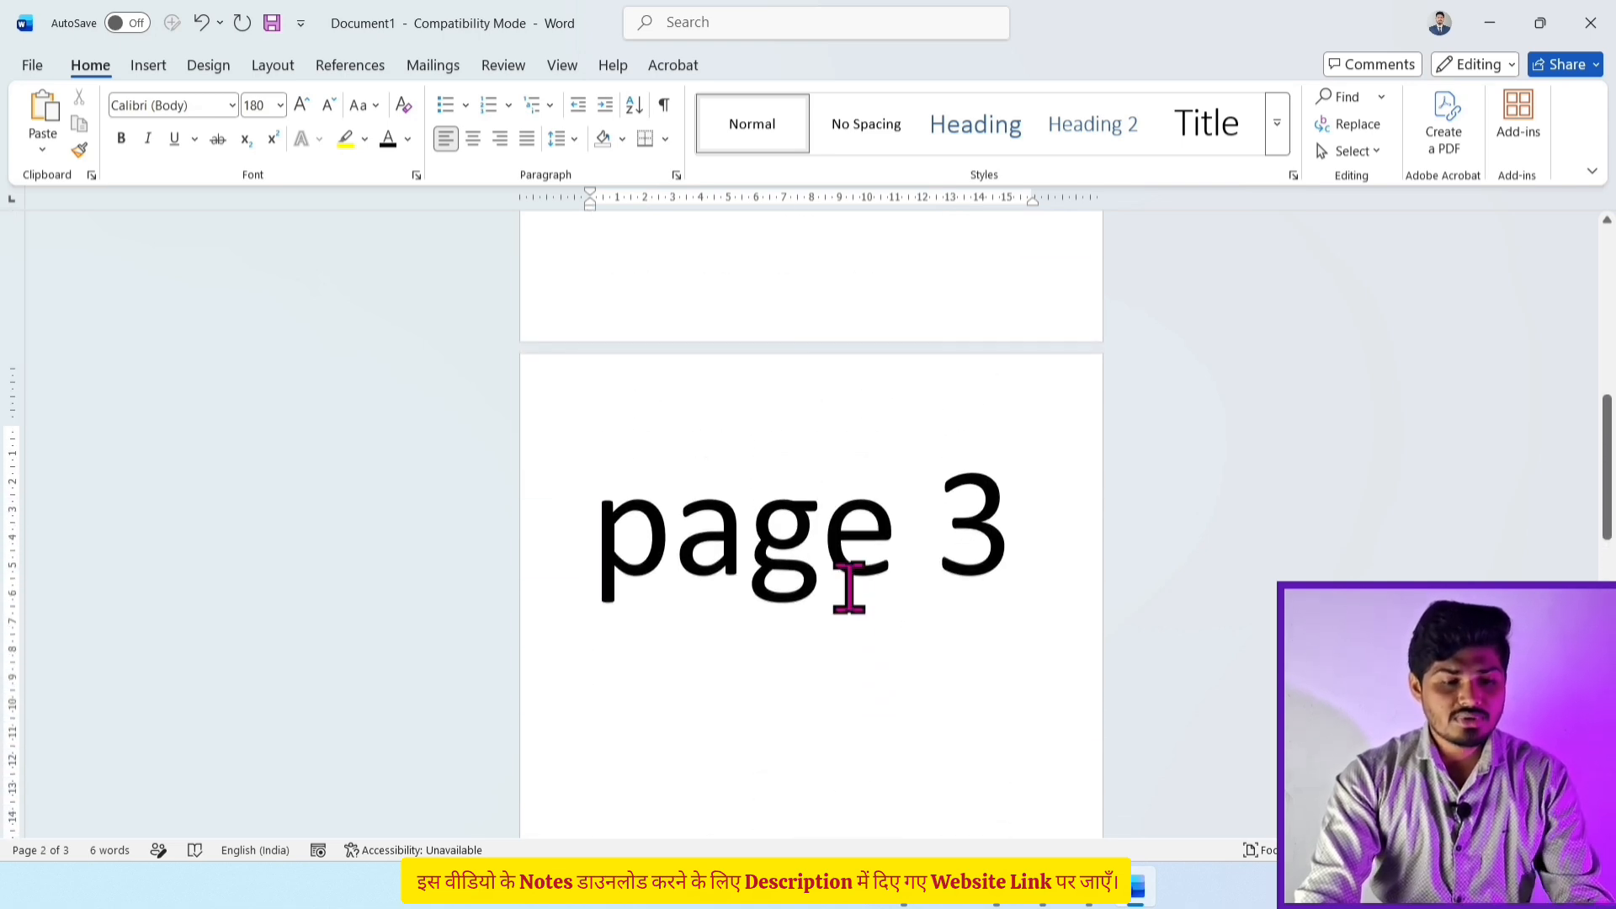
pyautogui.click(749, 538)
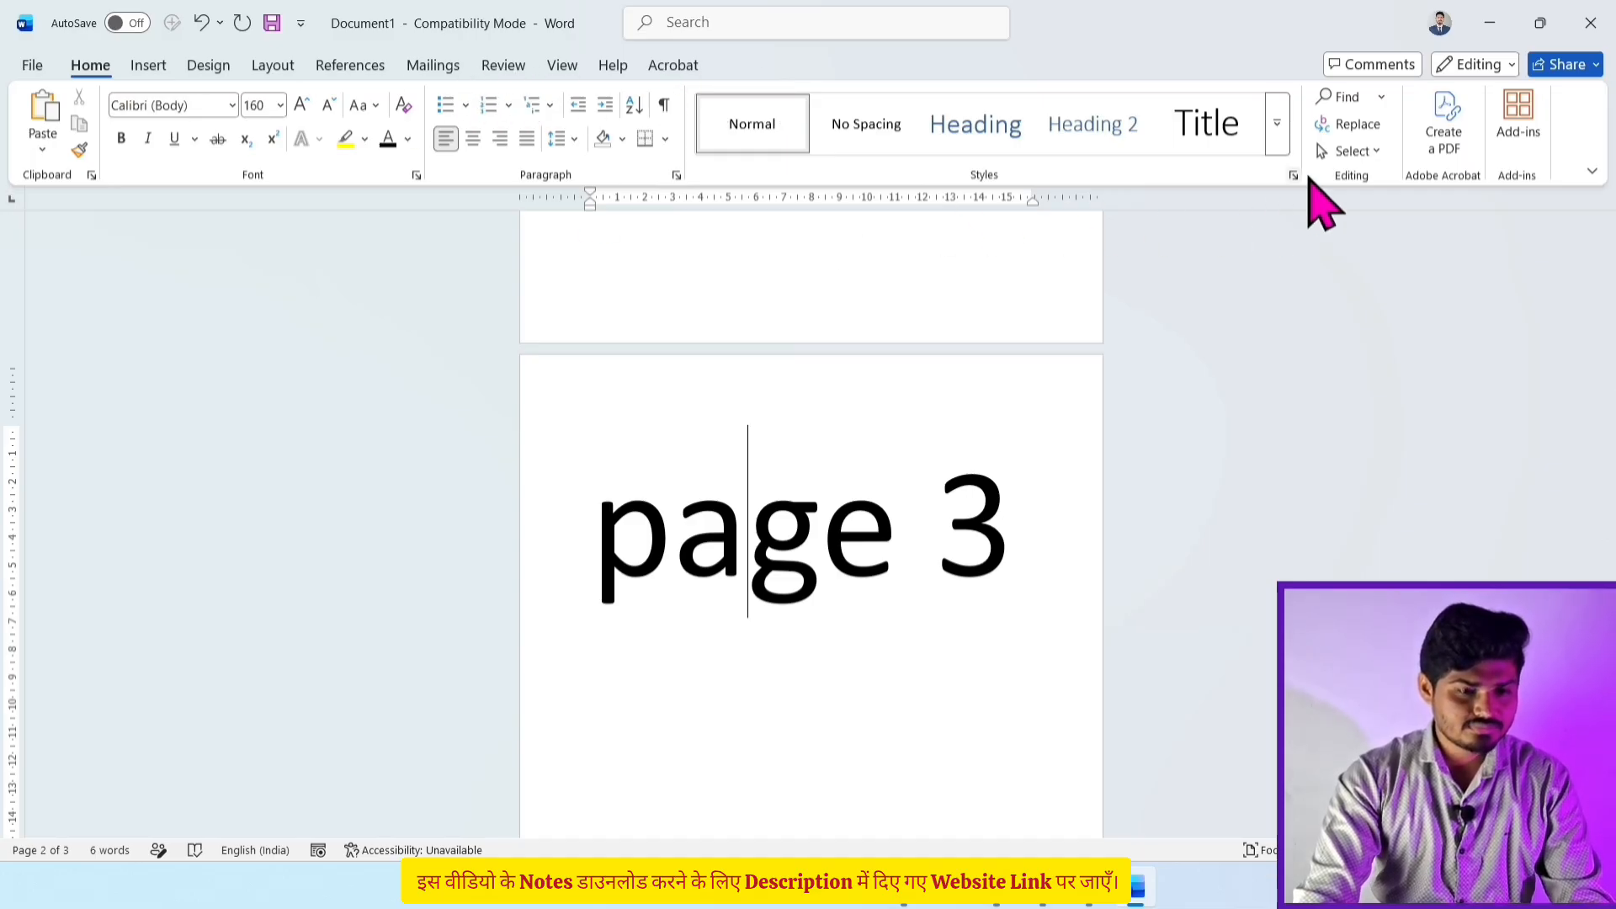
# Step: Select all of page 3 with Go To \page and delete it
pyautogui.click(1381, 98)
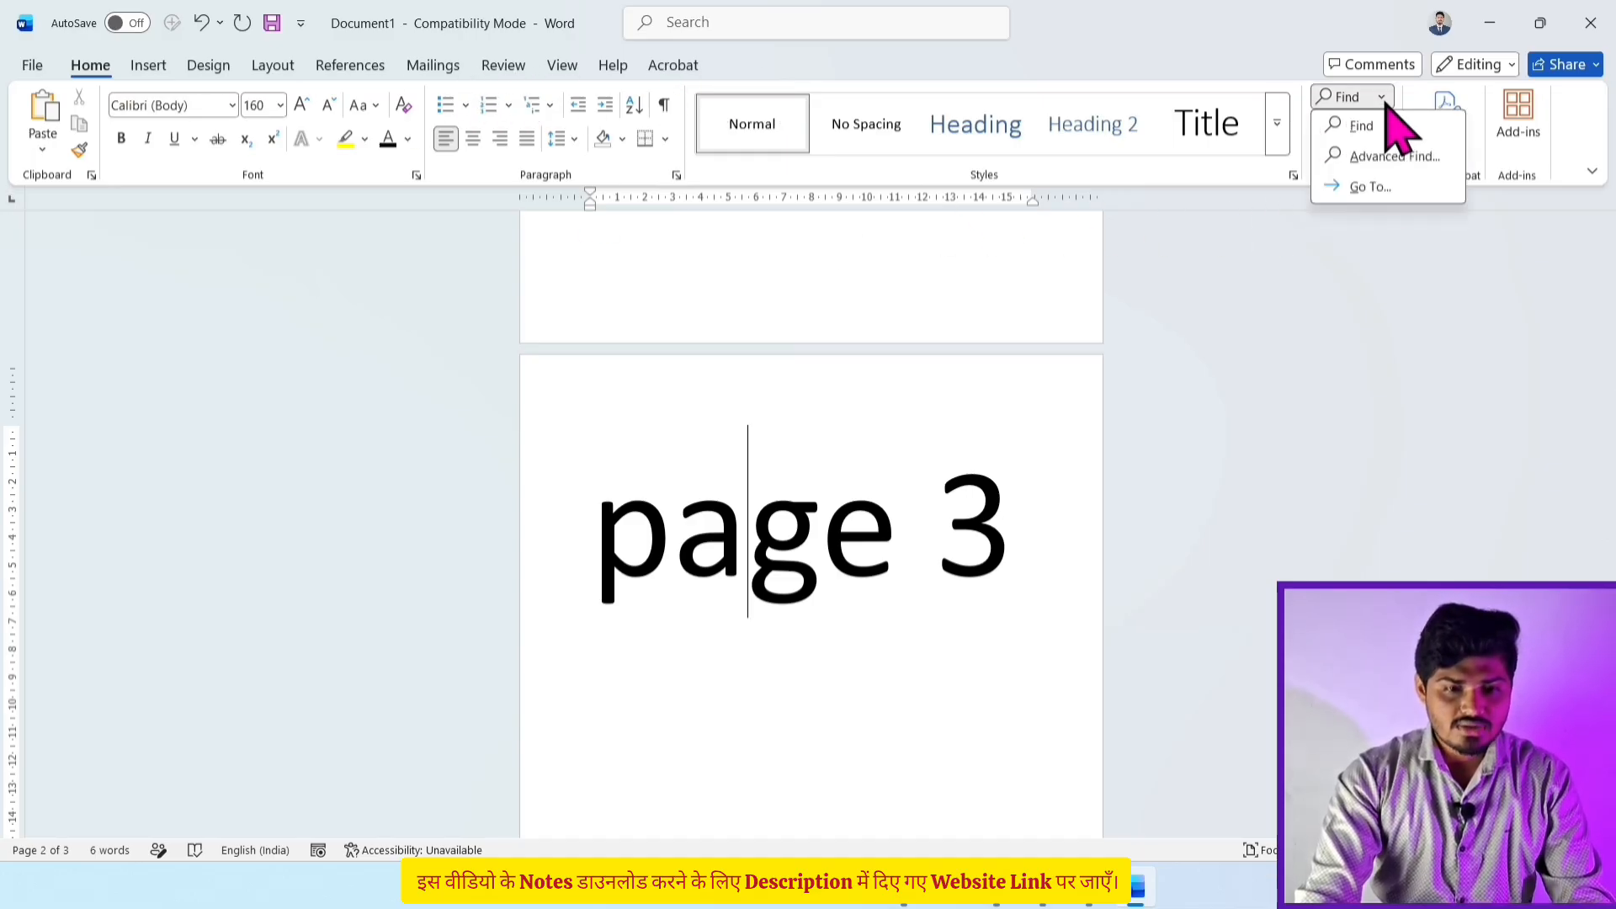
pyautogui.click(1367, 187)
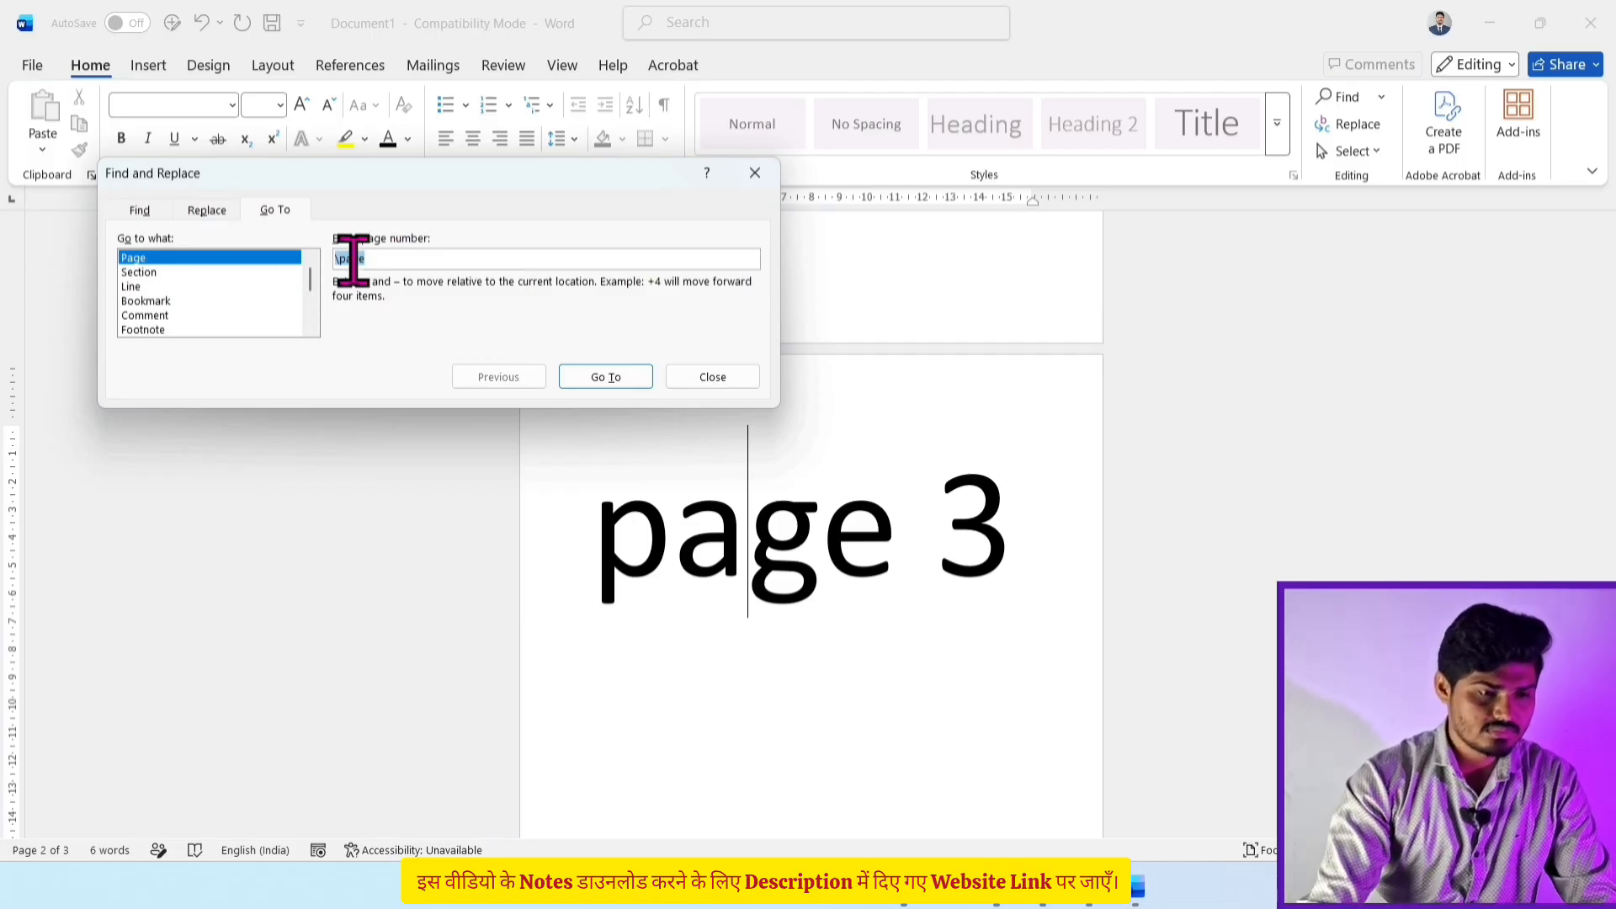
pyautogui.press('BackSpace')
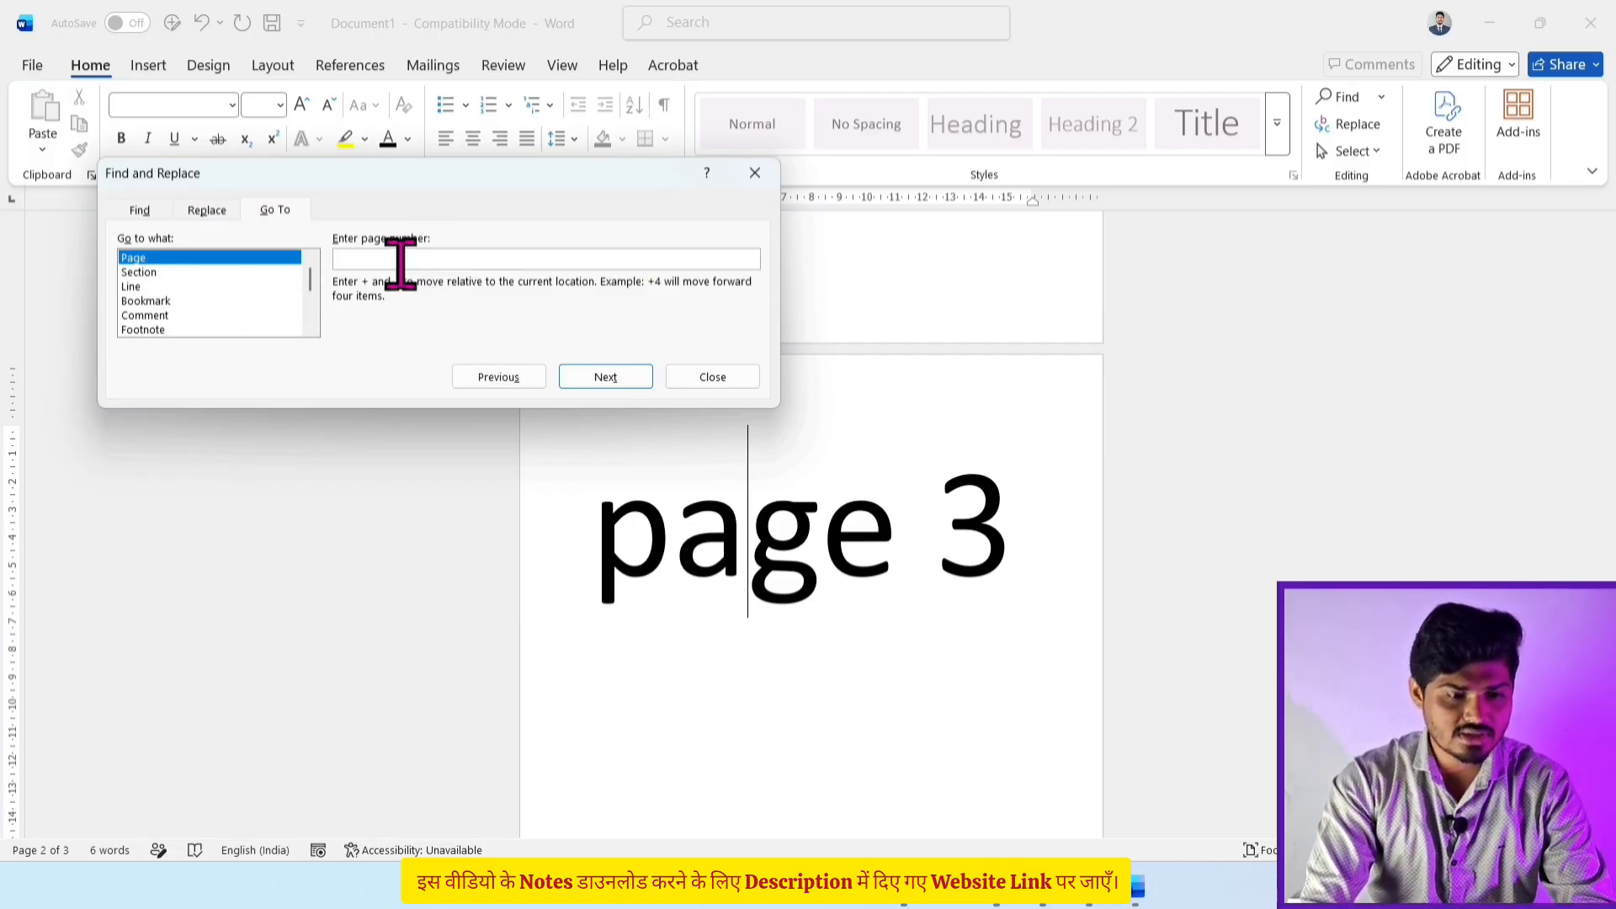
pyautogui.write('\\page')
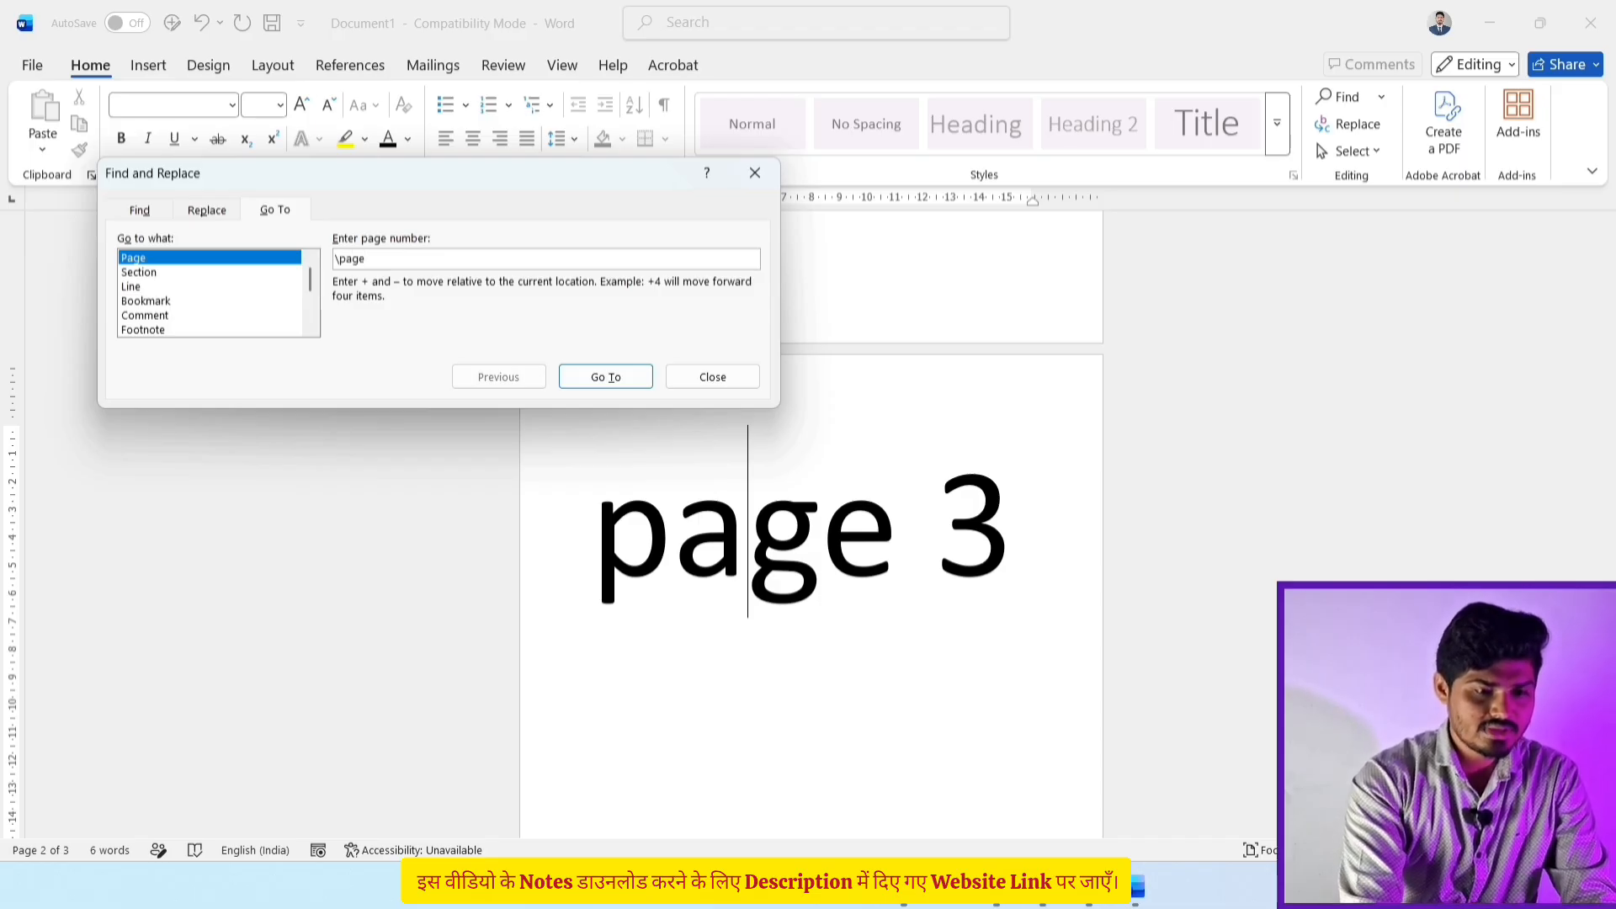
pyautogui.press('BackSpace')
pyautogui.press('BackSpace')
pyautogui.press('BackSpace')
pyautogui.press('BackSpace')
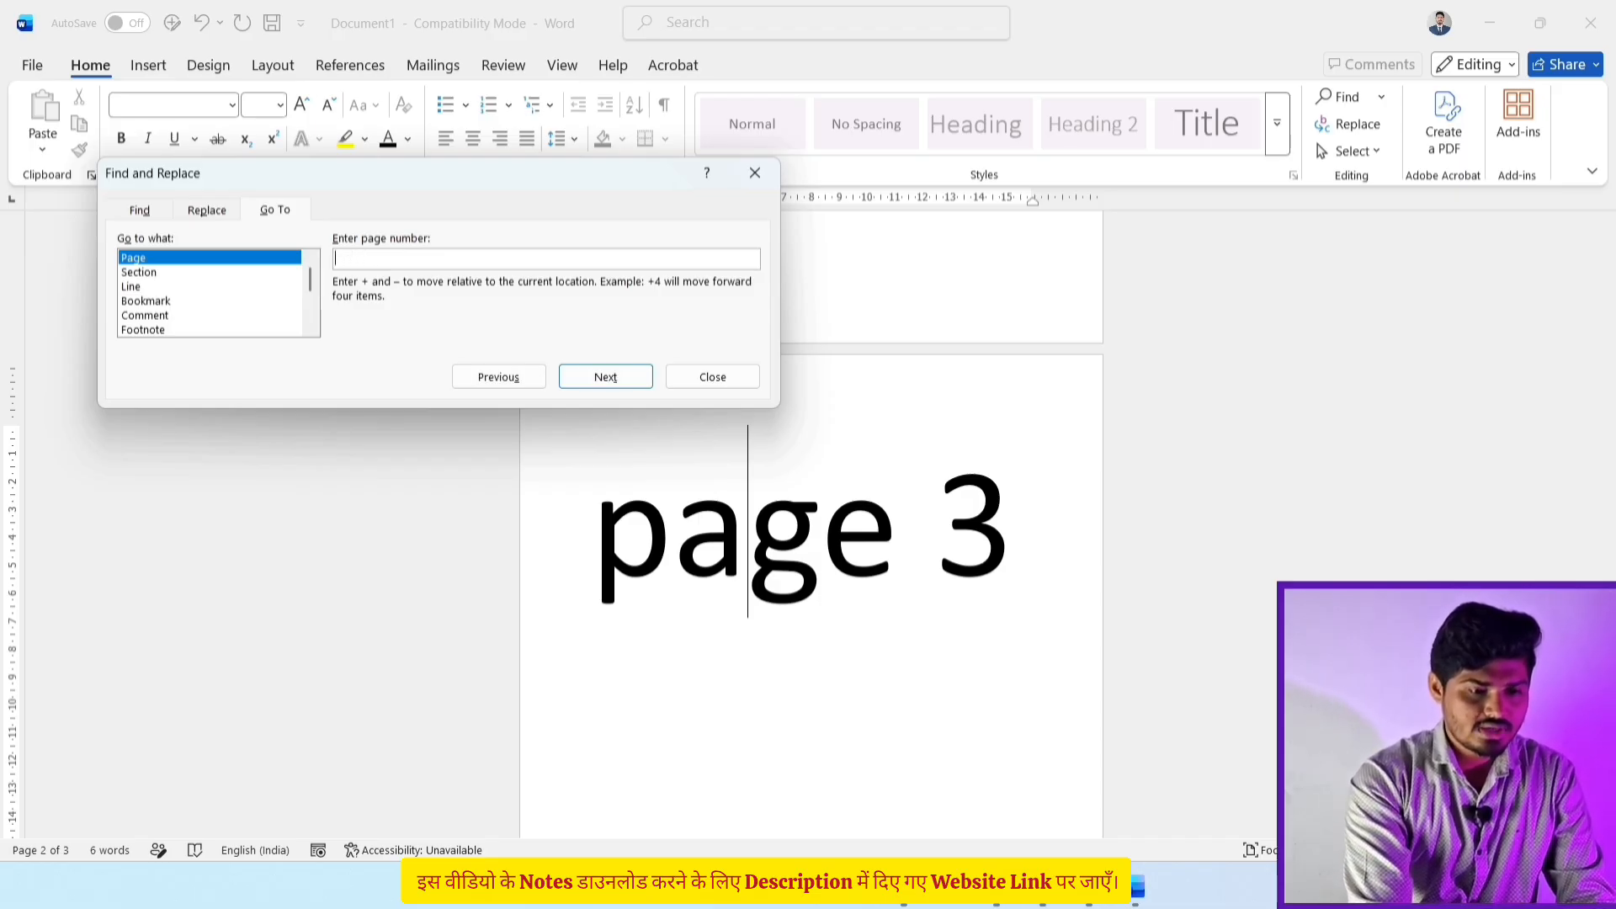
pyautogui.write('\\')
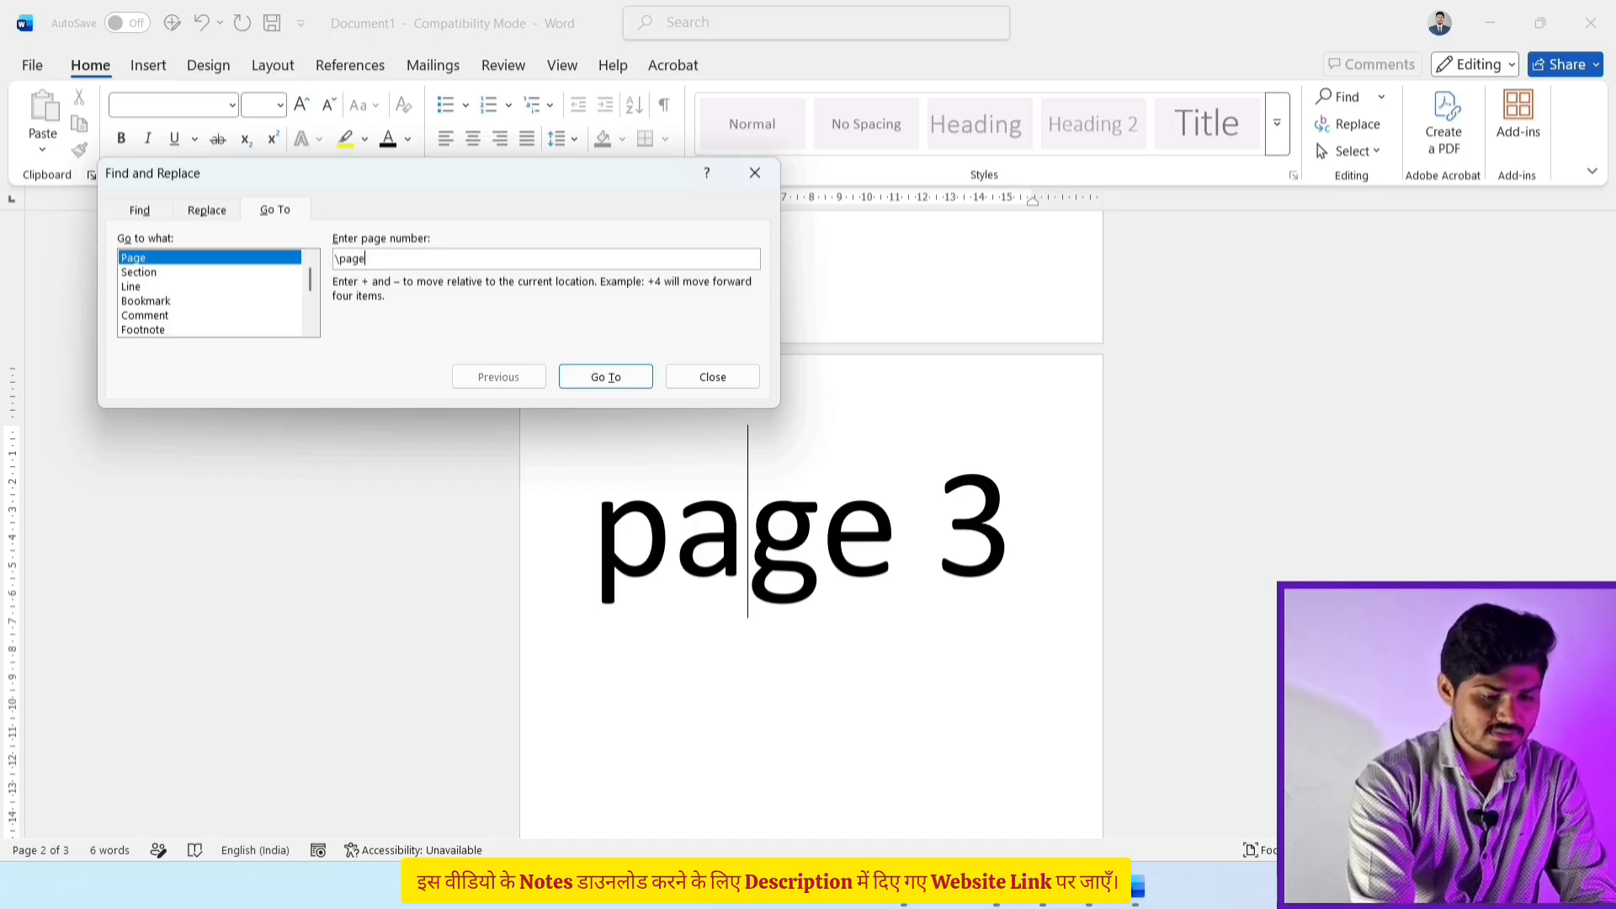
pyautogui.write('page')
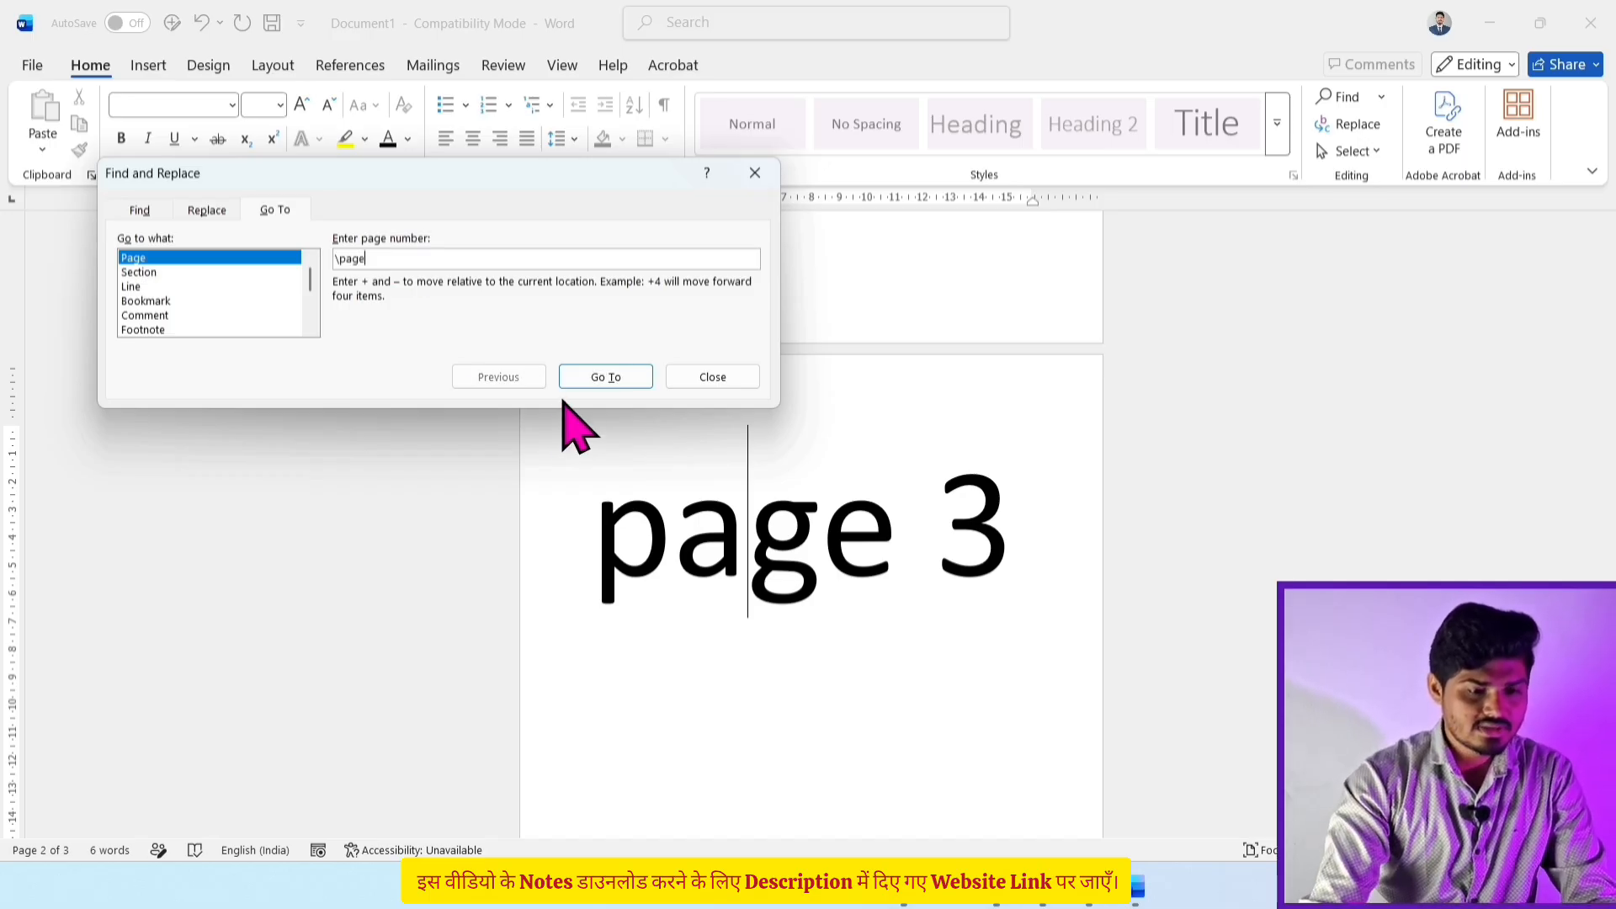
pyautogui.click(605, 376)
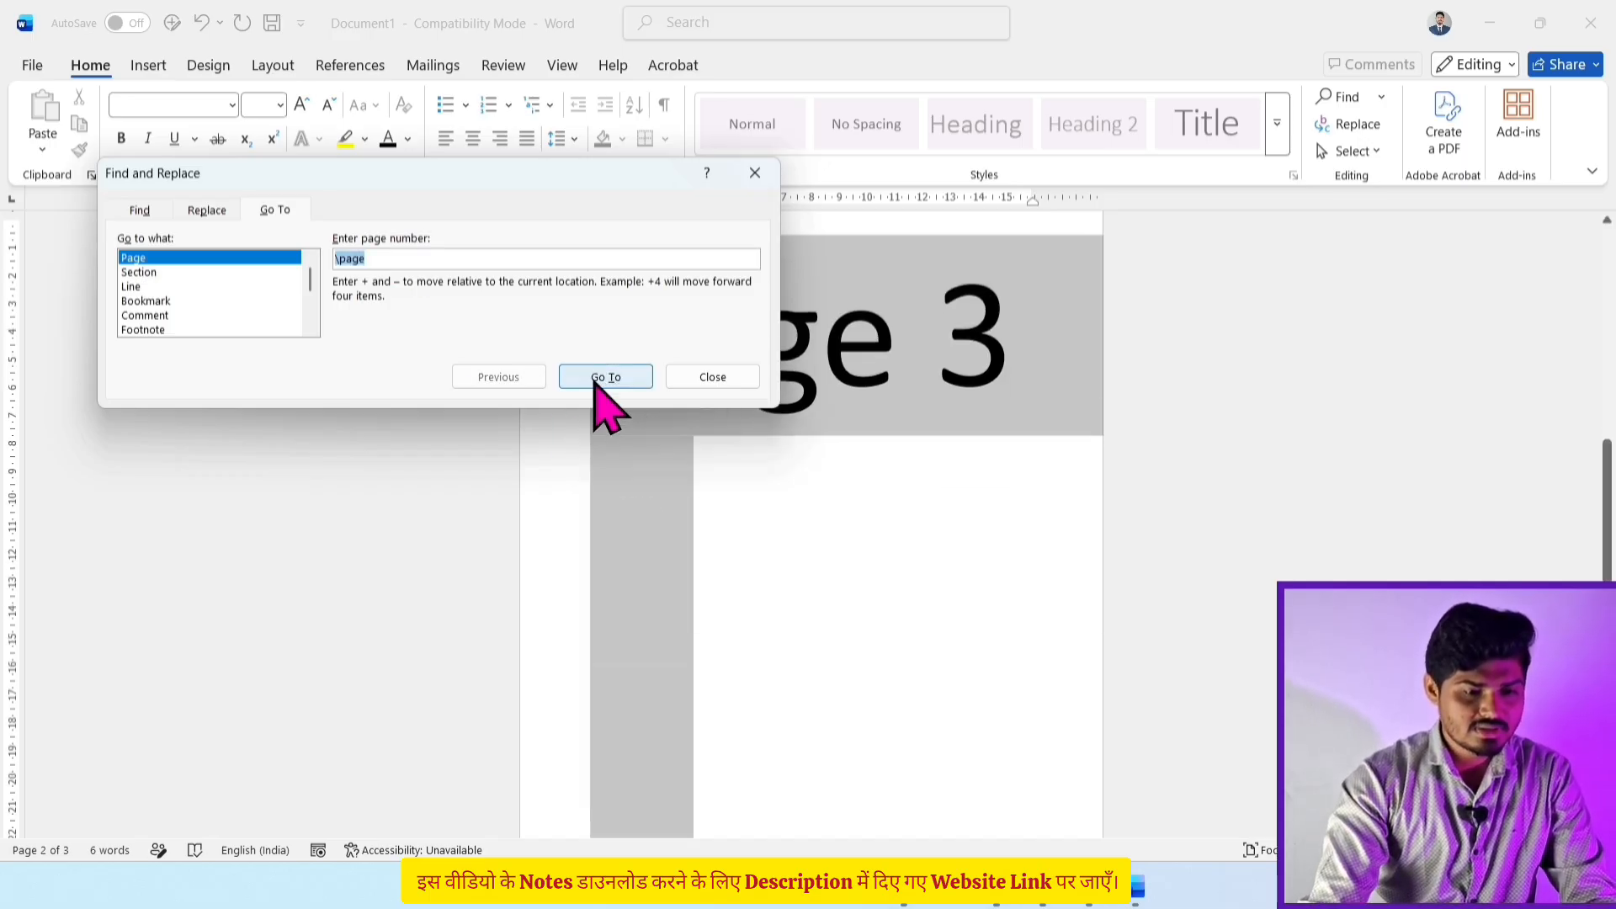
pyautogui.click(701, 383)
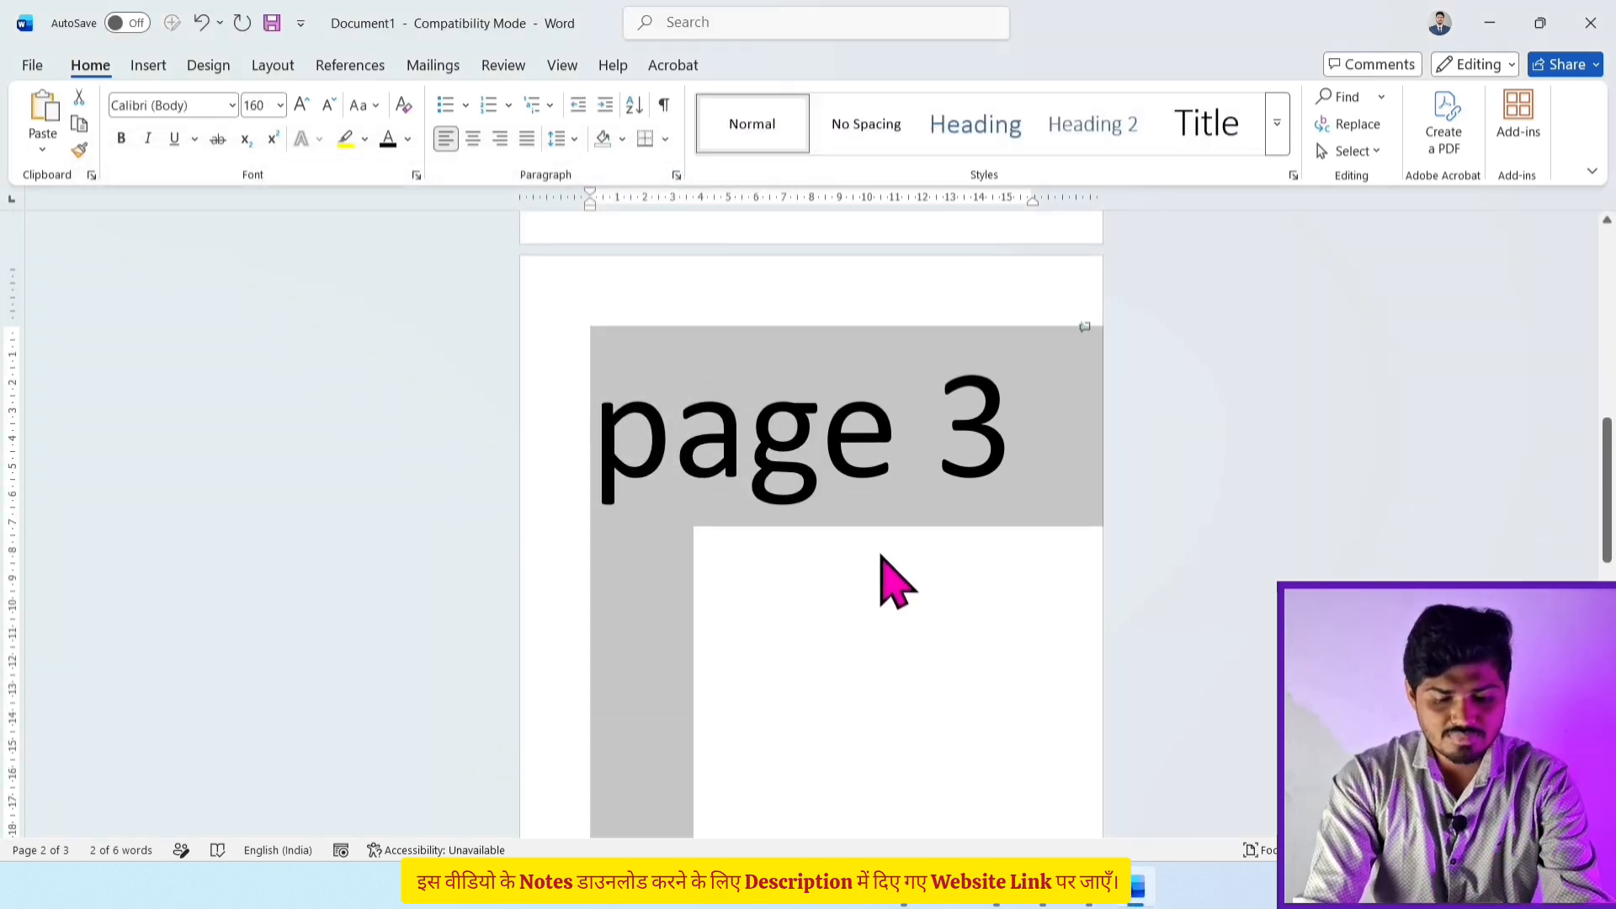
pyautogui.press('Delete')
# Step: Select all 135 words of the three-paragraph sample document with Ctrl+A
pyautogui.scroll(10, 879, 552)
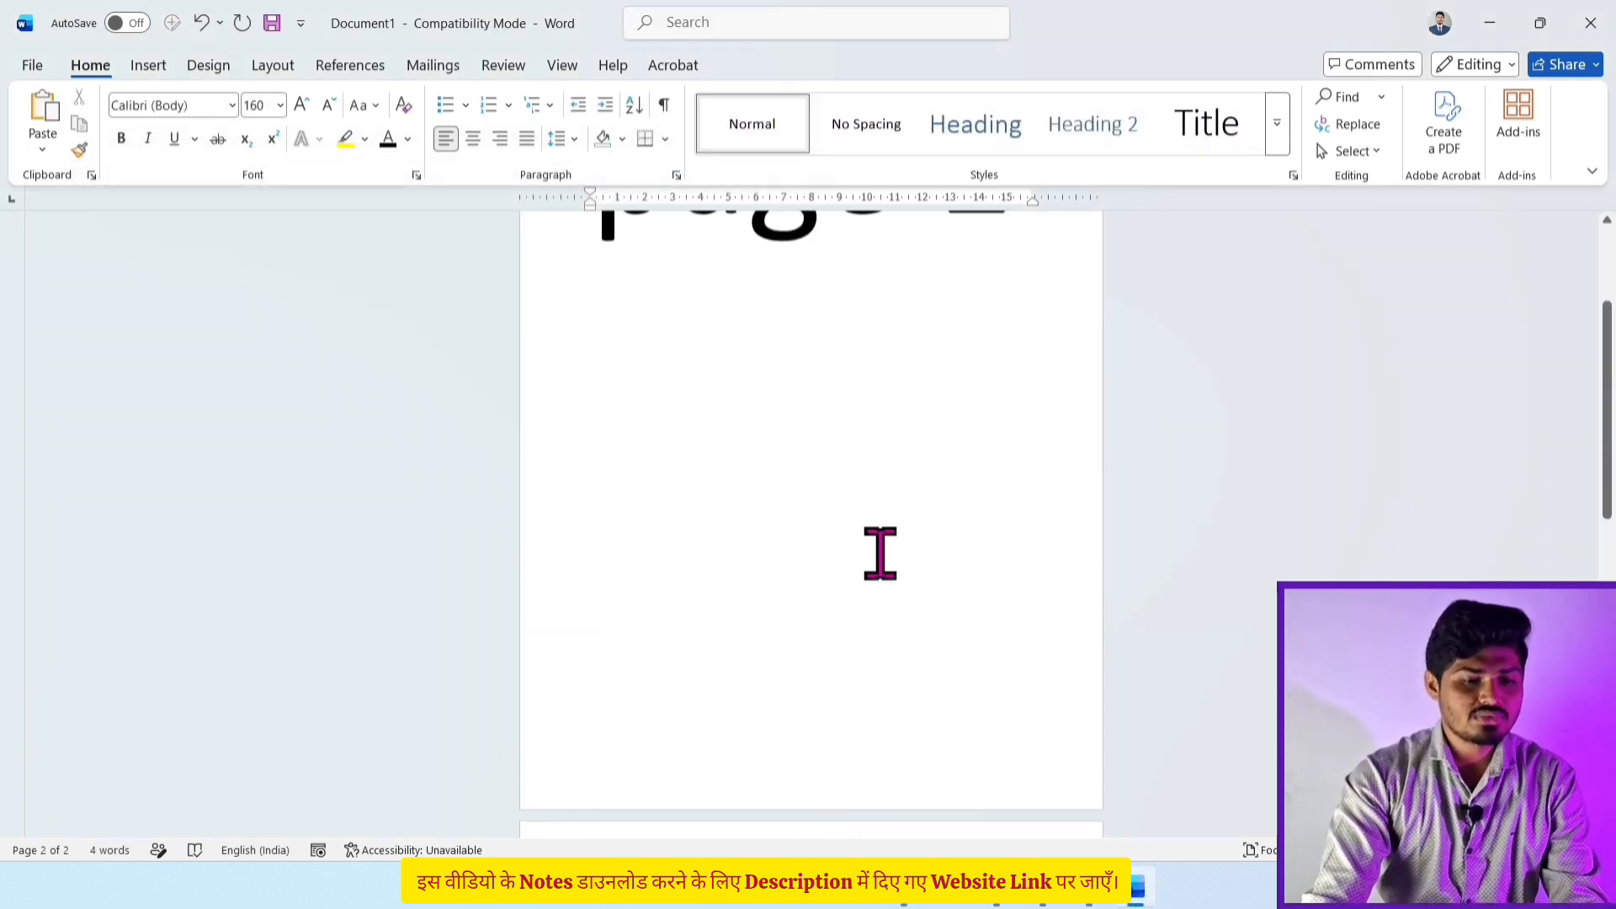
pyautogui.scroll(-10, 879, 553)
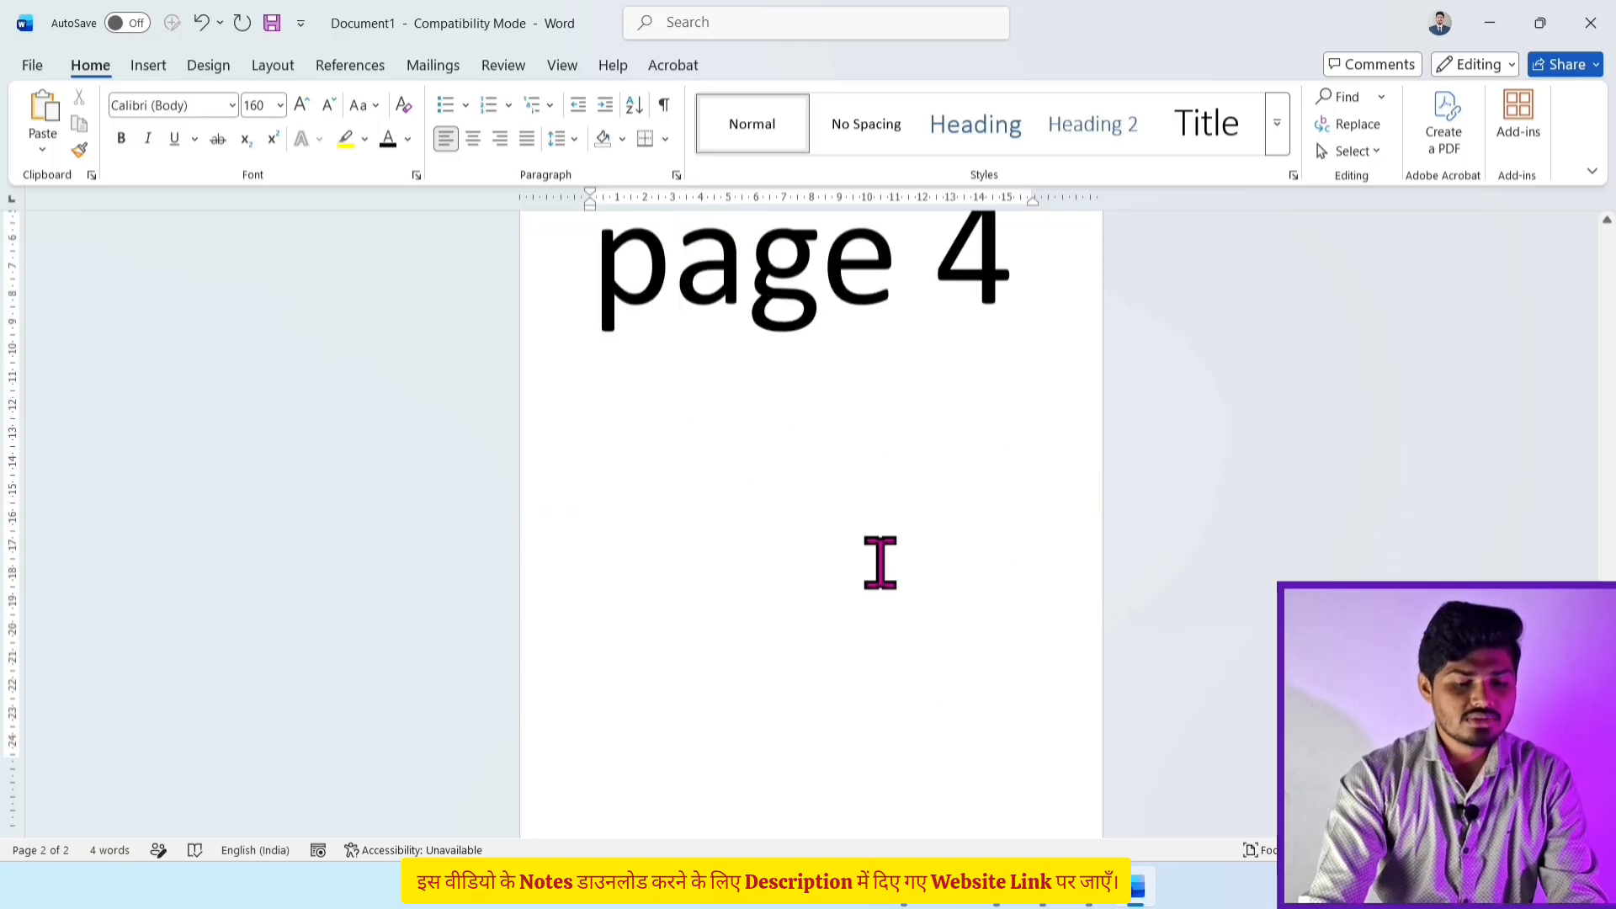
pyautogui.scroll(10, 880, 561)
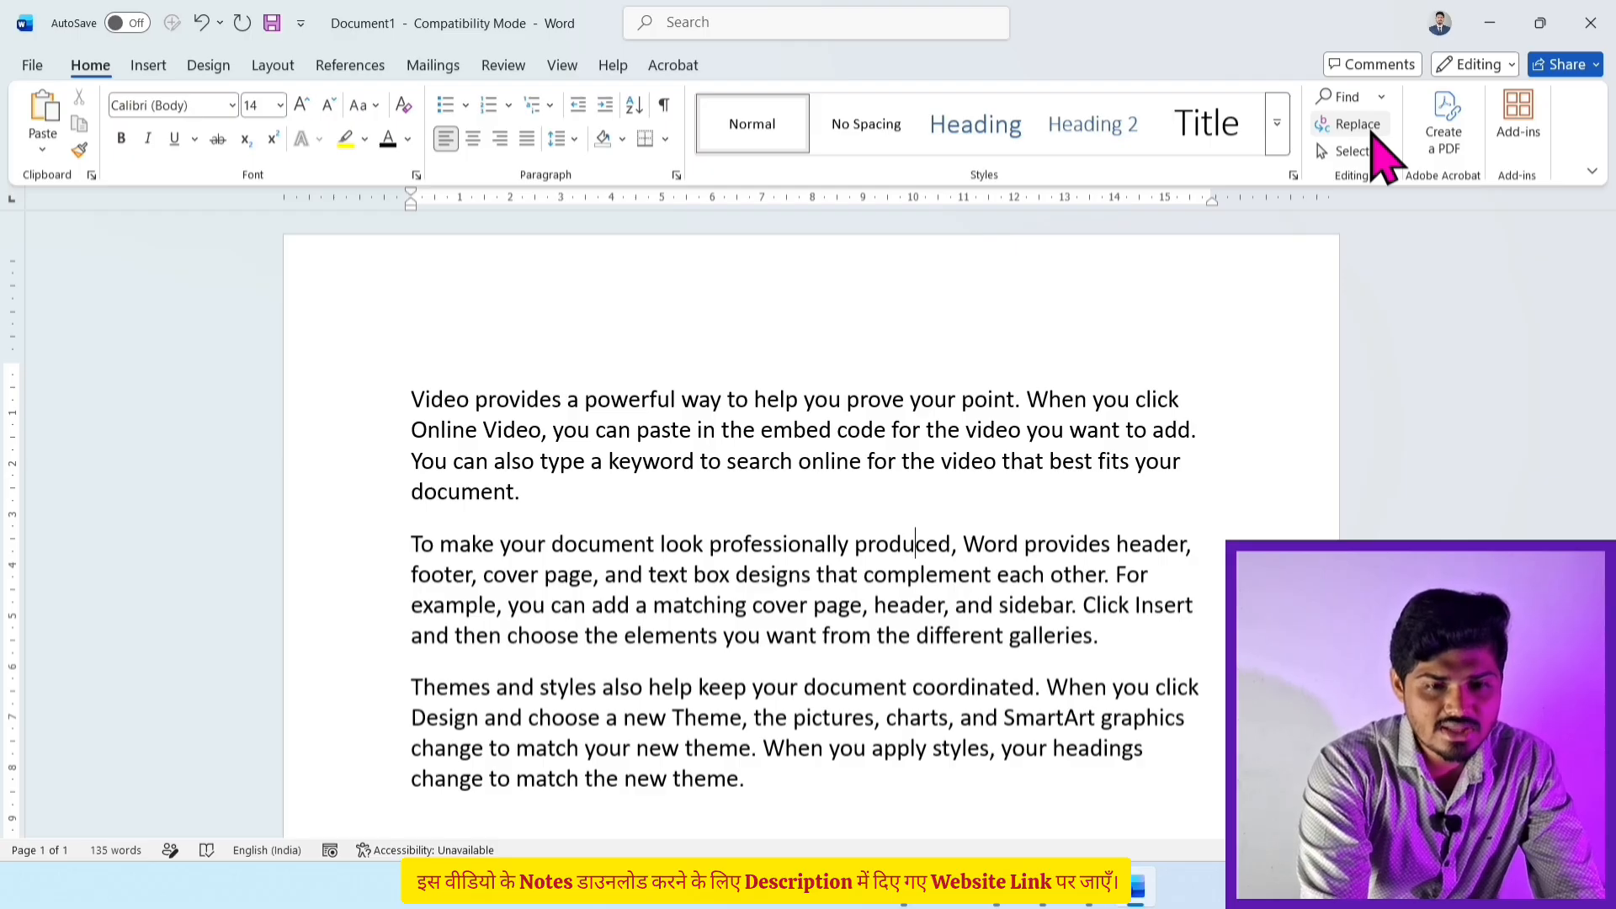
pyautogui.scroll(-3, 1024, 505)
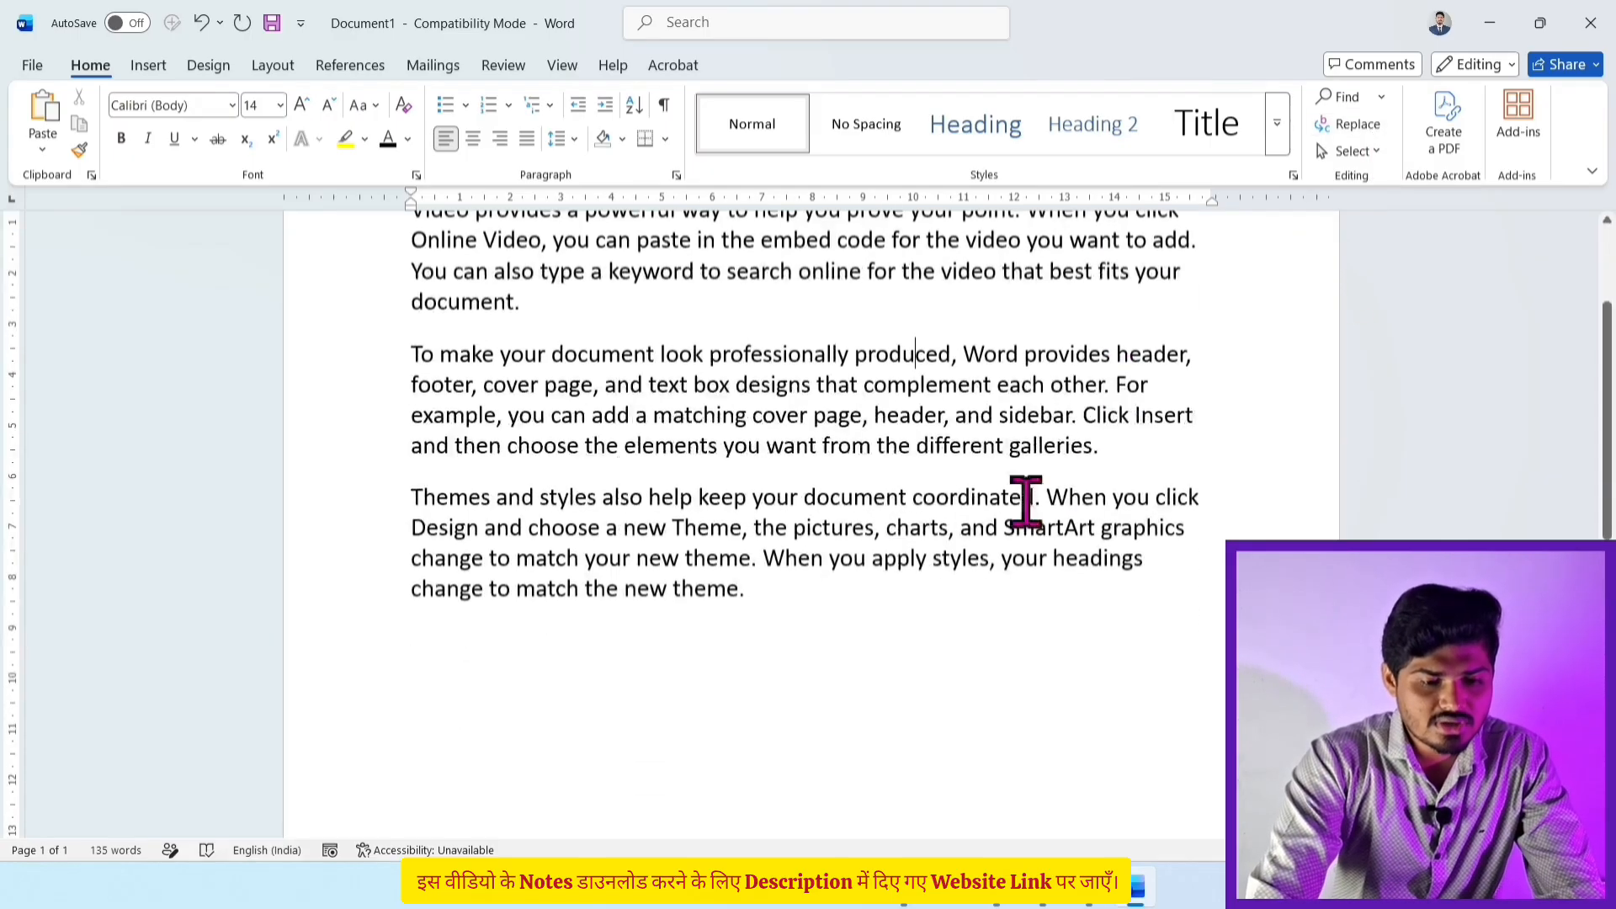
pyautogui.scroll(2, 816, 640)
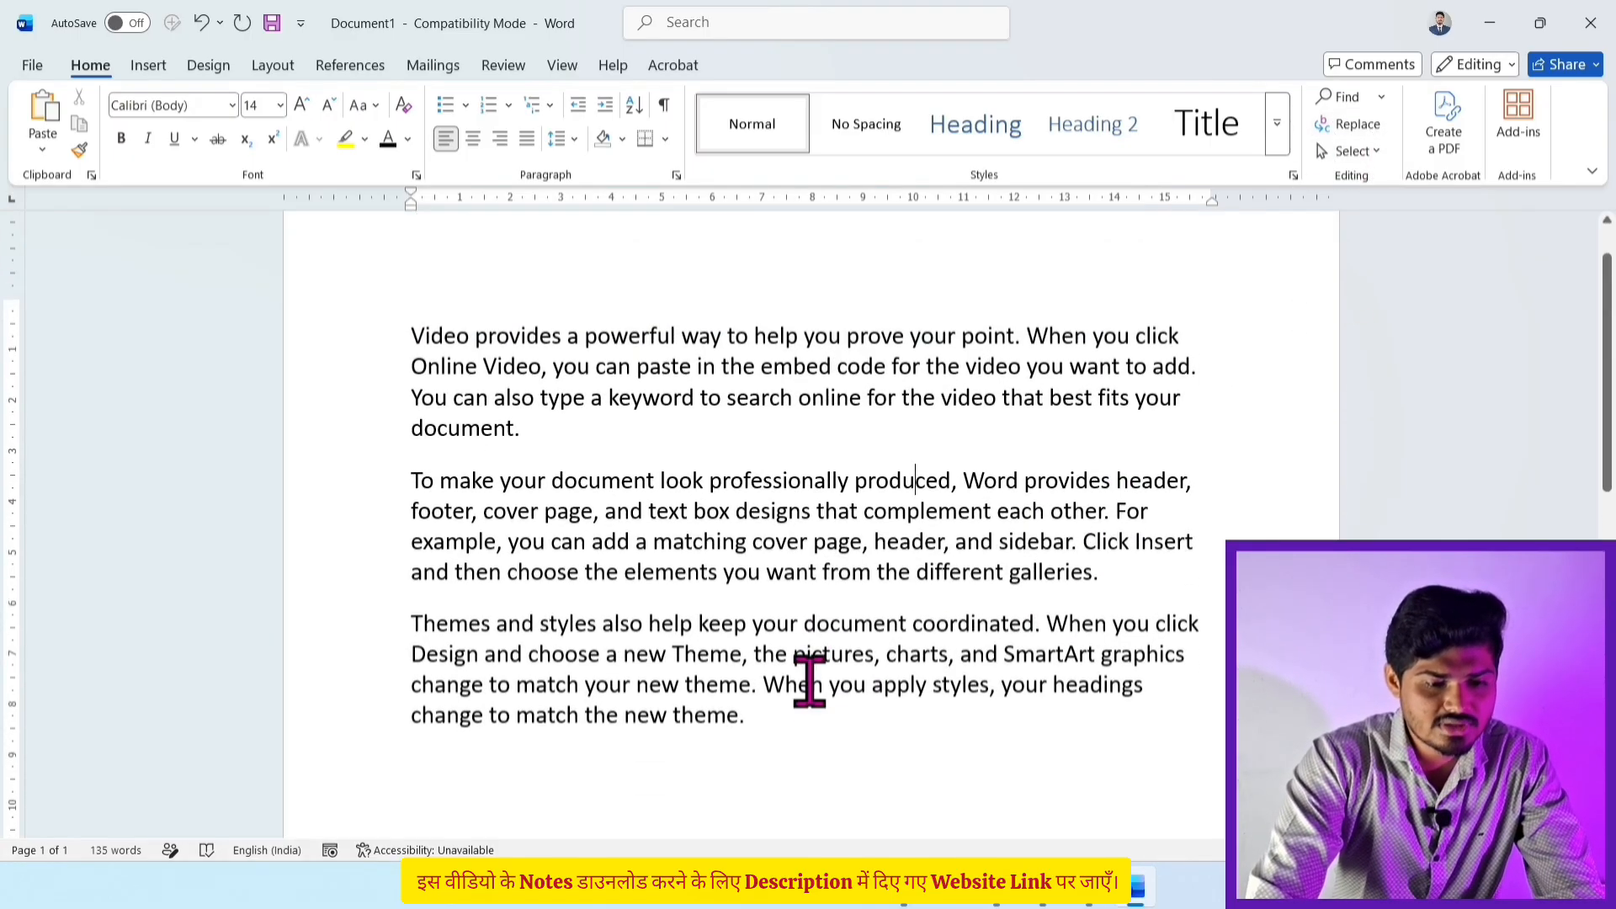
pyautogui.click(779, 715)
pyautogui.keyDown('shift'); pyautogui.click(370, 353); pyautogui.keyUp('shift')
pyautogui.hotkey('ctrl', 'a')
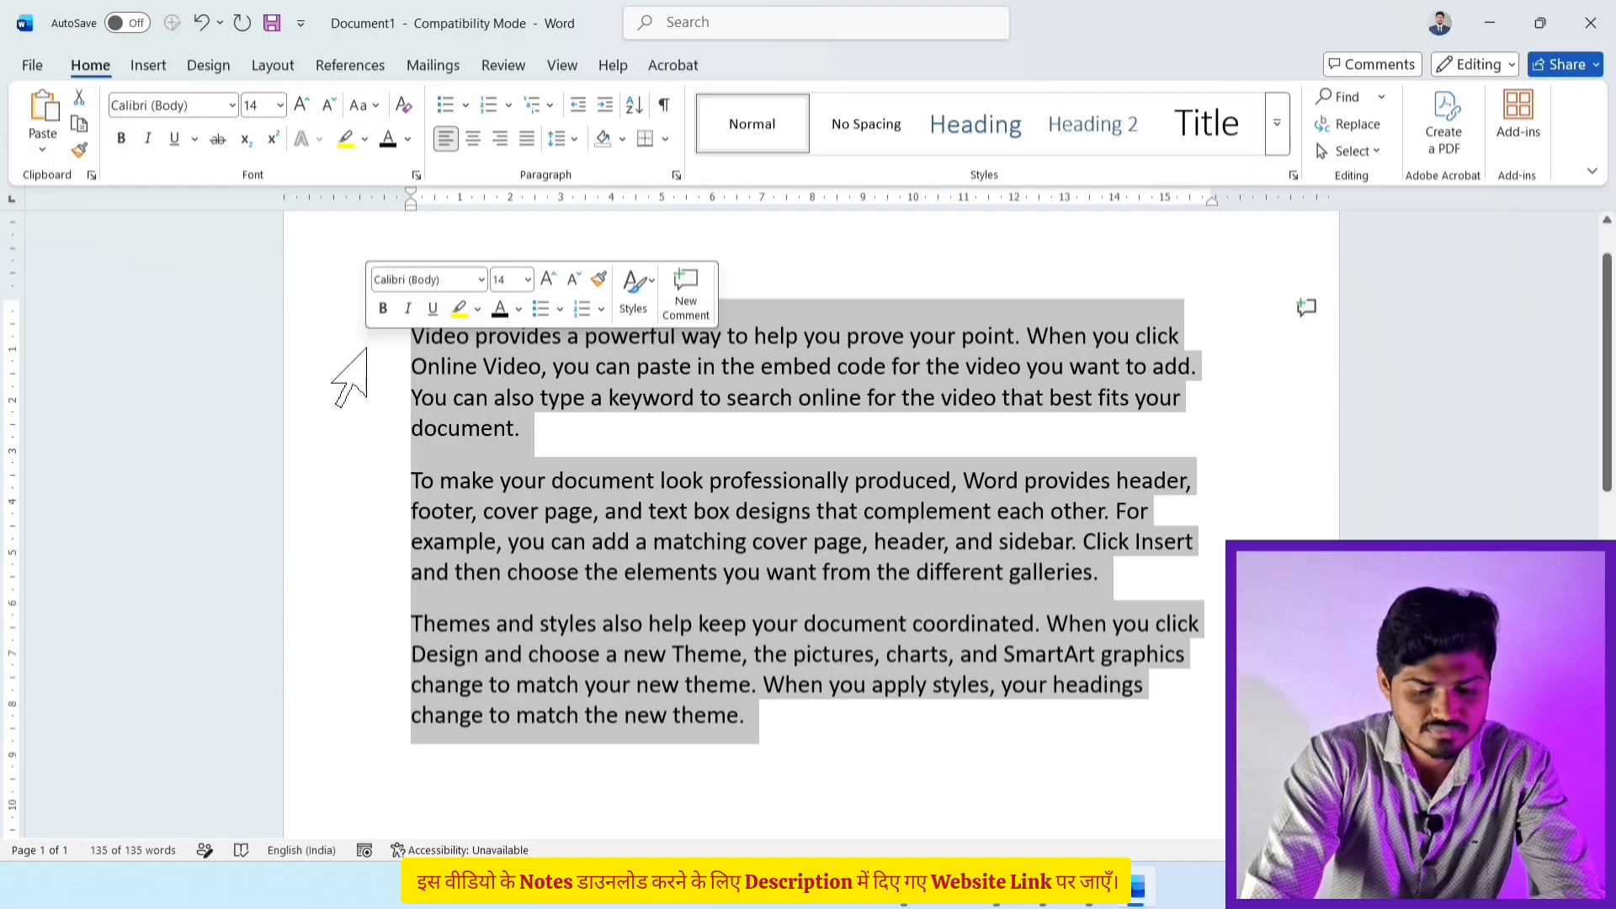
# Step: Replace the sample text with a person's full name typed in 20-point font
pyautogui.press('Delete')
pyautogui.click(301, 104)
pyautogui.click(301, 105)
pyautogui.click(301, 104)
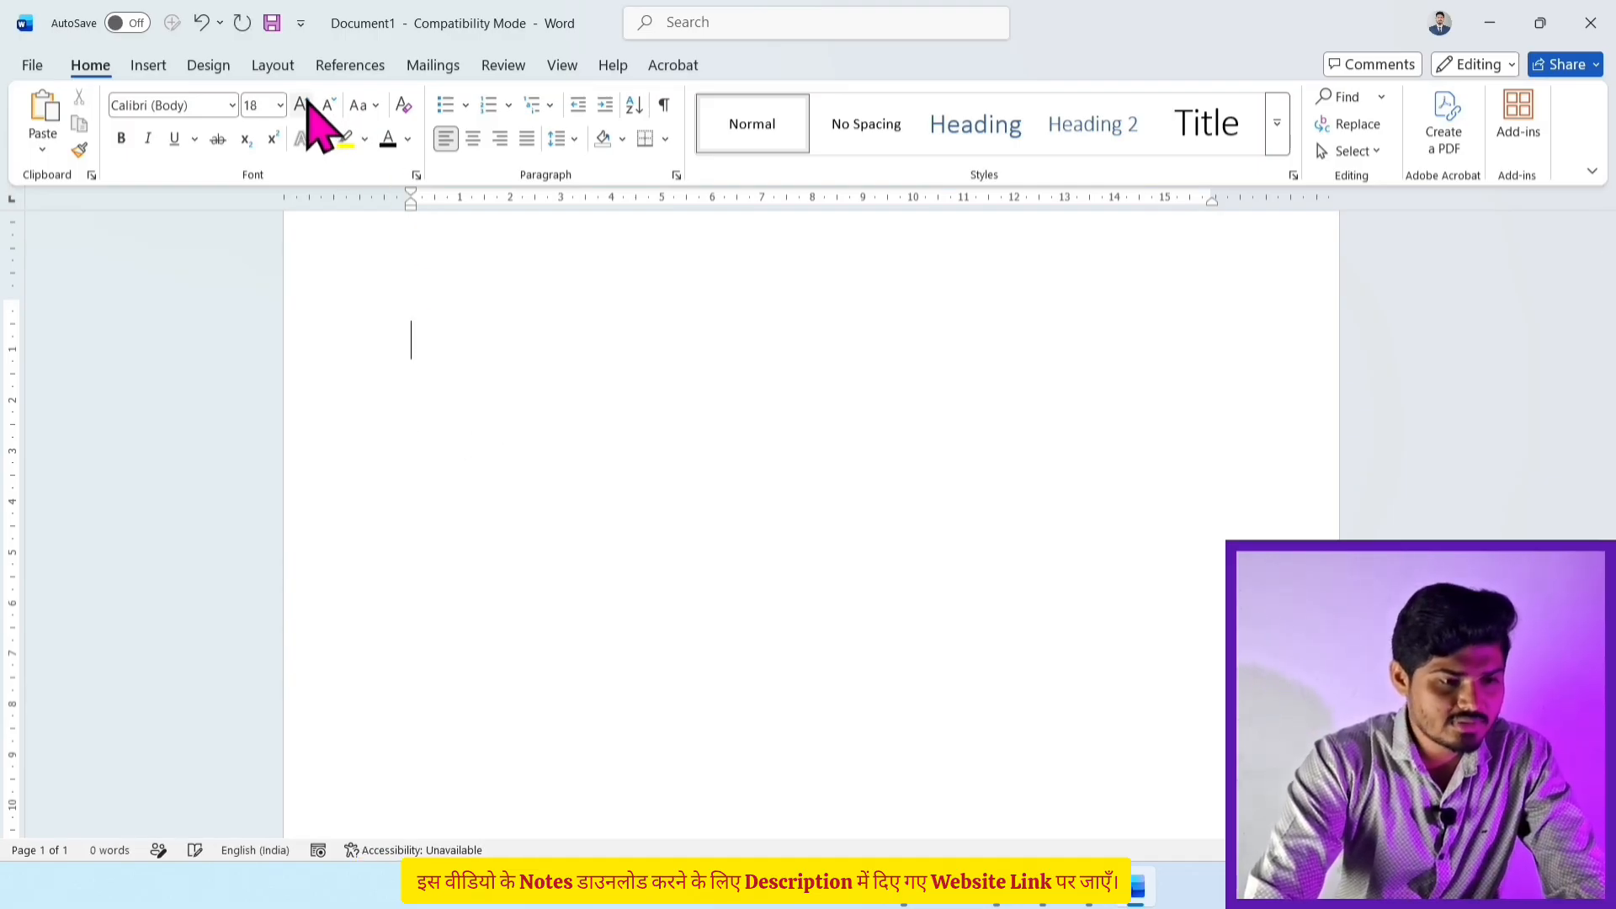
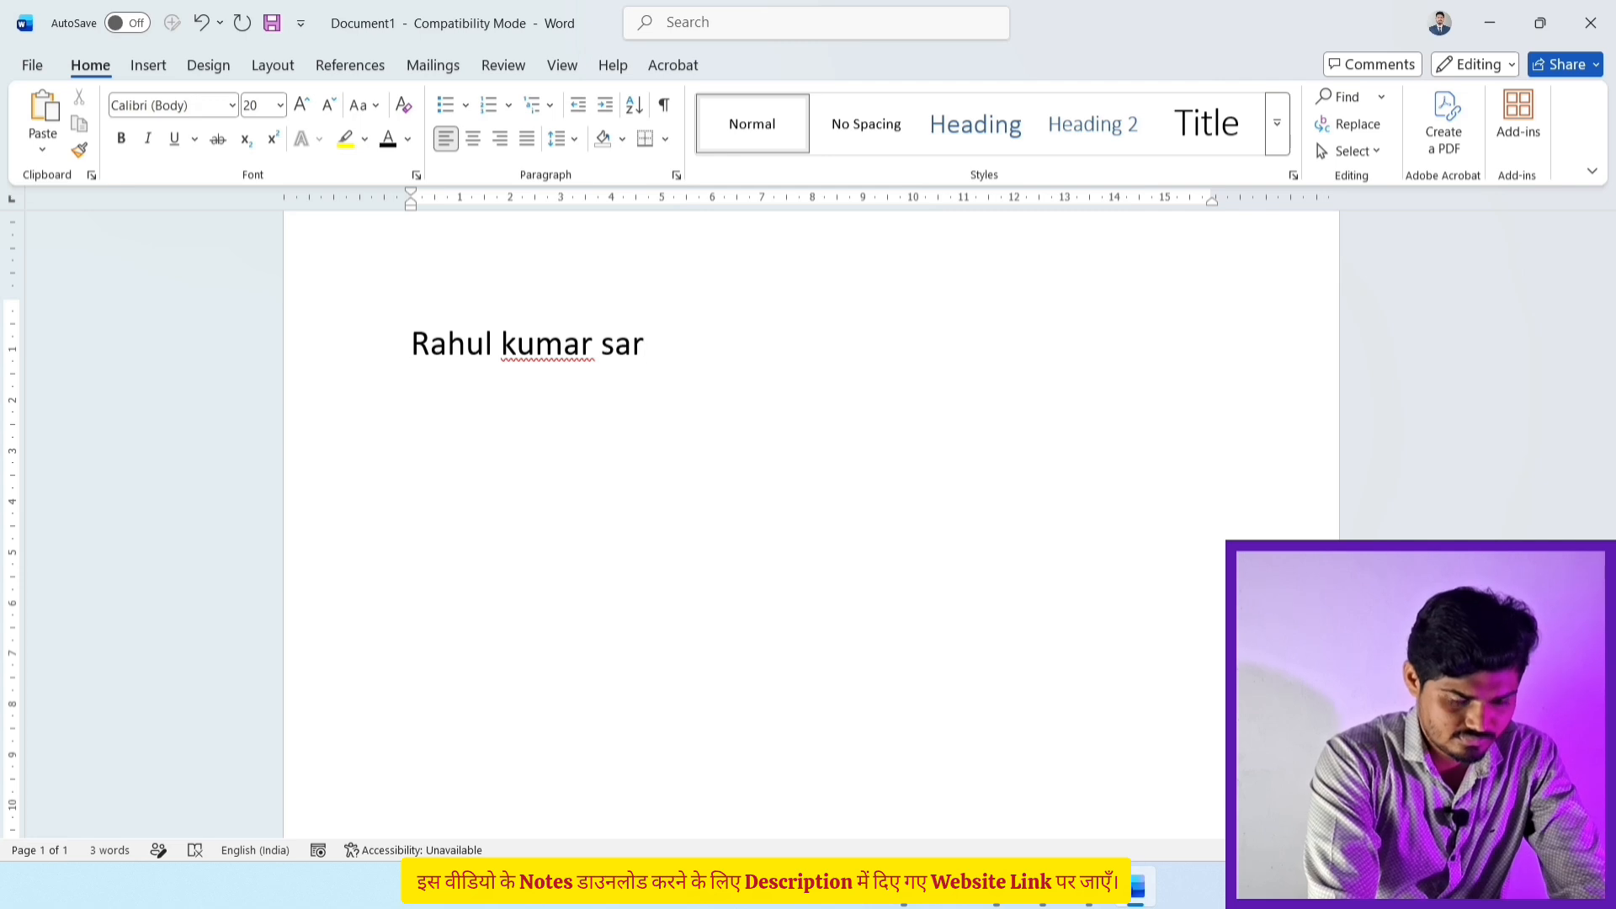
pyautogui.press('Return')
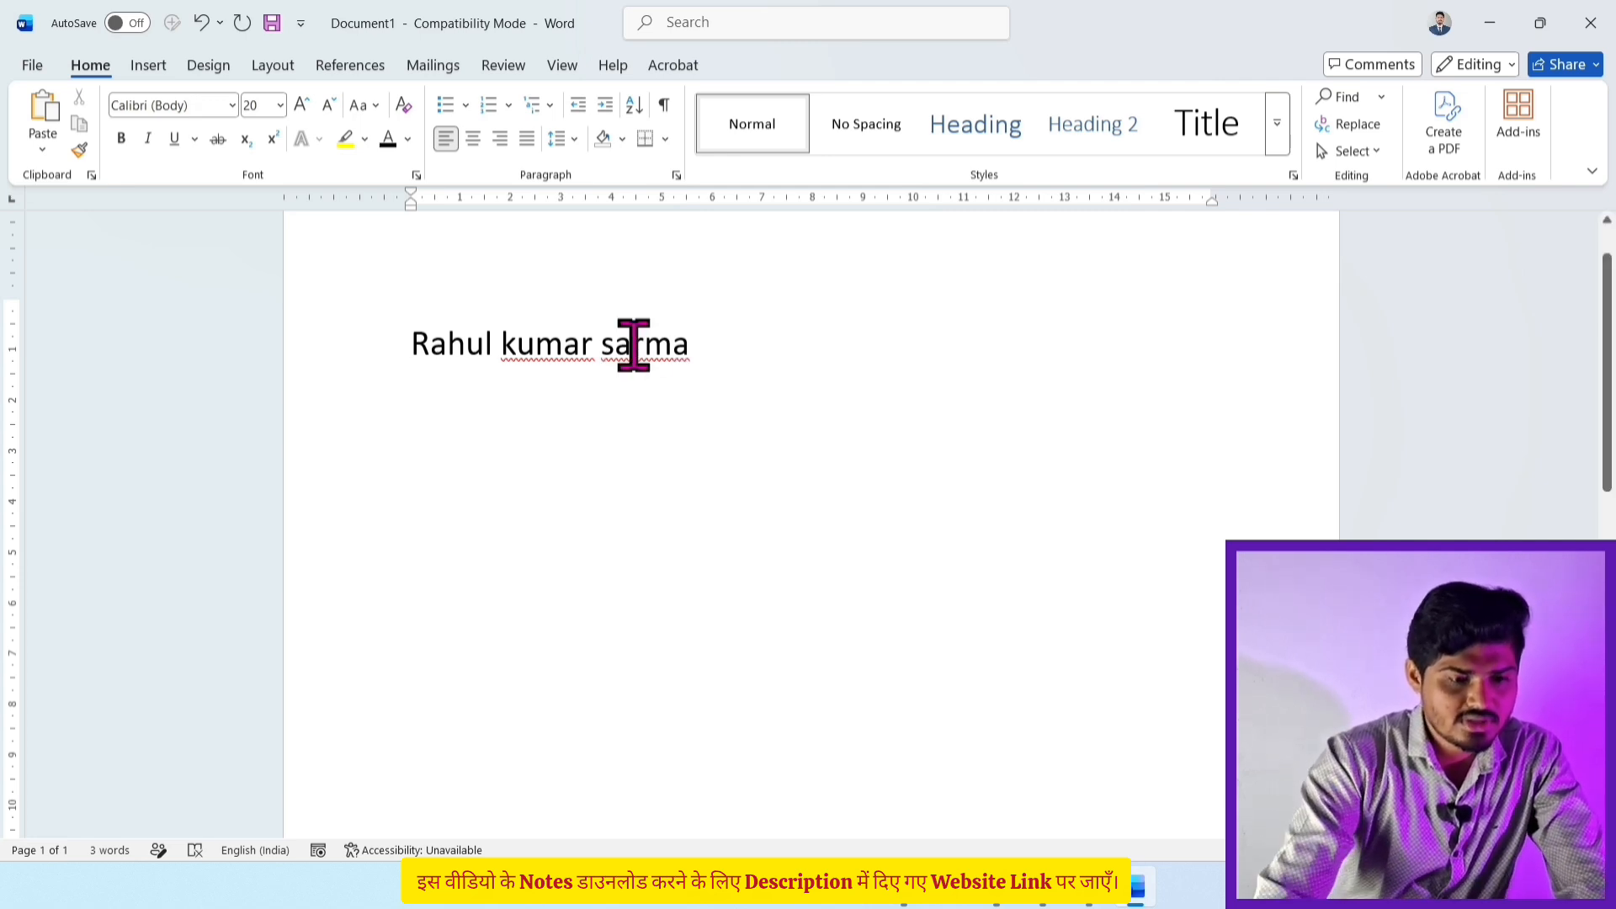
# Step: Paste copies of the name line until seven lines are stacked
pyautogui.moveTo(723, 334); pyautogui.dragTo(424, 346)
pyautogui.hotkey('ctrl', 'c')
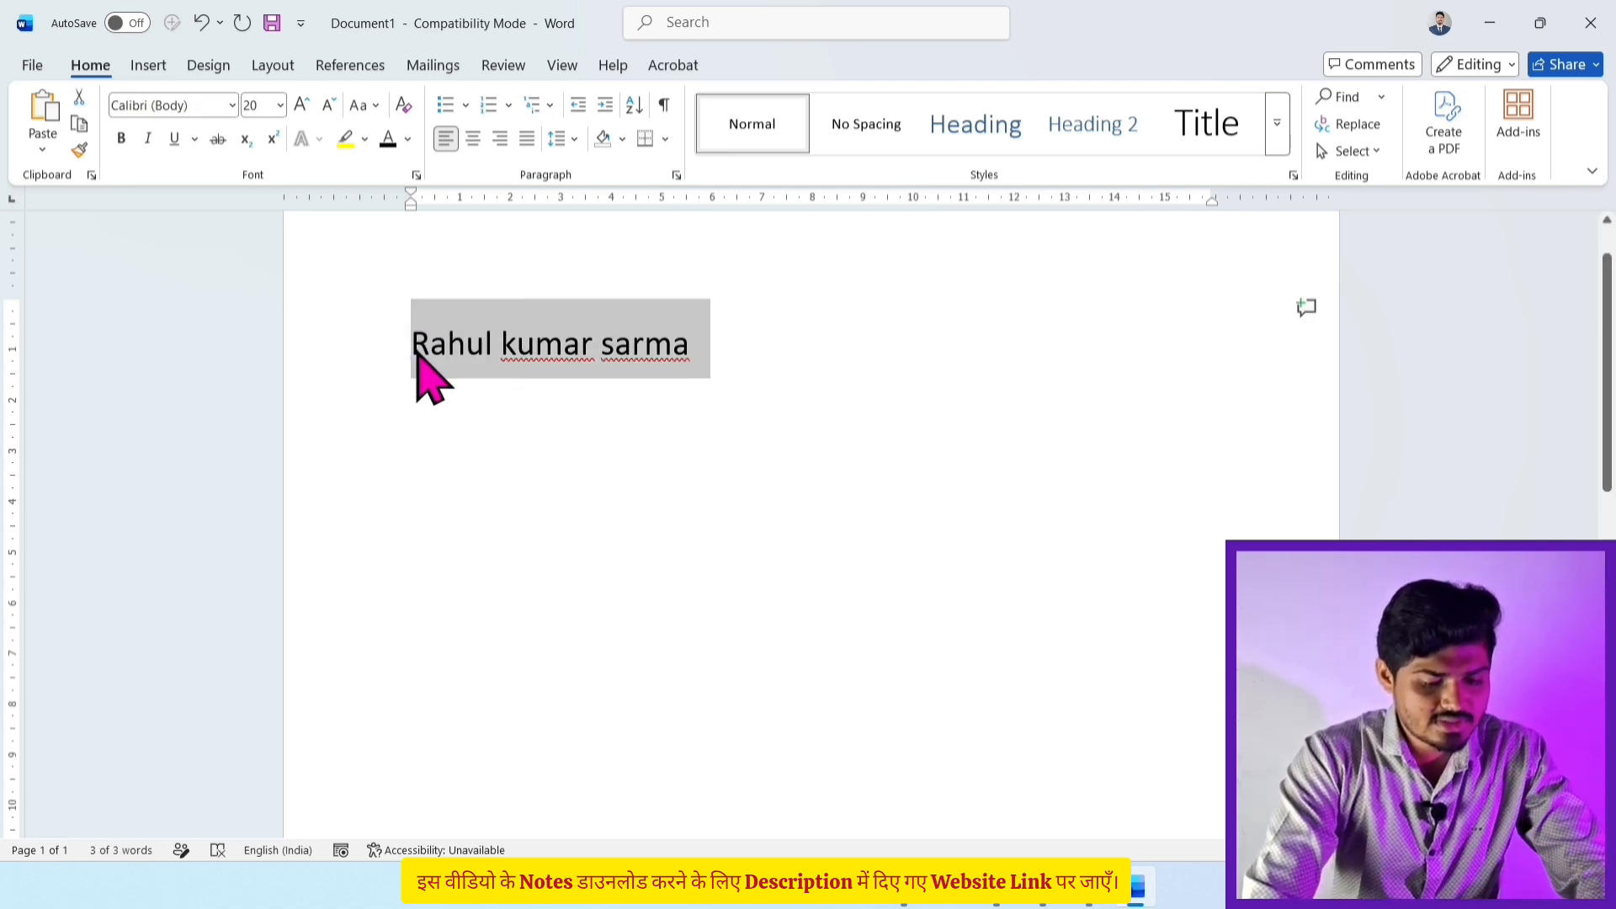
pyautogui.click(406, 401)
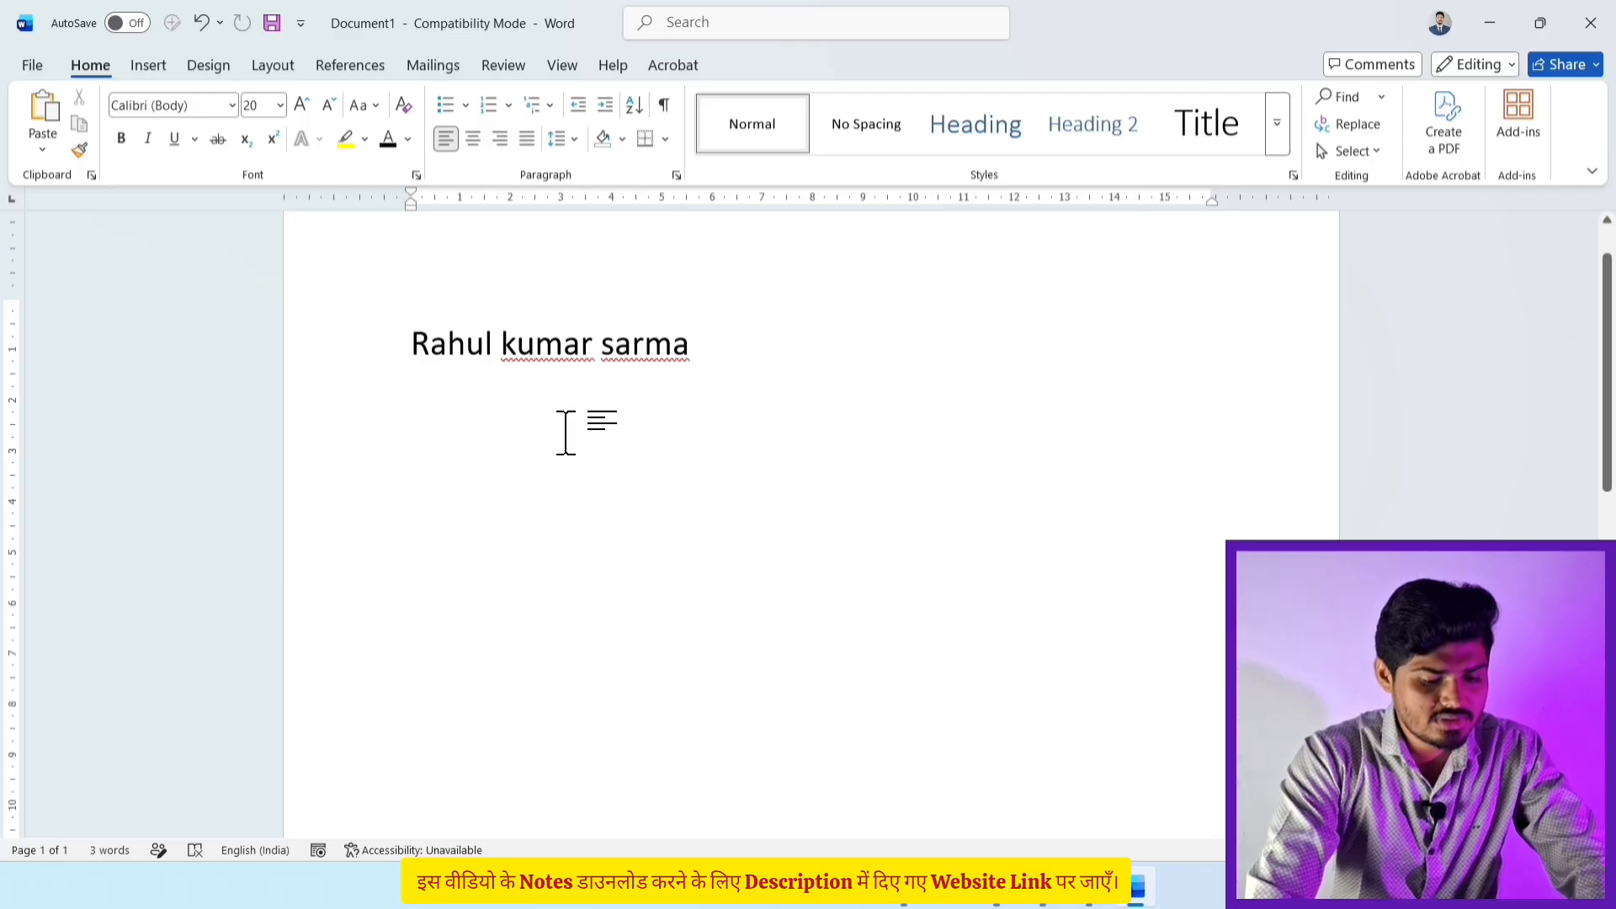
pyautogui.hotkey('ctrl', 'v')
pyautogui.hotkey('ctrl', 'v')
pyautogui.hotkey('ctrl', 'v')
pyautogui.hotkey('ctrl', 'v')
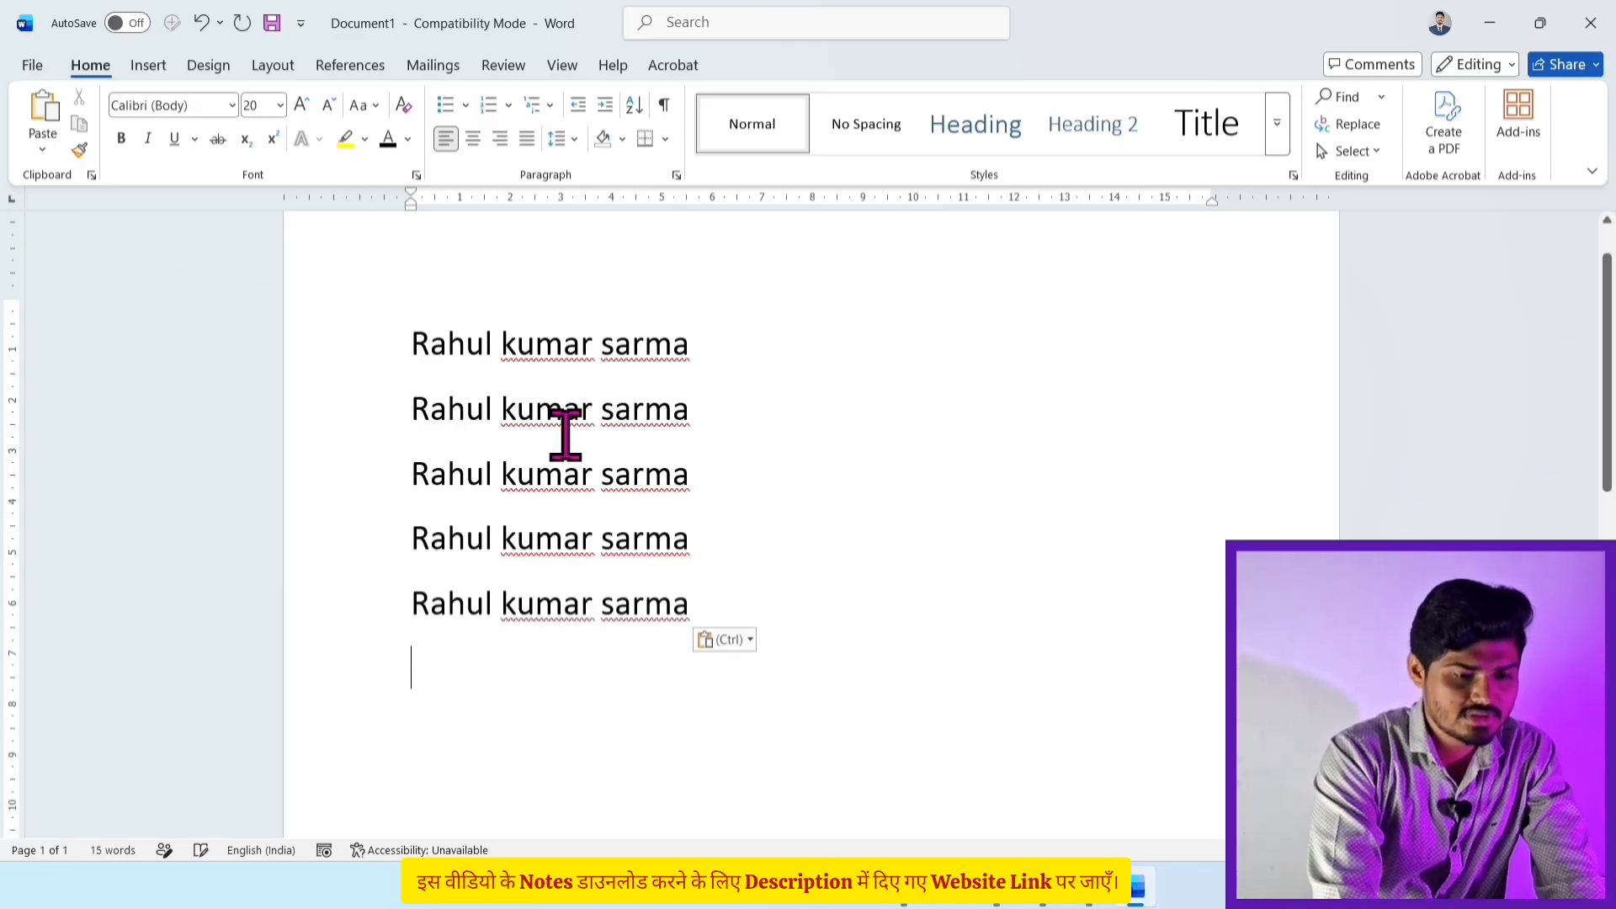
pyautogui.click(820, 543)
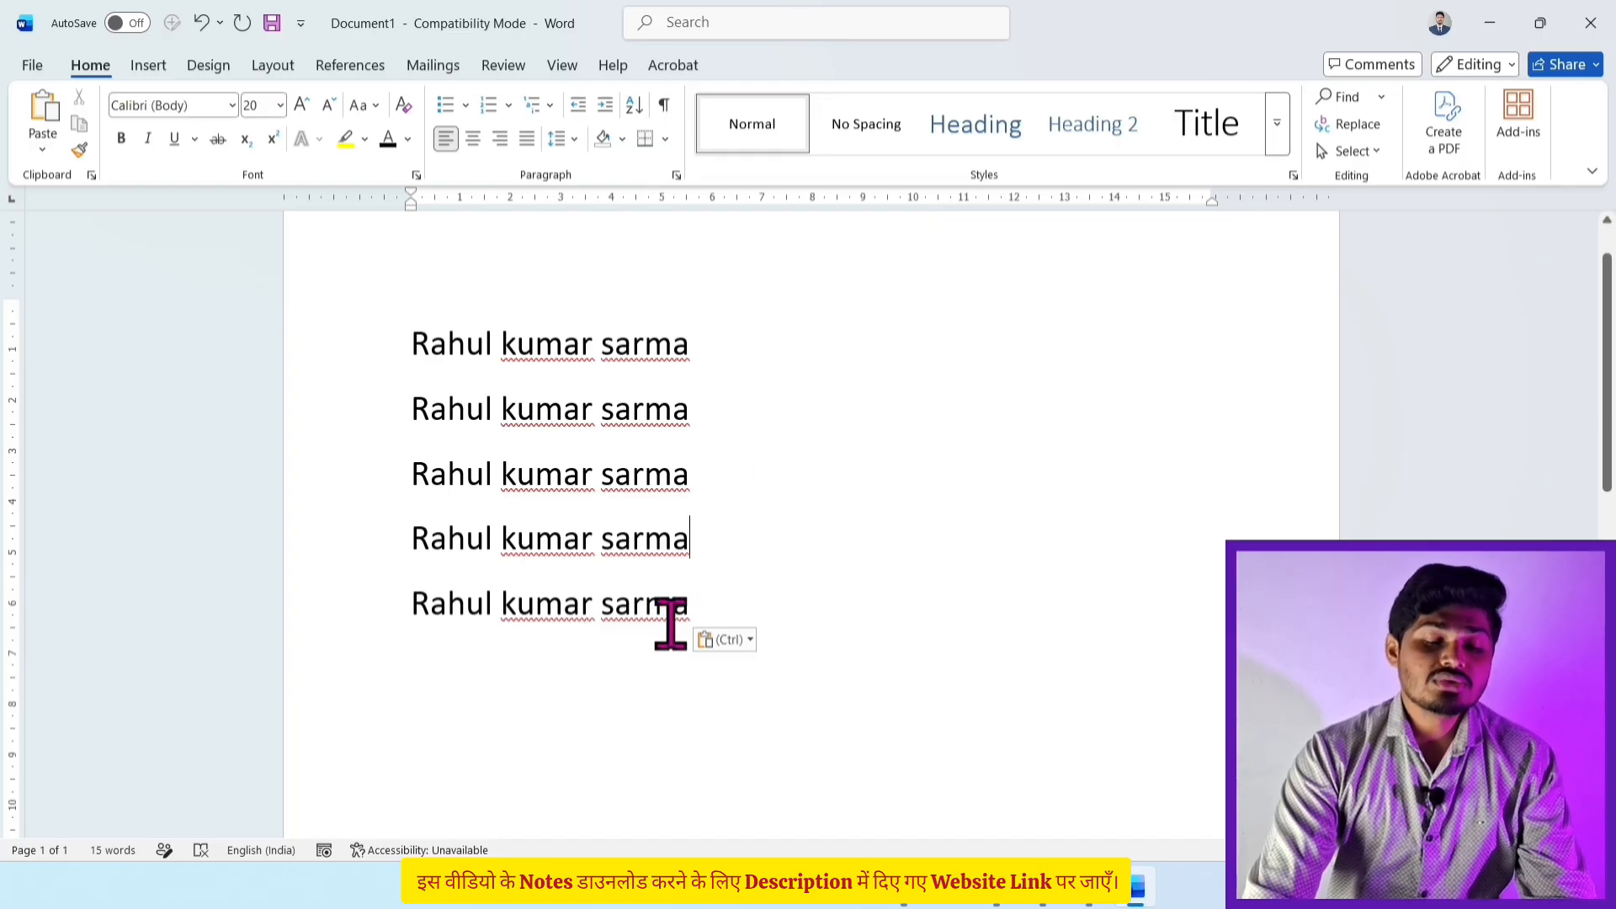
pyautogui.click(707, 607)
pyautogui.press('Return')
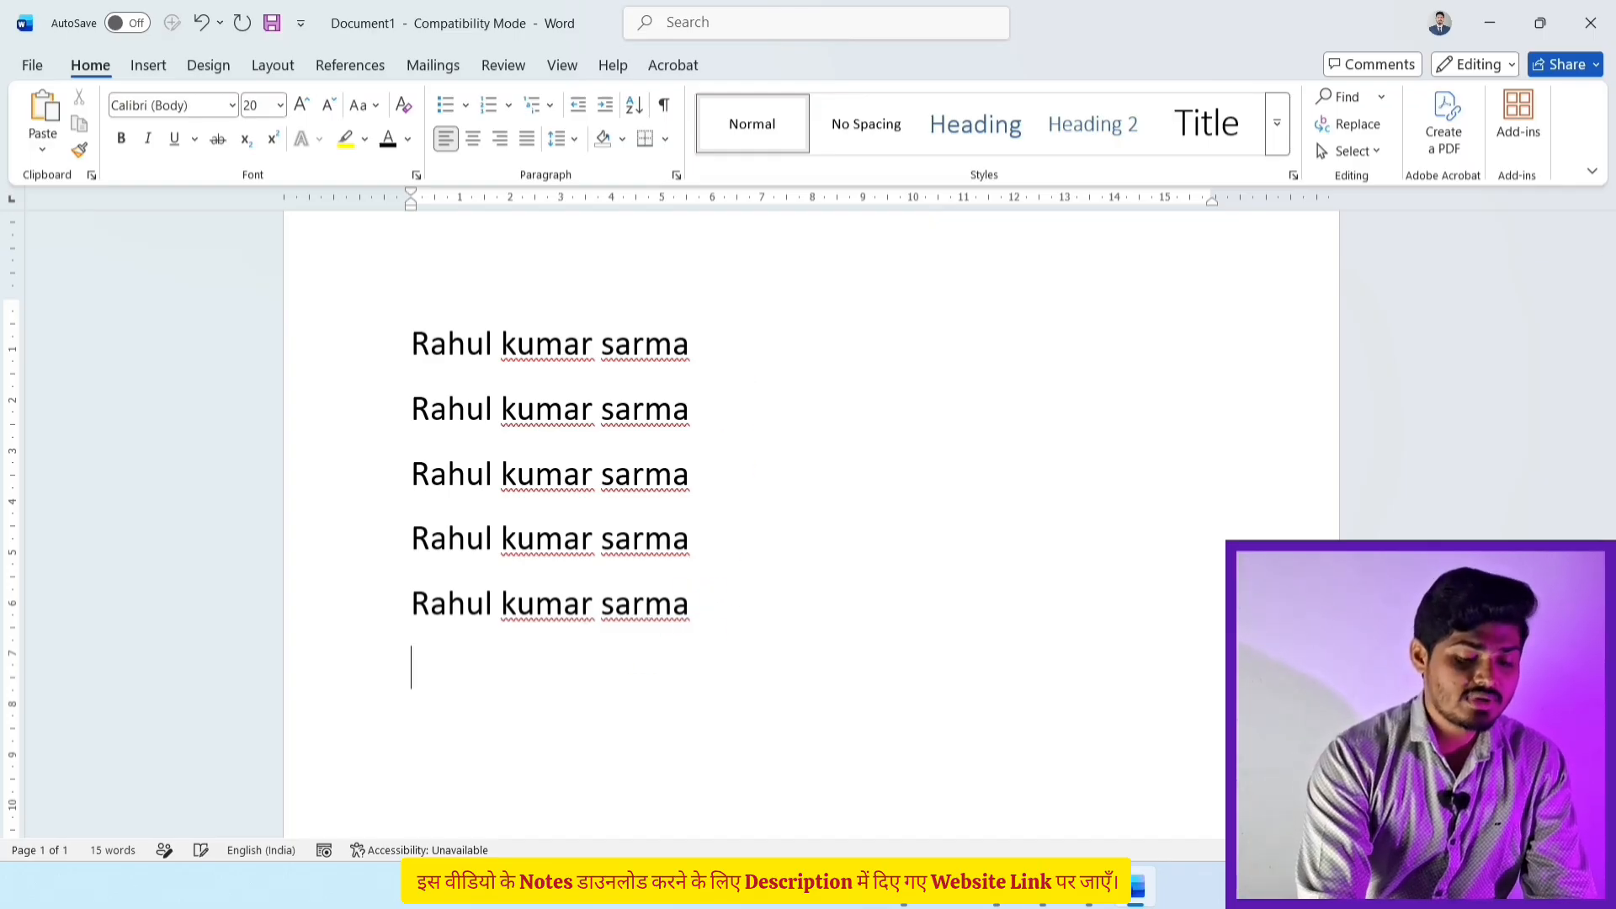
pyautogui.hotkey('ctrl', 'v')
pyautogui.press('Return')
pyautogui.hotkey('ctrl', 'v')
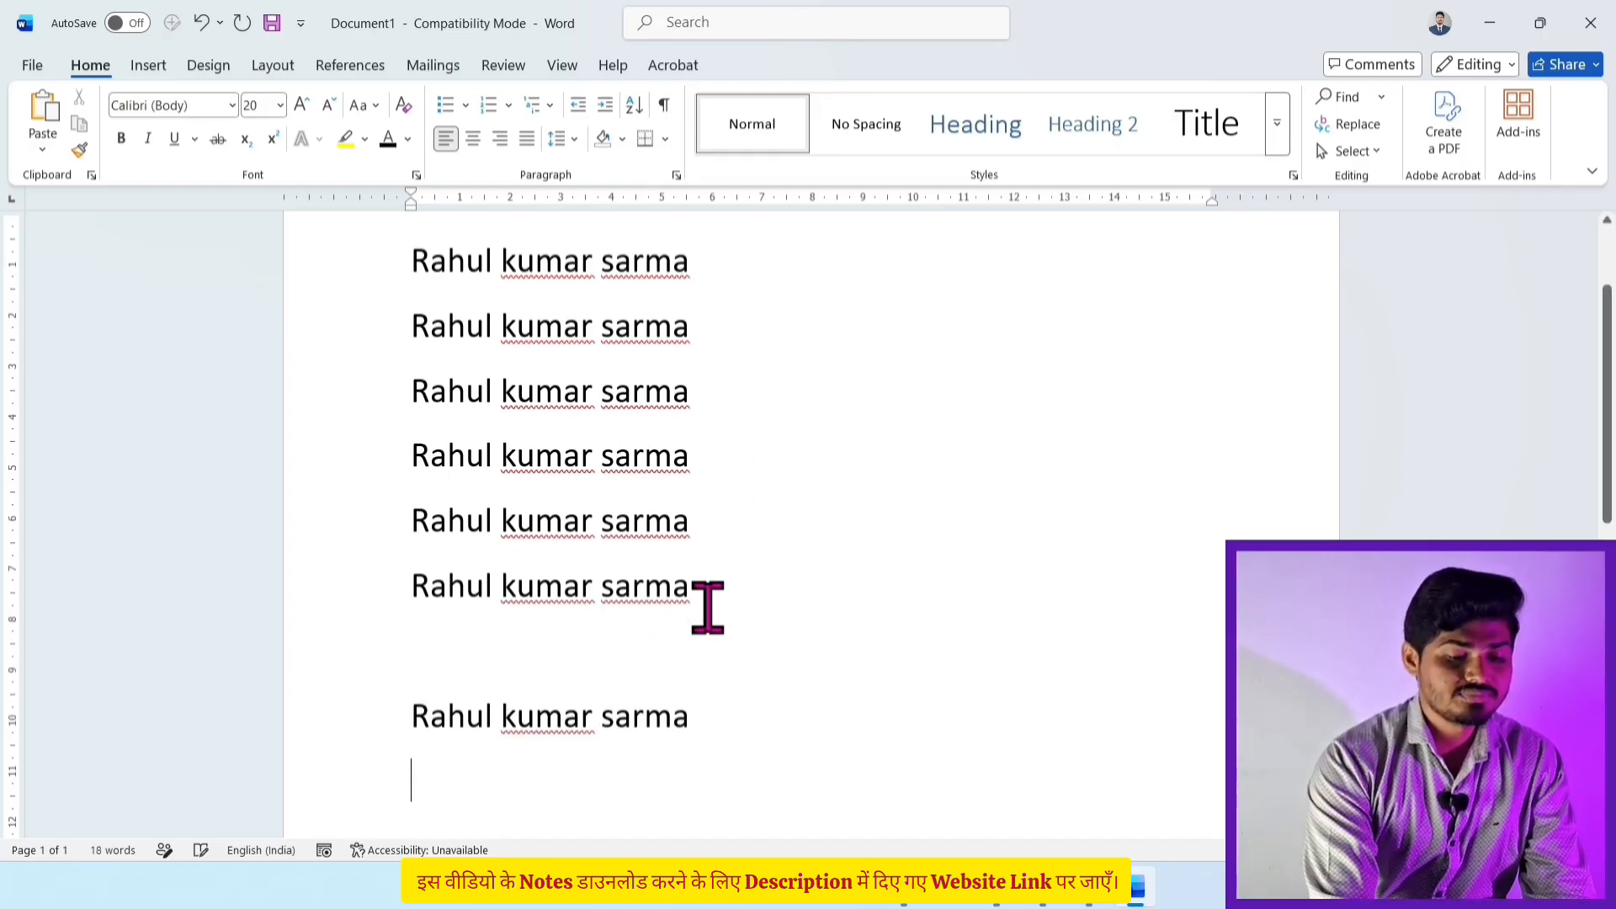
# Step: Remove the leftover blank line between the copies and return to the first line
pyautogui.click(603, 630)
pyautogui.press('BackSpace')
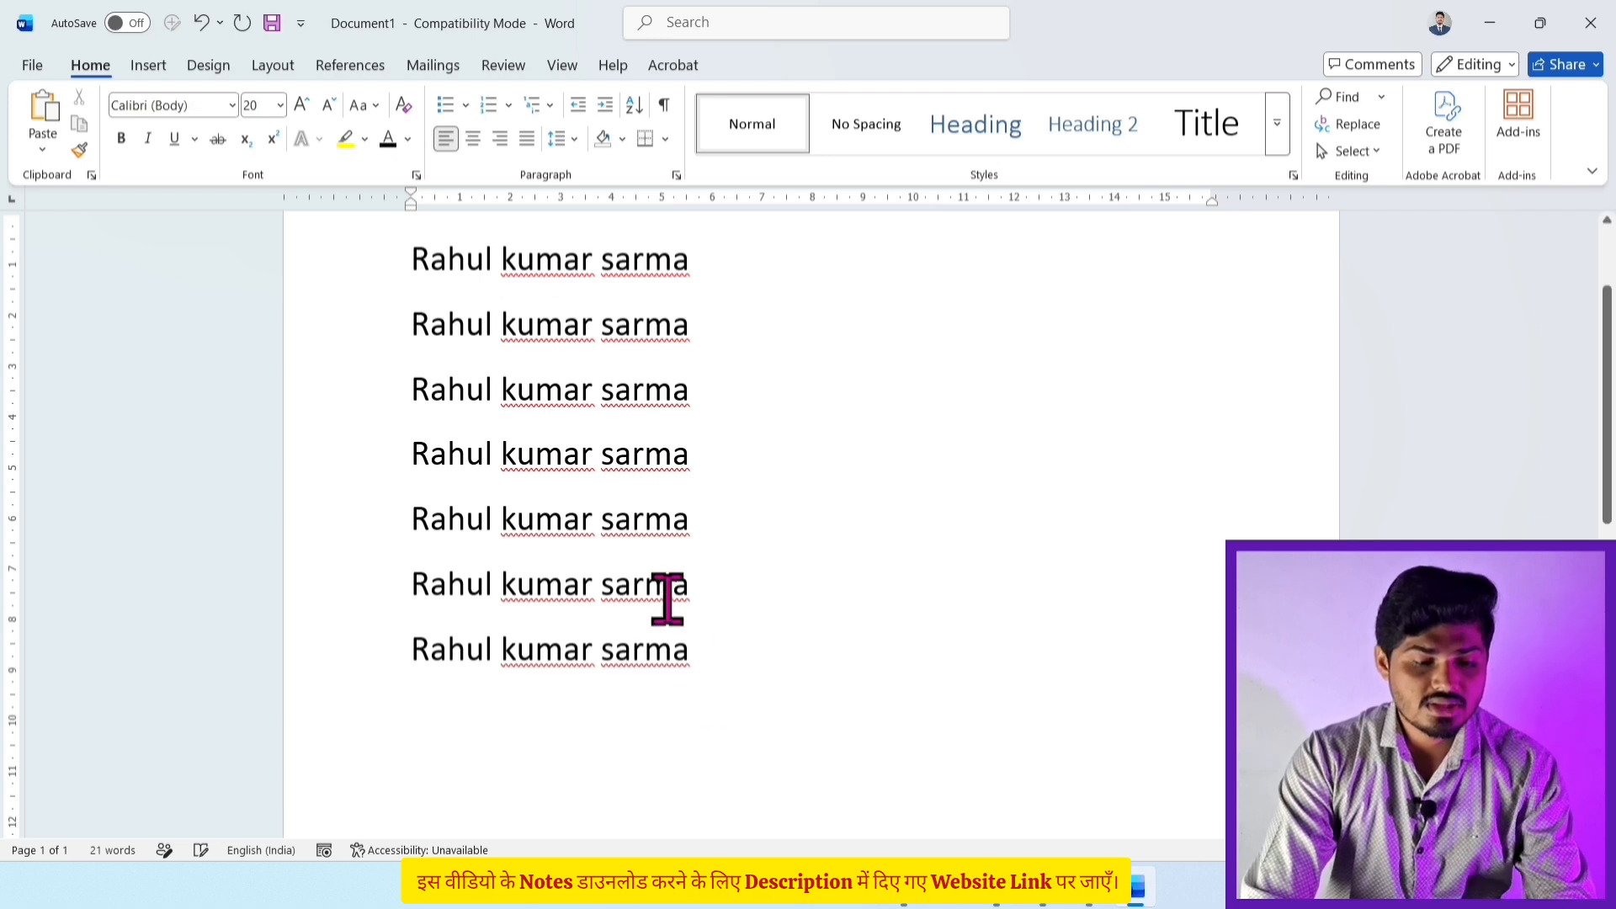
pyautogui.scroll(3, 642, 516)
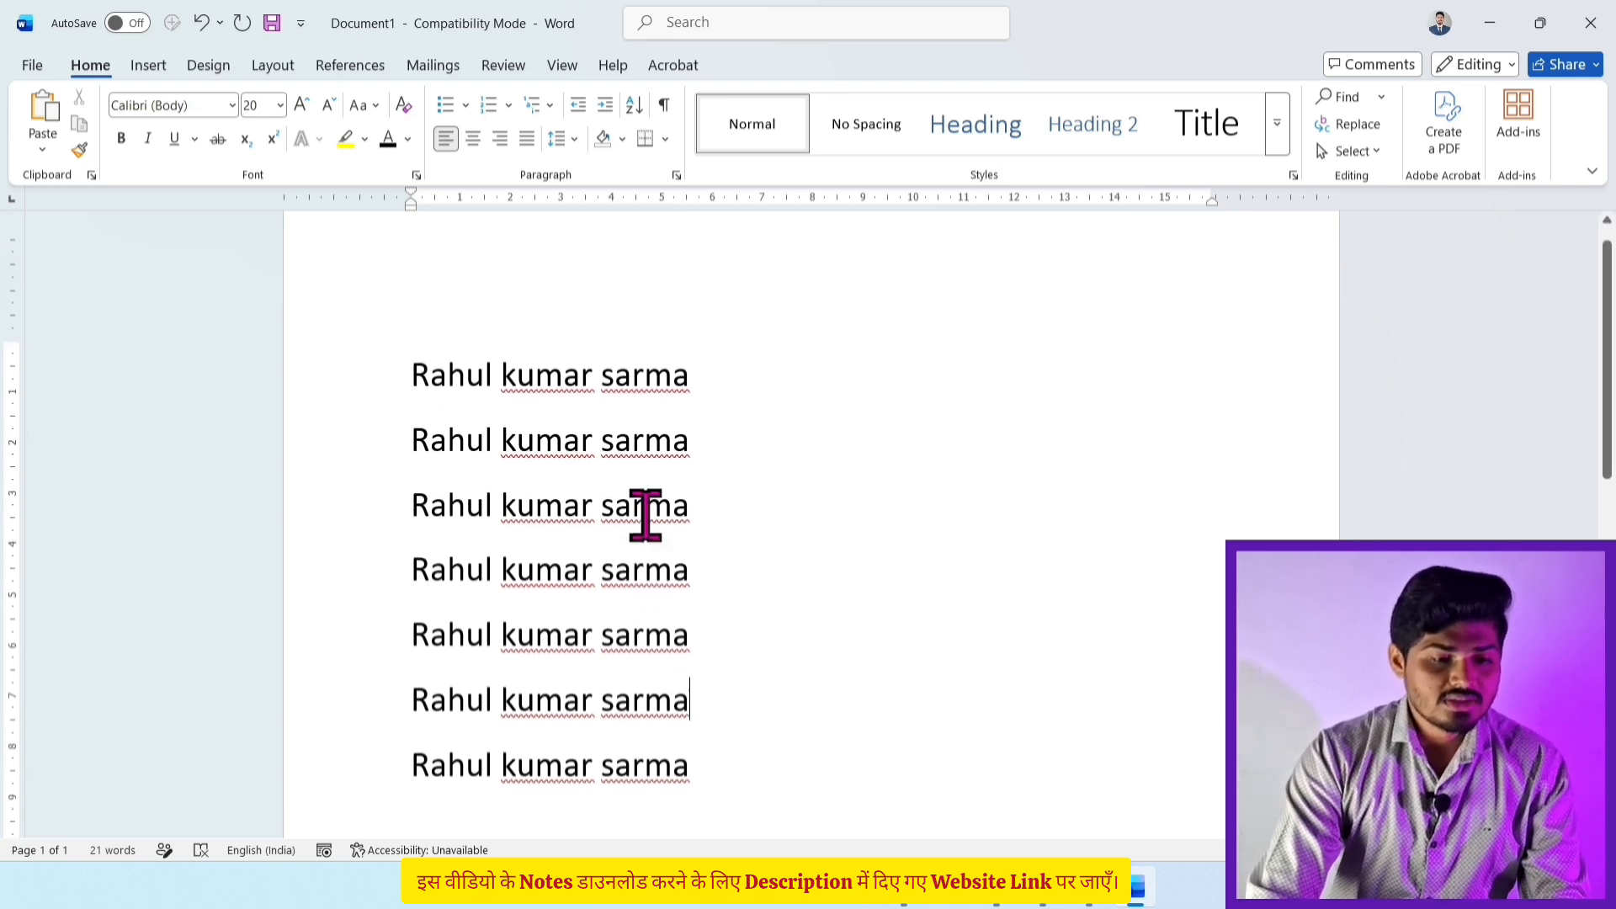
pyautogui.click(614, 386)
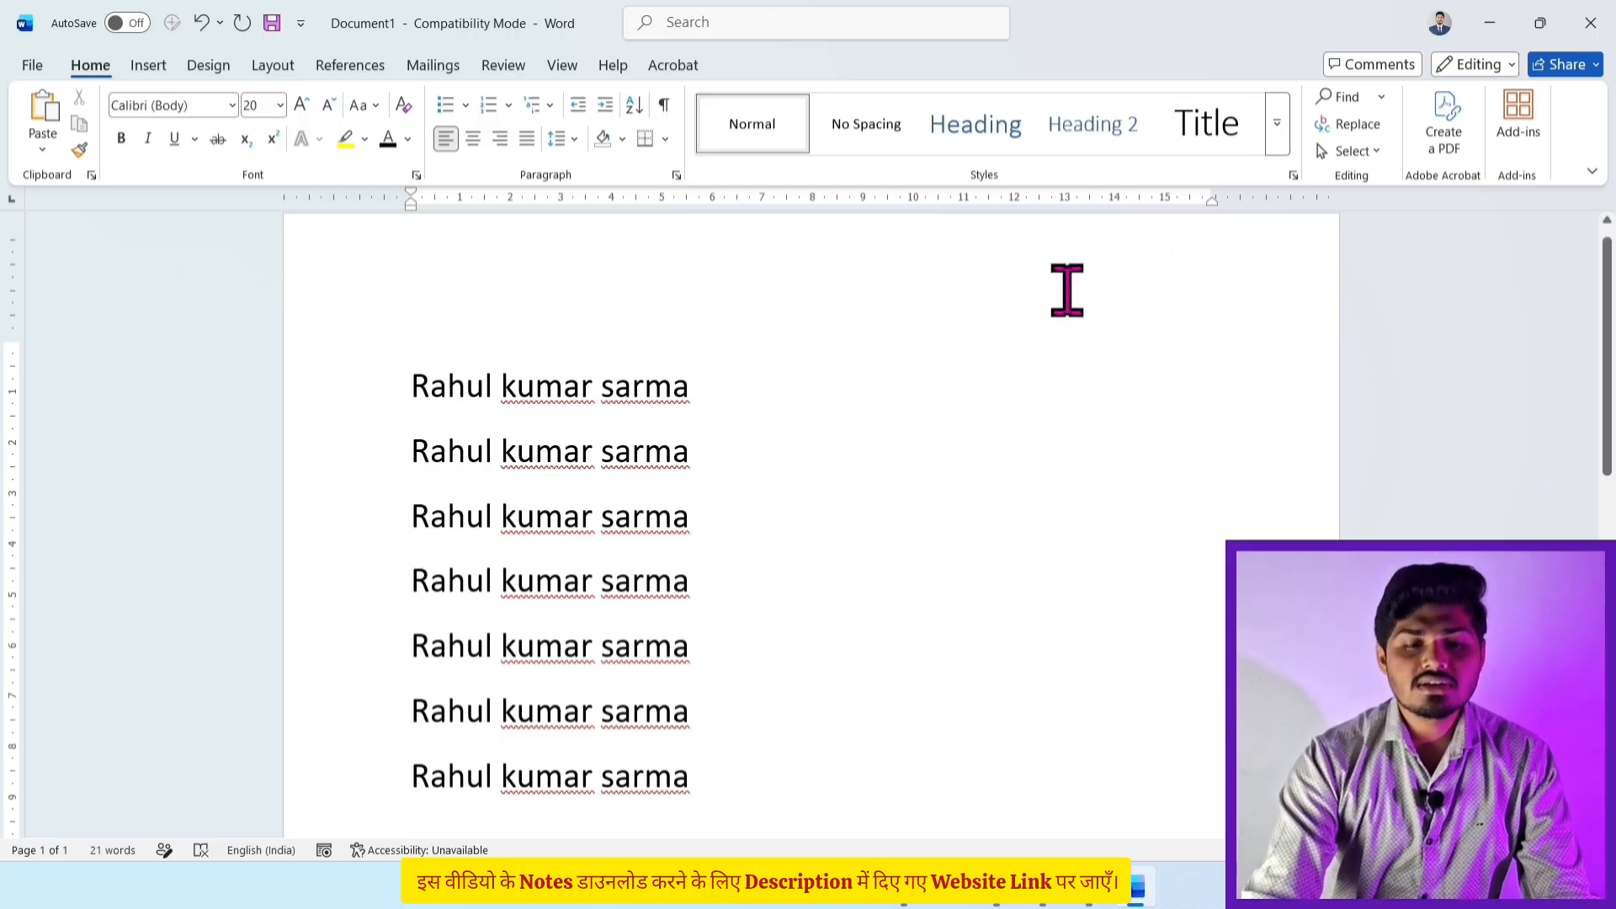
# Step: Replace All the misspelled surname with its corrected spelling (7 changes), then close the dialog
pyautogui.click(1353, 135)
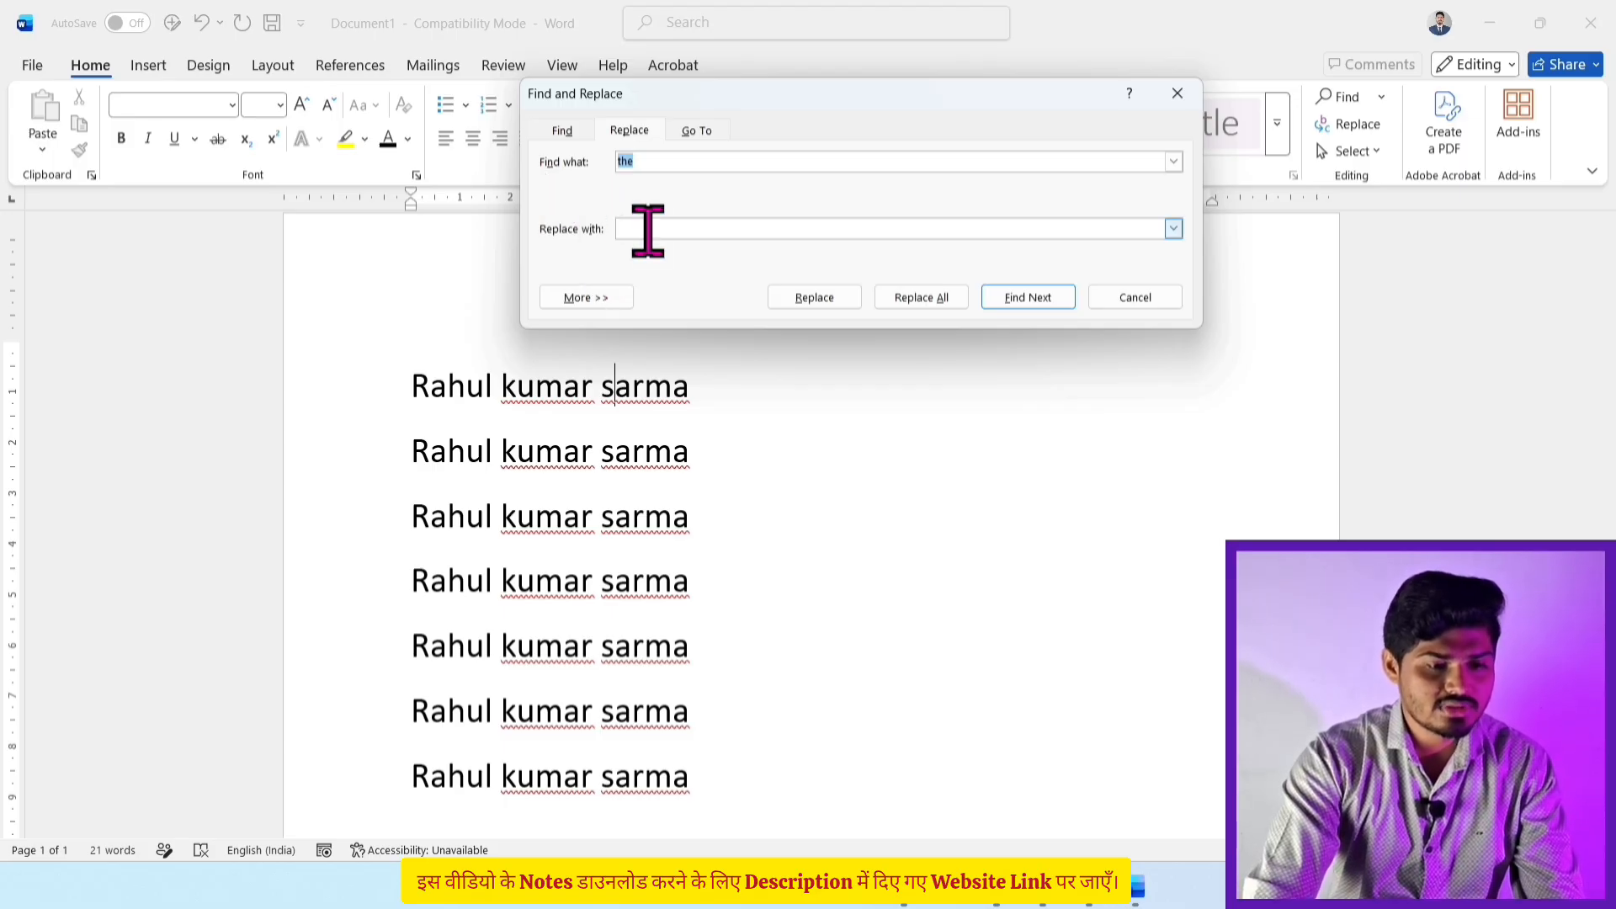
pyautogui.click(649, 161)
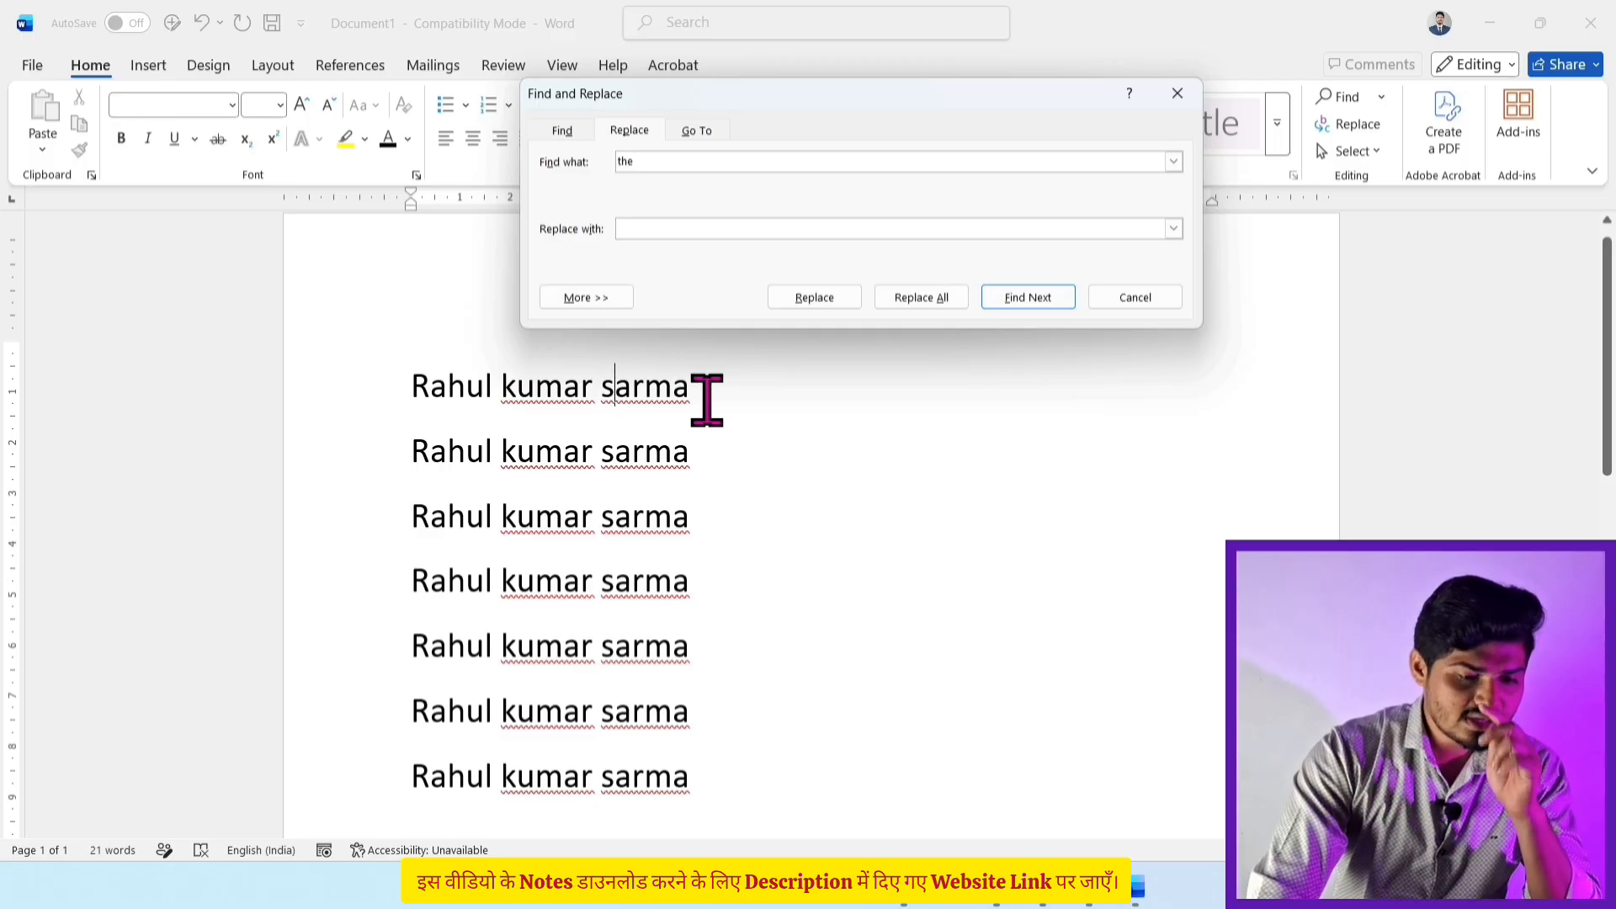
pyautogui.press('BackSpace')
pyautogui.press('BackSpace')
pyautogui.press('BackSpace')
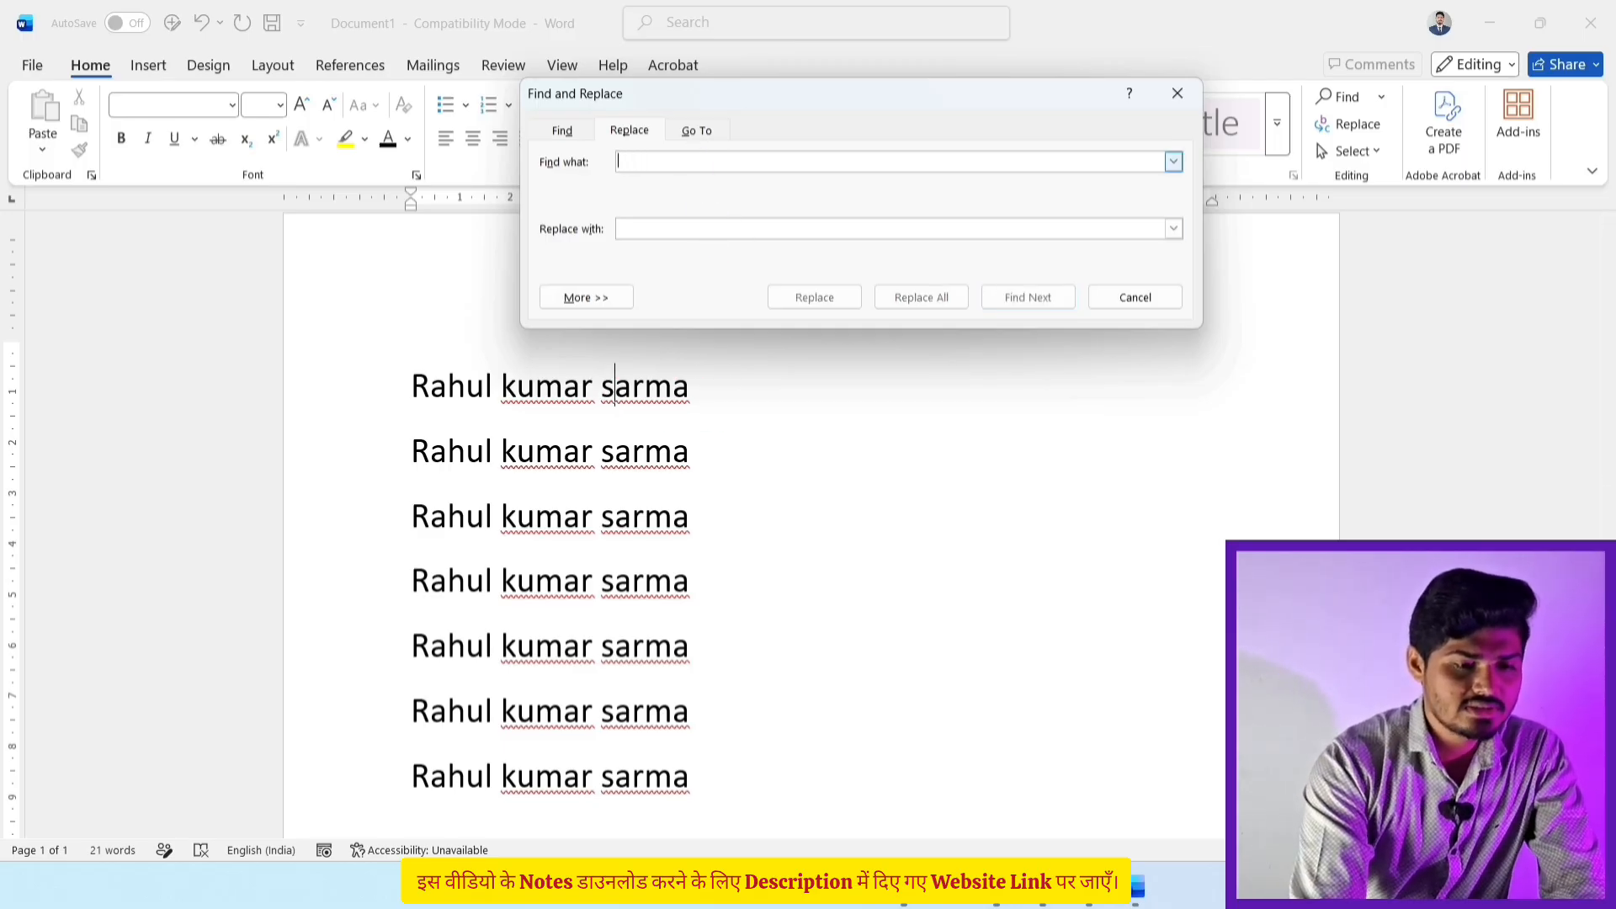
pyautogui.write('sarma')
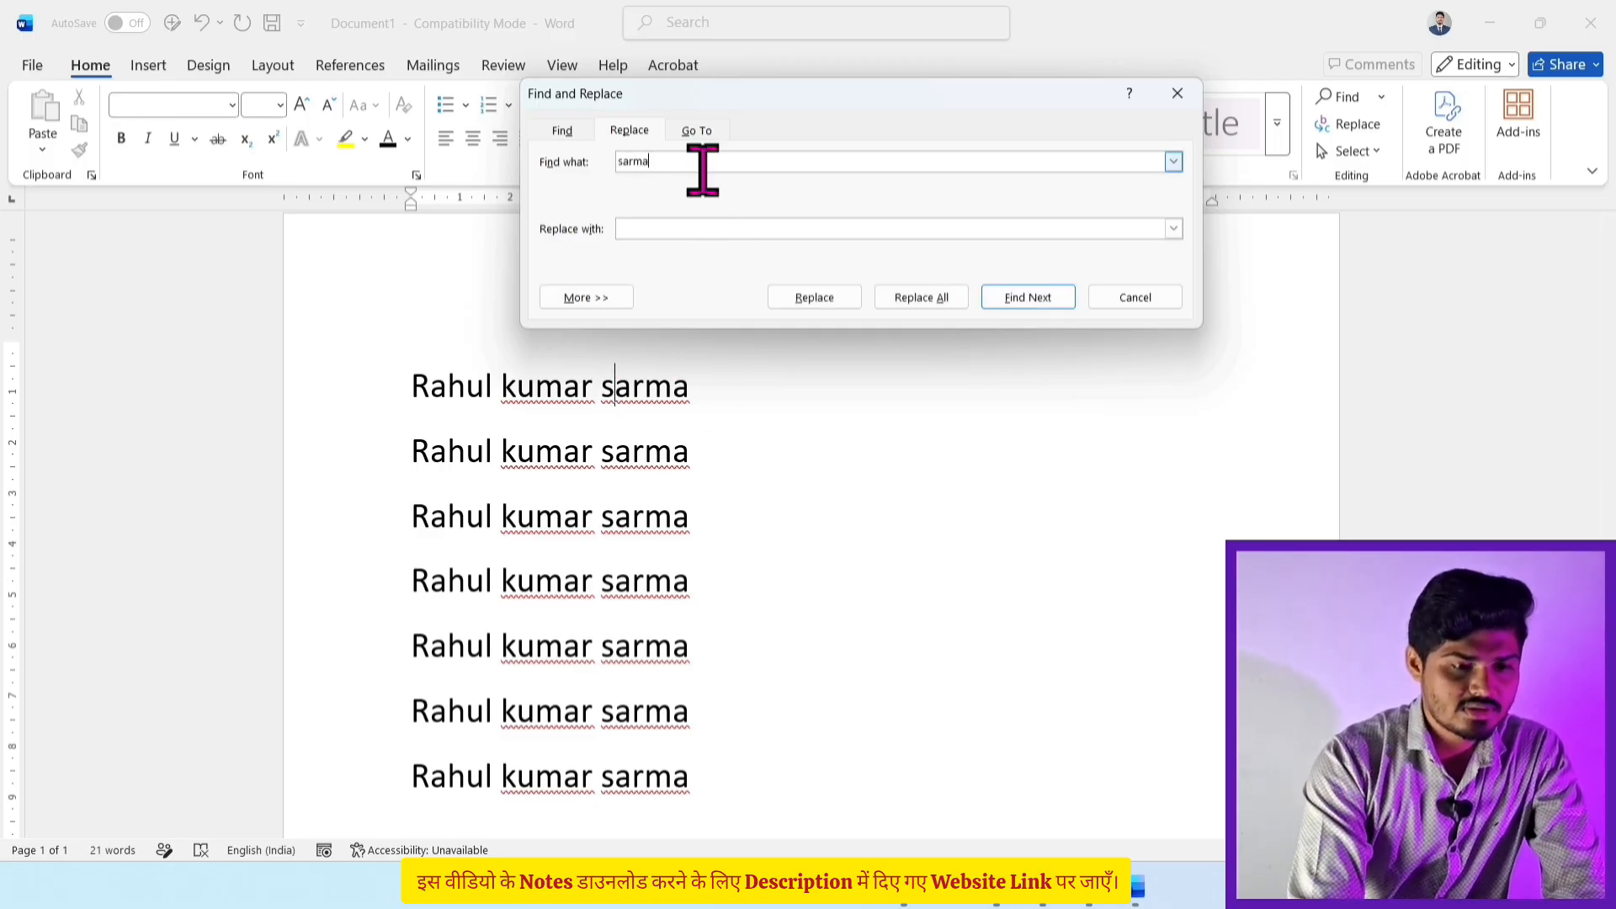
pyautogui.click(664, 226)
pyautogui.write('s')
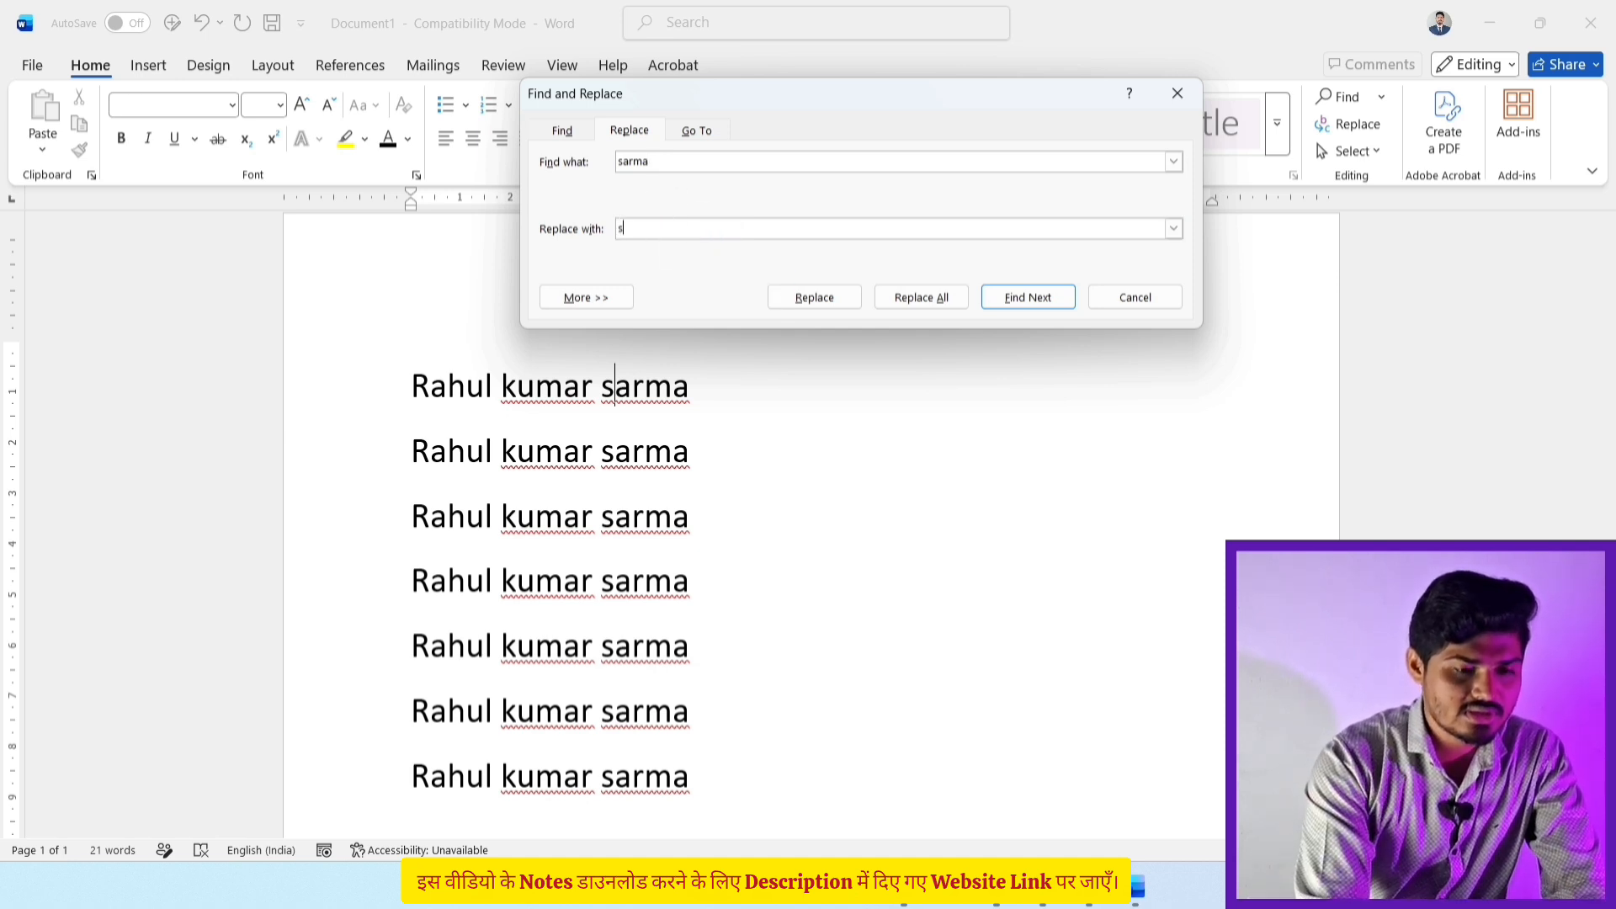
pyautogui.write('har')
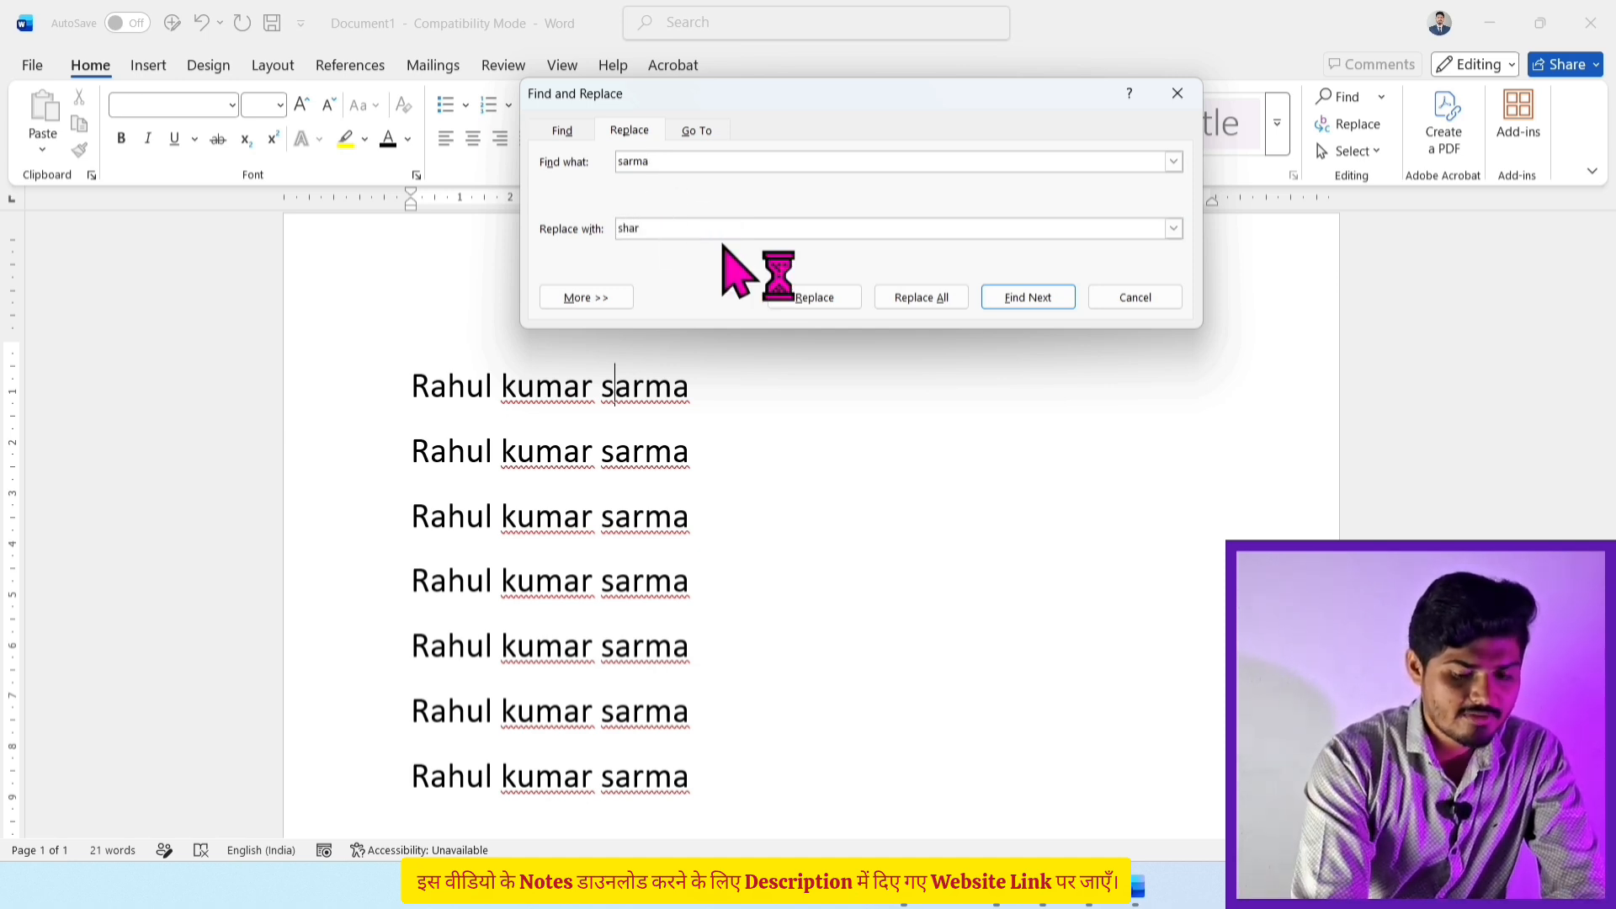
pyautogui.write('ma')
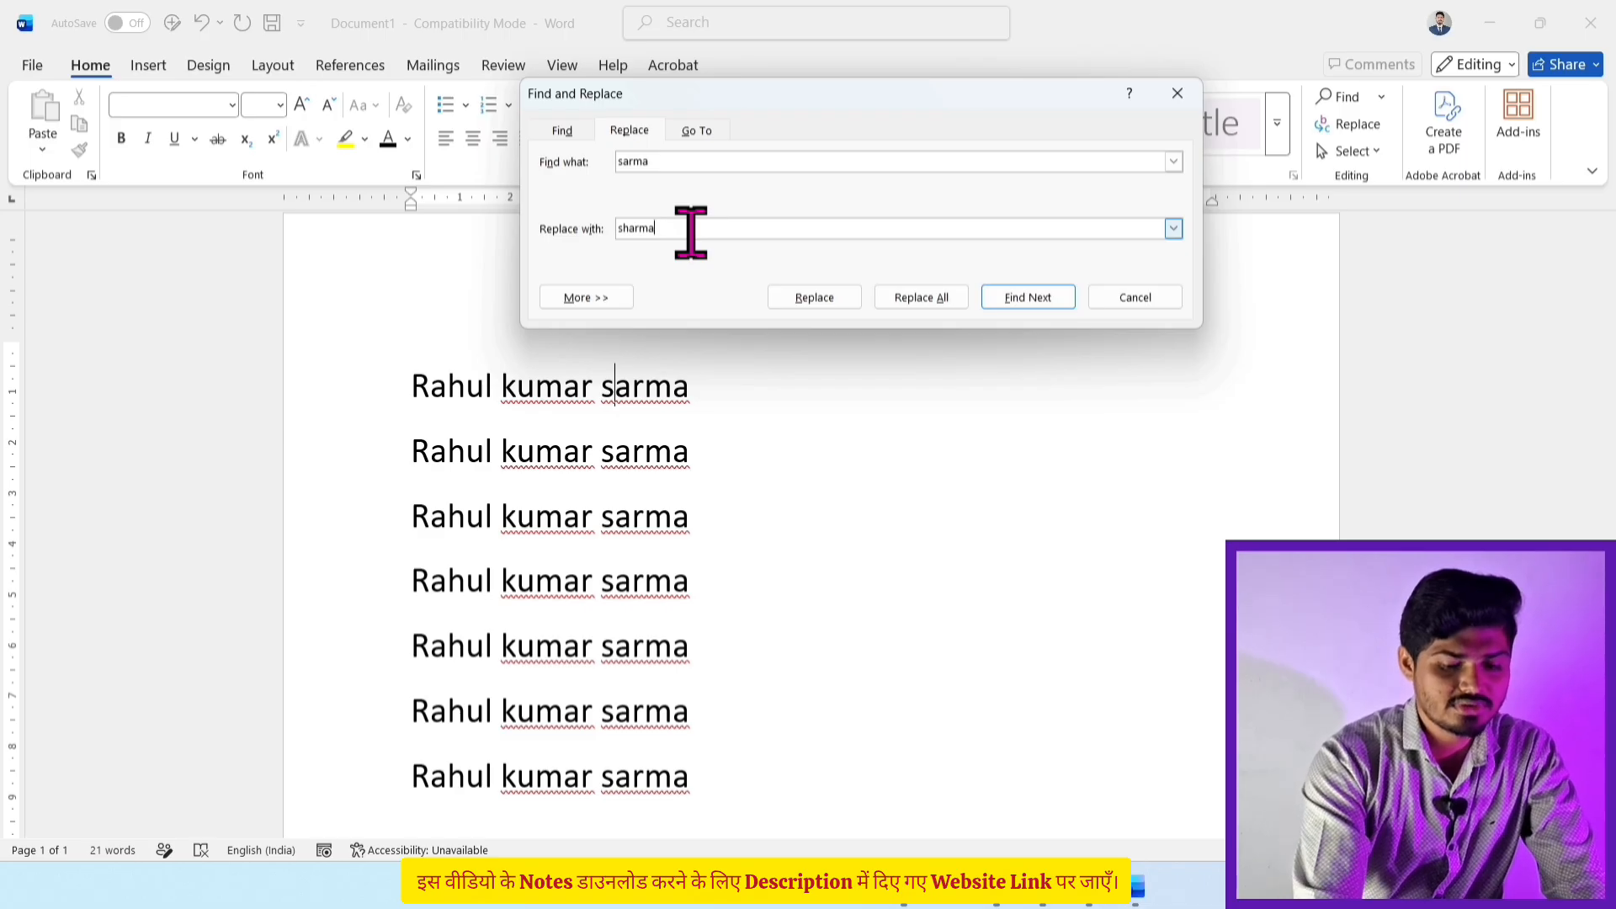
pyautogui.click(937, 305)
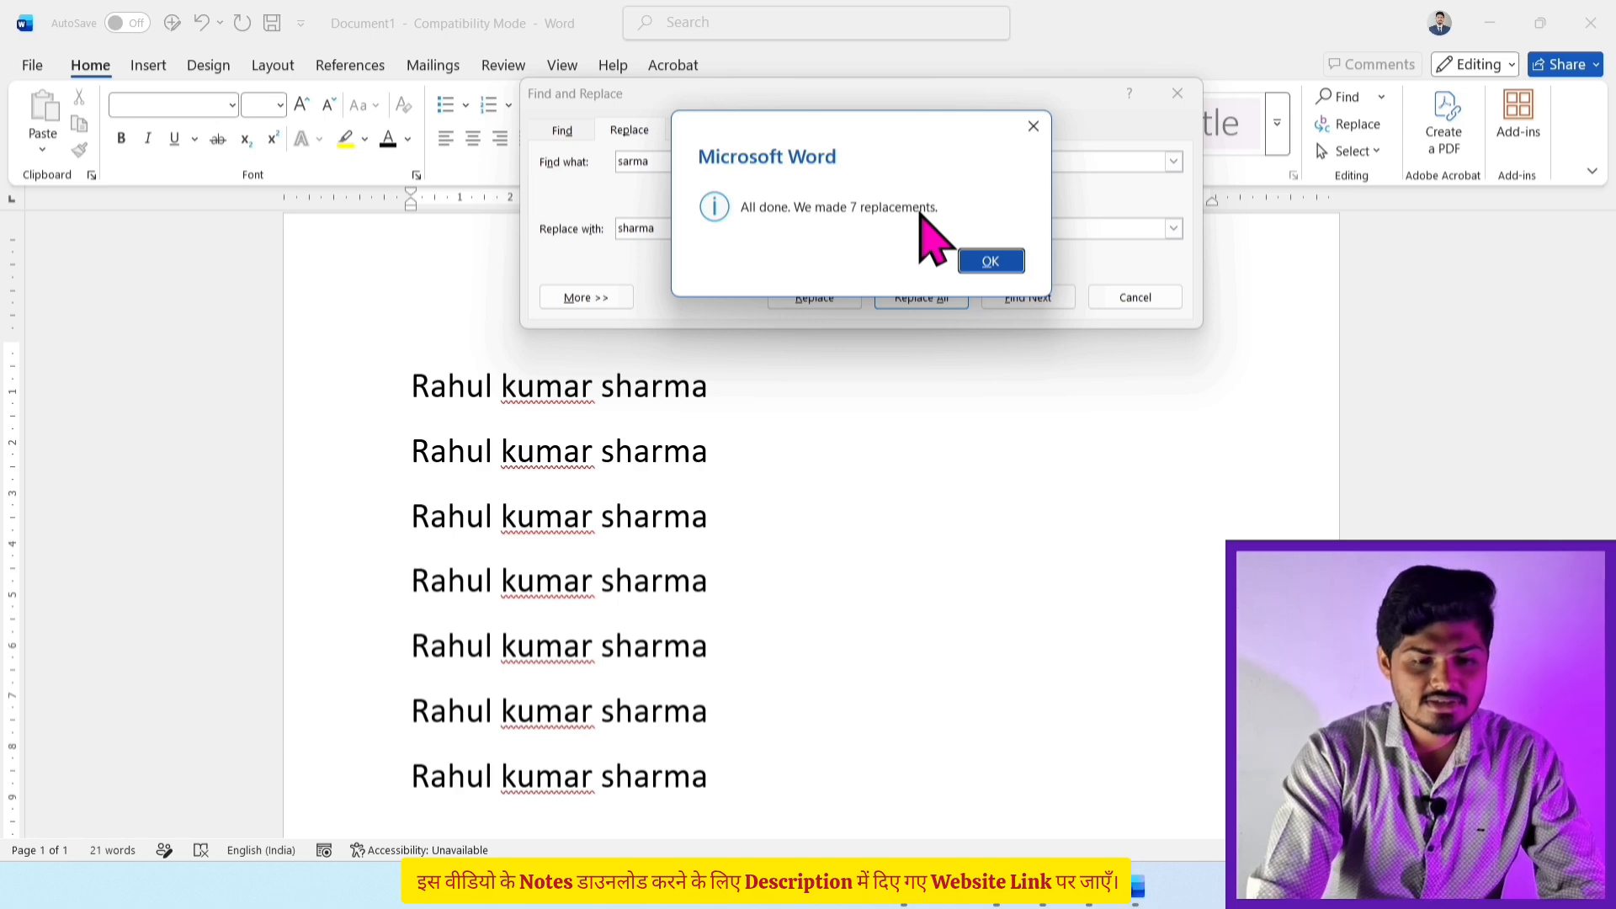
pyautogui.click(990, 262)
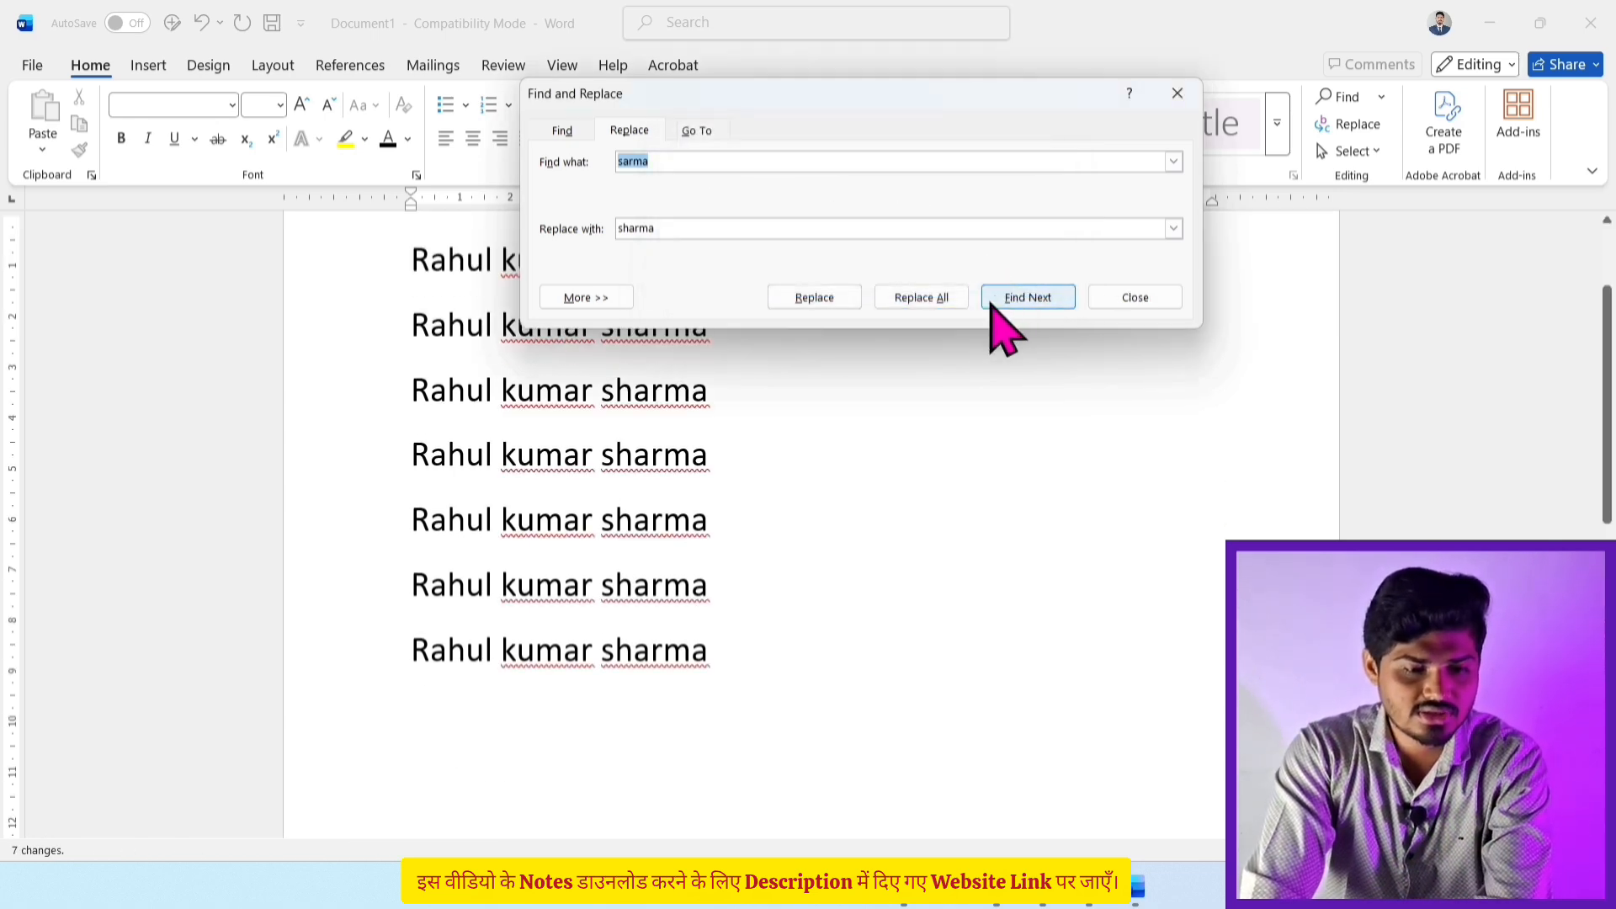
pyautogui.click(1128, 298)
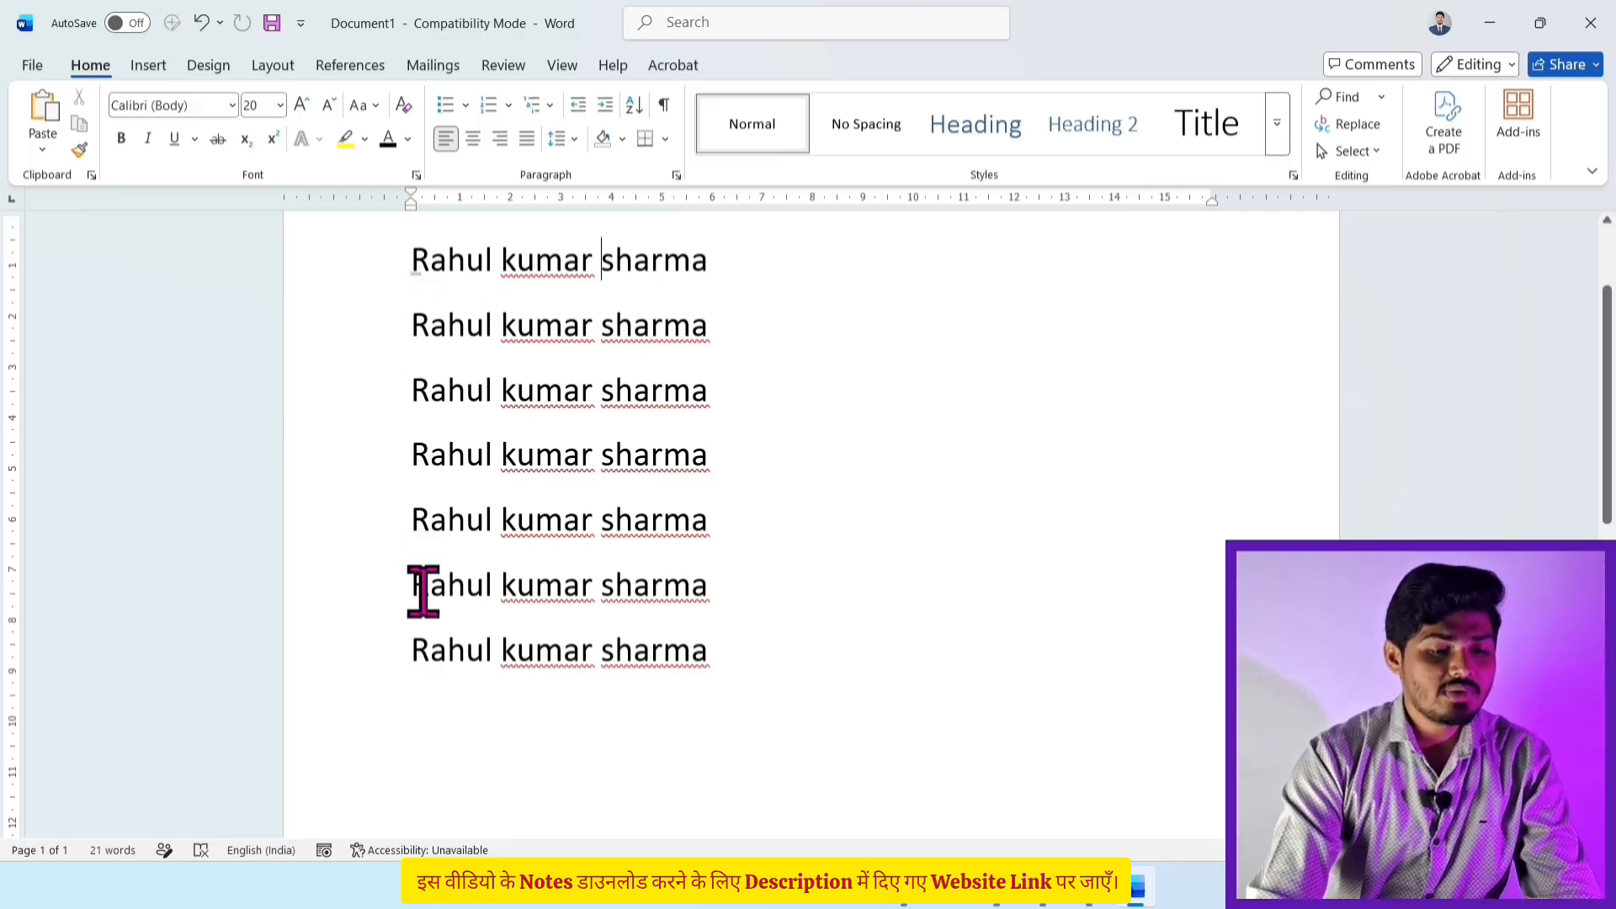
# Step: Use Replace All to swap the old first name for a new first name across all seven lines (7 replacements)
pyautogui.click(1353, 124)
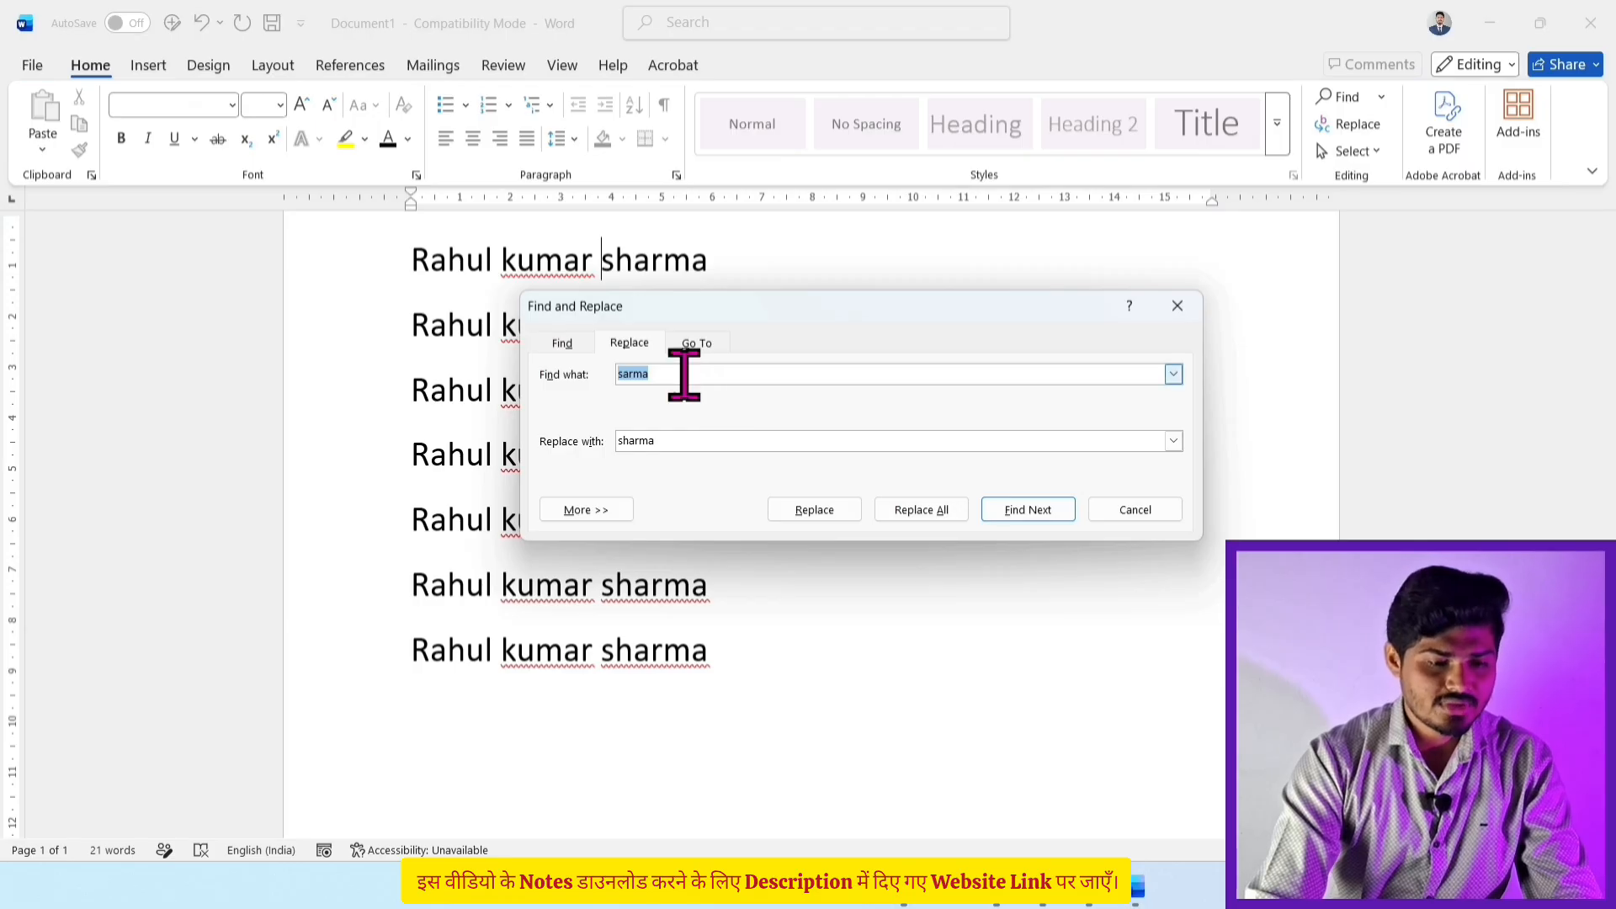
pyautogui.write('rahul')
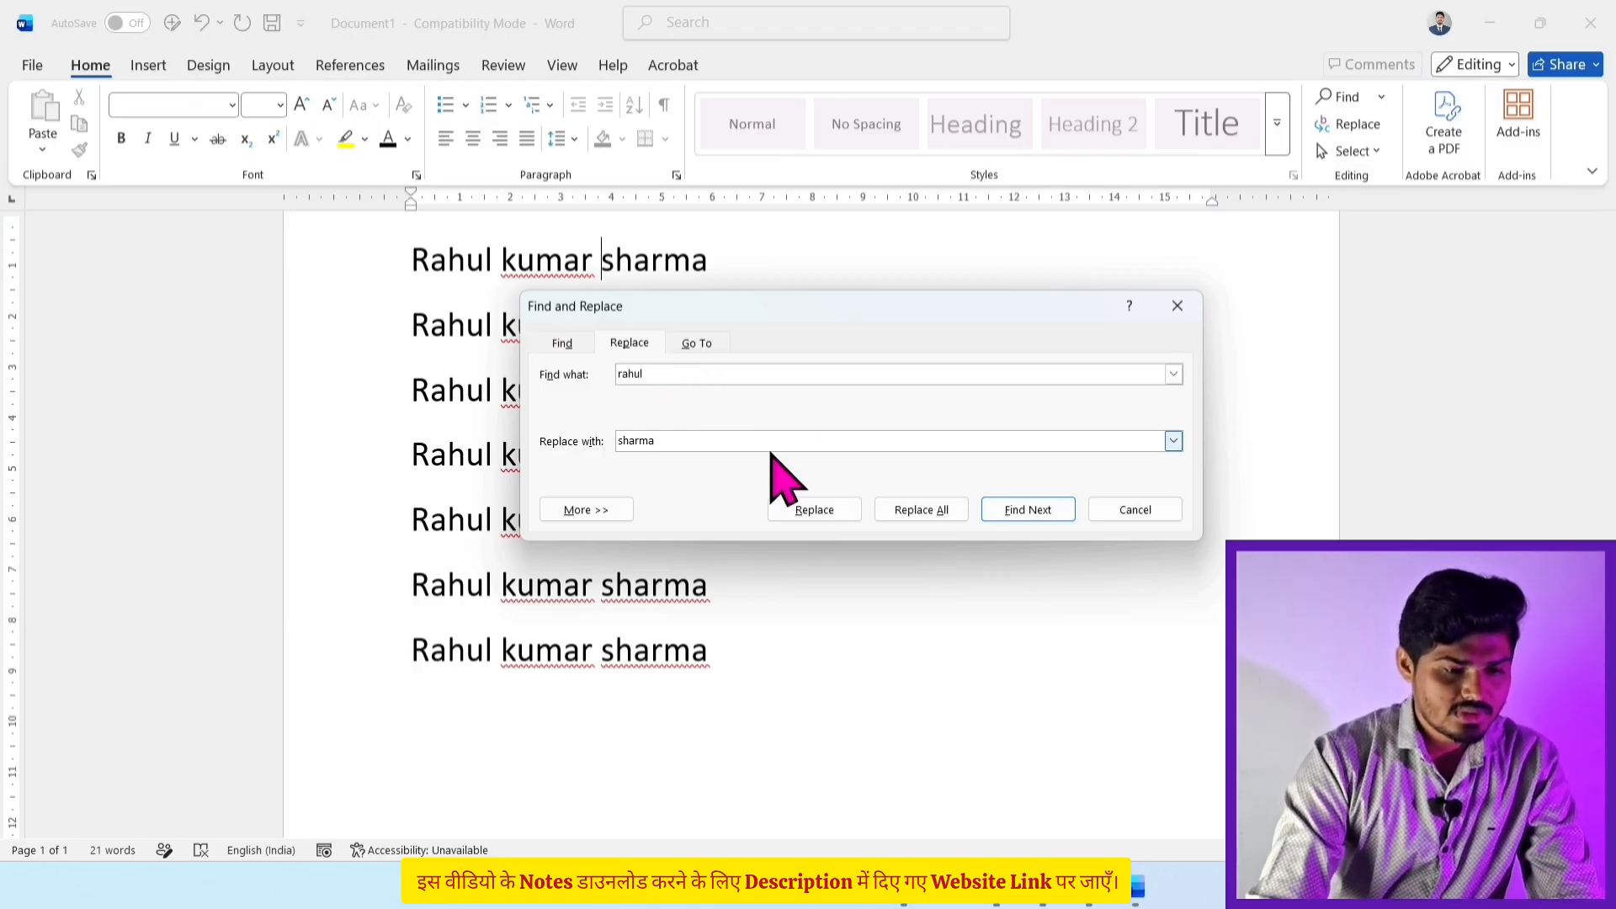
pyautogui.click(707, 437)
pyautogui.press('BackSpace')
pyautogui.press('BackSpace')
pyautogui.press('BackSpace')
pyautogui.press('BackSpace')
pyautogui.press('BackSpace')
pyautogui.press('BackSpace')
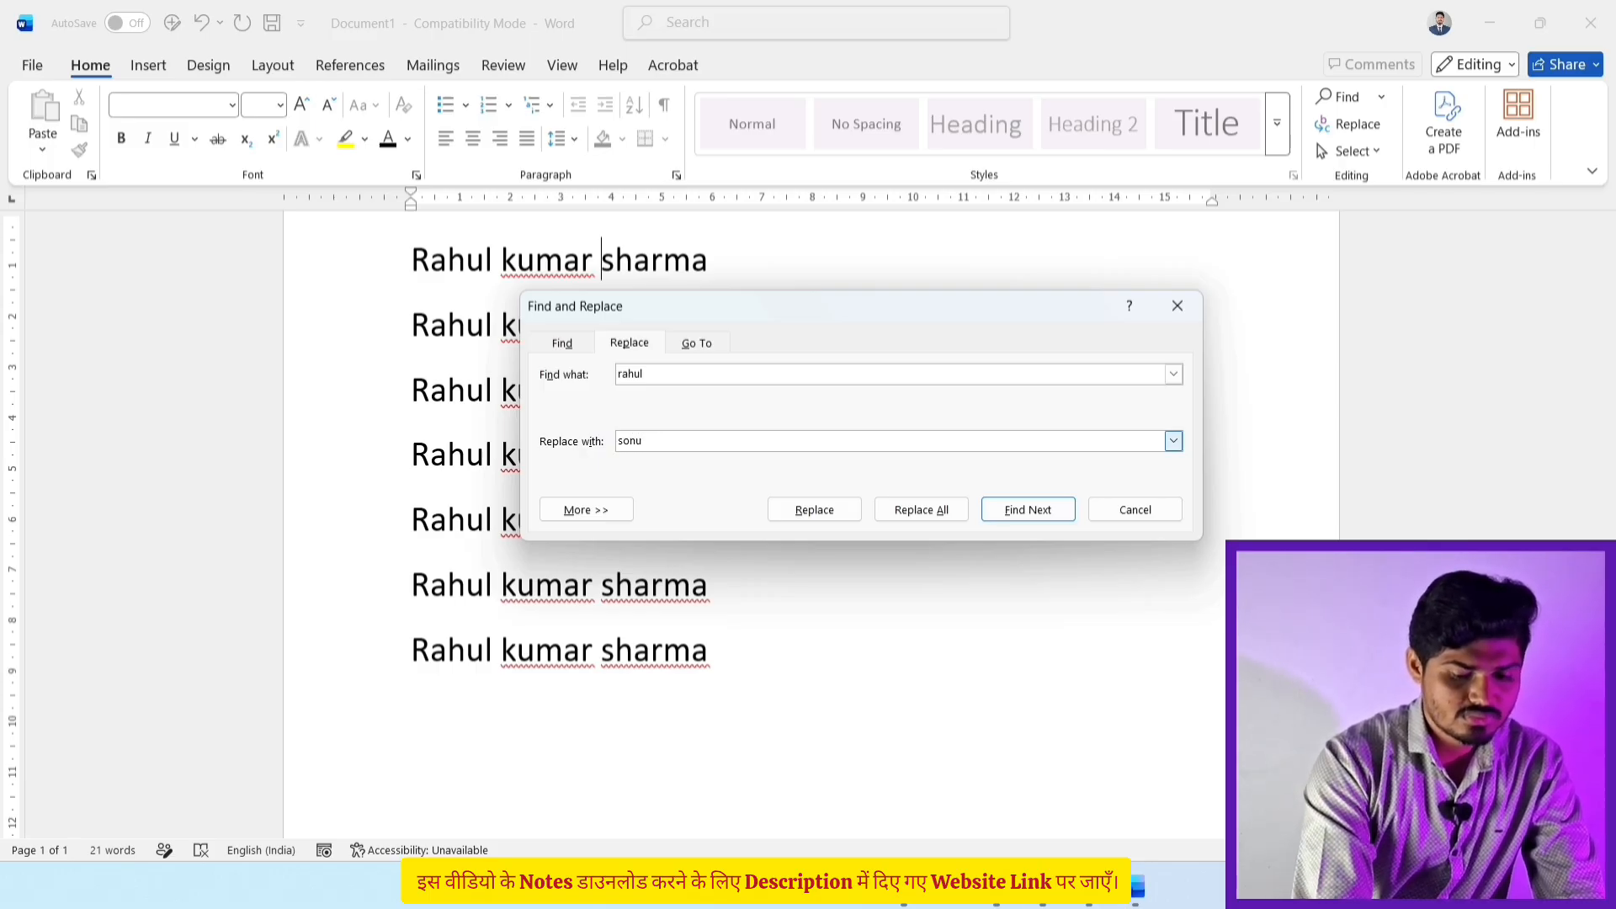
pyautogui.write('sonu')
pyautogui.click(895, 509)
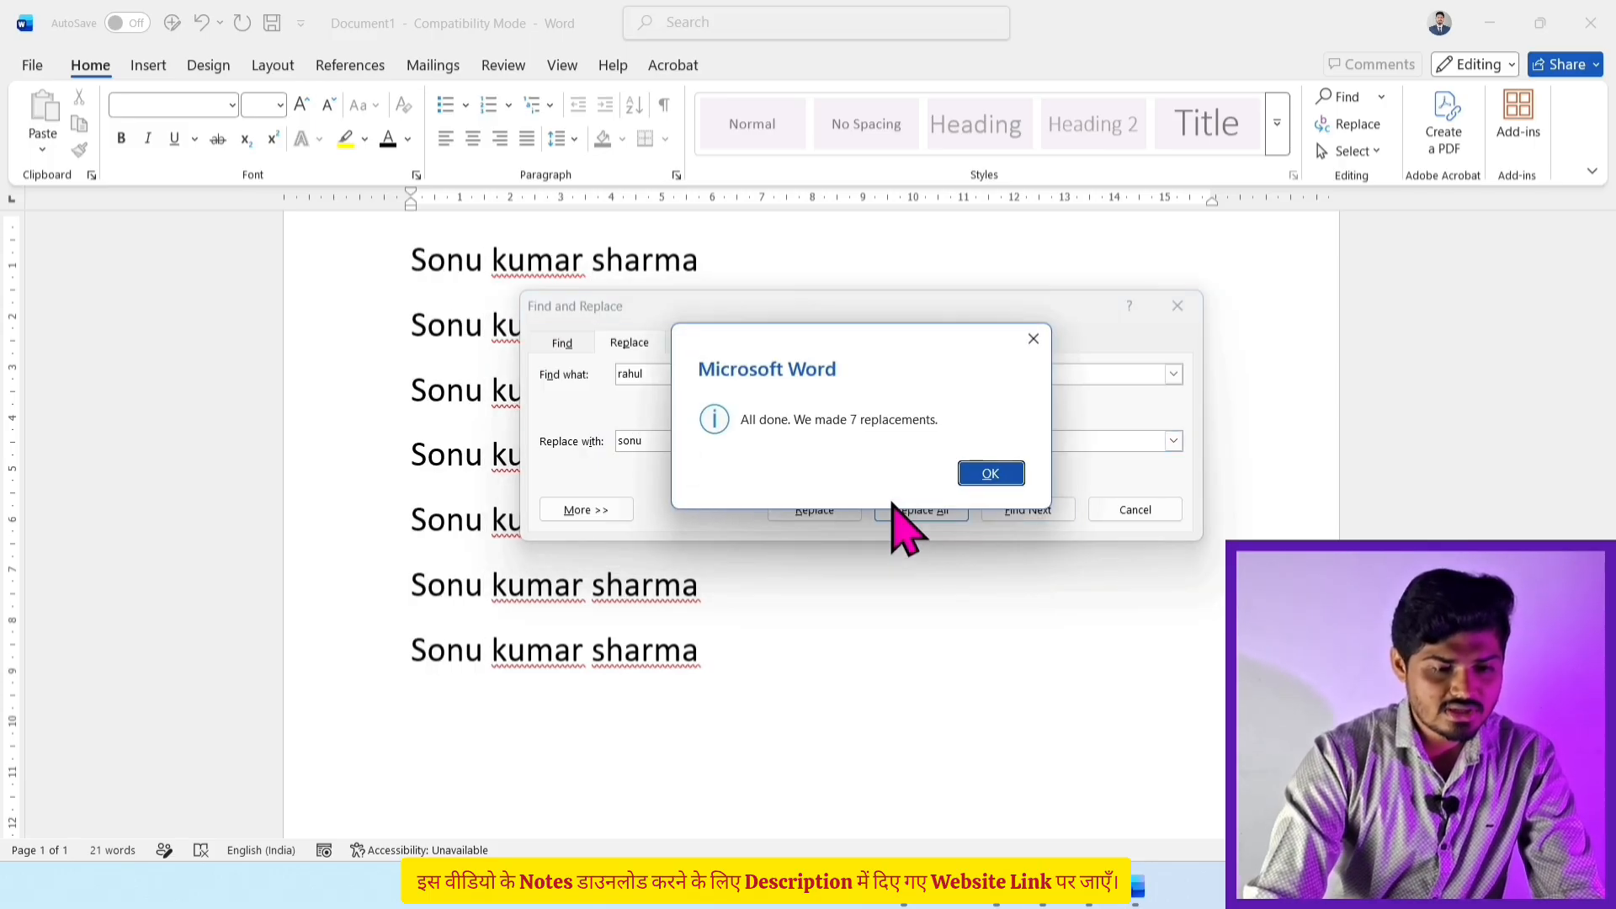
pyautogui.click(990, 473)
pyautogui.click(1135, 510)
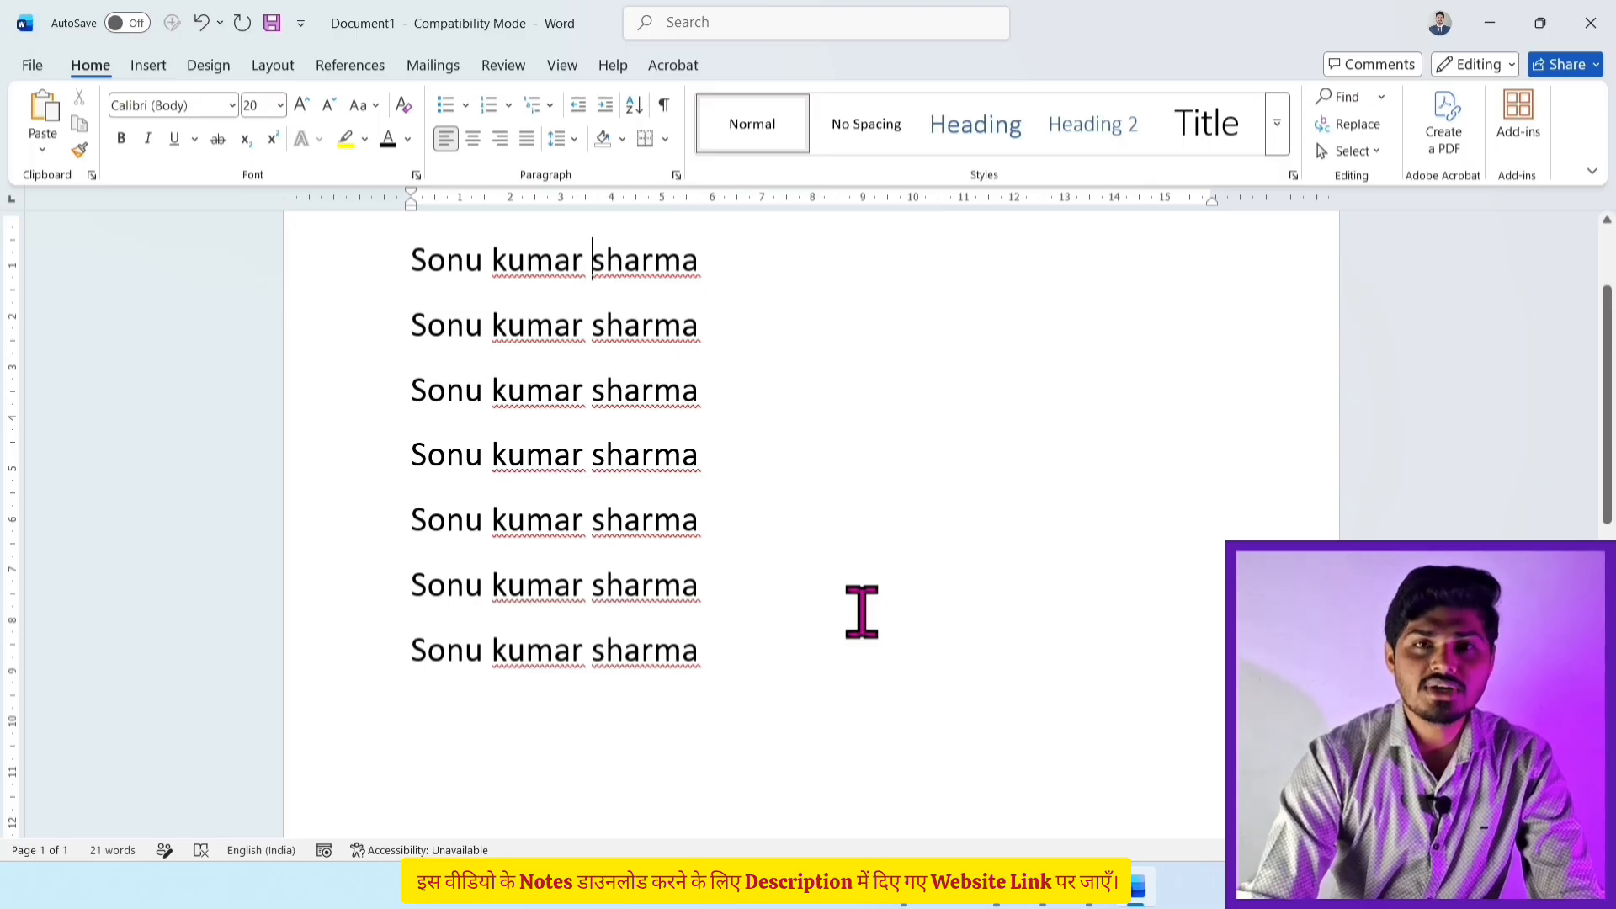
# Step: Select all the text, toggle bold on and off, and enlarge the font to size 24
pyautogui.click(1351, 156)
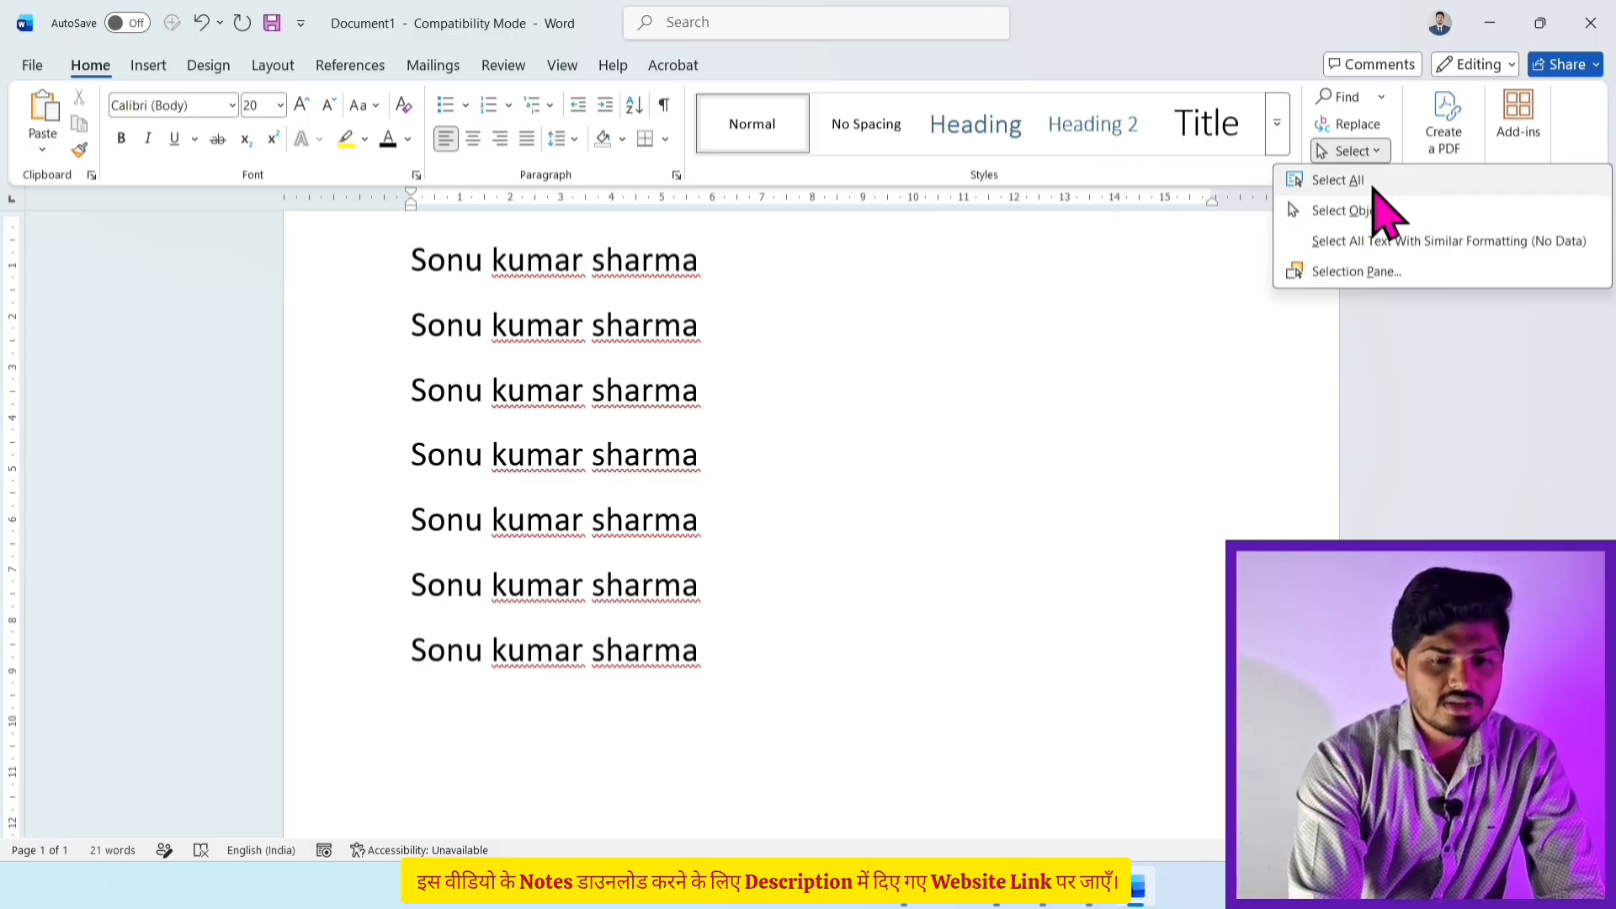
pyautogui.click(789, 350)
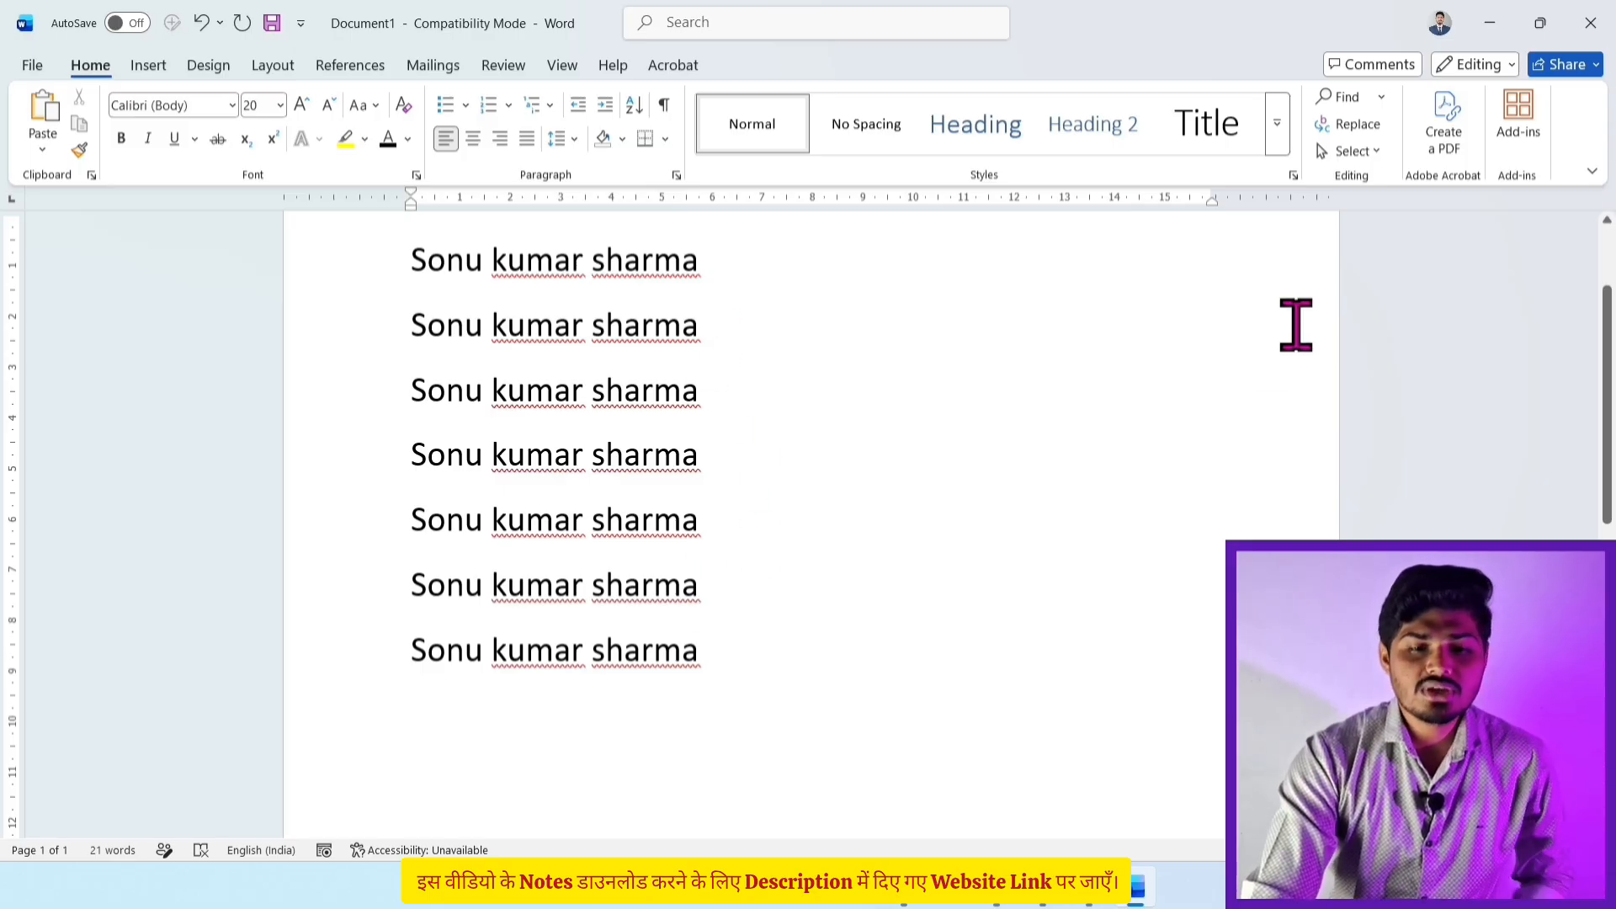
pyautogui.click(1353, 152)
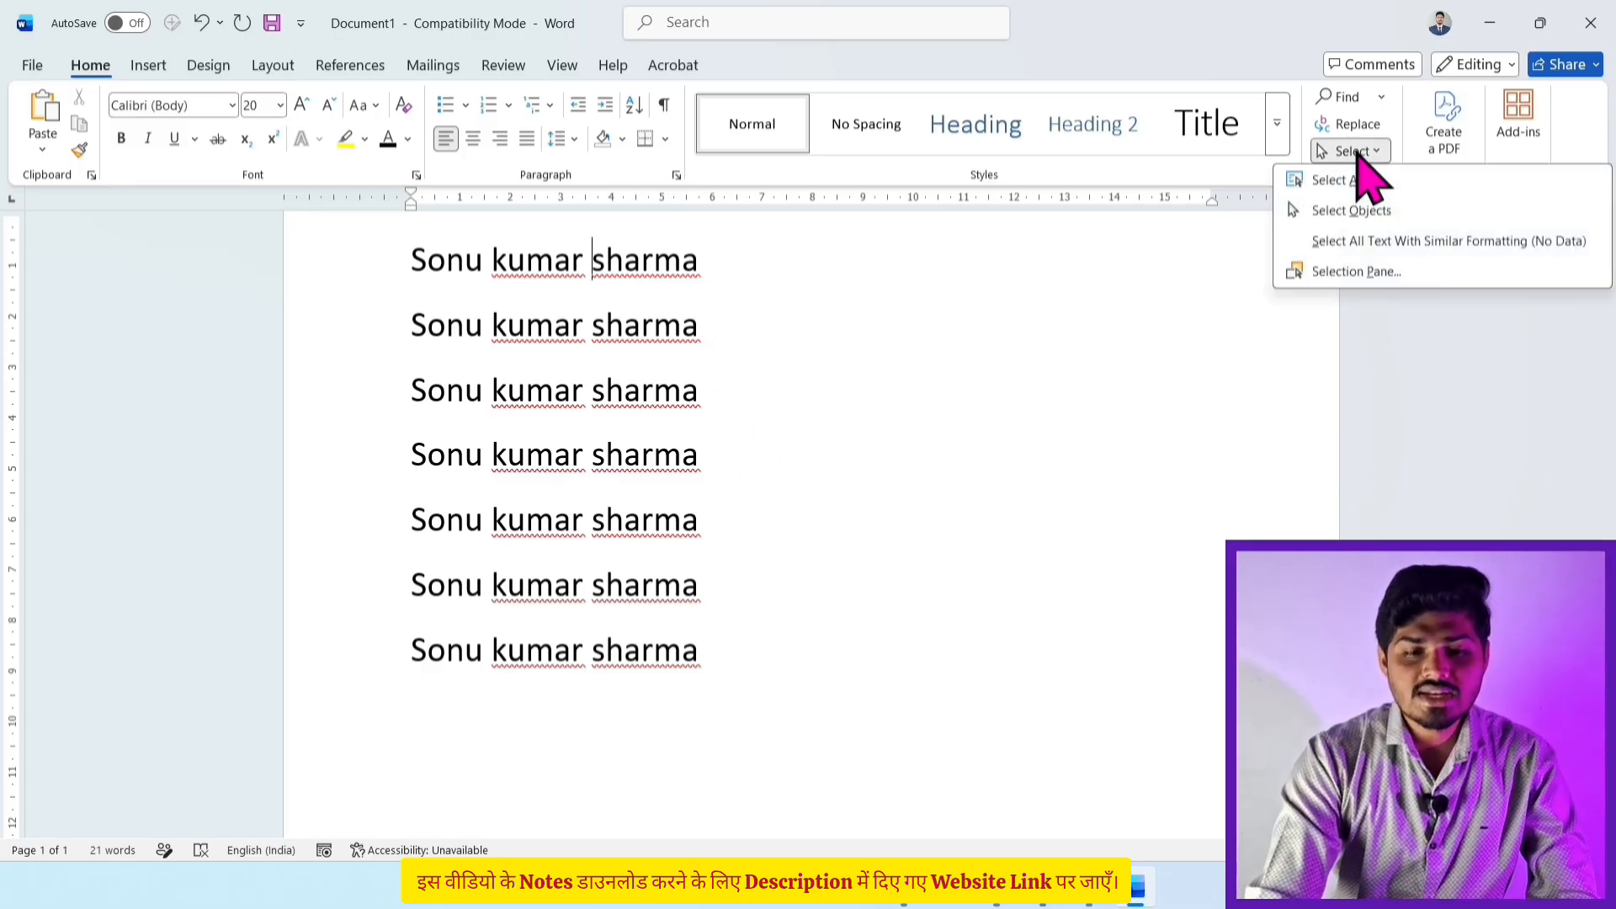
pyautogui.click(1363, 180)
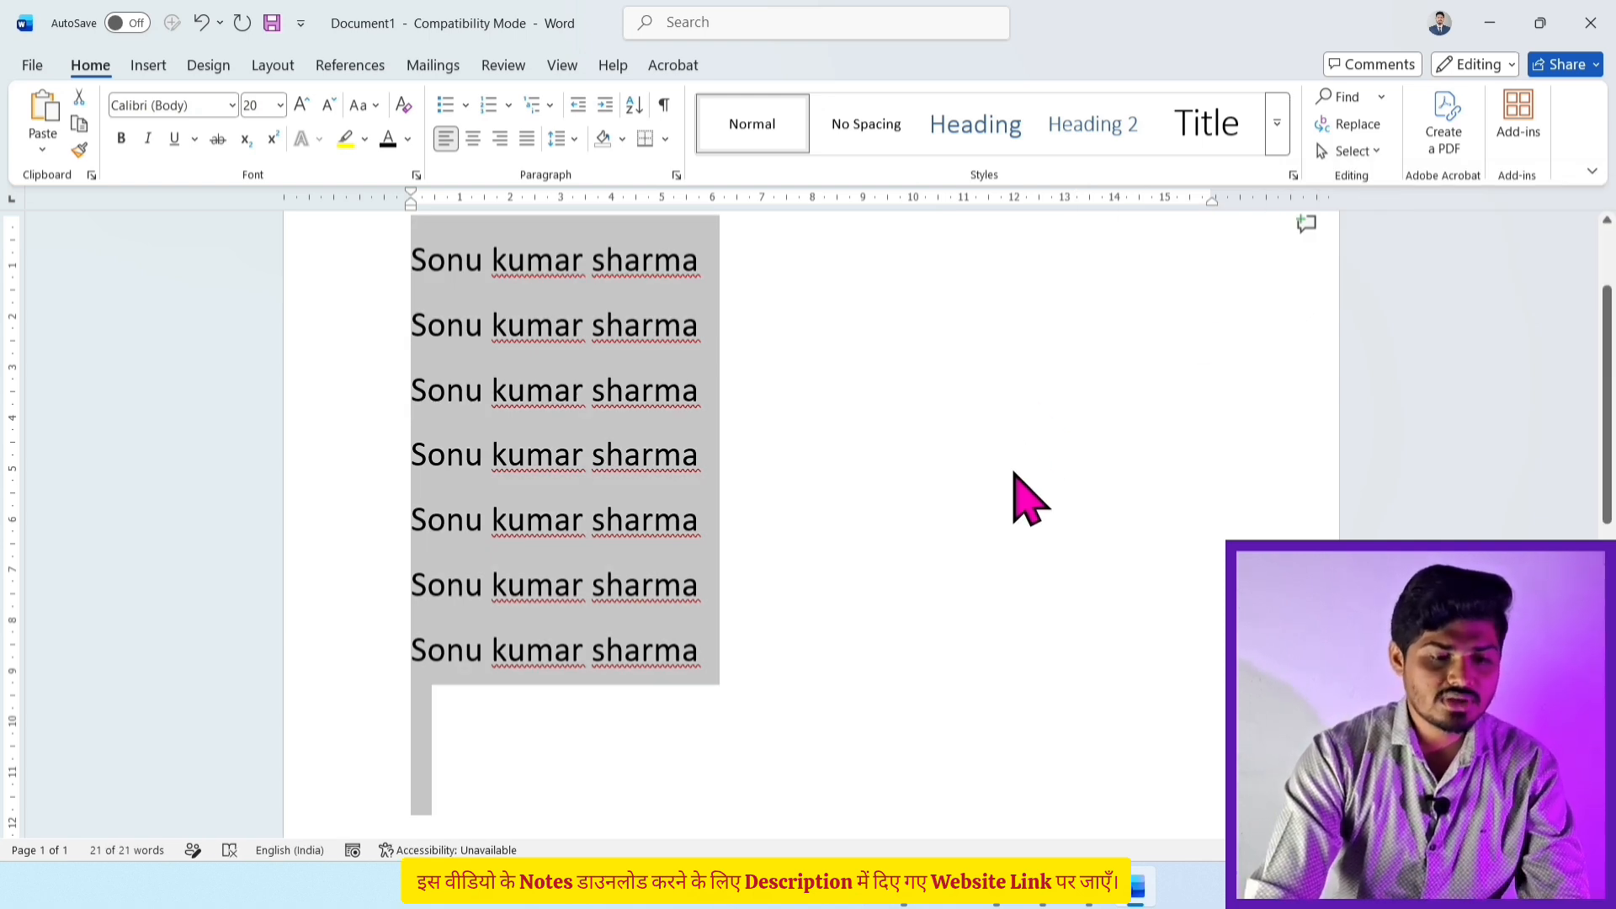
pyautogui.click(126, 143)
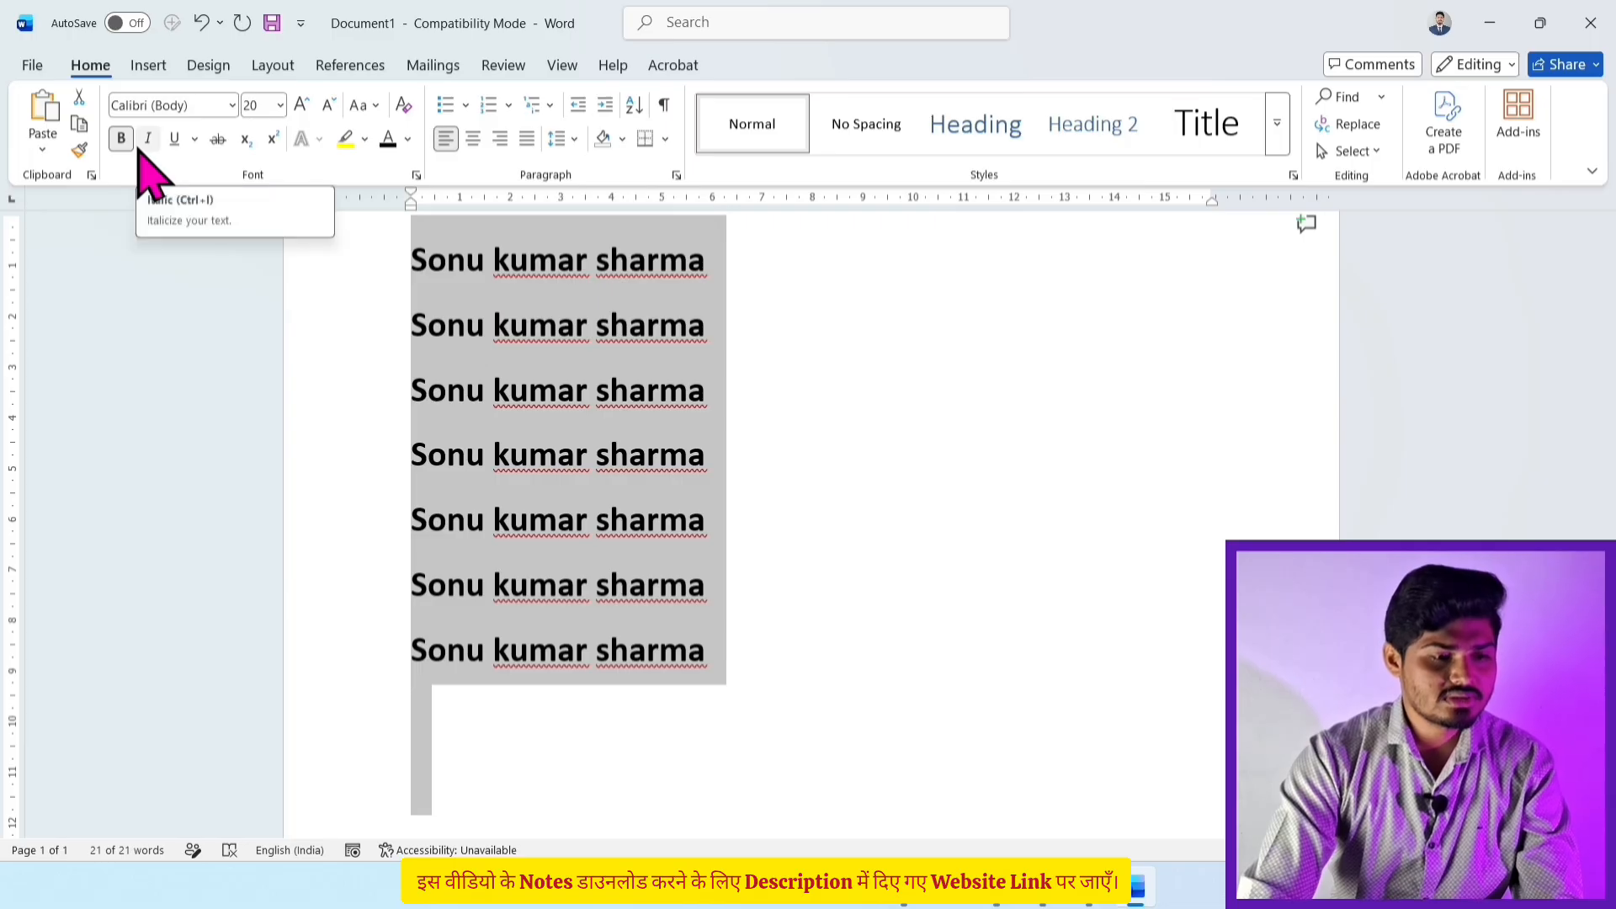
pyautogui.click(123, 140)
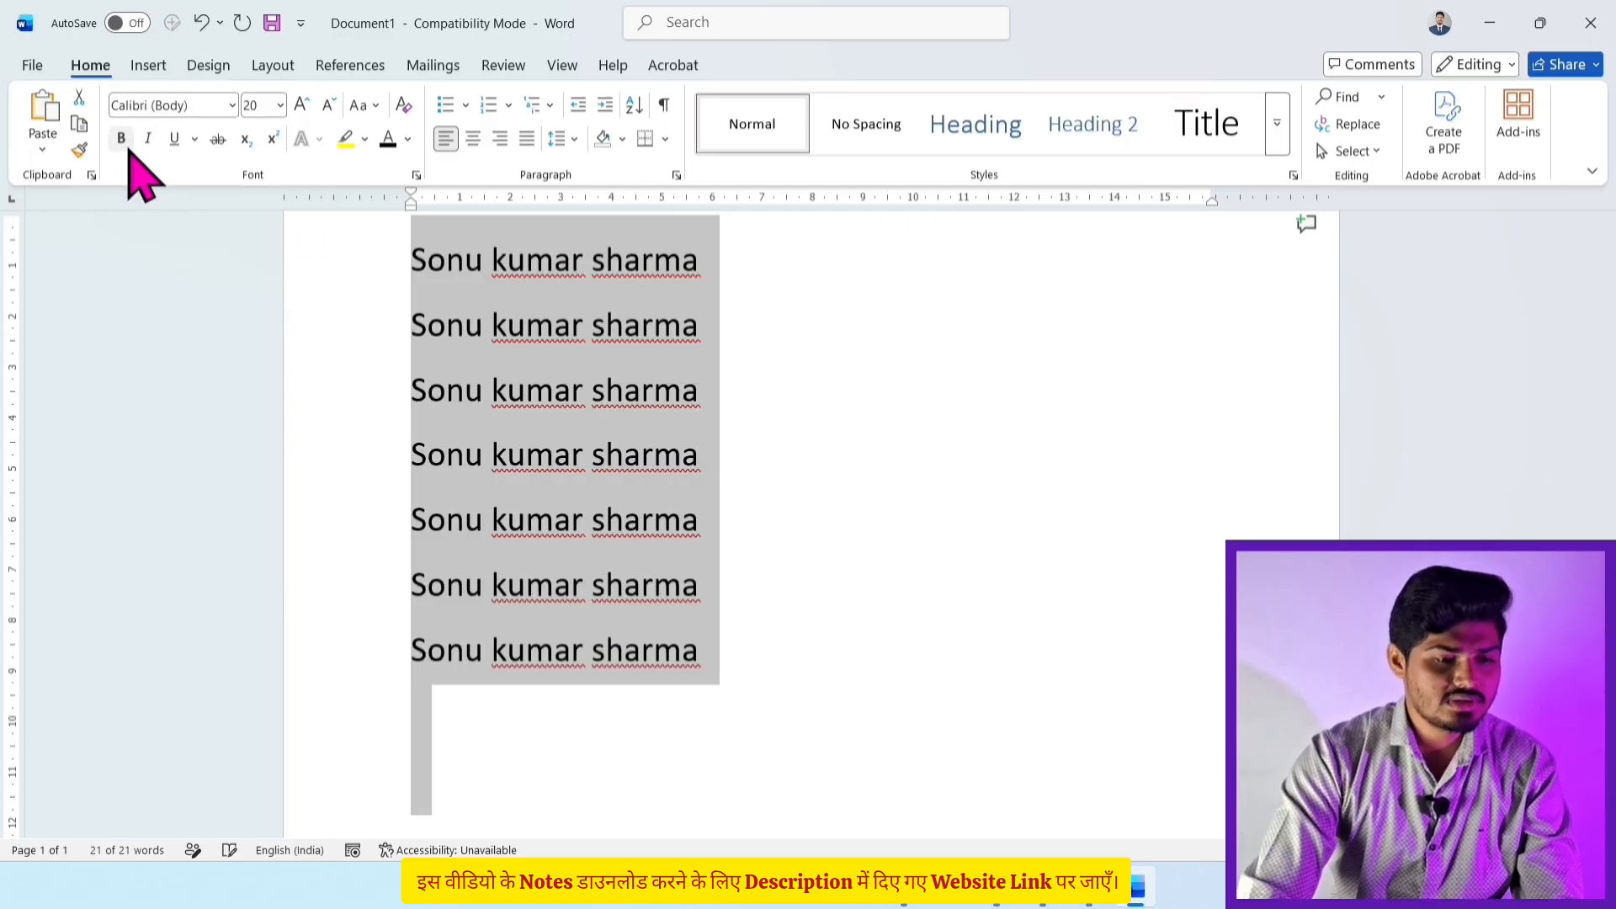
pyautogui.click(302, 104)
pyautogui.click(302, 105)
pyautogui.click(817, 518)
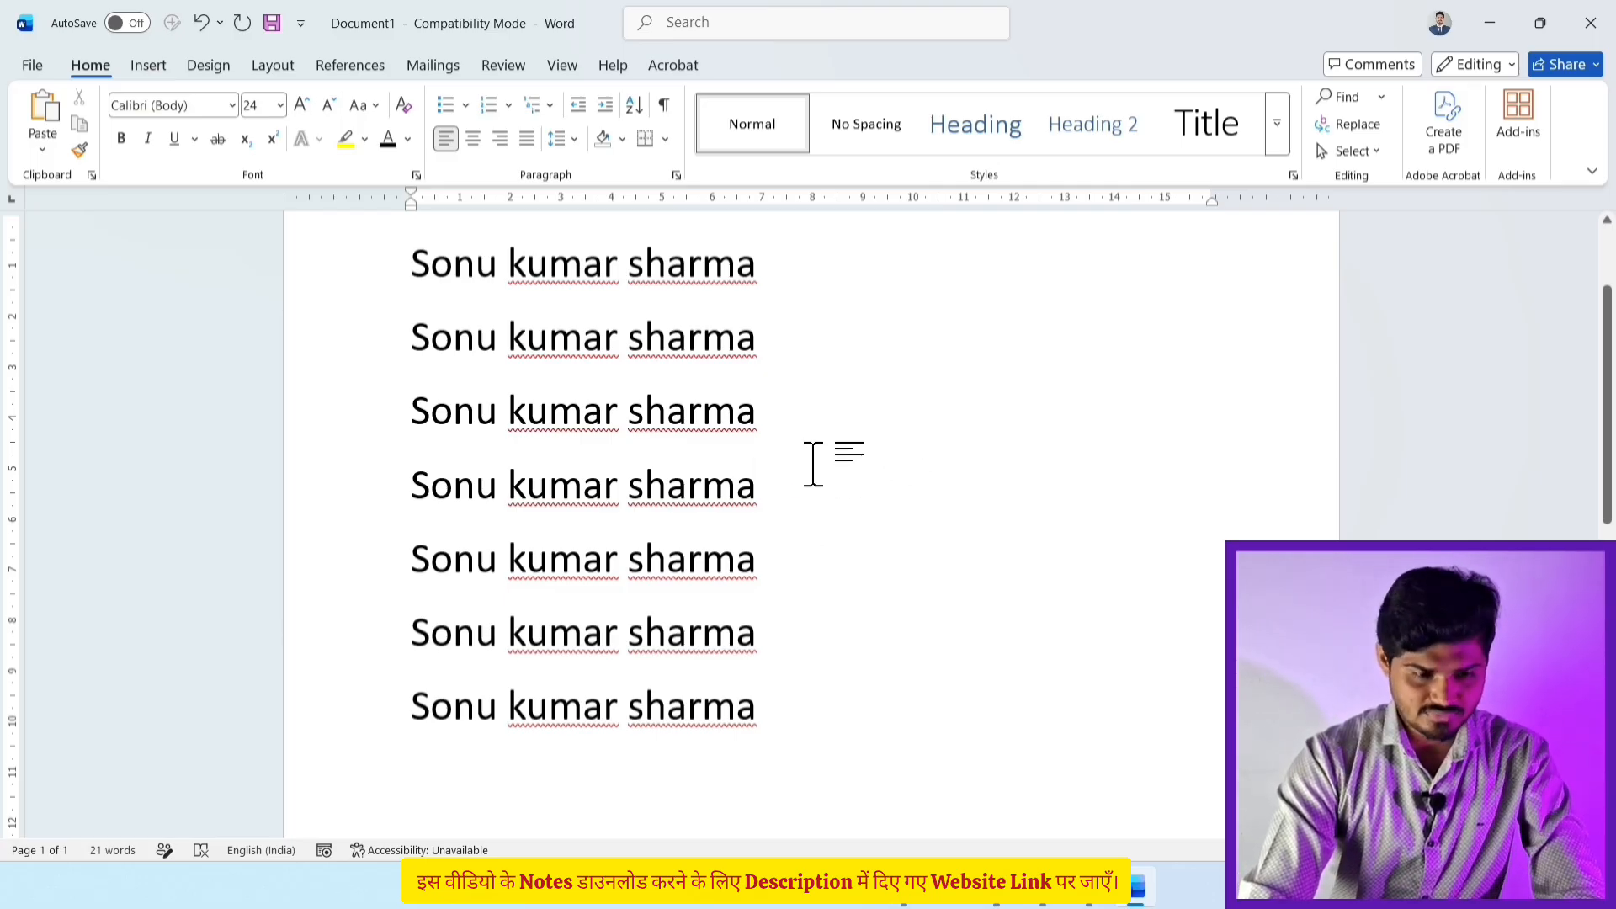
# Step: Select all seven name lines and delete them, leaving a blank page
pyautogui.click(1352, 152)
pyautogui.click(1355, 181)
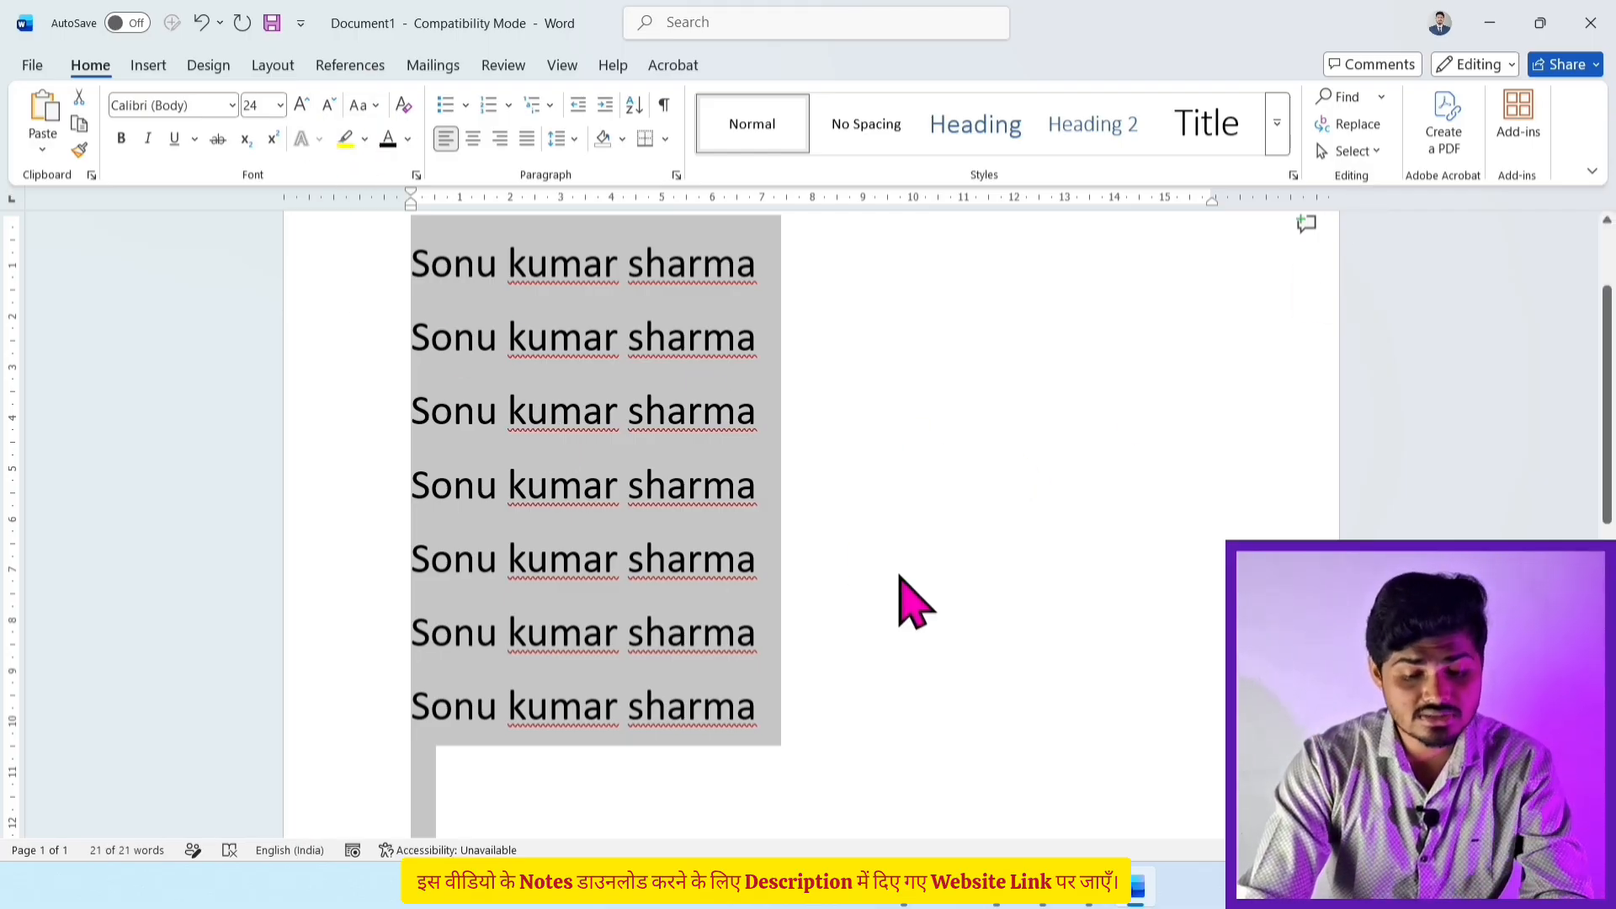
pyautogui.press('Delete')
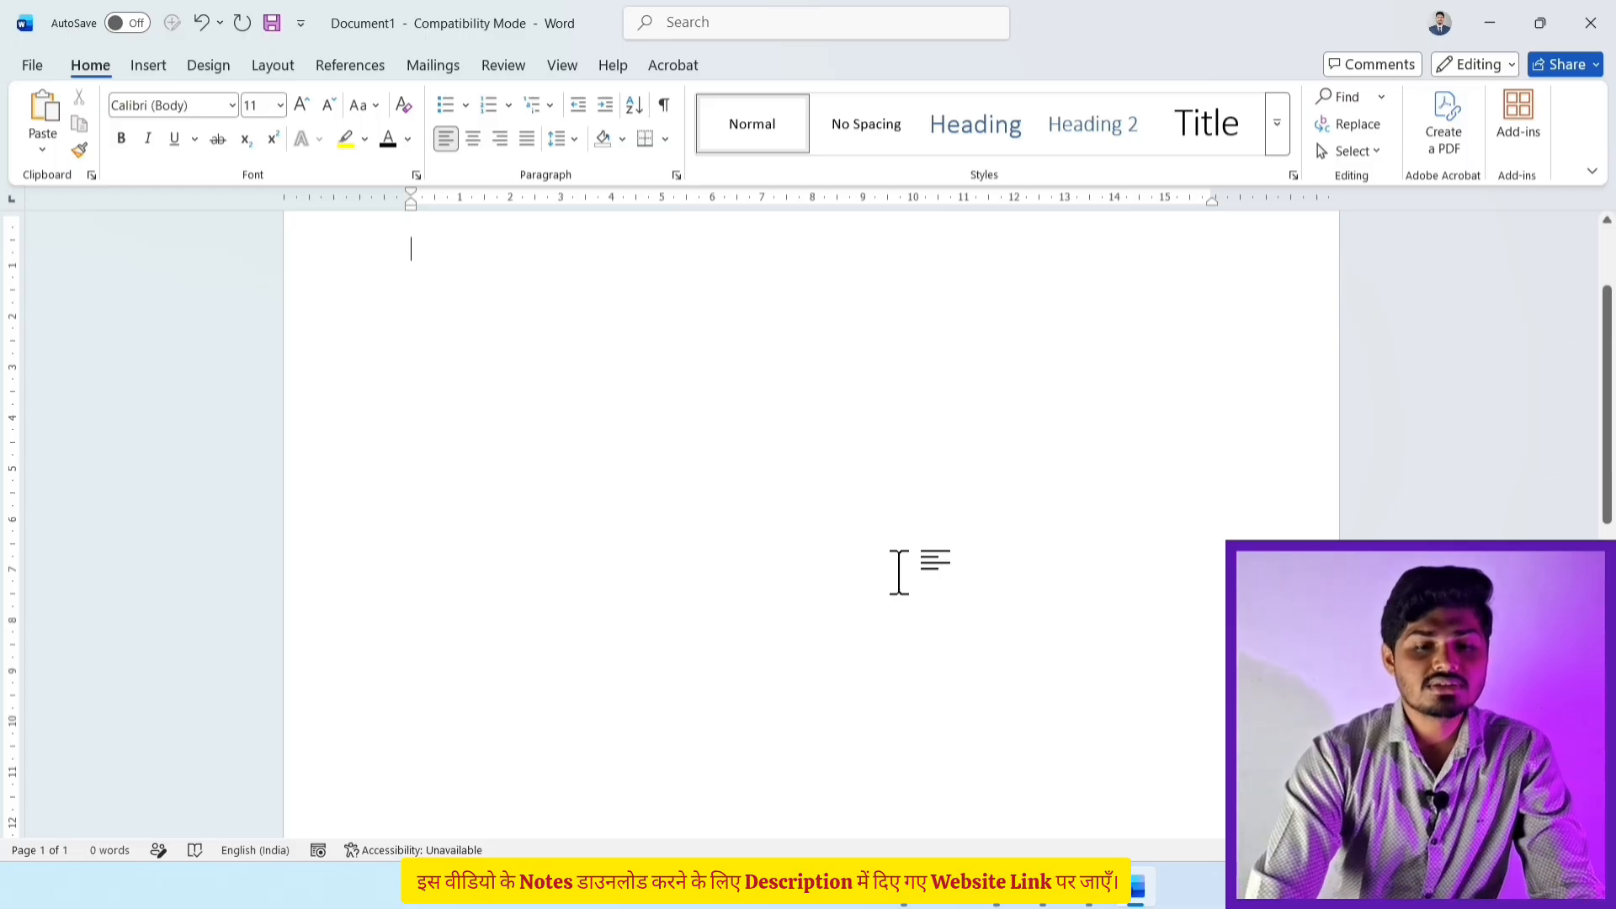